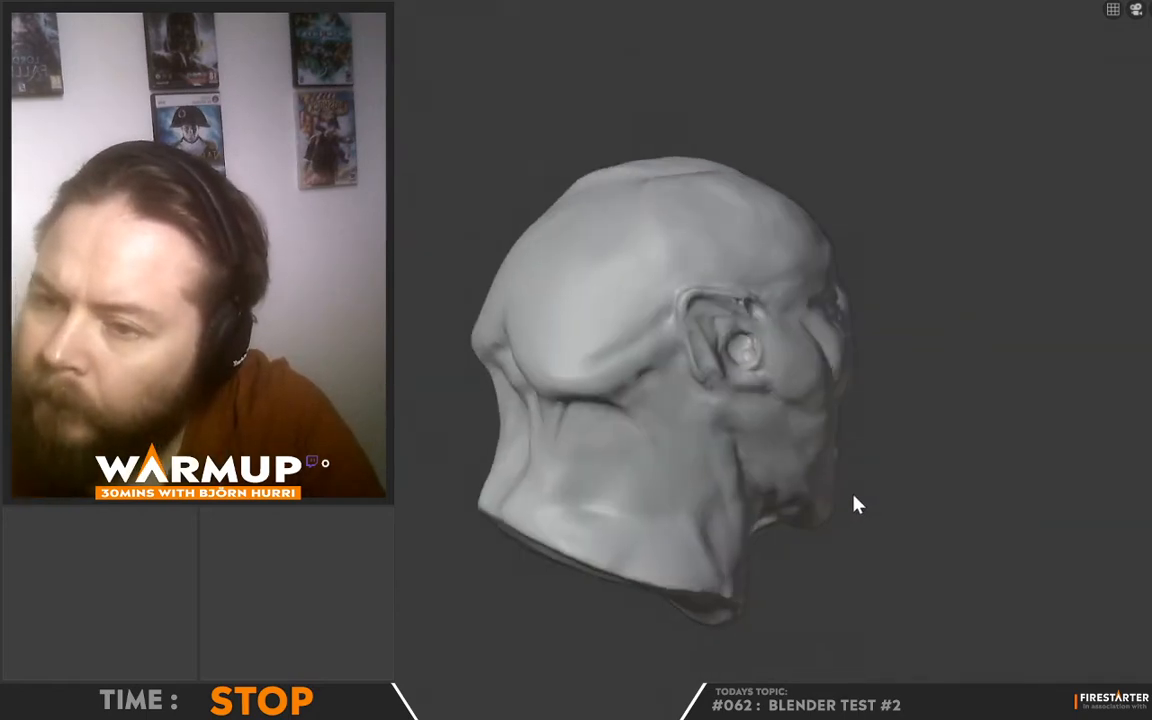
Examine the sculpted head from the side, front and below, up close and at a distance
mouse_move(953, 299)
middle_mouse_down()
mouse_move(854, 409)
mouse_move(780, 430)
middle_mouse_up()
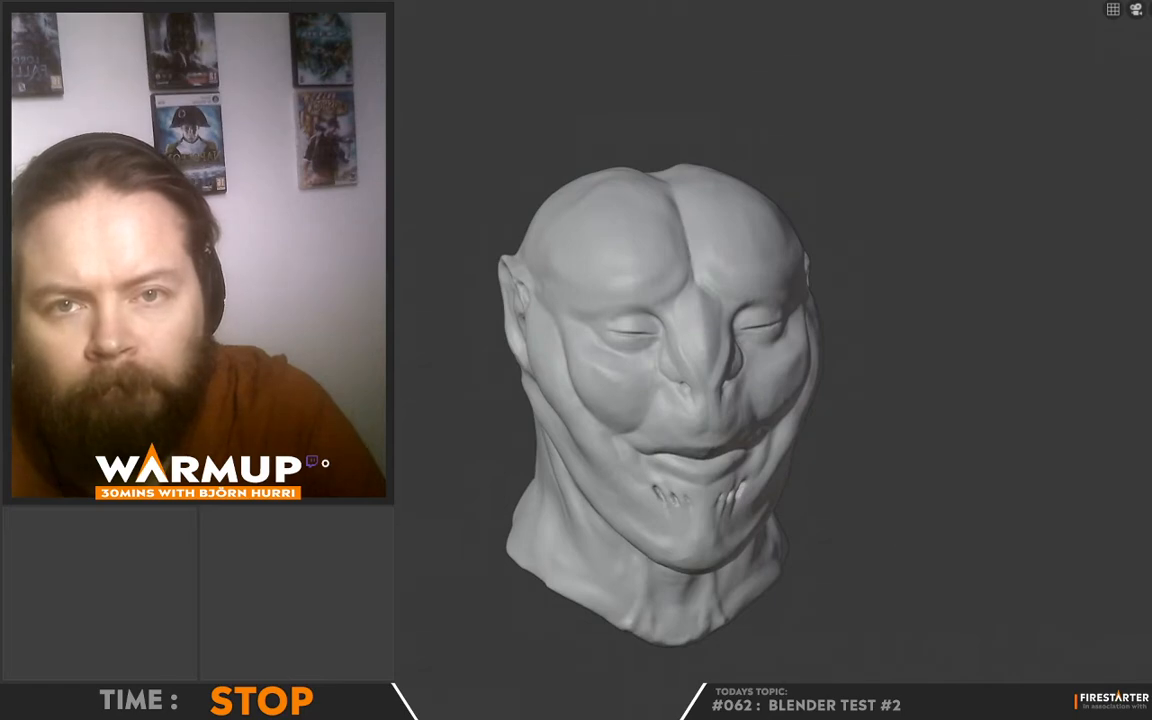
mouse_move(643, 524)
middle_mouse_down()
mouse_move(699, 535)
mouse_move(590, 533)
mouse_move(830, 532)
middle_mouse_up()
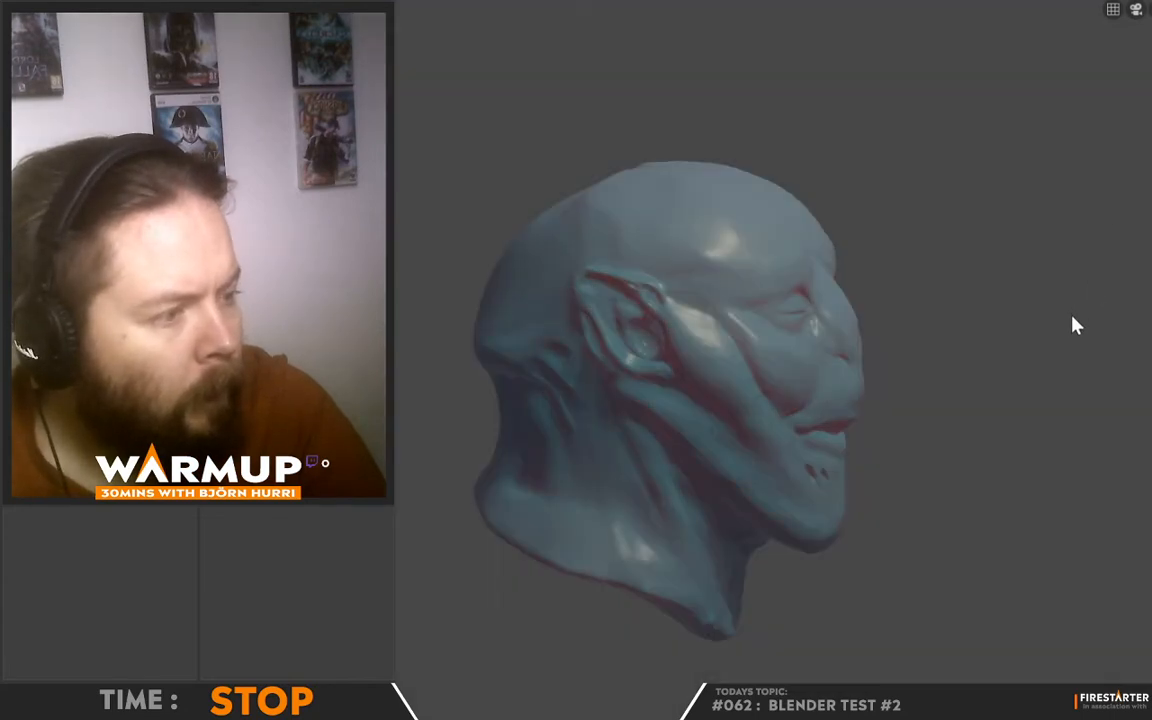
mouse_move(1072, 327)
middle_mouse_down()
mouse_move(859, 345)
mouse_move(779, 329)
mouse_move(958, 340)
mouse_move(972, 303)
mouse_move(1100, 314)
middle_mouse_up()
scroll(930, 341, "up", 3)
middle_click_drag(930, 341, 800, 424)
scroll(832, 366, "down", 6)
mouse_move(832, 366)
middle_mouse_down()
mouse_move(810, 427)
mouse_move(812, 486)
mouse_move(1148, 490)
middle_mouse_up()
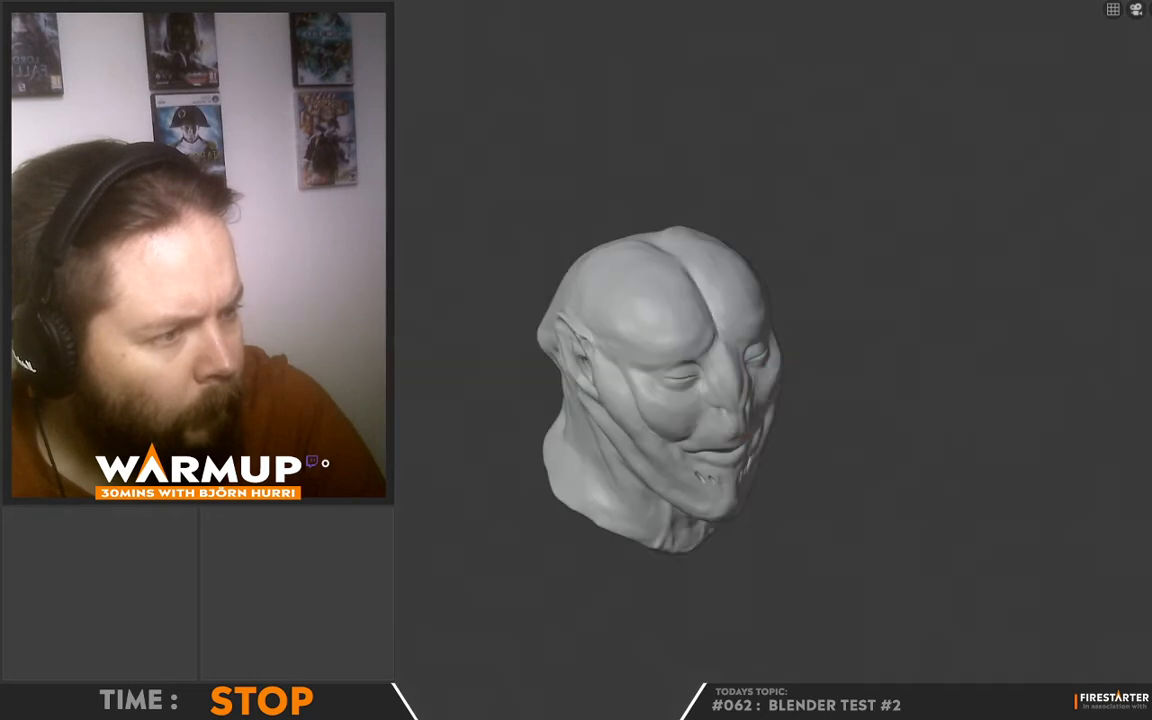
mouse_move(1000, 375)
middle_mouse_down()
mouse_move(905, 363)
mouse_move(755, 370)
mouse_move(658, 336)
mouse_move(813, 278)
mouse_move(882, 278)
mouse_move(922, 363)
mouse_move(836, 413)
mouse_move(699, 411)
mouse_move(571, 455)
mouse_move(753, 540)
mouse_move(990, 476)
mouse_move(823, 445)
mouse_move(1142, 411)
mouse_move(789, 458)
mouse_move(877, 460)
middle_mouse_up()
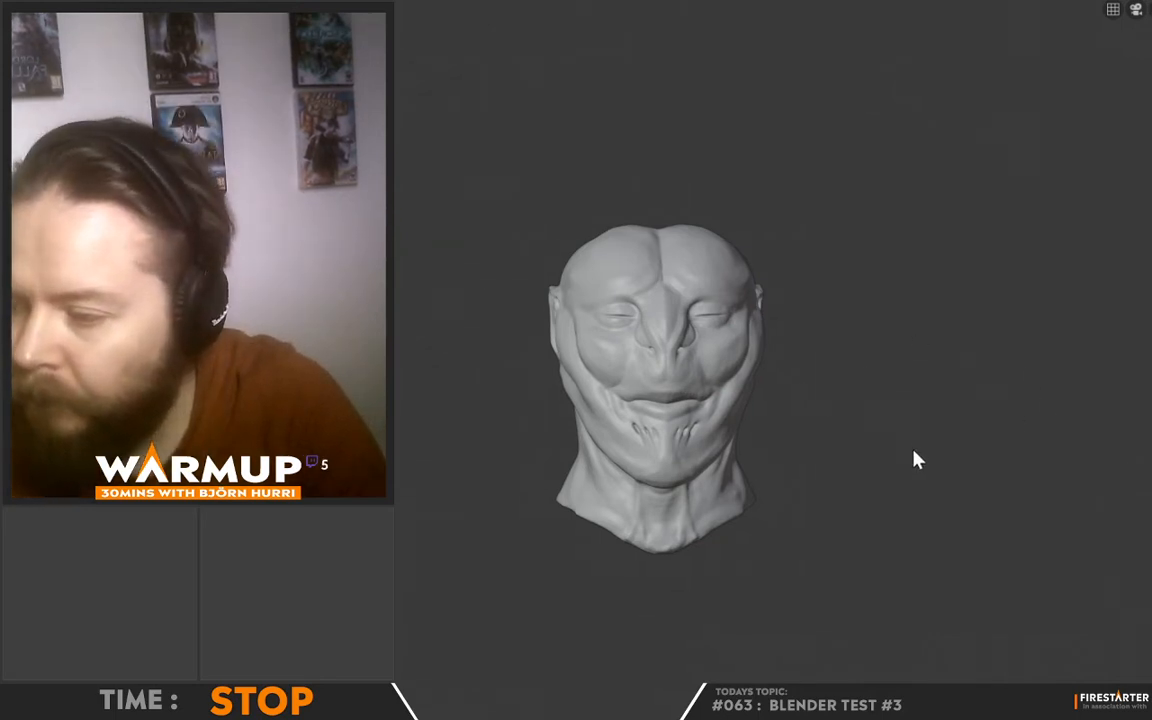
mouse_move(915, 458)
middle_mouse_down()
mouse_move(733, 478)
mouse_move(723, 535)
mouse_move(643, 566)
mouse_move(789, 496)
mouse_move(969, 458)
mouse_move(818, 483)
mouse_move(835, 463)
mouse_move(766, 453)
mouse_move(527, 494)
mouse_move(807, 507)
middle_mouse_up()
scroll(780, 470, "up", 4)
mouse_move(762, 437)
middle_mouse_down()
mouse_move(843, 478)
mouse_move(720, 476)
mouse_move(746, 535)
mouse_move(694, 535)
mouse_move(723, 483)
mouse_move(1052, 224)
middle_mouse_up()
scroll(730, 473, "down", 3)
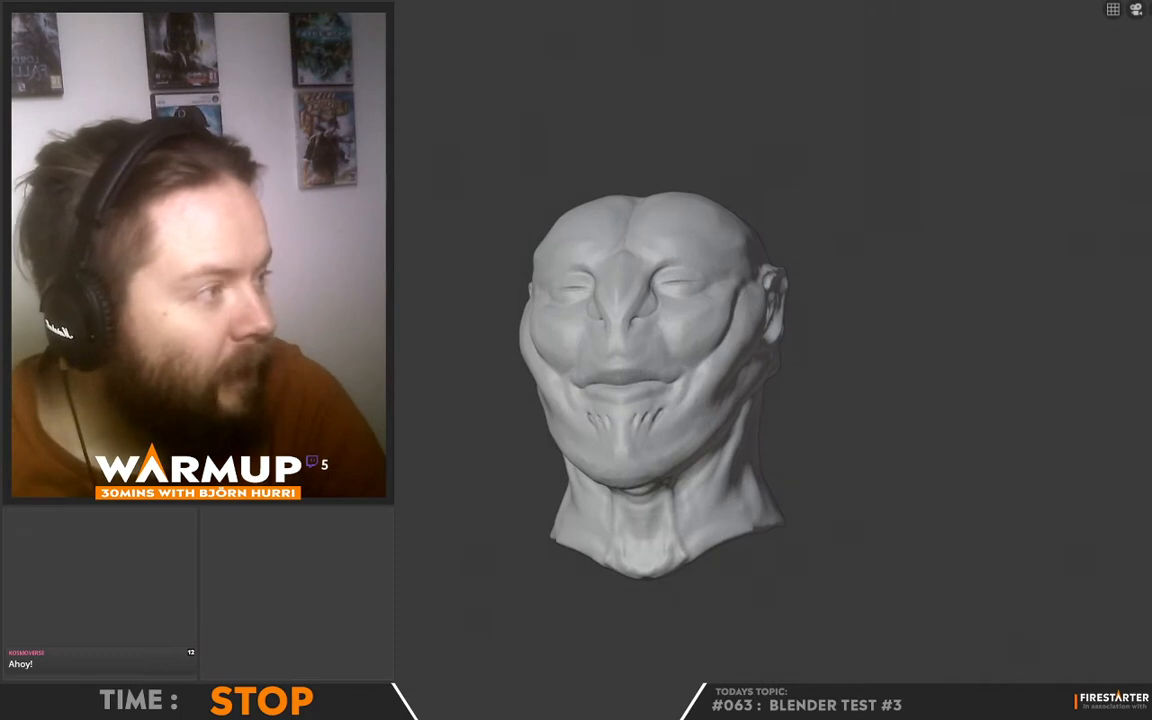
Switch to the coloured lighting preview and move the flat slab along the Y axis to shade the upper face
key("z")
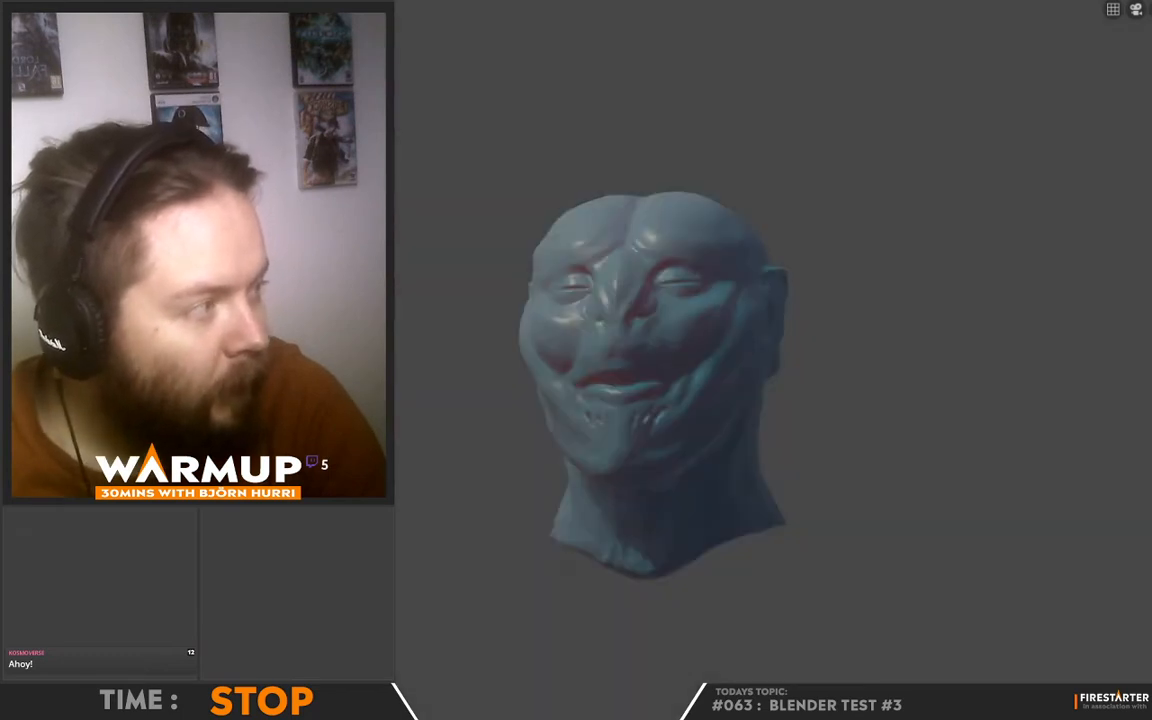
middle_click_drag(979, 316, 751, 343)
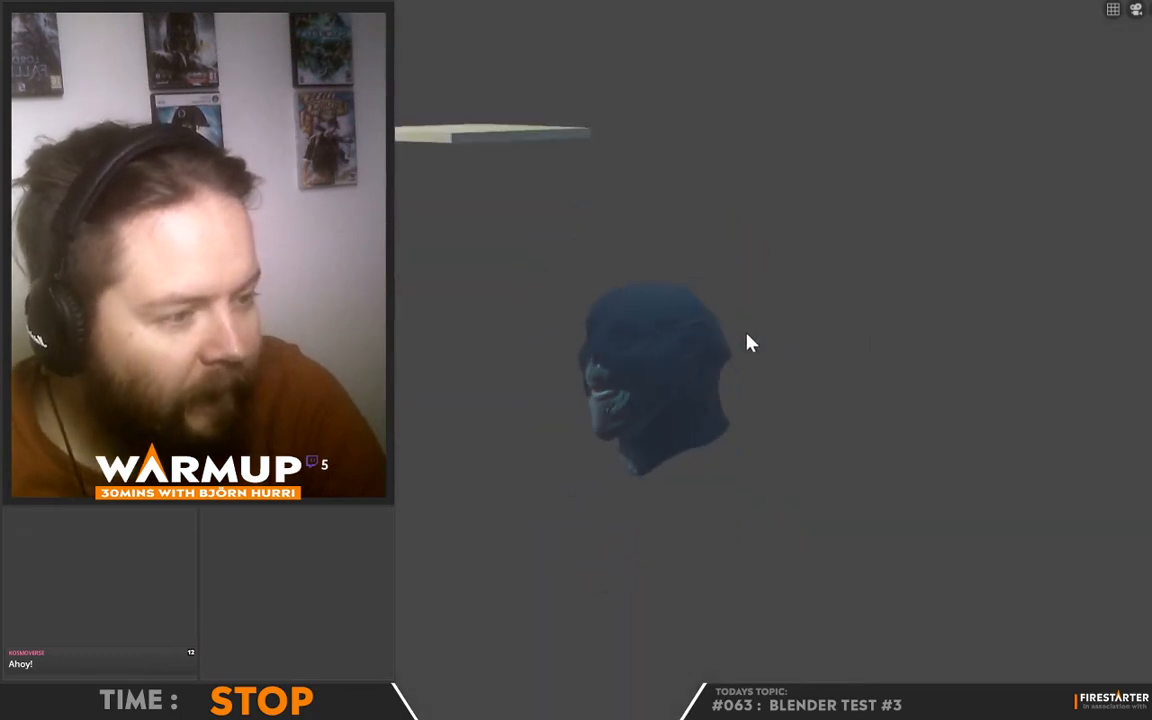
left_click(474, 136)
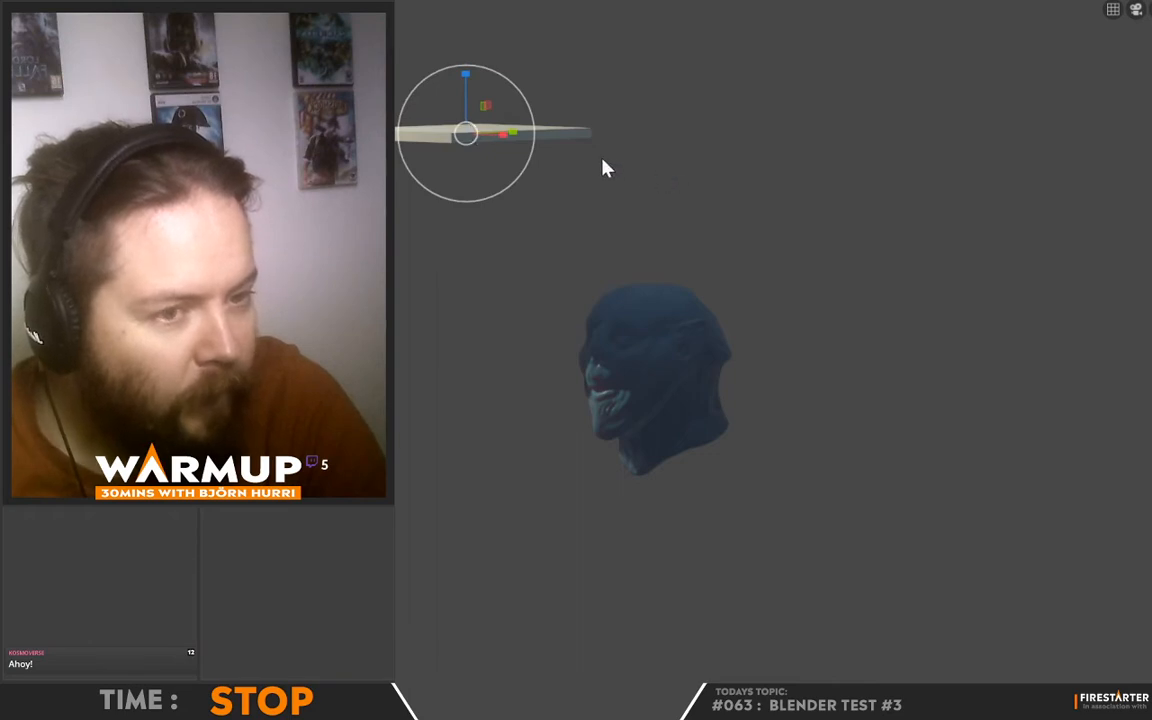
middle_click_drag(648, 198, 602, 228)
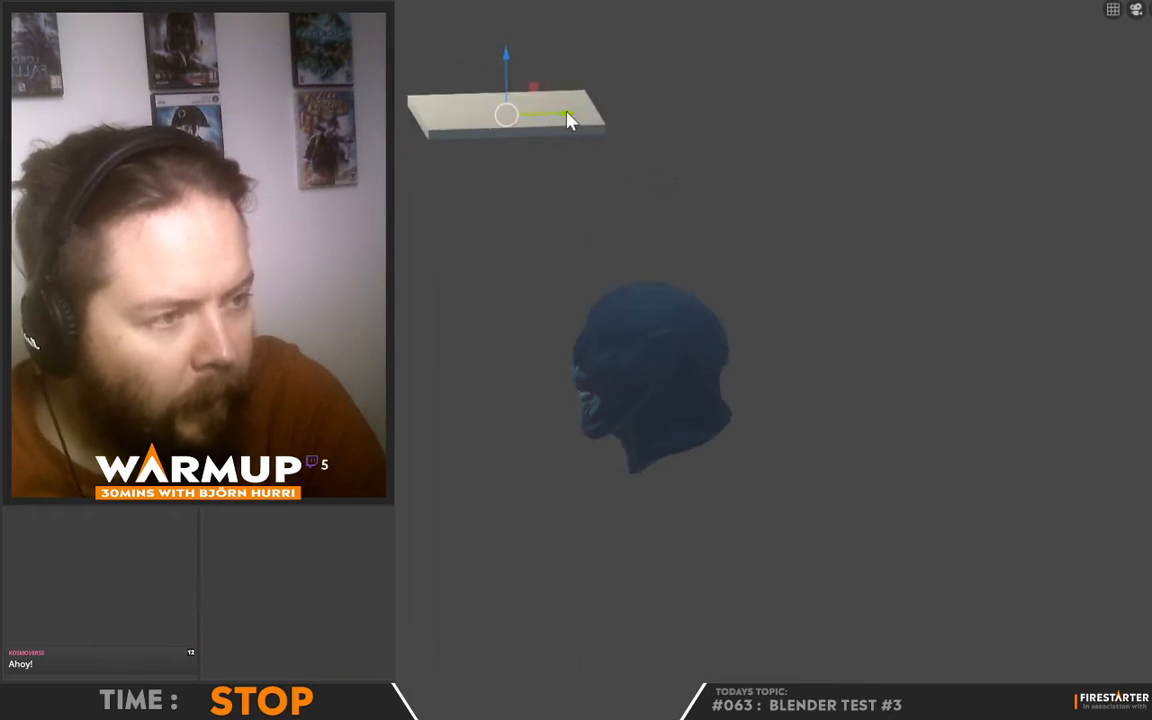
left_click_drag(567, 120, 600, 135)
middle_click_drag(600, 135, 812, 262)
scroll(681, 316, "up", 5)
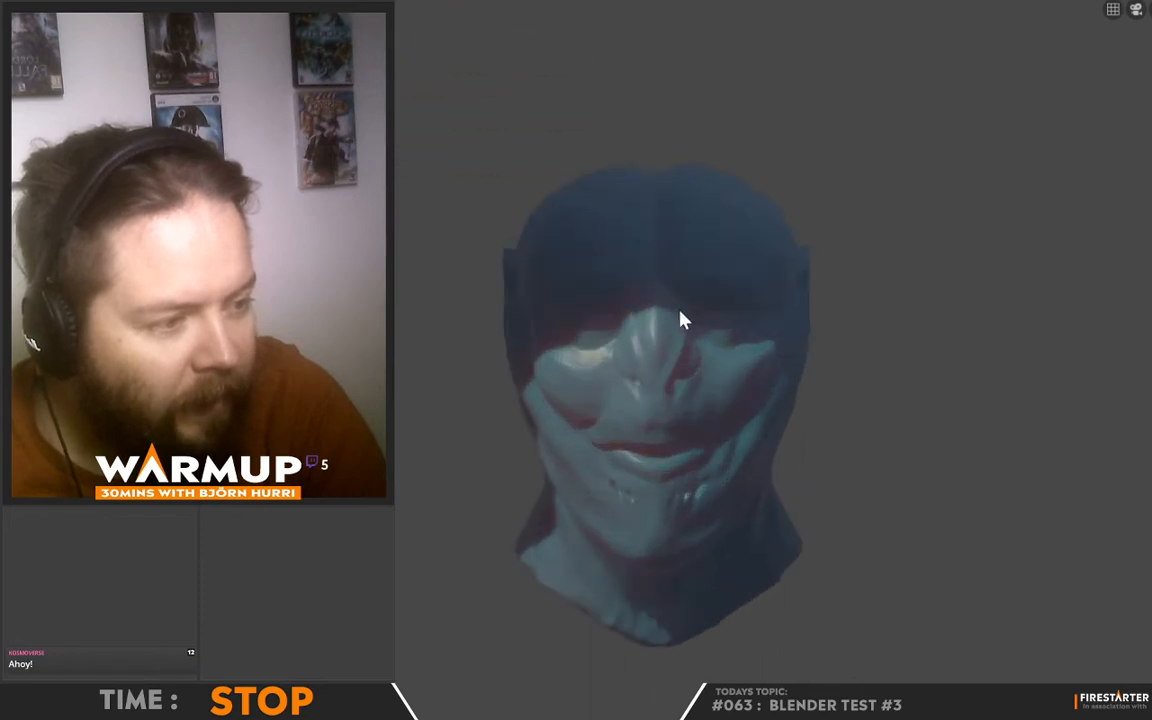
Examine the head and the slab's shadow from several angles, alternating between the coloured lighting preview and solid shading
middle_click_drag(980, 437, 895, 446)
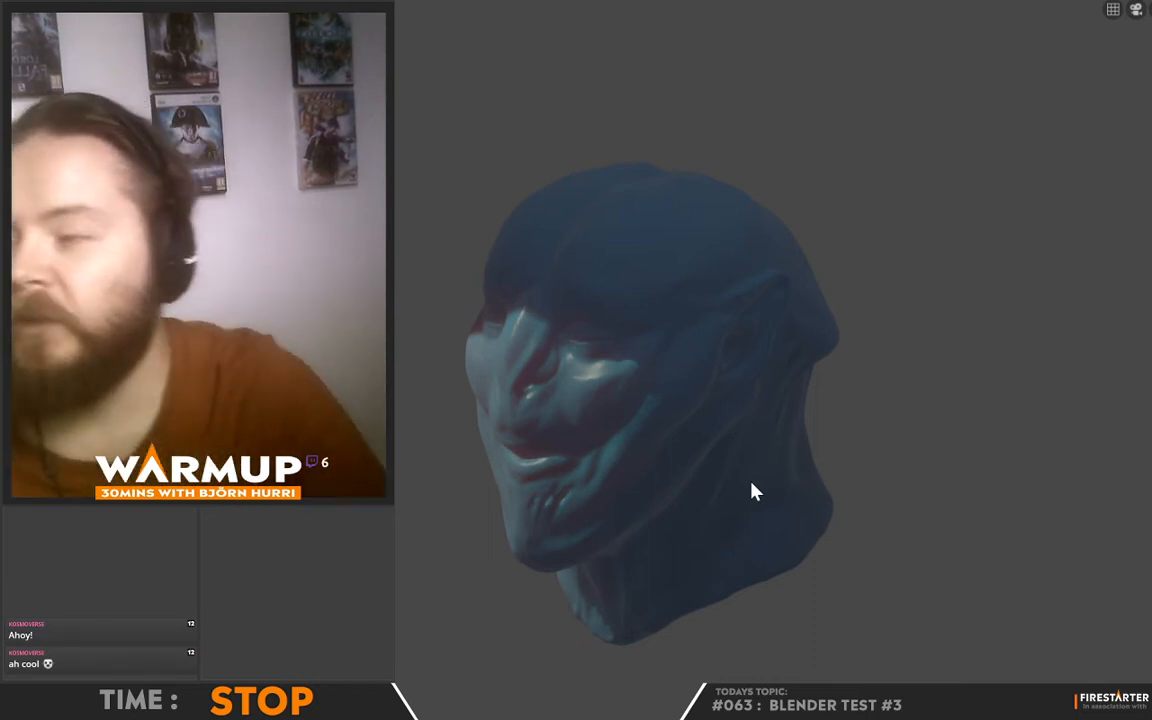
mouse_move(720, 474)
middle_mouse_down()
mouse_move(478, 399)
mouse_move(468, 460)
mouse_move(810, 506)
mouse_move(931, 530)
mouse_move(928, 550)
mouse_move(818, 568)
mouse_move(509, 530)
middle_mouse_up()
scroll(520, 486, "down", 4)
mouse_move(530, 442)
middle_mouse_down()
mouse_move(555, 458)
mouse_move(585, 453)
mouse_move(519, 447)
mouse_move(753, 465)
mouse_move(643, 458)
middle_mouse_up()
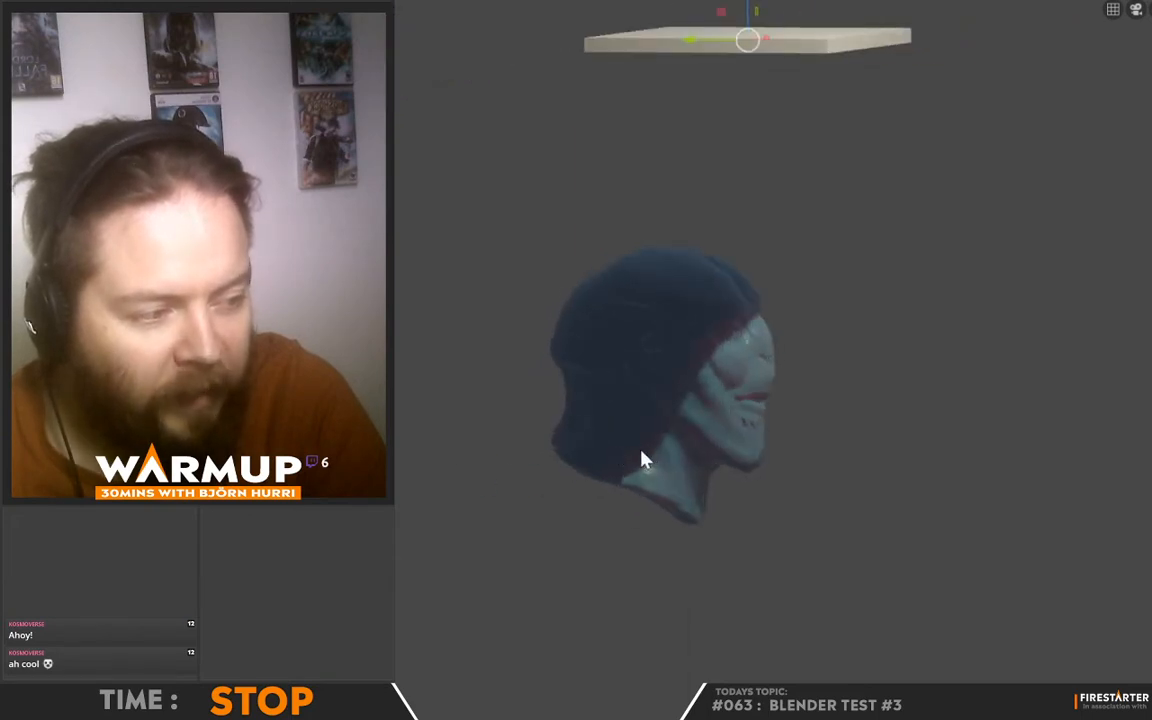
mouse_move(923, 501)
middle_mouse_down()
mouse_move(812, 507)
mouse_move(854, 522)
mouse_move(617, 527)
mouse_move(742, 520)
middle_mouse_up()
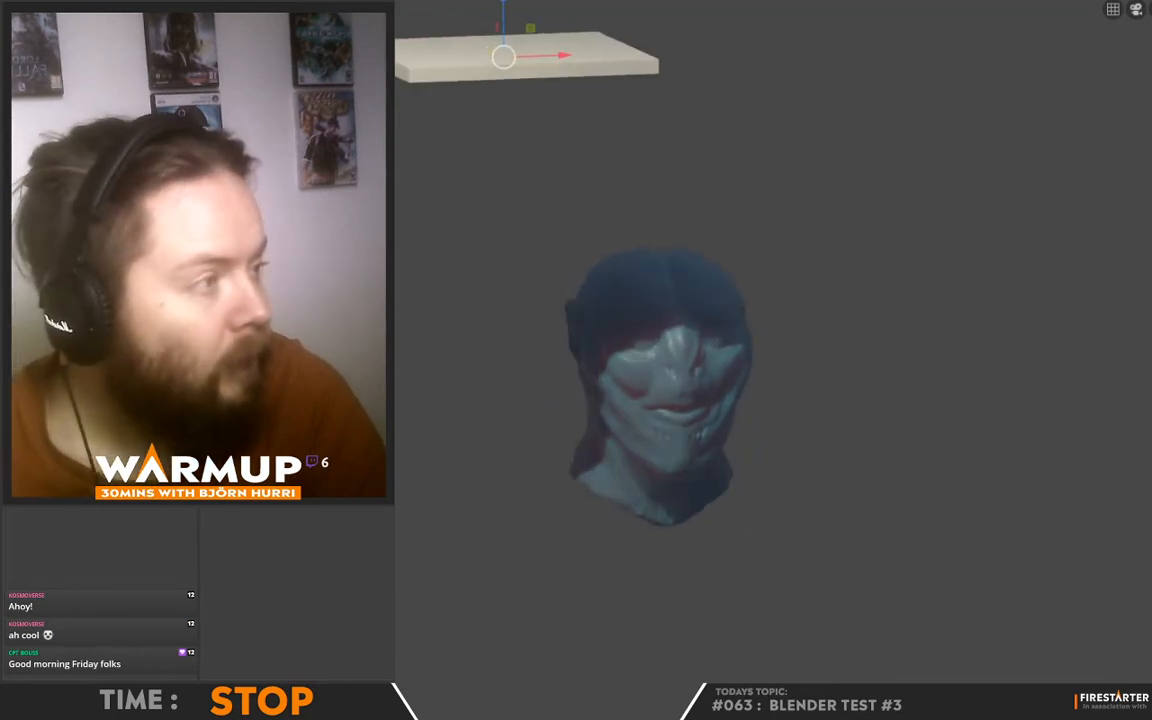
key("z")
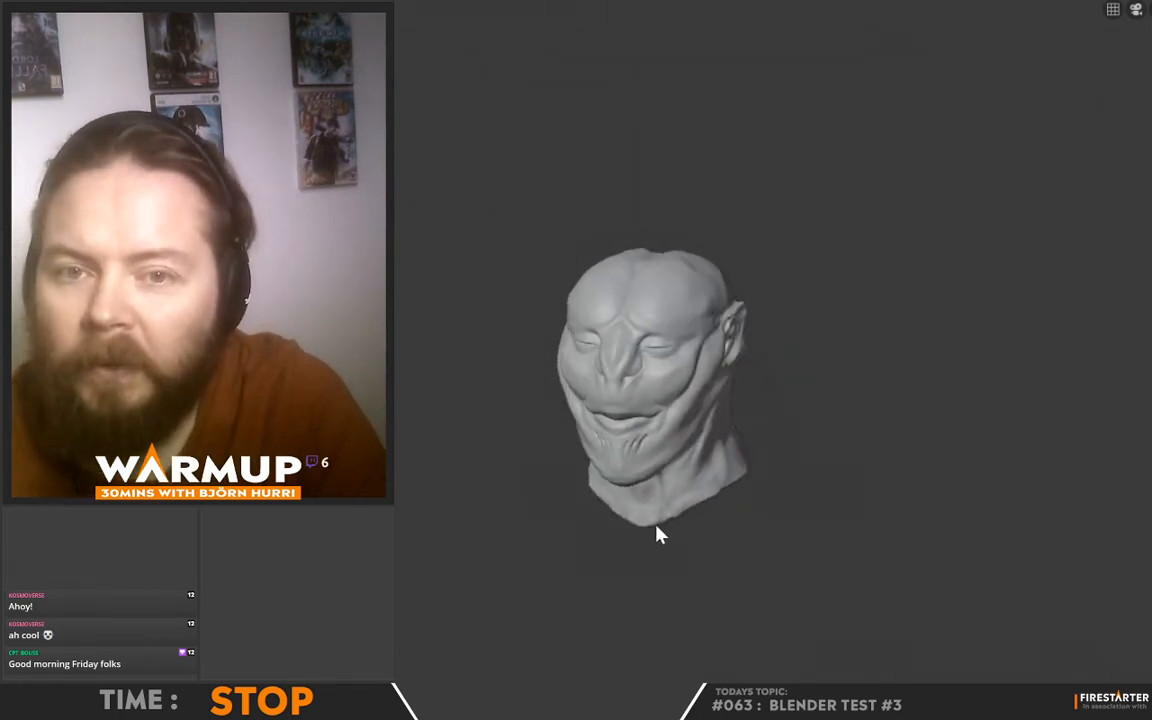
mouse_move(635, 527)
middle_mouse_down()
mouse_move(771, 499)
mouse_move(1036, 540)
mouse_move(944, 555)
middle_mouse_up()
scroll(900, 540, "up", 6)
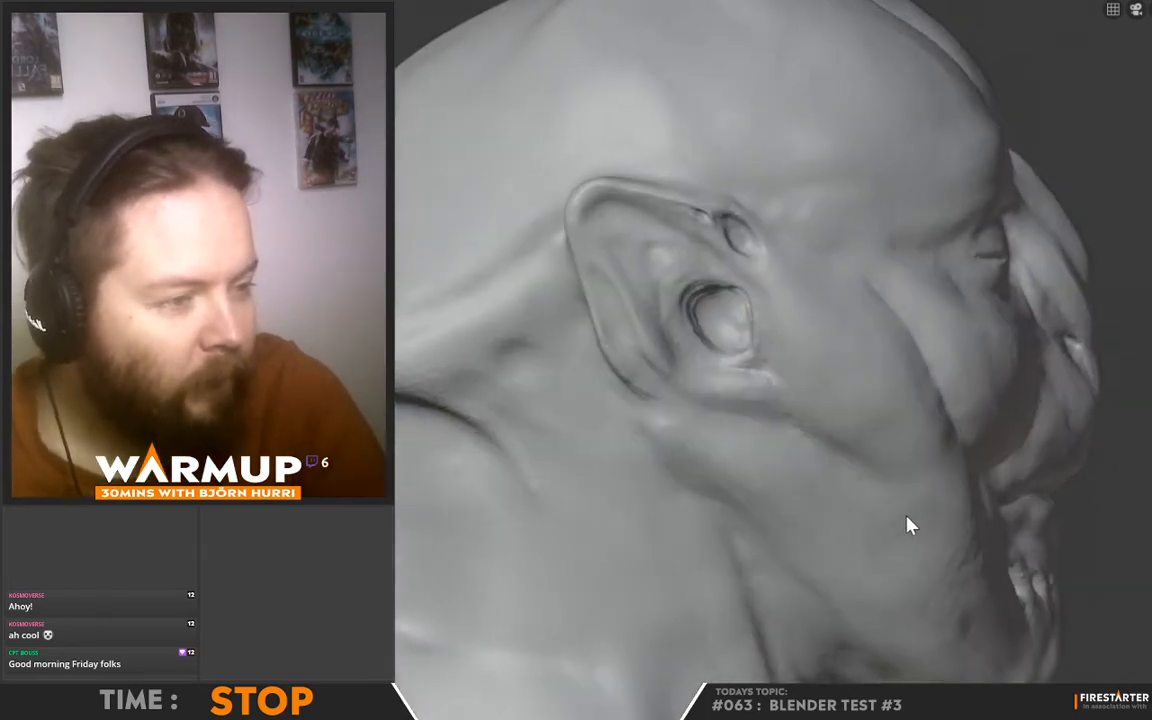
mouse_move(906, 518)
middle_mouse_down()
mouse_move(962, 493)
mouse_move(705, 488)
mouse_move(807, 509)
mouse_move(625, 537)
mouse_move(770, 522)
mouse_move(690, 495)
middle_mouse_up()
scroll(966, 500, "down", 5)
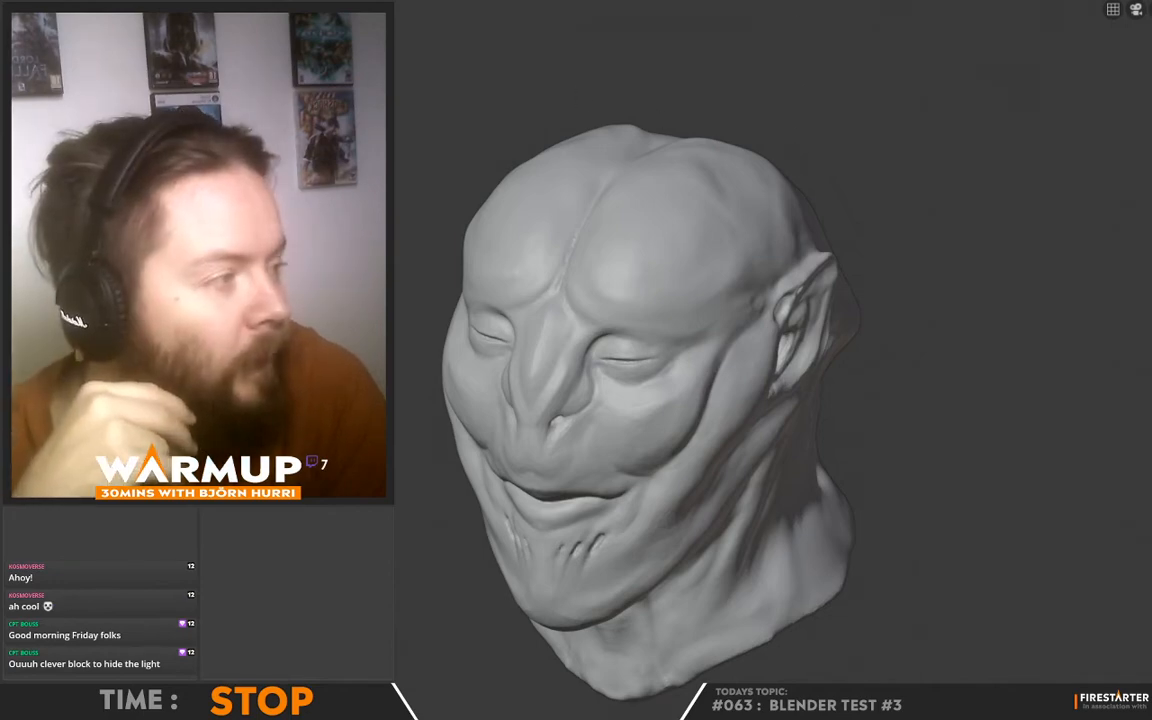
scroll(894, 219, "down", 5)
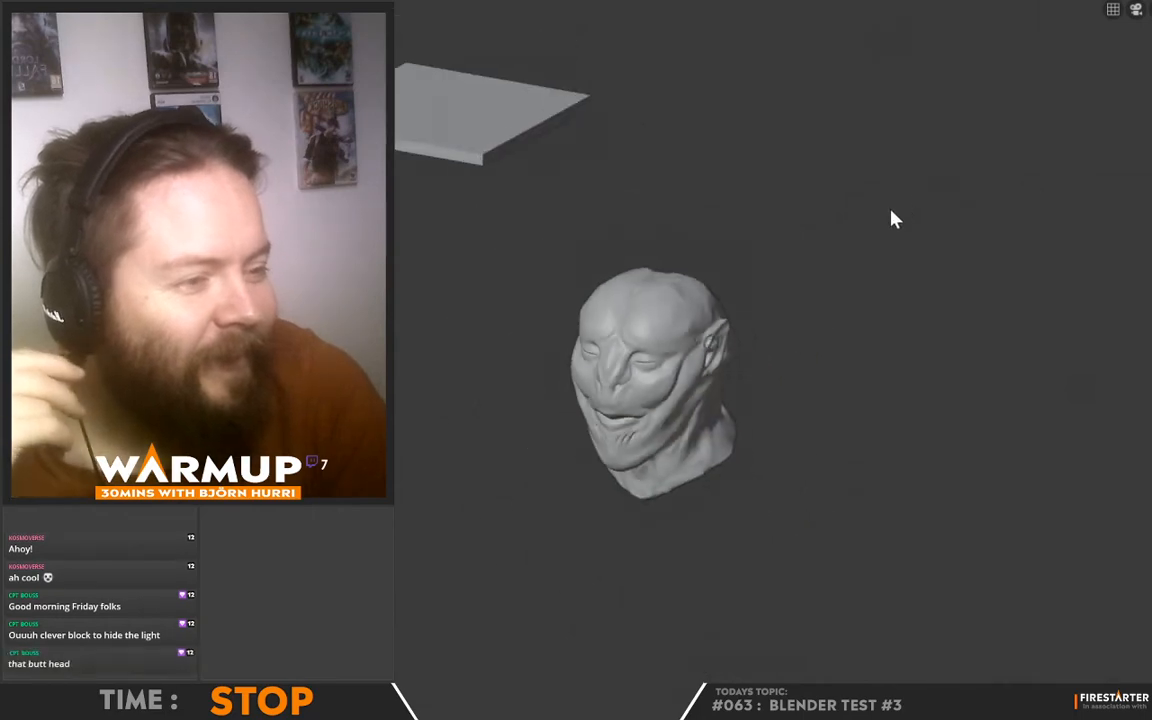
key("z")
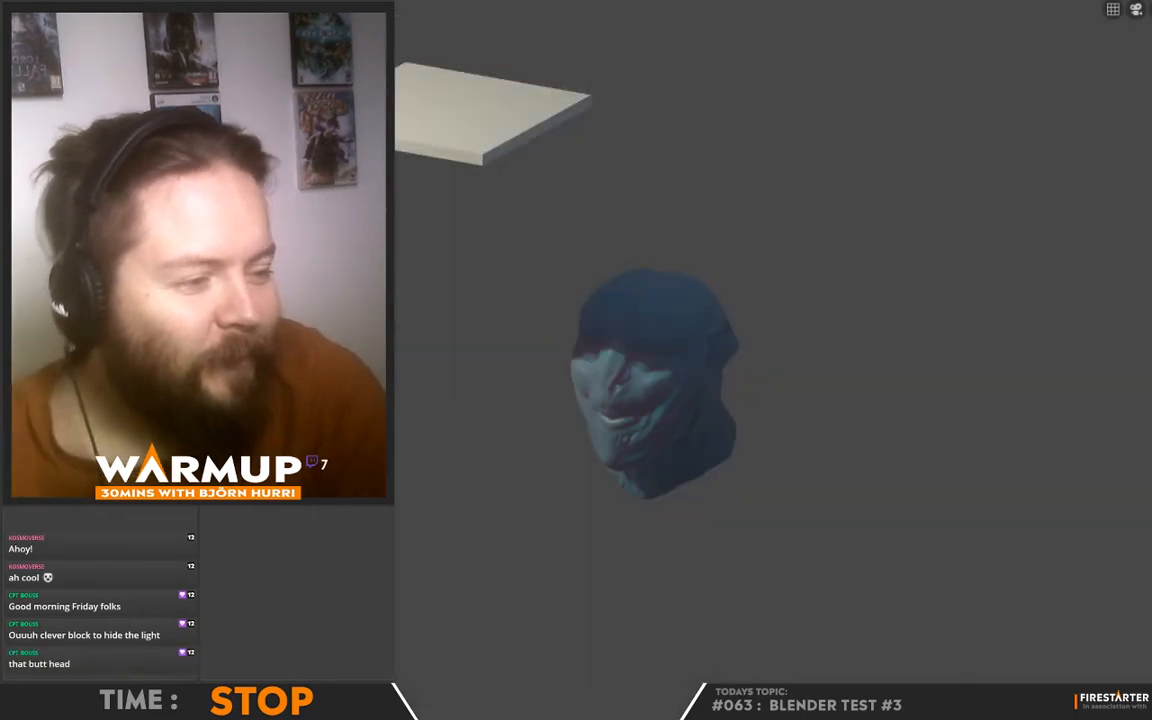
middle_click_drag(893, 337, 632, 324)
mouse_move(645, 325)
middle_mouse_down()
mouse_move(643, 342)
mouse_move(630, 303)
mouse_move(671, 290)
mouse_move(687, 316)
mouse_move(652, 335)
mouse_move(787, 360)
mouse_move(808, 402)
mouse_move(753, 473)
mouse_move(828, 386)
middle_mouse_up()
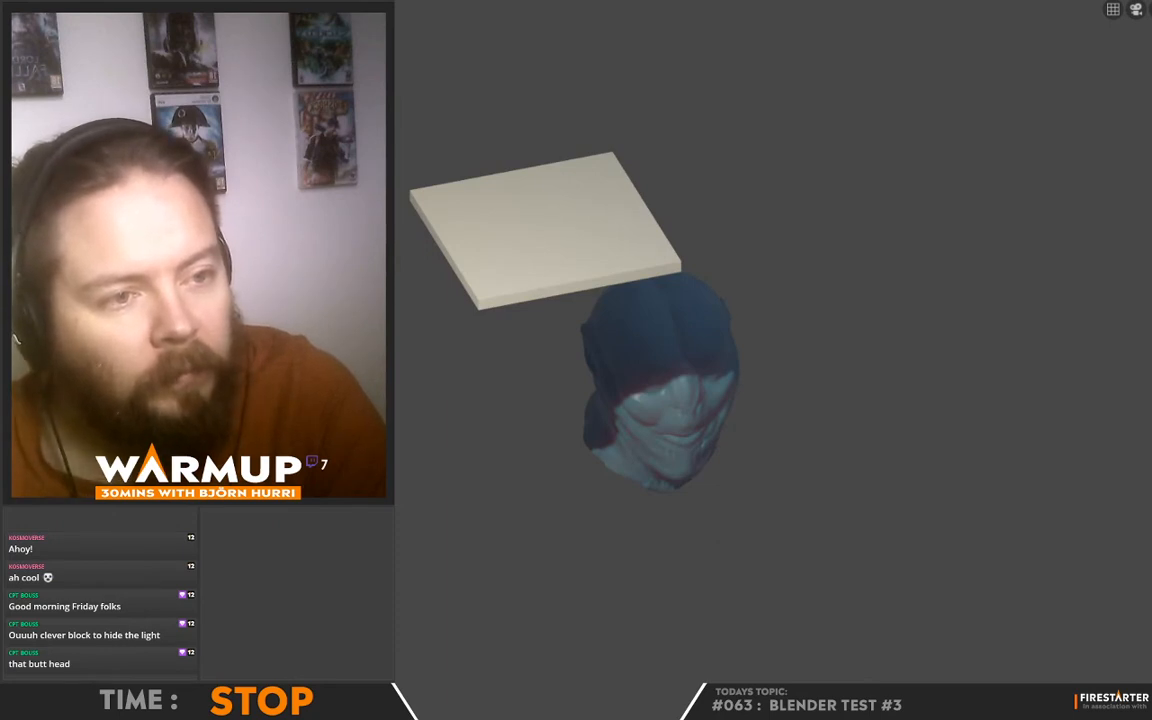
Open the scene containing a cube, lights and a camera, discarding the head file's unsaved changes
key("ctrl+o")
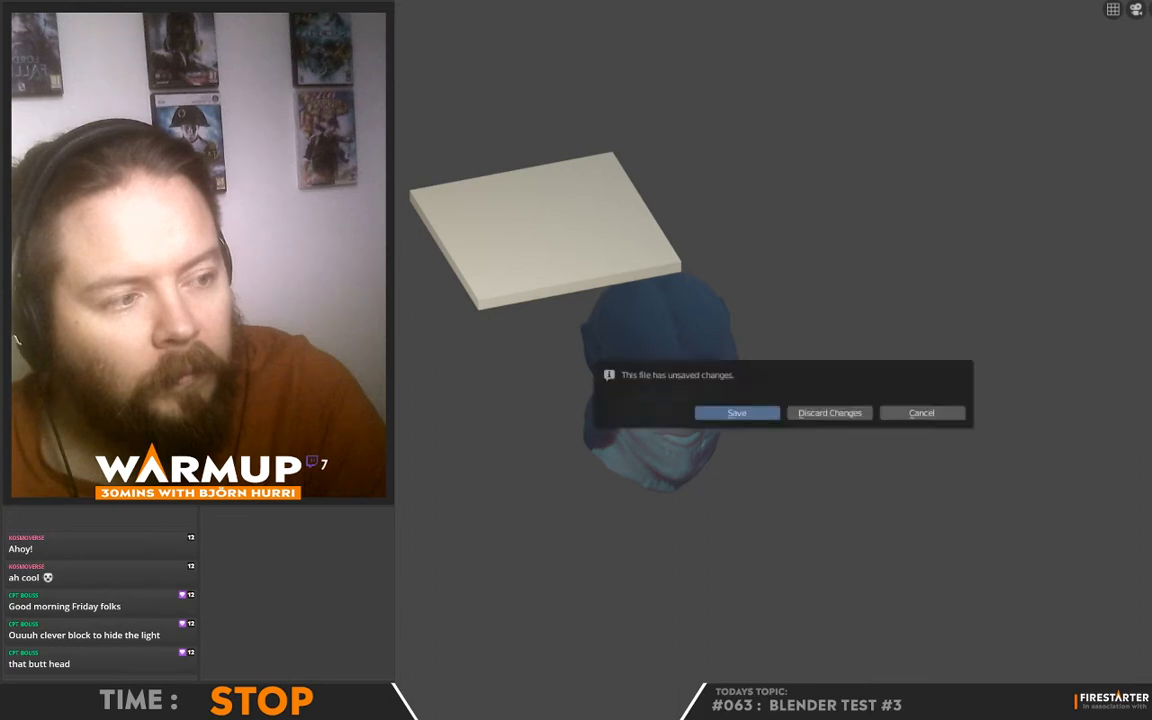
left_click(836, 414)
middle_click_drag(877, 440, 940, 460)
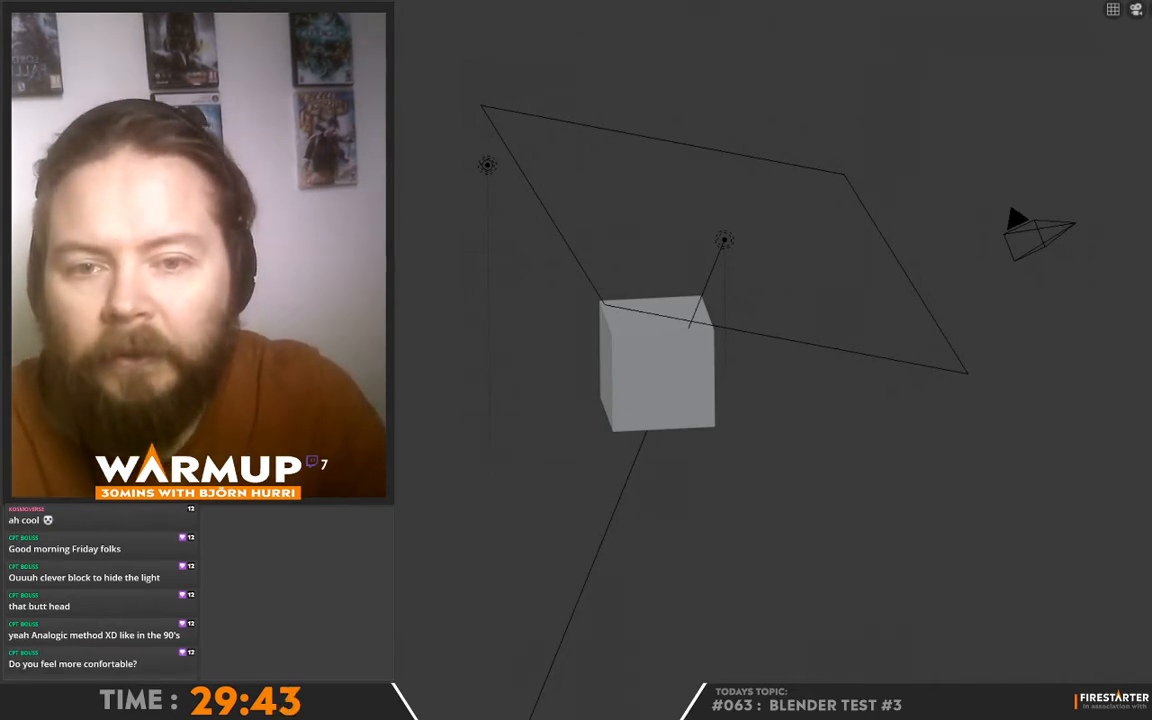
Enter Edit Mode on the cube and extrude its bottom face downward by roughly three quarters of the cube's height
left_click(643, 378)
middle_click_drag(643, 378, 802, 400)
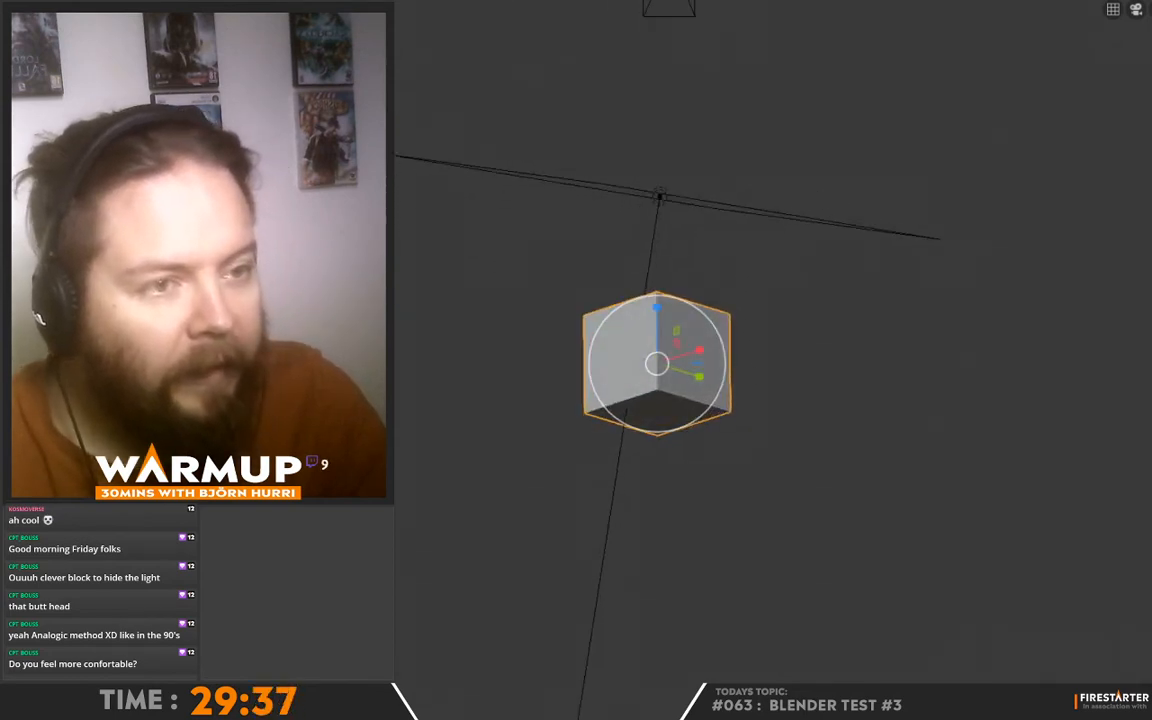
key("Tab")
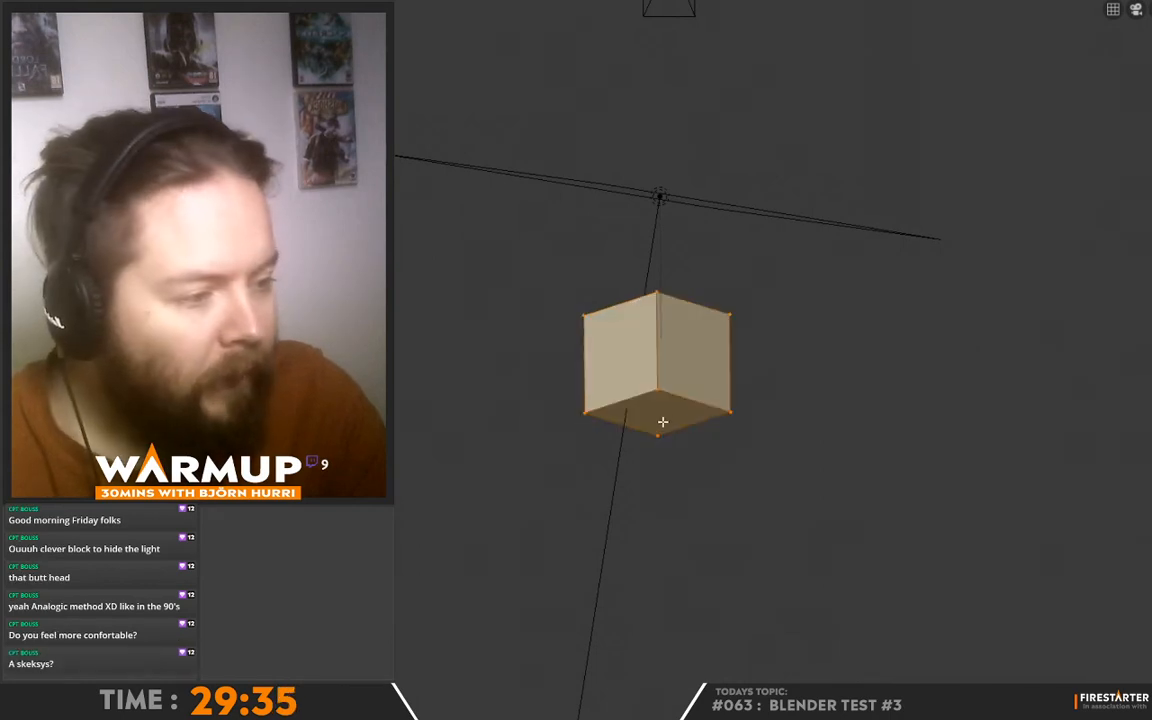
left_click(658, 433)
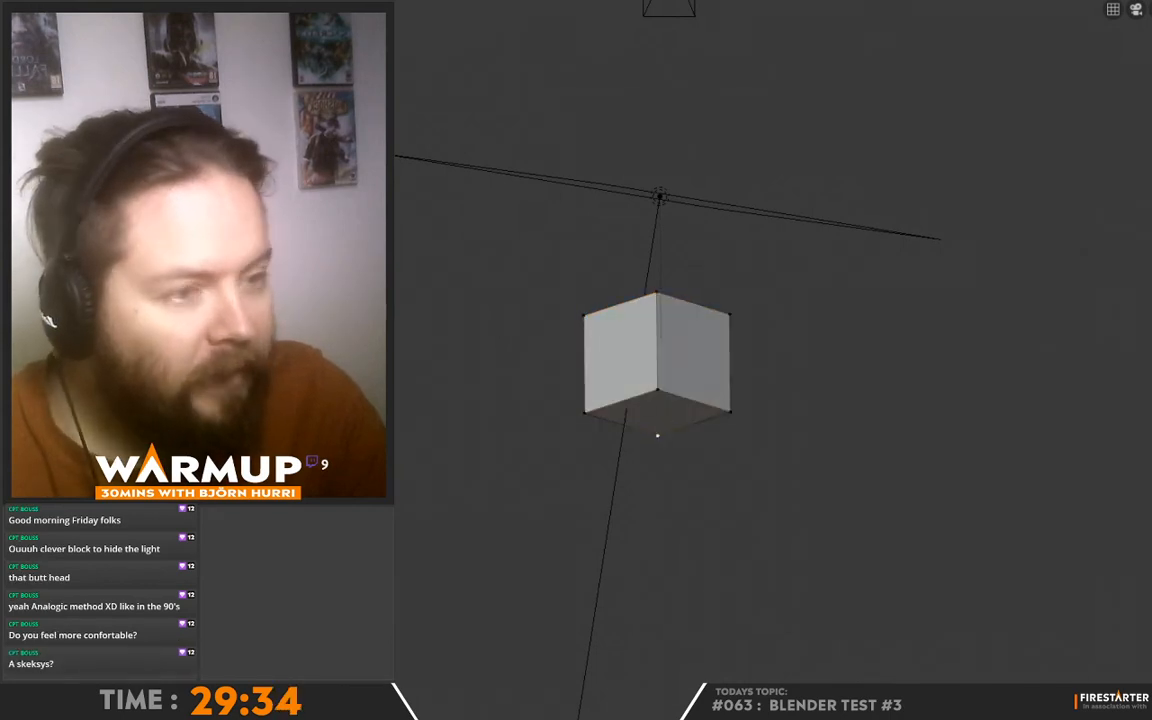
left_click(651, 427)
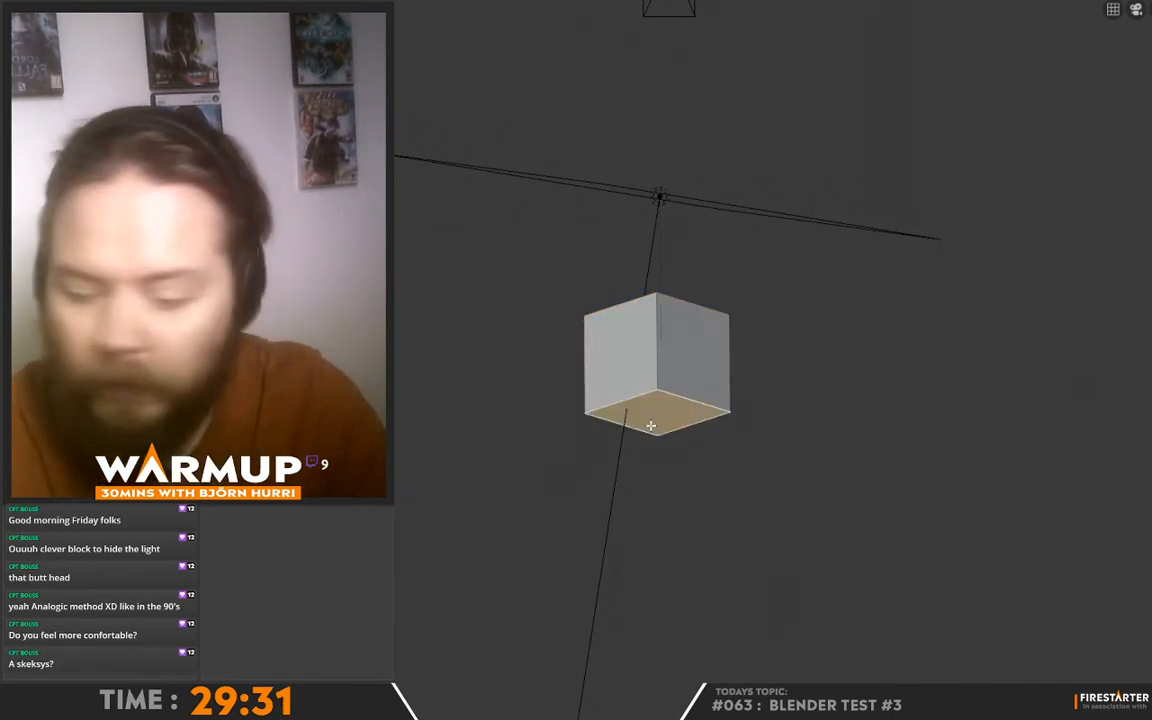
key("e")
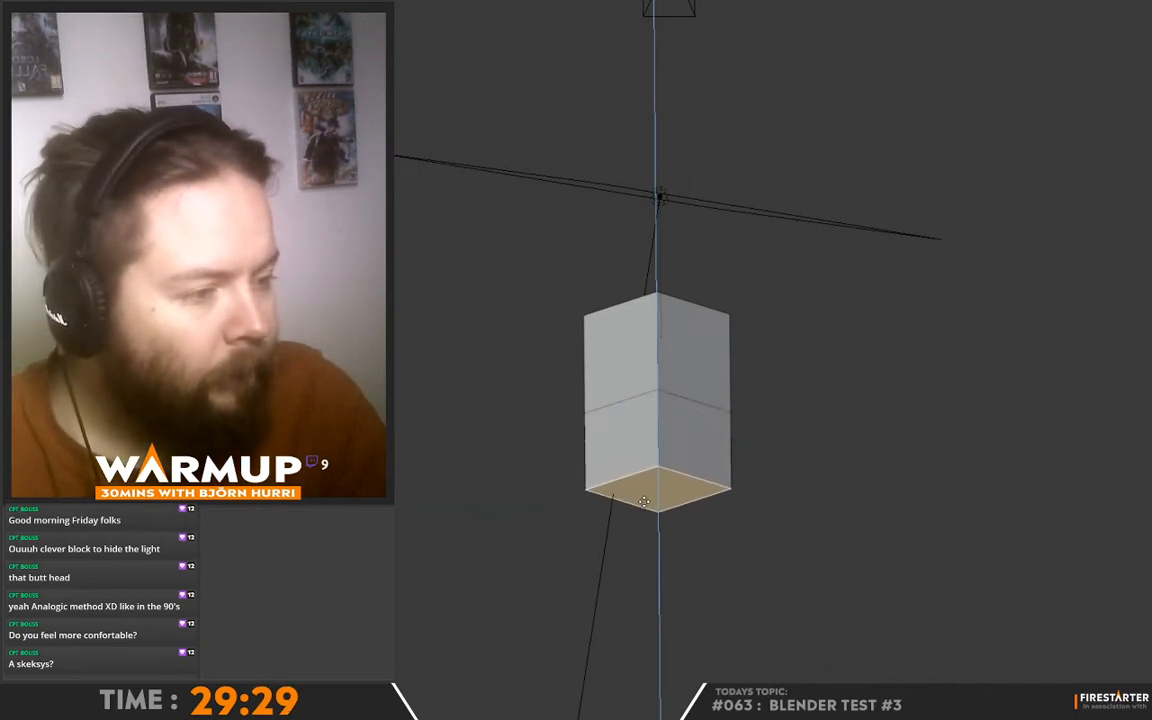
left_click(644, 500)
Extrude the upper and lower faces on one side of the block outward to nearly the same length
left_click(601, 362)
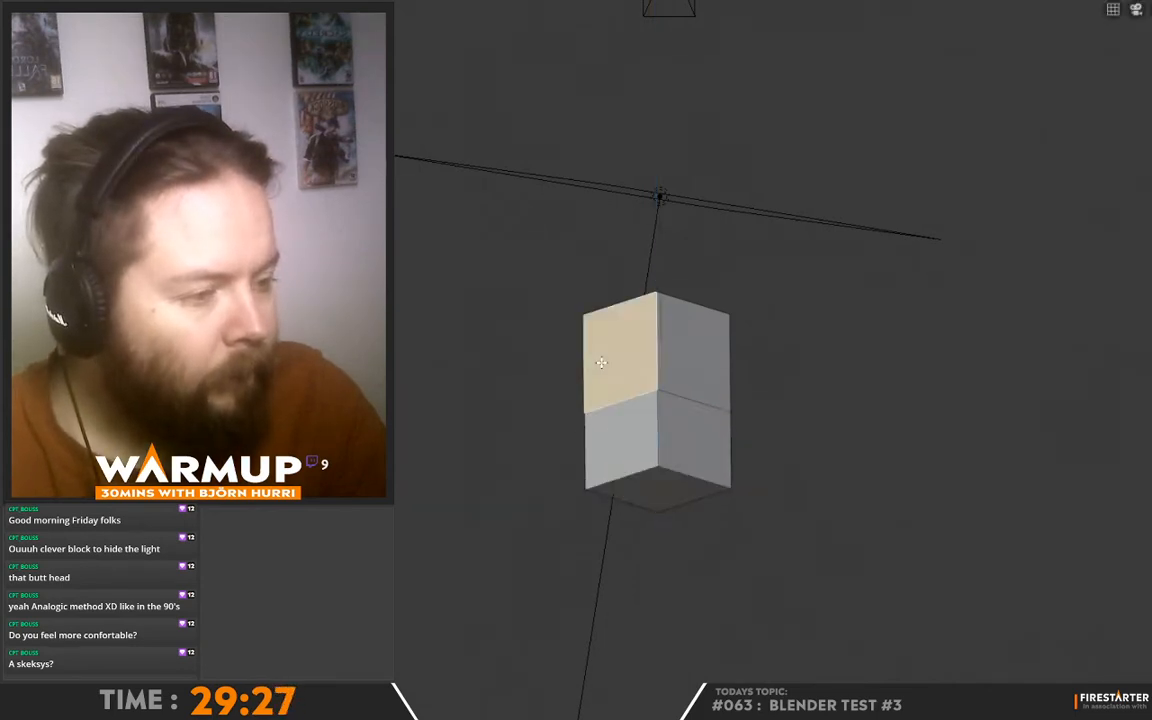
key("e")
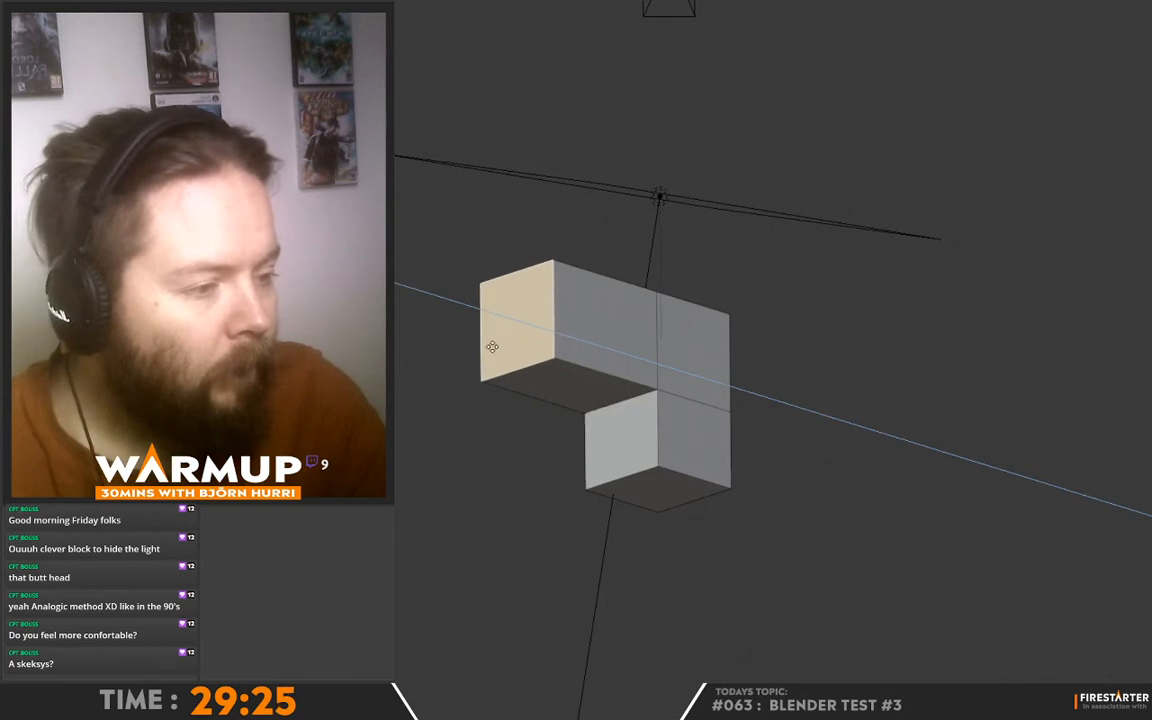
left_click(506, 347)
left_click(617, 442)
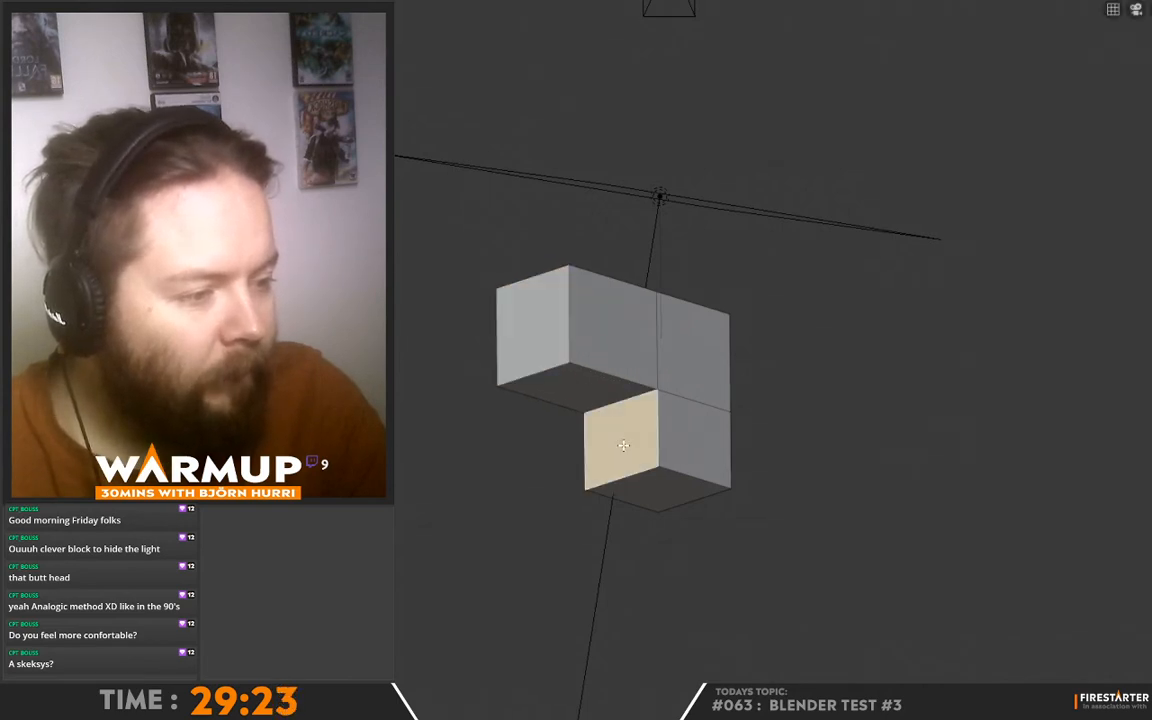
key("e")
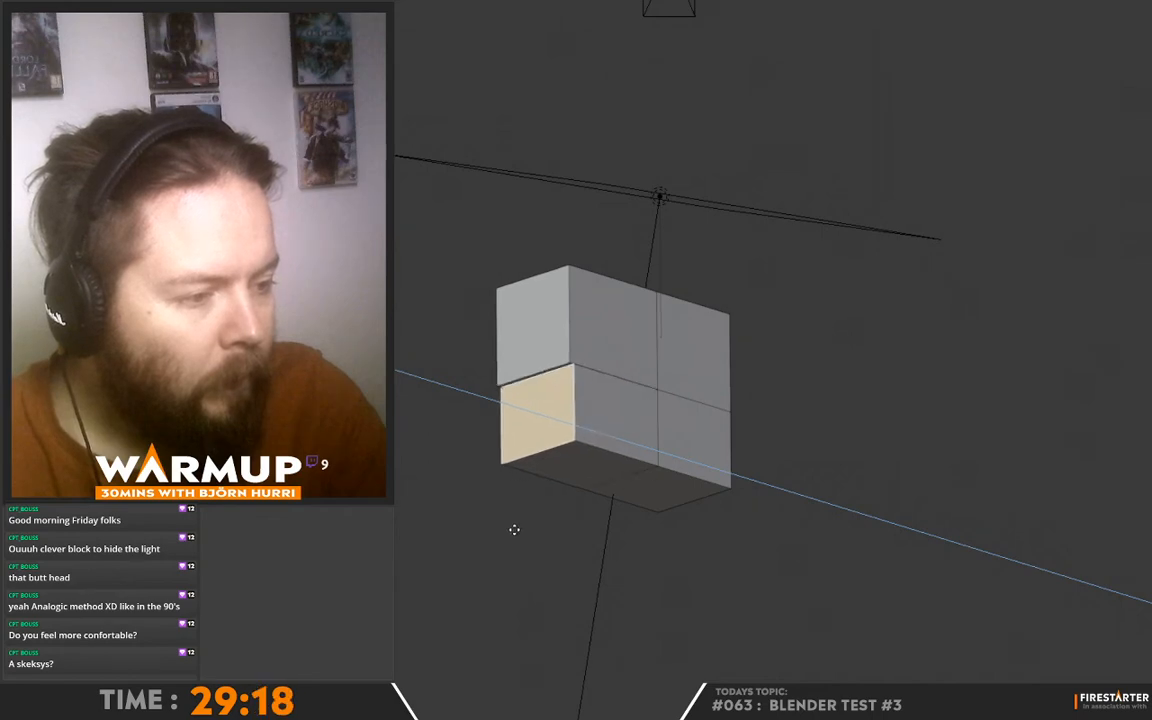
left_click(518, 528)
Move the lower extrusion's end face slightly down and the upper one's end face slightly up with the Move tool
left_click(16, 110)
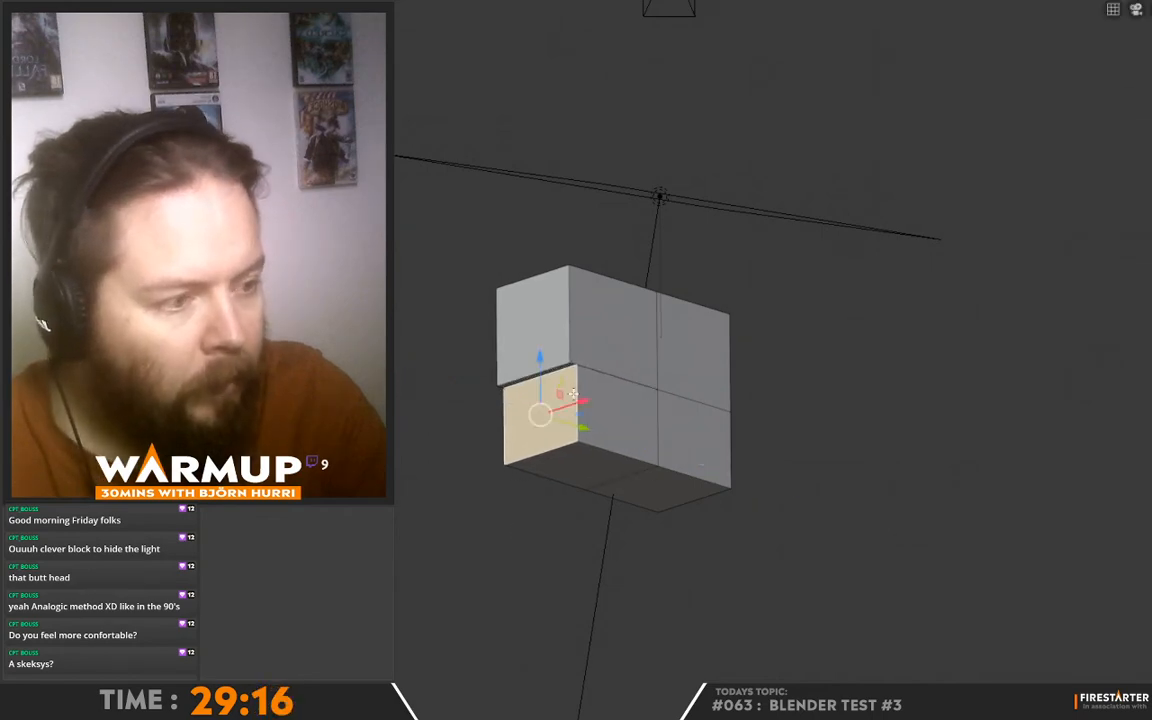
mouse_move(537, 358)
left_mouse_down()
mouse_move(536, 368)
mouse_move(537, 342)
left_mouse_up()
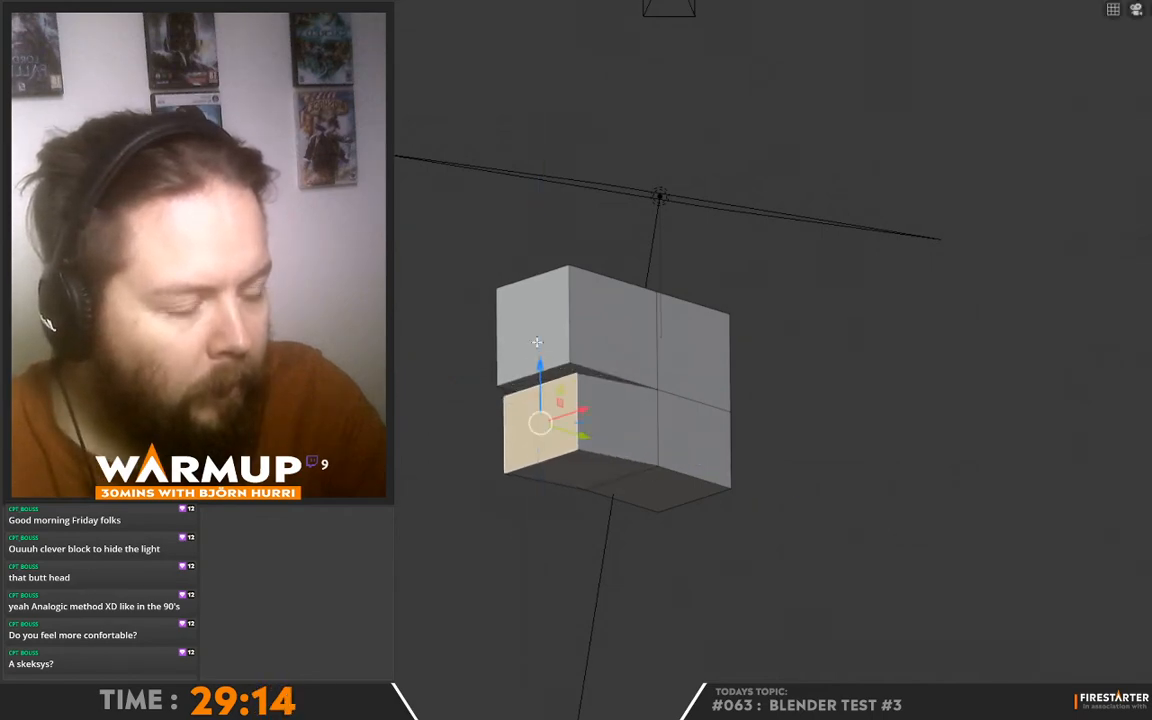
middle_click_drag(640, 362, 627, 406)
left_click(518, 368)
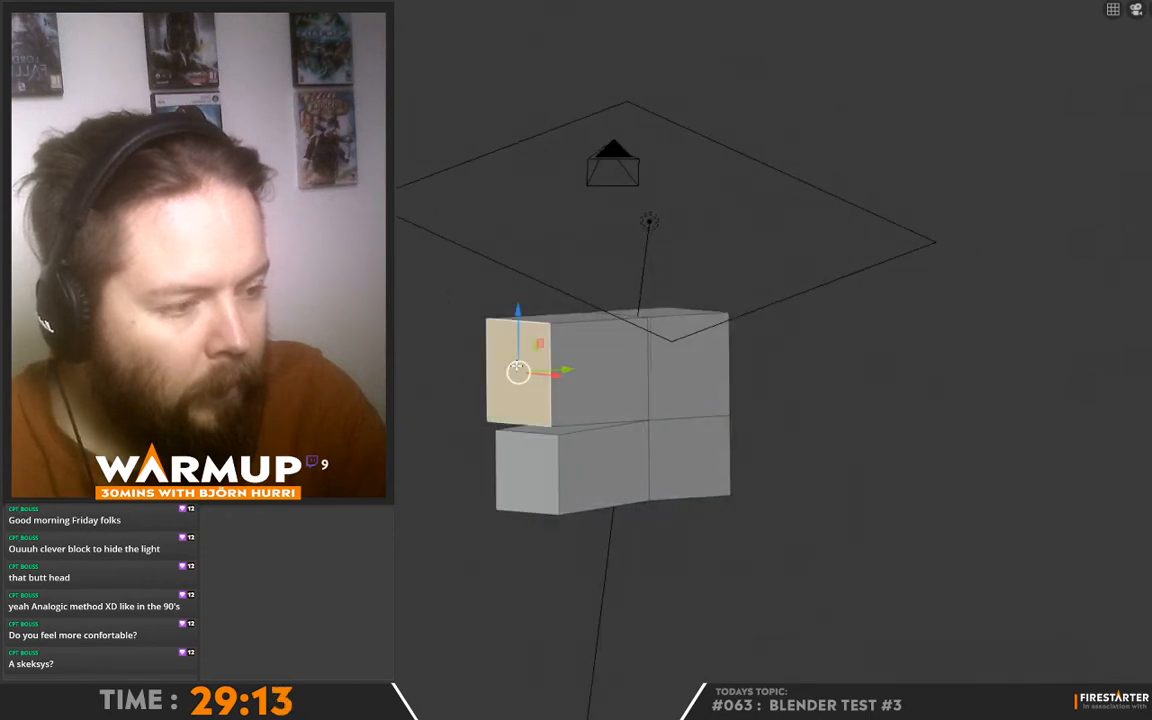
left_click_drag(515, 312, 512, 296)
Move the upper face on the block's opposite end outward along the Y axis so the lower section slants
middle_click_drag(704, 409, 699, 378)
left_click(700, 385)
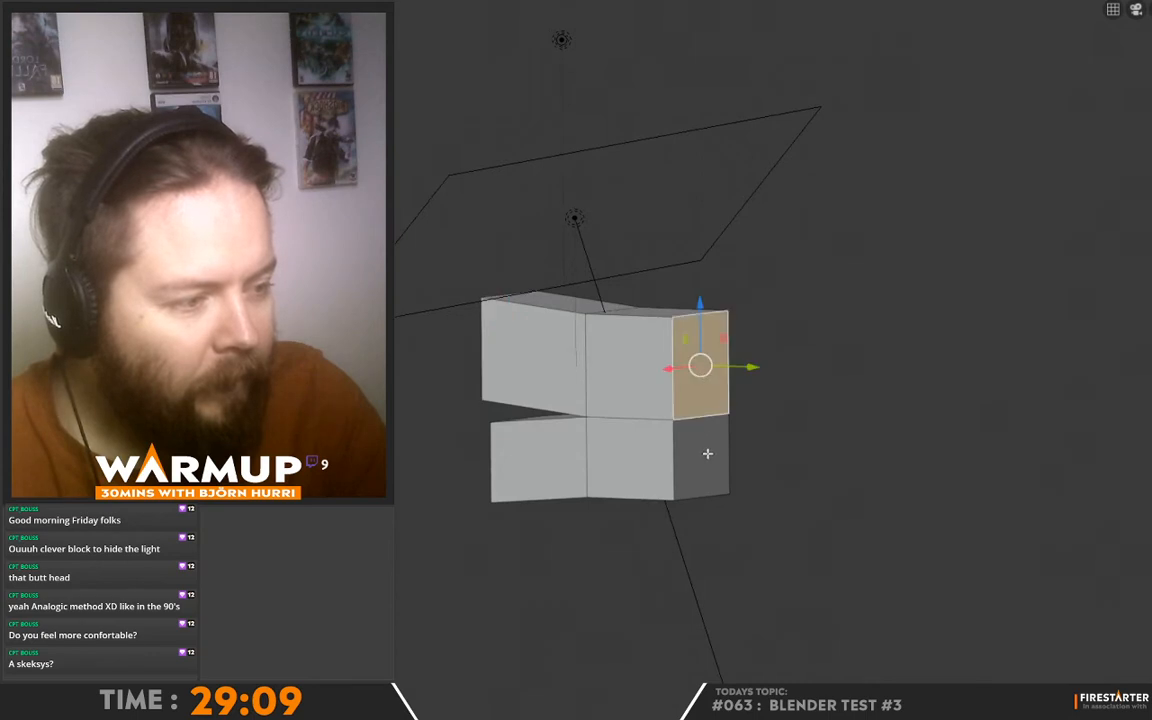
left_click_drag(758, 373, 782, 375)
middle_click_drag(782, 375, 936, 411)
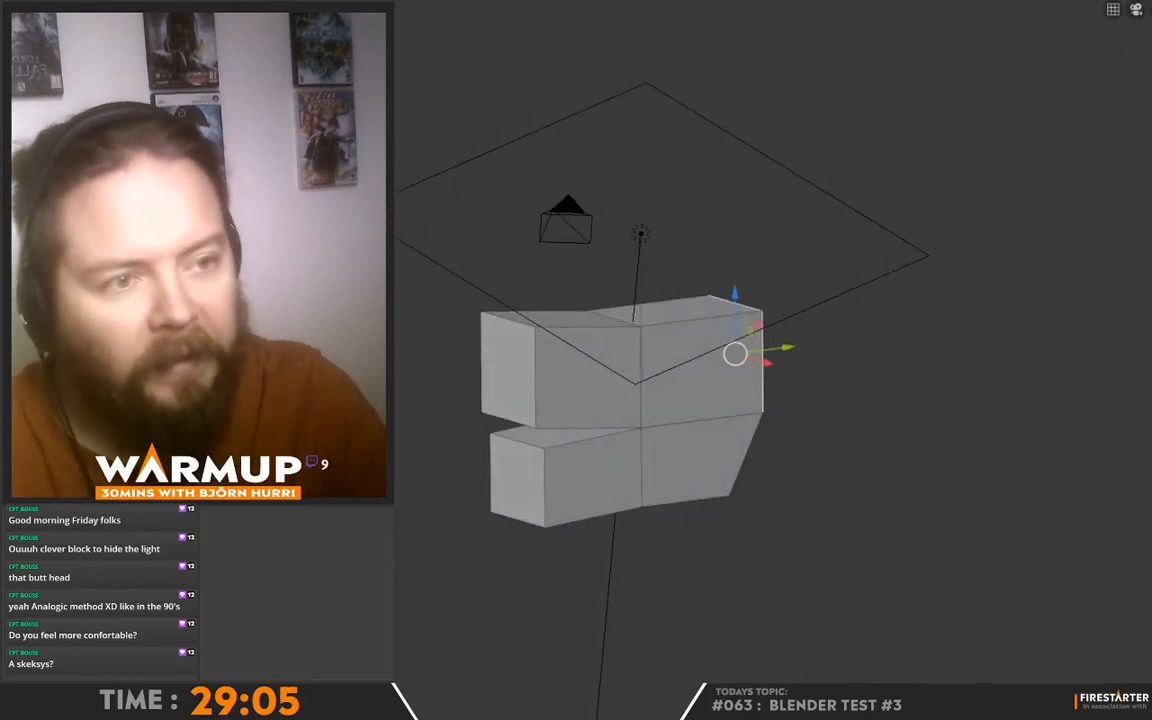
Leave Edit Mode and add a level 2 Subdivision Surface to the block to round its shape
key("Tab")
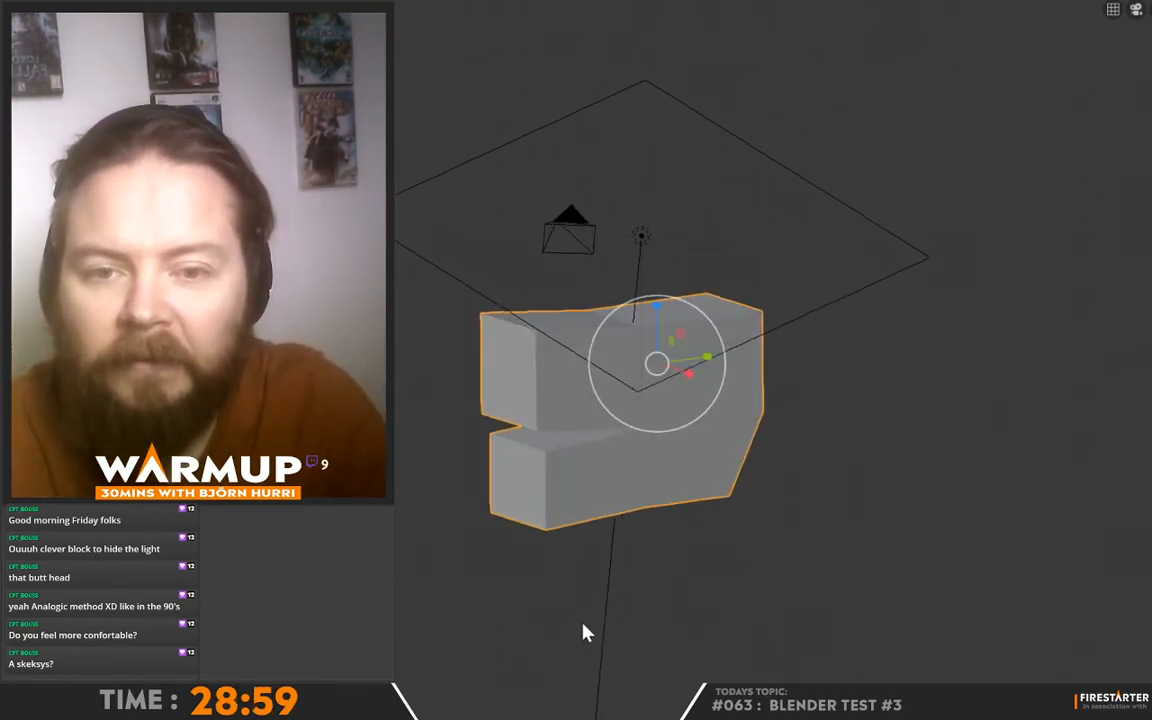
middle_click_drag(584, 630, 650, 548)
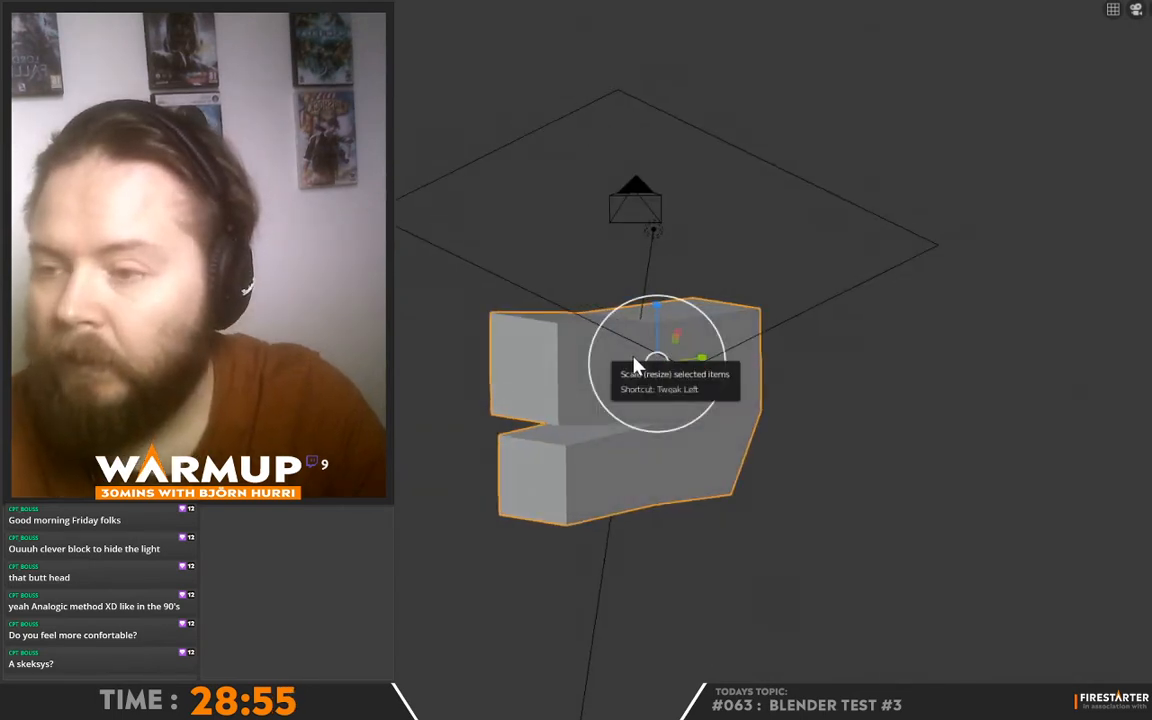
key("ctrl+2")
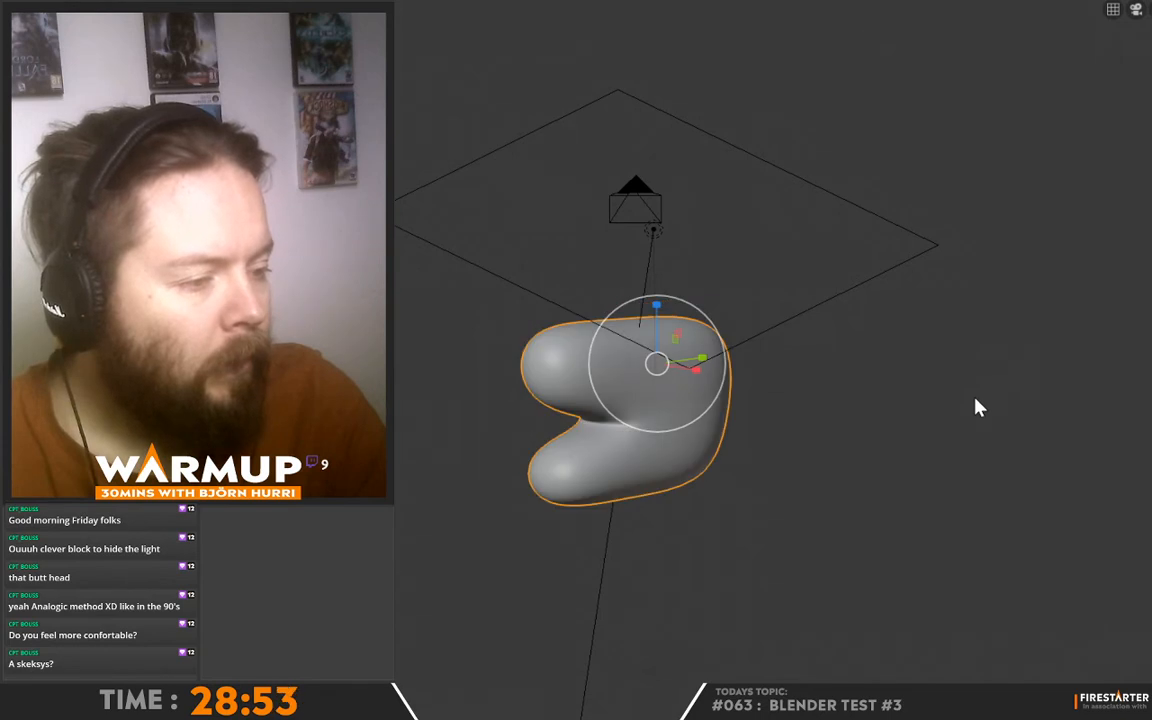
middle_click_drag(975, 404, 851, 432)
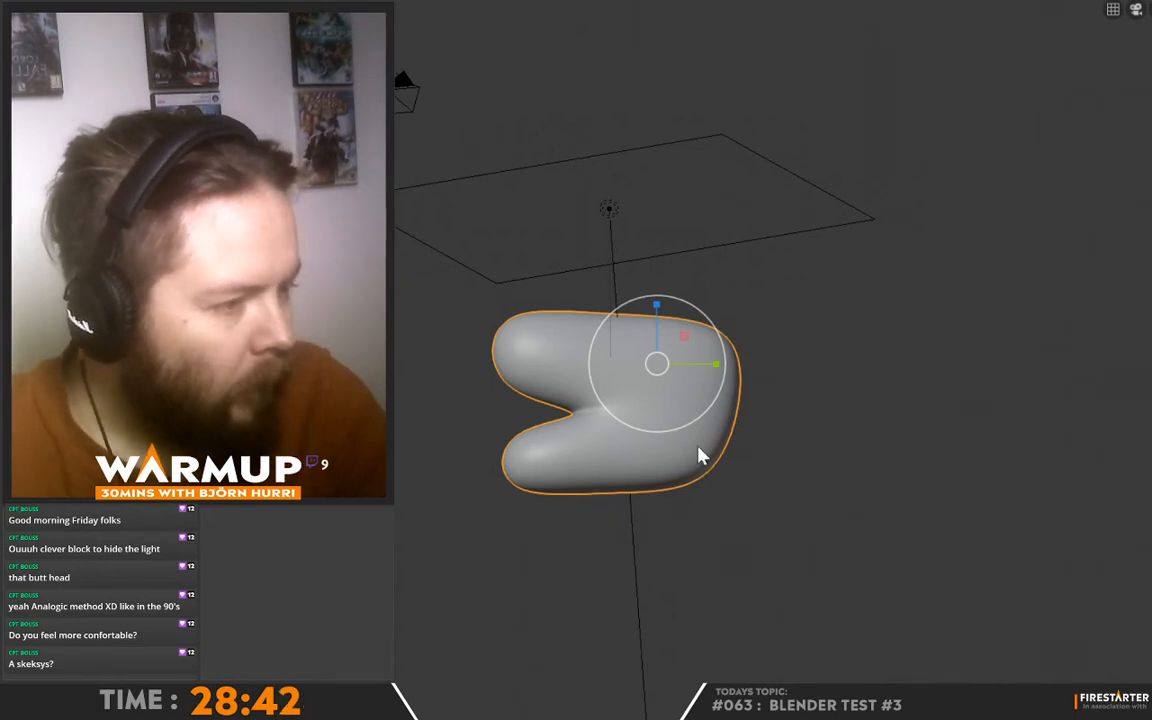
middle_click_drag(700, 455, 967, 486)
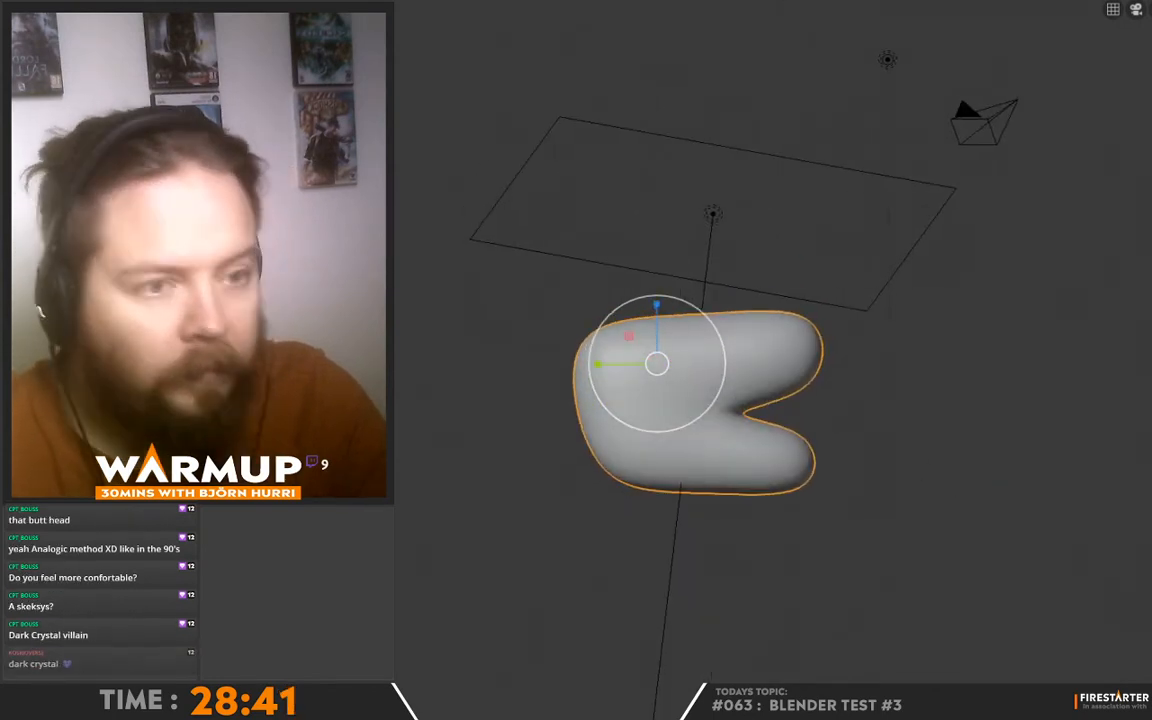
Rotate the whole form about the X axis with the Rotate tool so both prongs tilt downward, and deselect it
key("shift+space")
key("r")
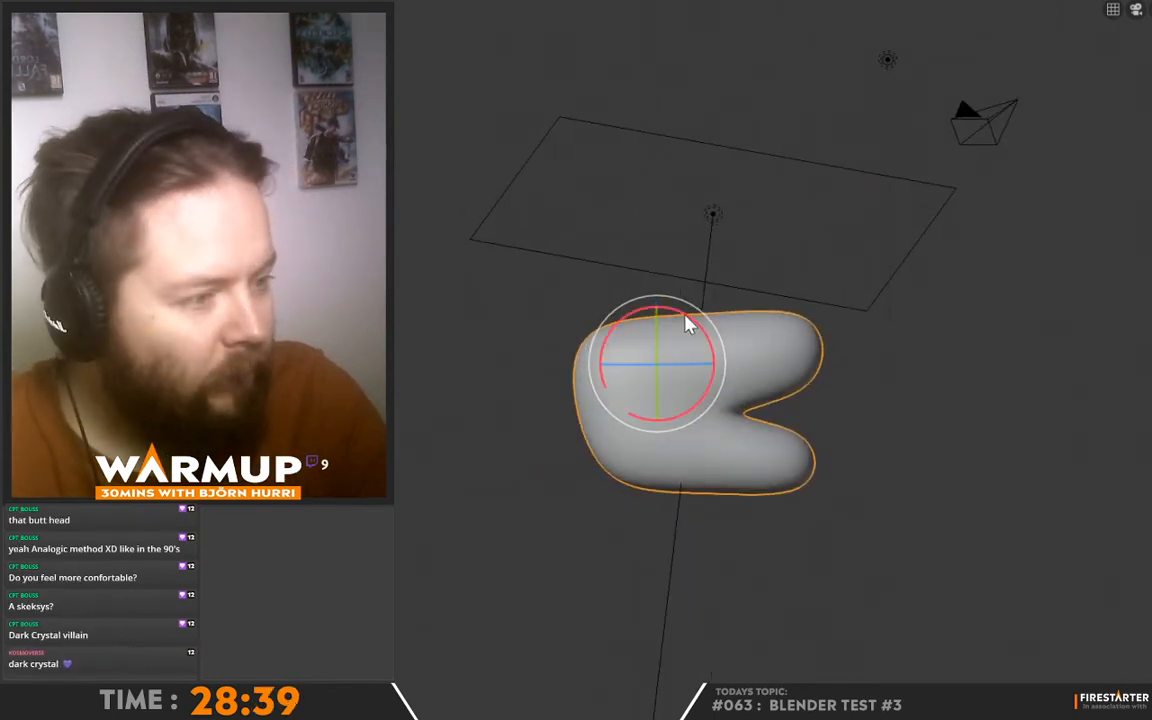
left_click_drag(688, 323, 696, 321)
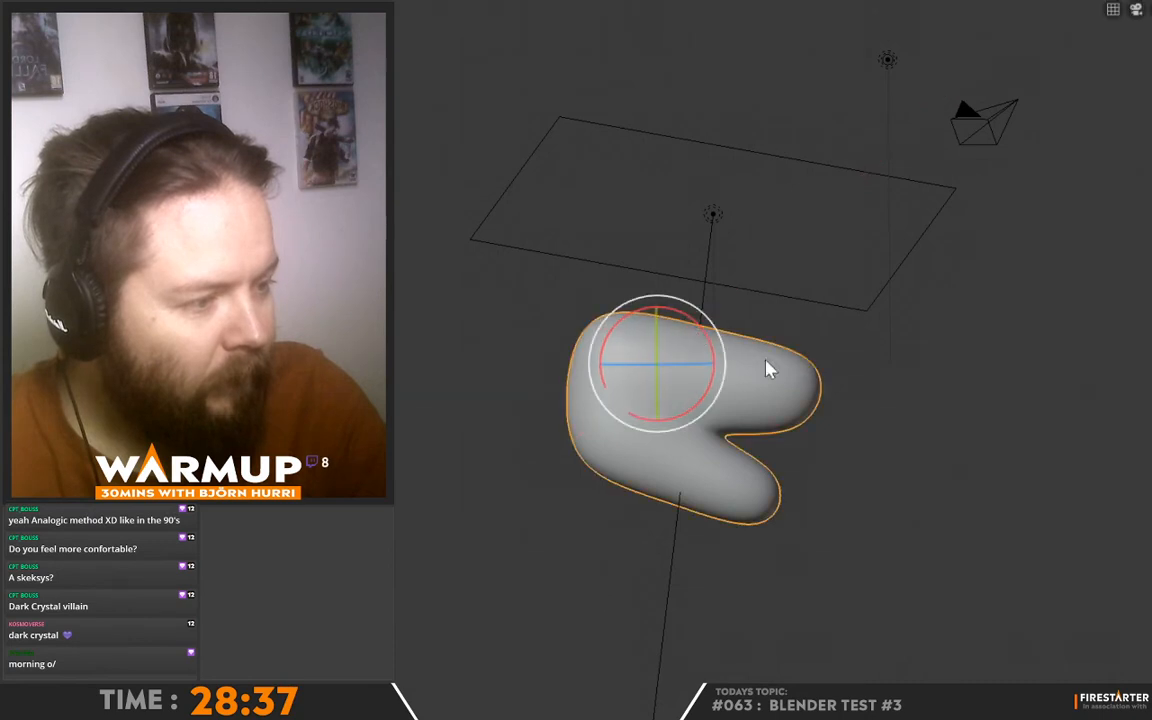
middle_click_drag(768, 370, 589, 456)
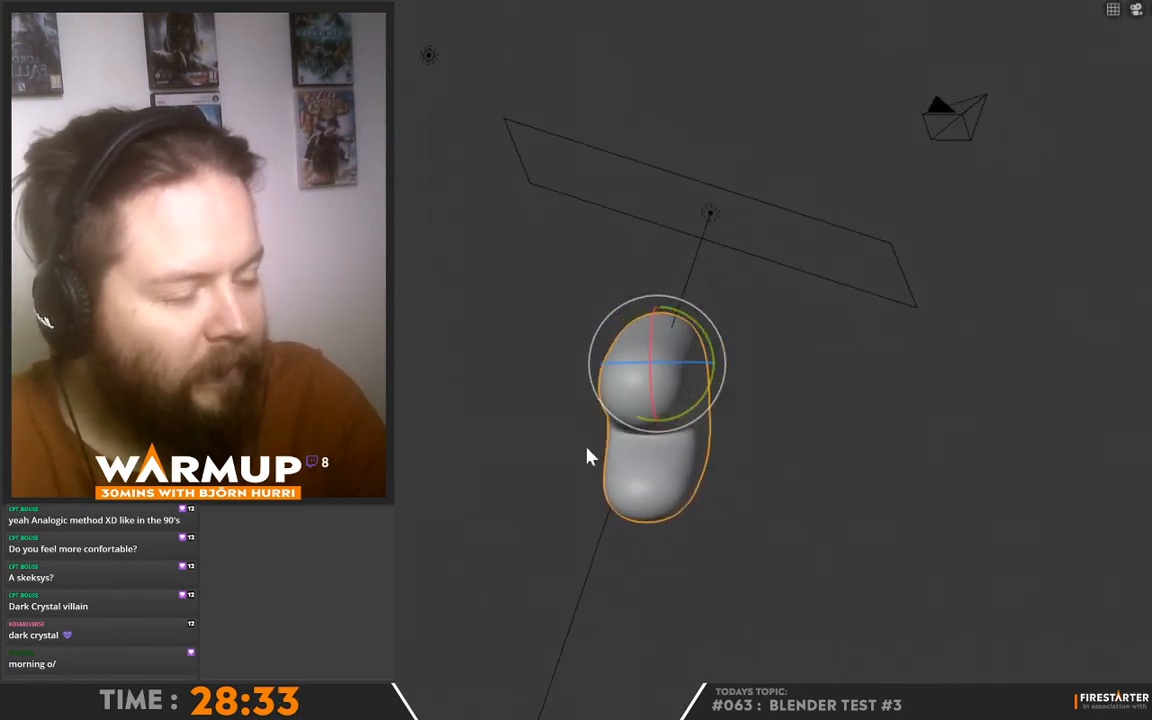
left_click(823, 468)
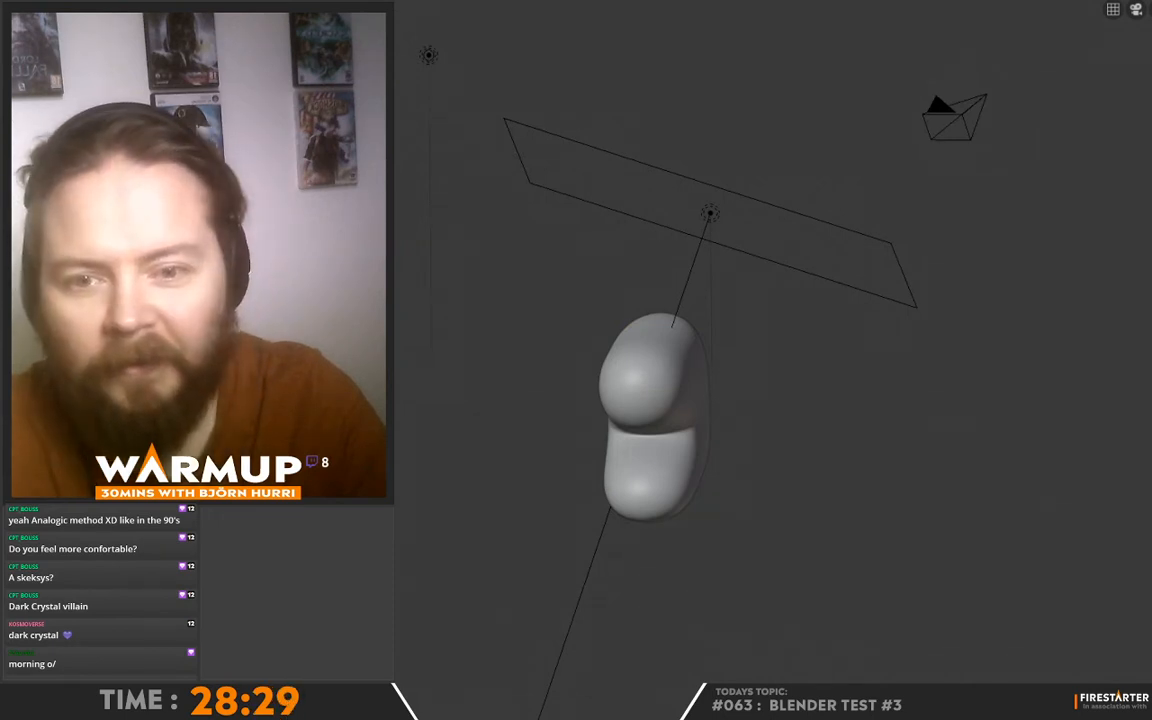
Switch to sculpting the rounded form and enable Dyntopo, accepting the vertex data warning
middle_click_drag(405, 317, 455, 368)
middle_click_drag(530, 365, 481, 383)
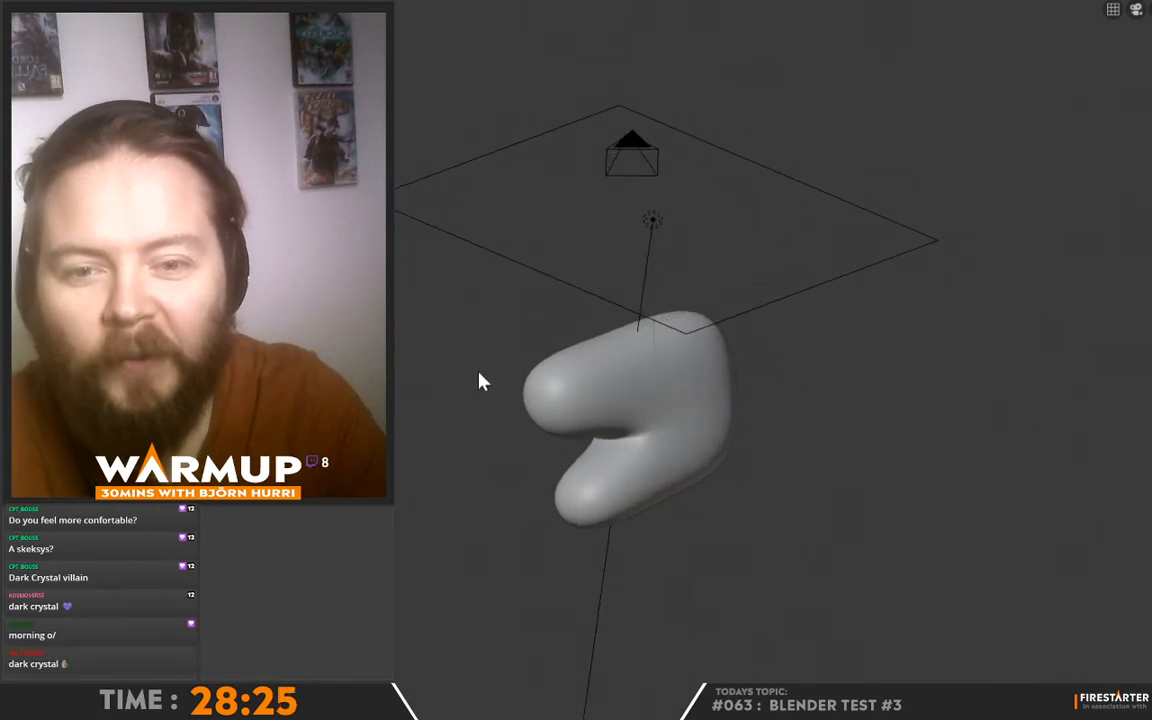
middle_click_drag(399, 314, 420, 323)
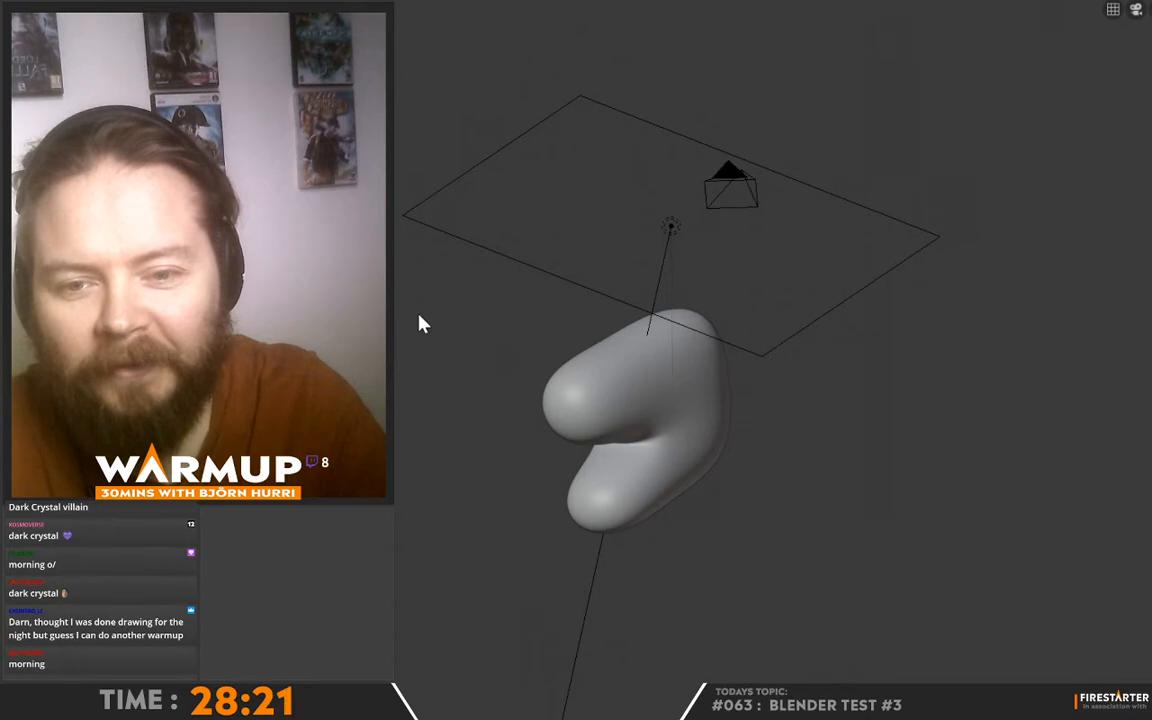
middle_click_drag(419, 321, 597, 393)
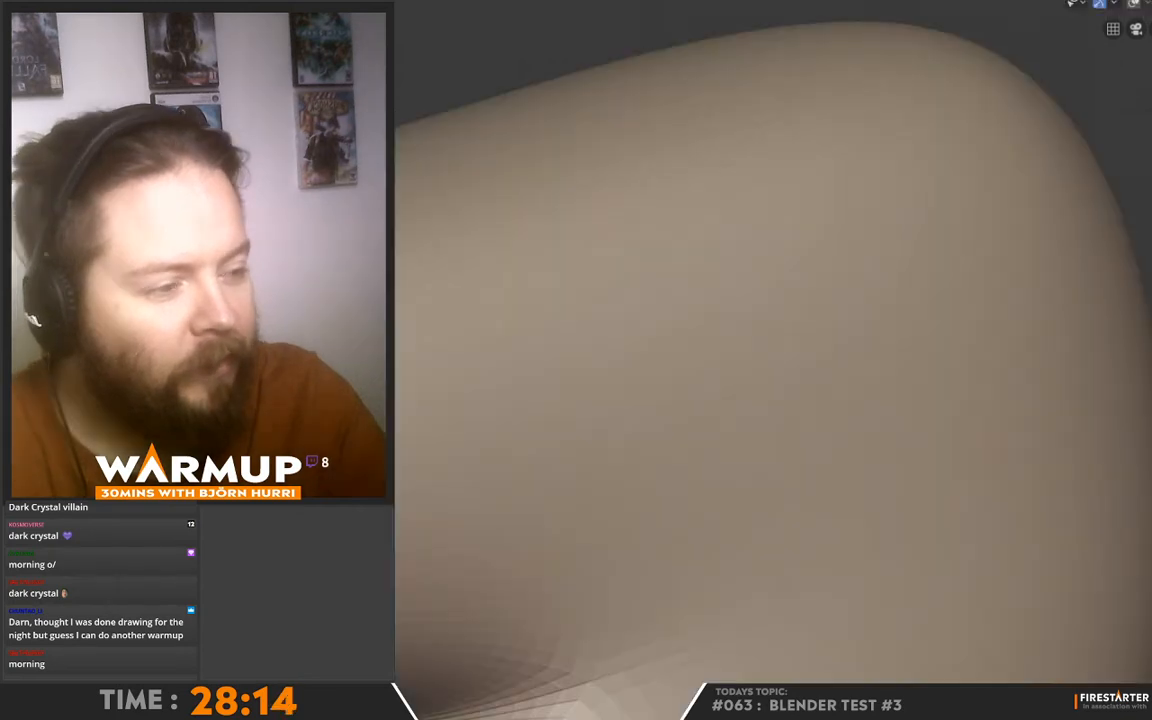
scroll(600, 325, "down", 5)
mouse_move(625, 337)
middle_mouse_down()
mouse_move(635, 460)
mouse_move(831, 470)
mouse_move(745, 500)
mouse_move(697, 468)
mouse_move(725, 486)
mouse_move(828, 473)
mouse_move(720, 478)
mouse_move(567, 447)
mouse_move(532, 512)
mouse_move(553, 471)
mouse_move(513, 478)
mouse_move(537, 514)
mouse_move(560, 505)
middle_mouse_up()
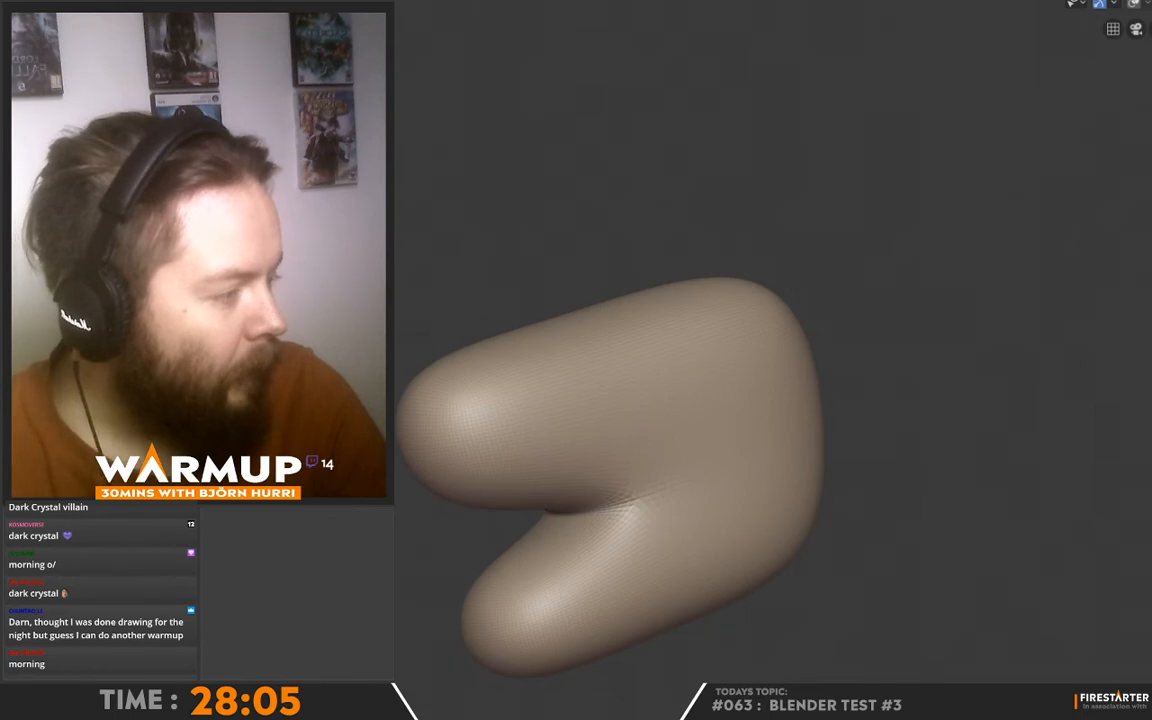
key("ctrl+d")
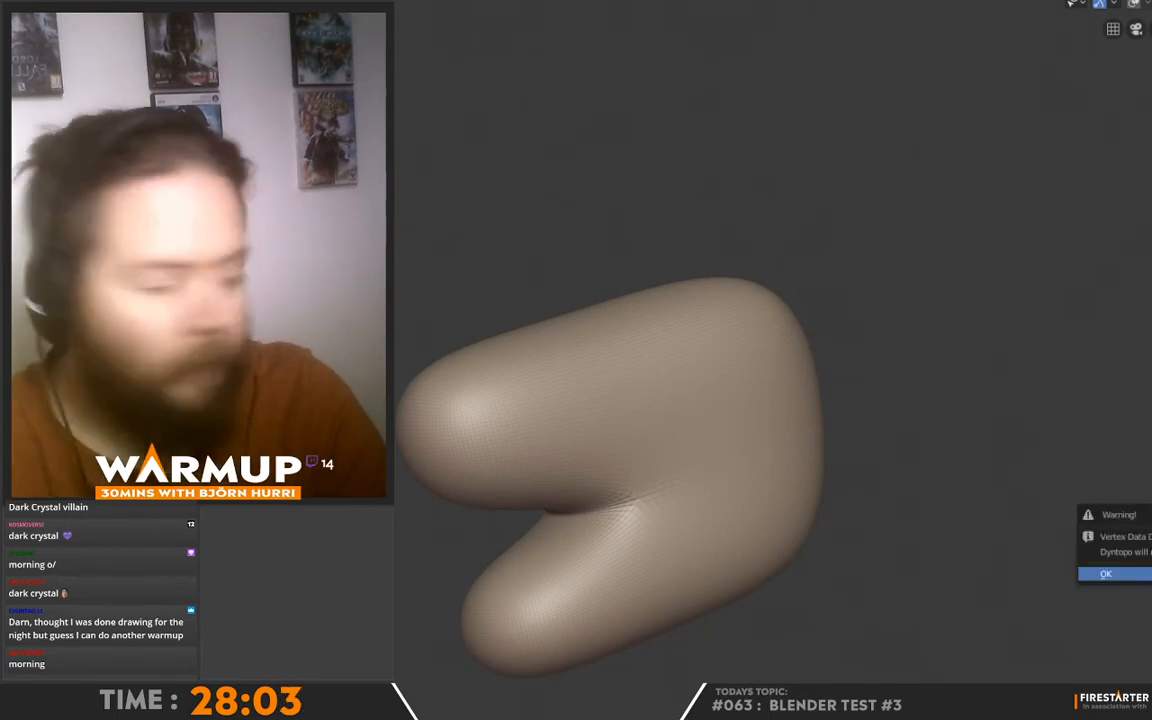
left_click(1105, 574)
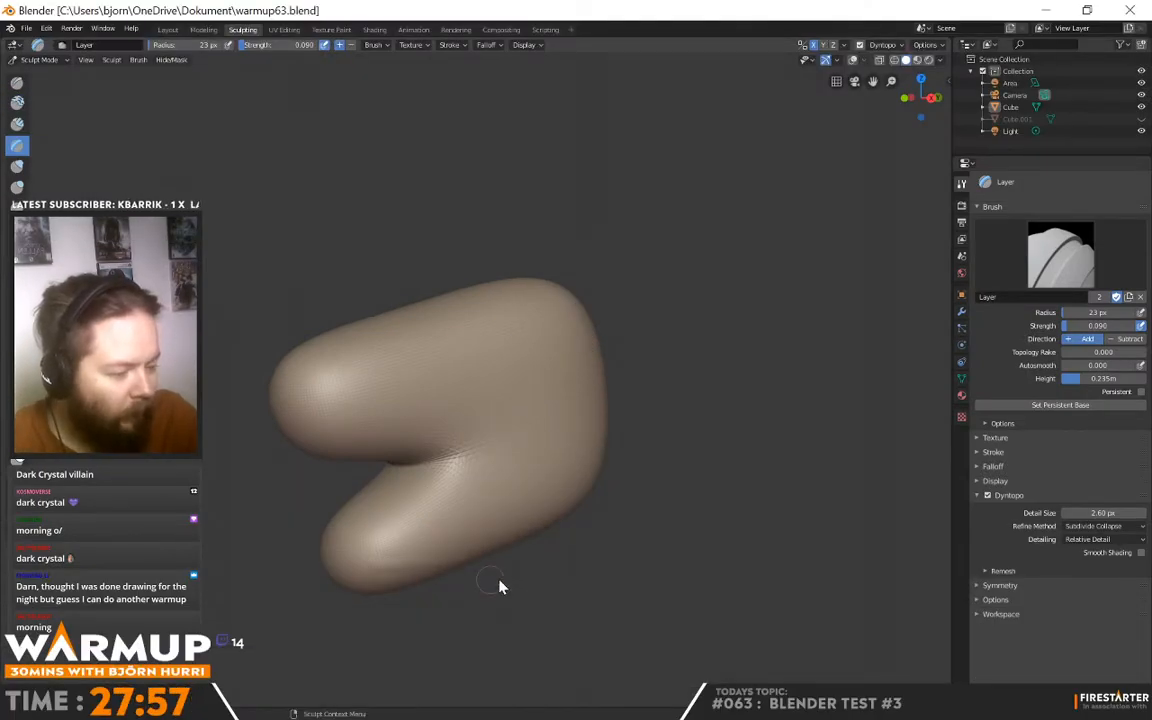
Set the Layer brush's radius to 80 px and its strength to 0.340
middle_click_drag(481, 578, 589, 591)
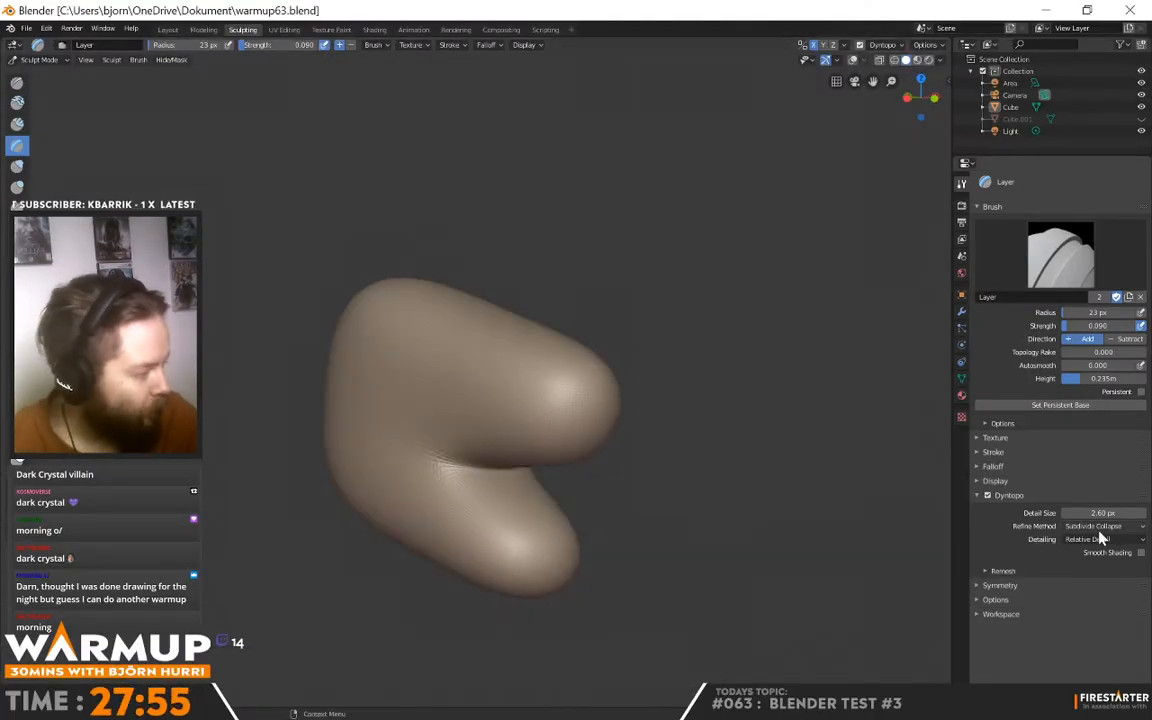
mouse_move(789, 548)
middle_mouse_down()
mouse_move(655, 566)
mouse_move(545, 555)
mouse_move(620, 568)
mouse_move(638, 527)
mouse_move(614, 506)
middle_mouse_up()
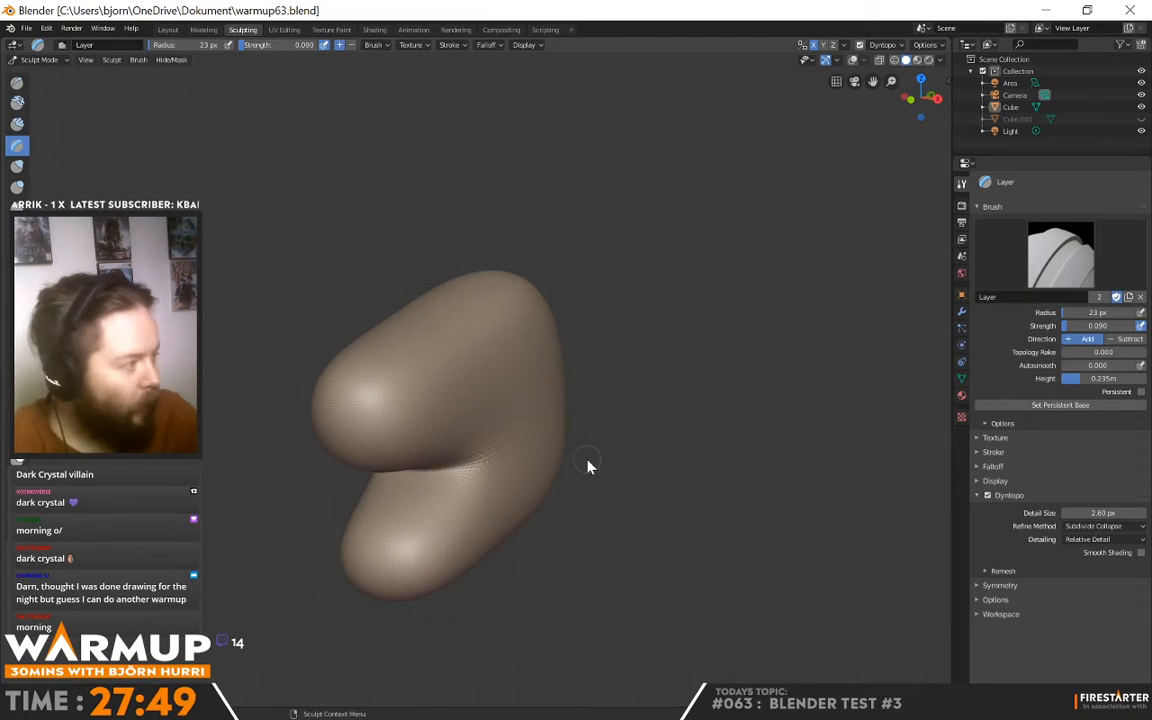
mouse_move(586, 465)
middle_mouse_down()
mouse_move(537, 497)
mouse_move(674, 483)
mouse_move(707, 535)
mouse_move(514, 496)
mouse_move(489, 506)
middle_mouse_up()
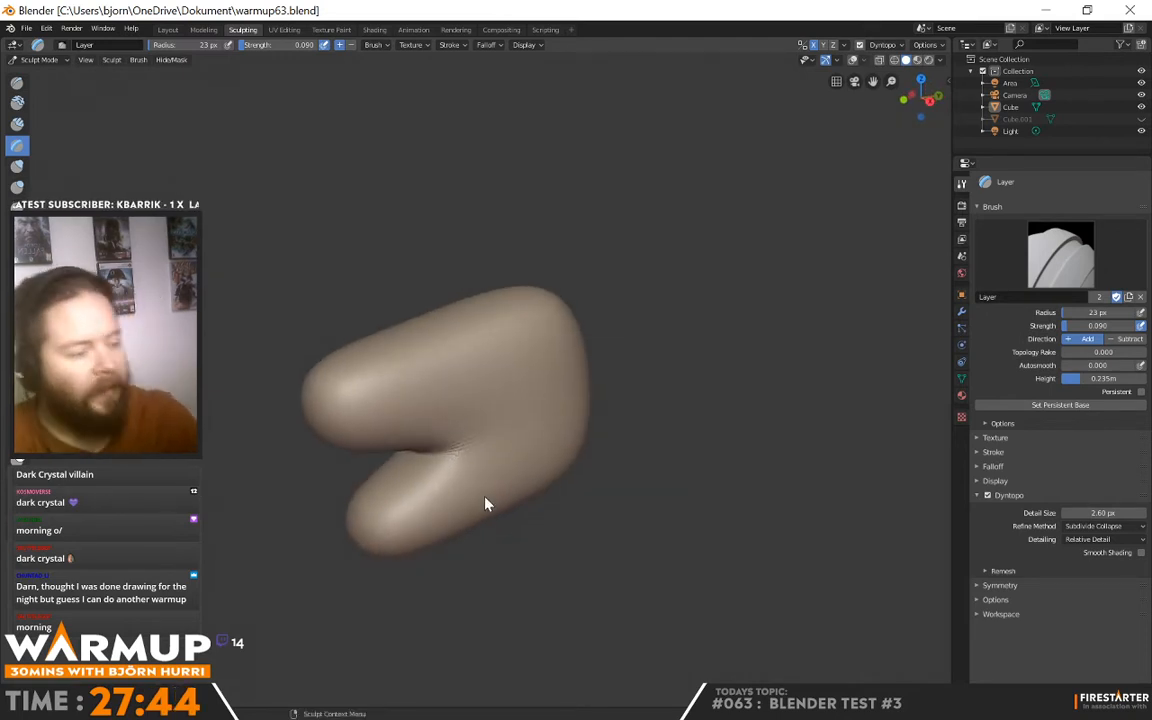
right_click(520, 403)
left_click_drag(506, 403, 545, 414)
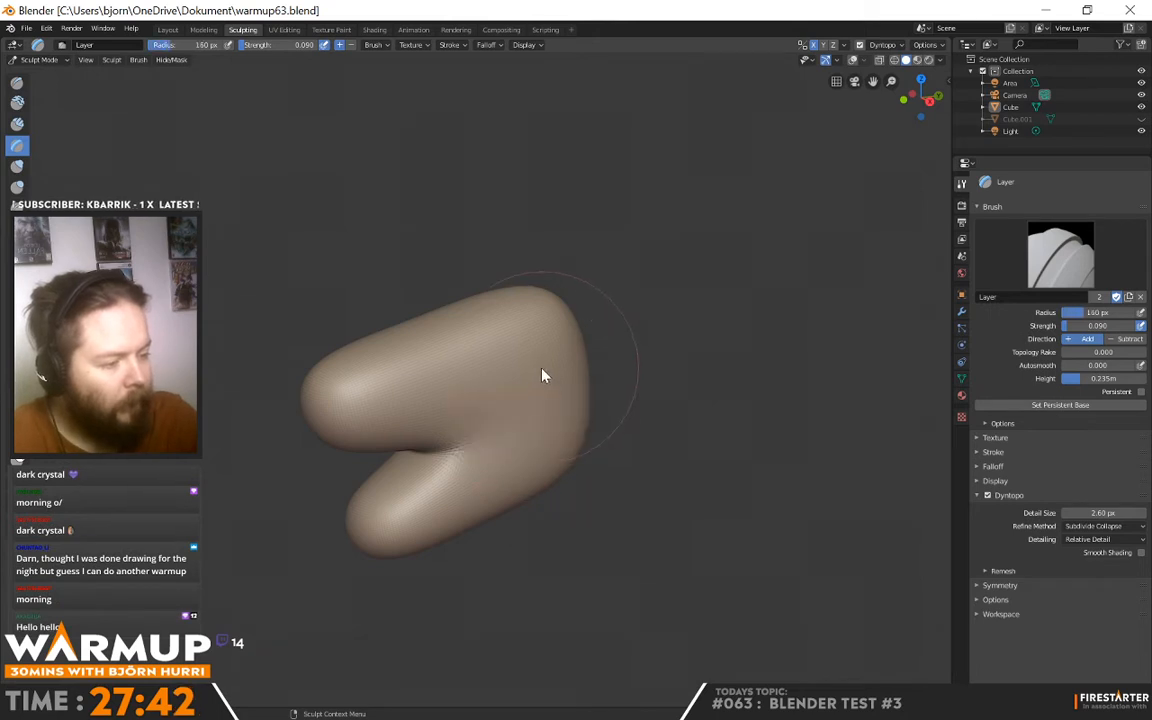
middle_click_drag(576, 373, 640, 406)
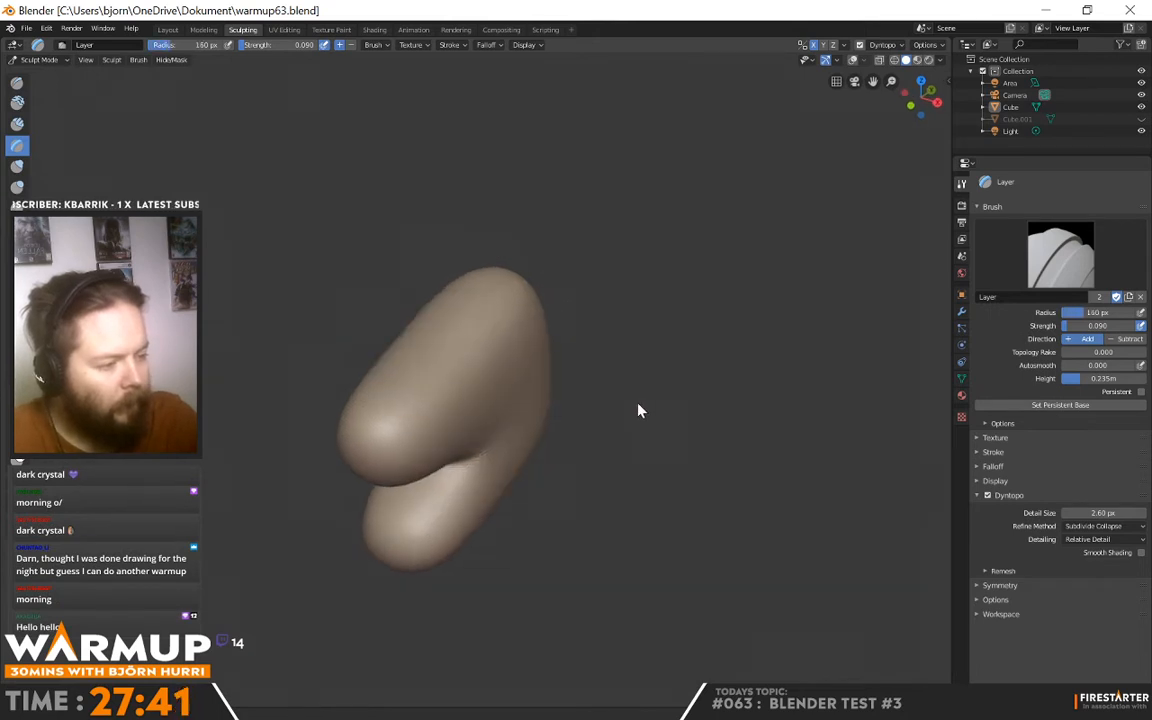
middle_click_drag(505, 388, 519, 399)
right_click(519, 399)
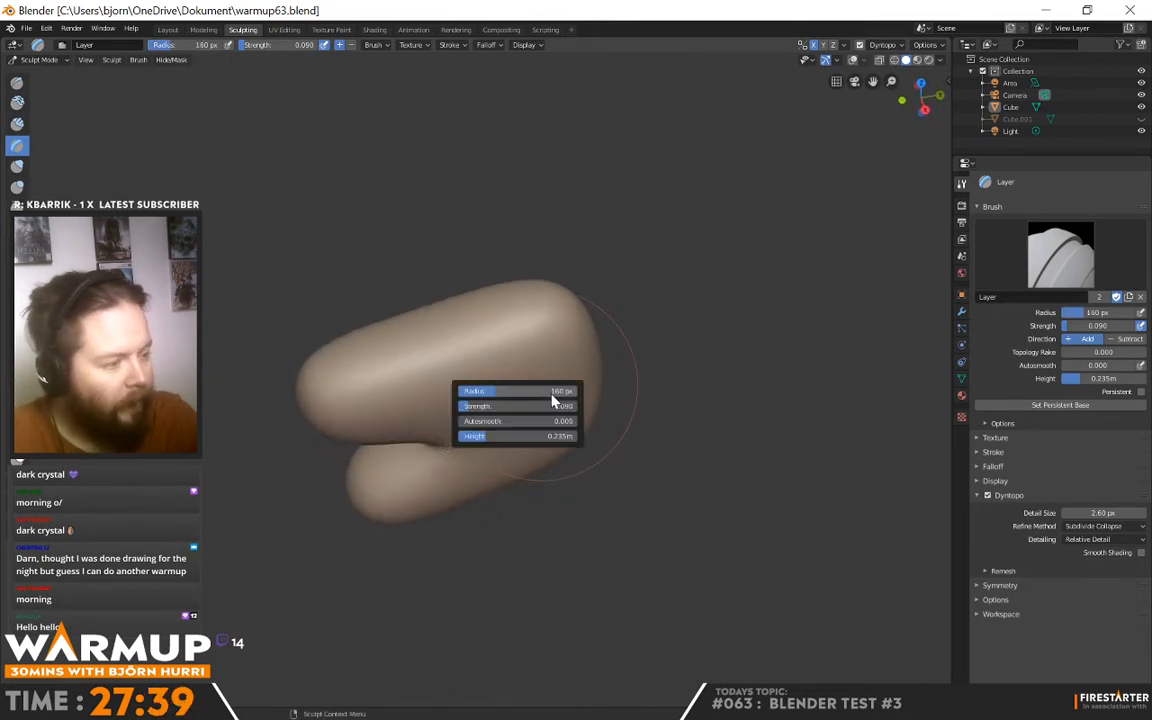
mouse_move(553, 399)
left_mouse_down()
mouse_move(488, 378)
mouse_move(516, 395)
left_mouse_up()
right_click(496, 377)
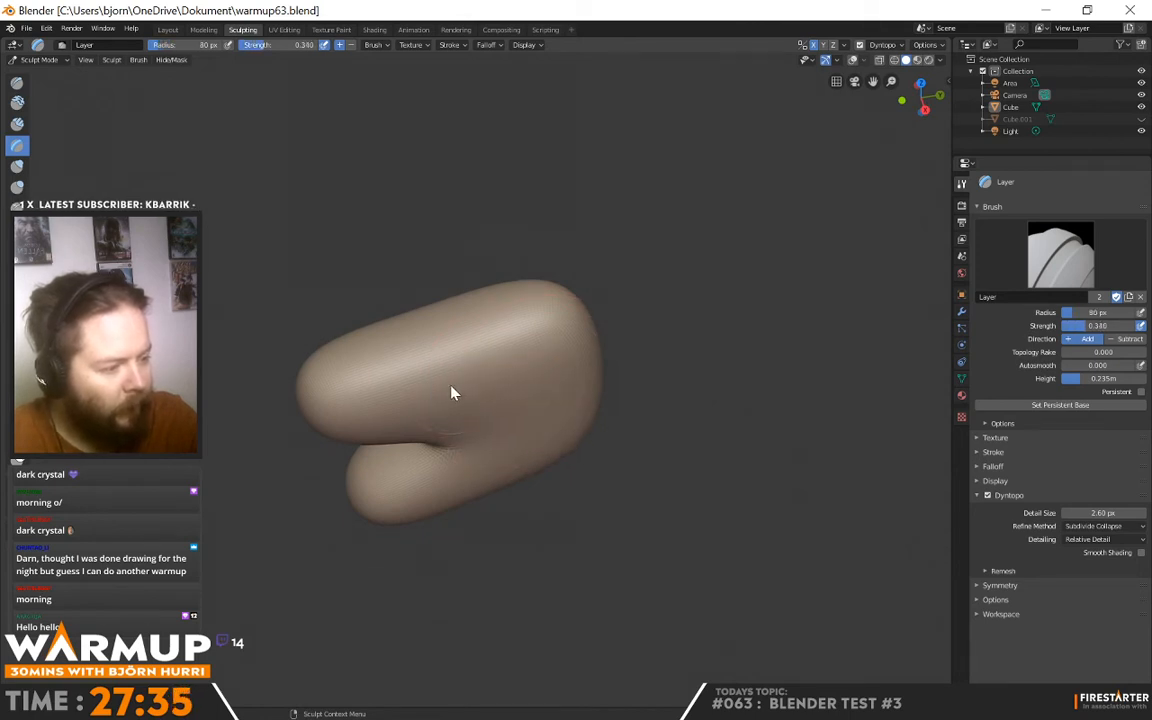
Sculpt a rounded bump at the jaw hinge on the back of the head with the Layer brush
middle_click_drag(452, 393, 669, 333)
middle_click_drag(665, 350, 612, 352)
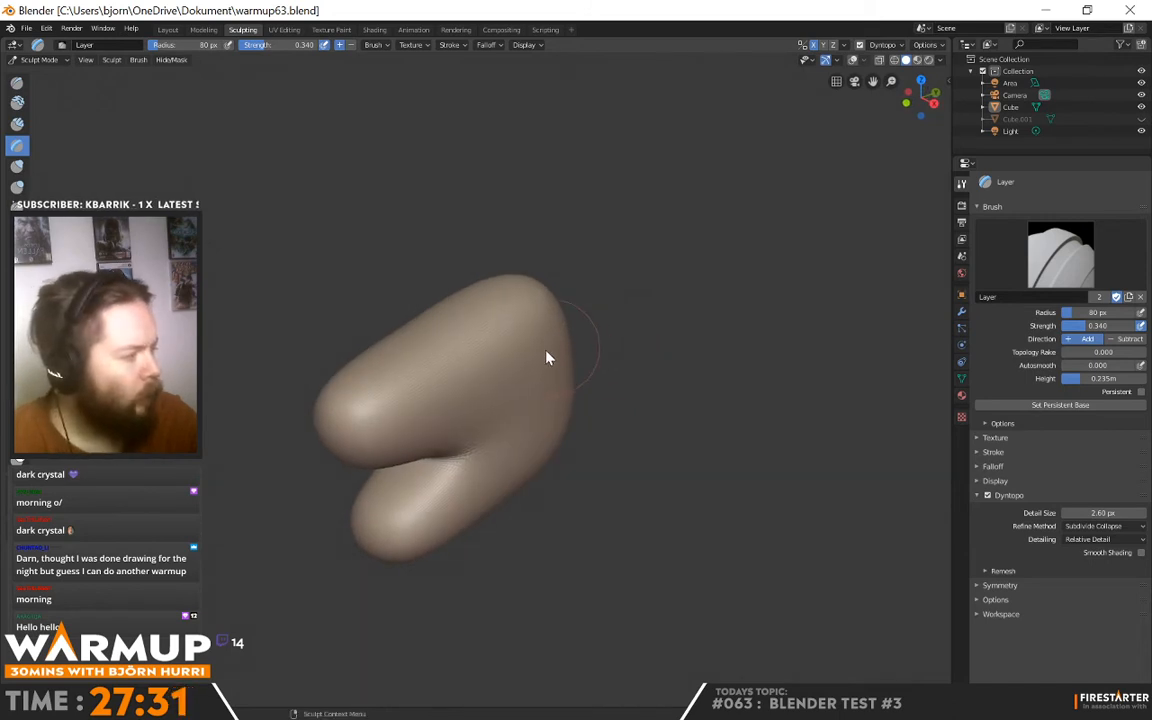
mouse_move(578, 402)
left_mouse_down()
mouse_move(535, 360)
mouse_move(465, 391)
mouse_move(517, 373)
mouse_move(503, 372)
left_mouse_up()
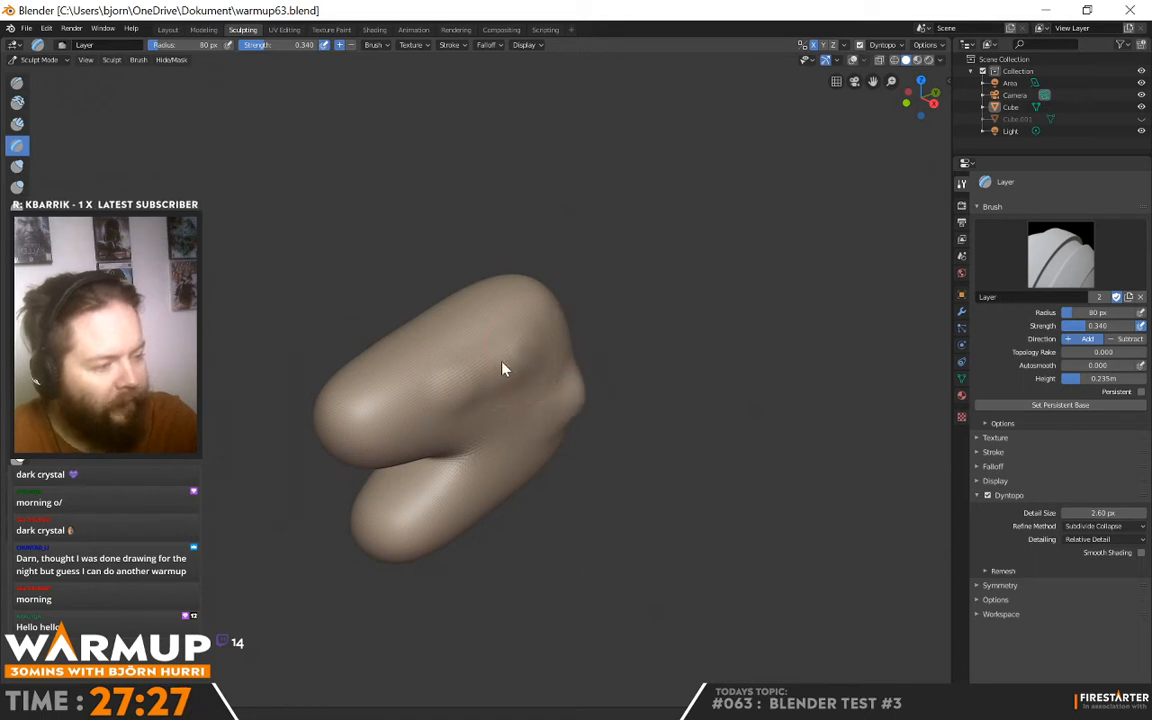
Build up a ridge along the cheek, from the upper jaw back toward the jaw hinge
mouse_move(406, 419)
middle_mouse_down()
mouse_move(607, 375)
mouse_move(535, 386)
mouse_move(635, 324)
mouse_move(604, 383)
mouse_move(512, 343)
middle_mouse_up()
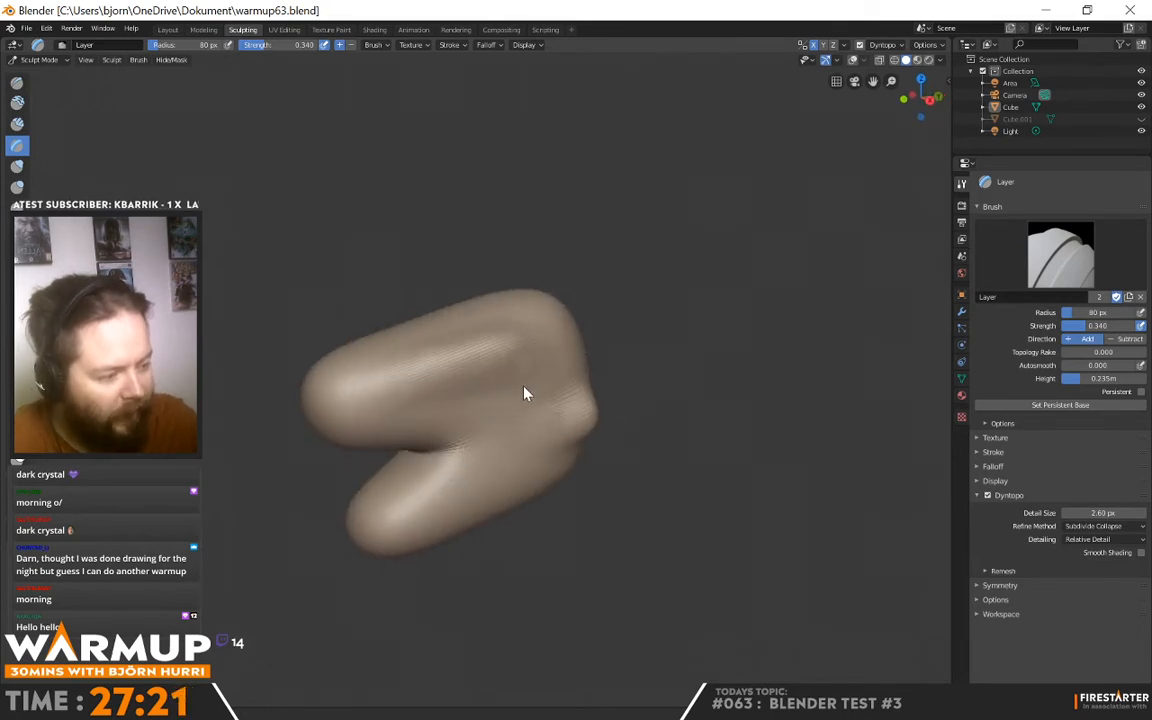
left_click_drag(462, 402, 540, 388)
mouse_move(455, 402)
middle_mouse_down()
mouse_move(591, 360)
mouse_move(517, 353)
middle_mouse_up()
left_click_drag(490, 355, 510, 371)
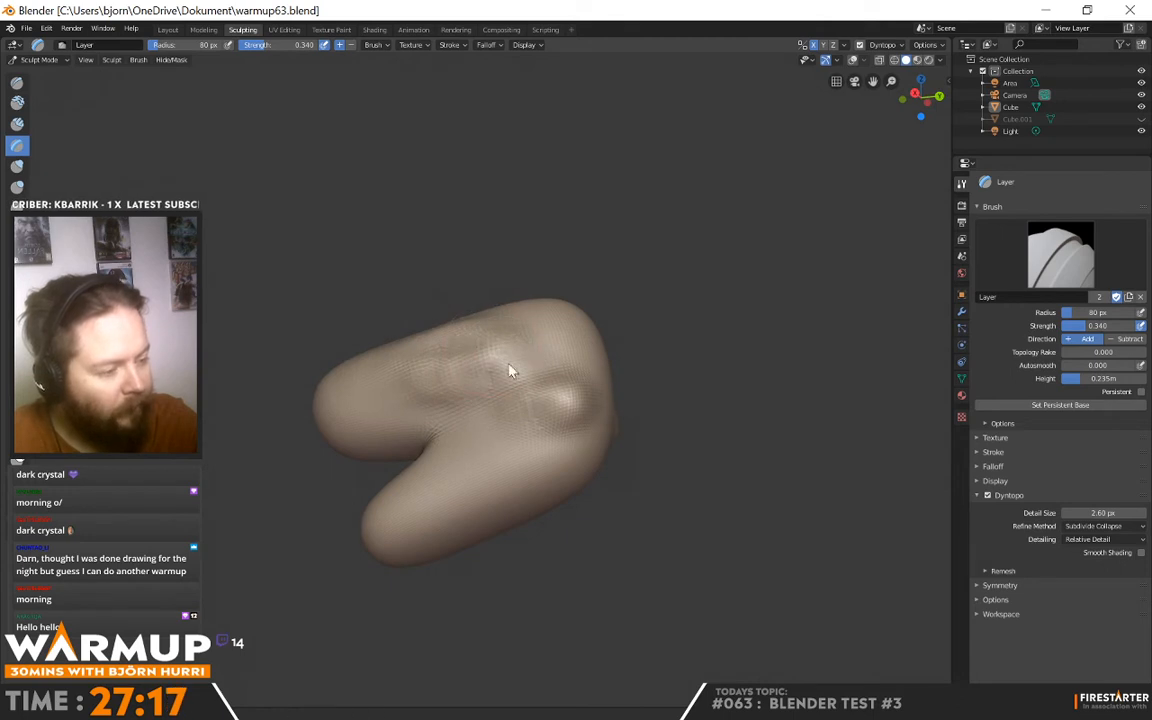
middle_click_drag(502, 349, 661, 380)
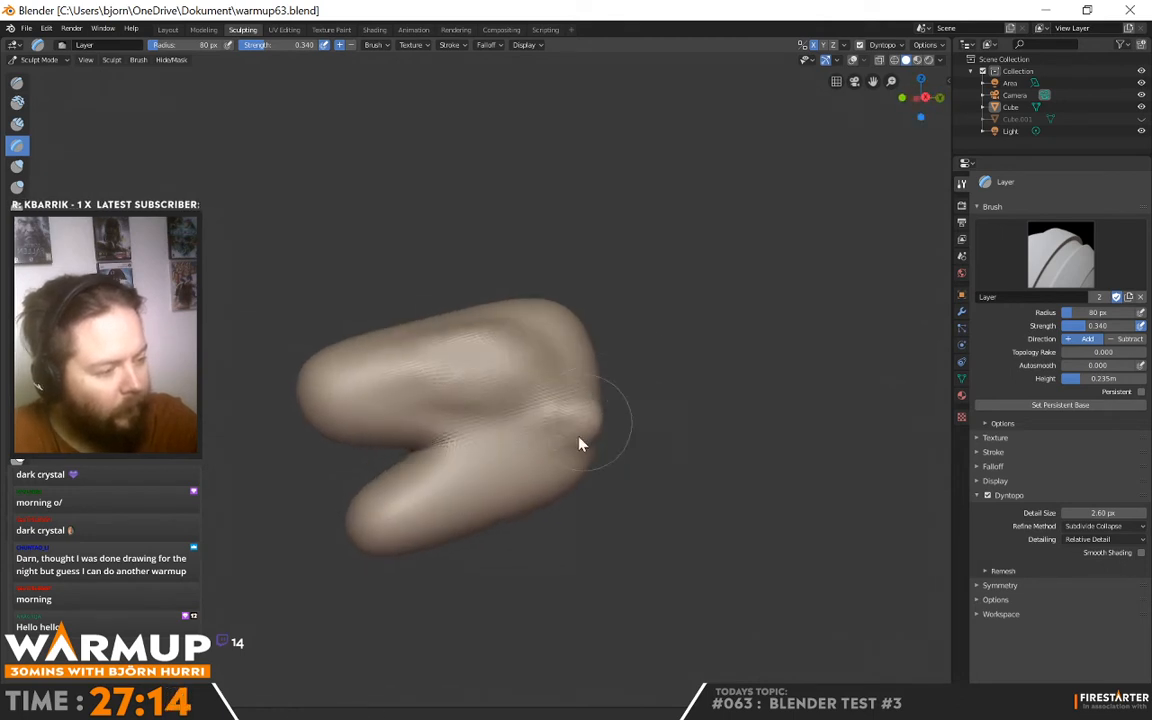
mouse_move(562, 417)
middle_mouse_down()
mouse_move(684, 383)
mouse_move(597, 450)
mouse_move(615, 404)
mouse_move(543, 445)
middle_mouse_up()
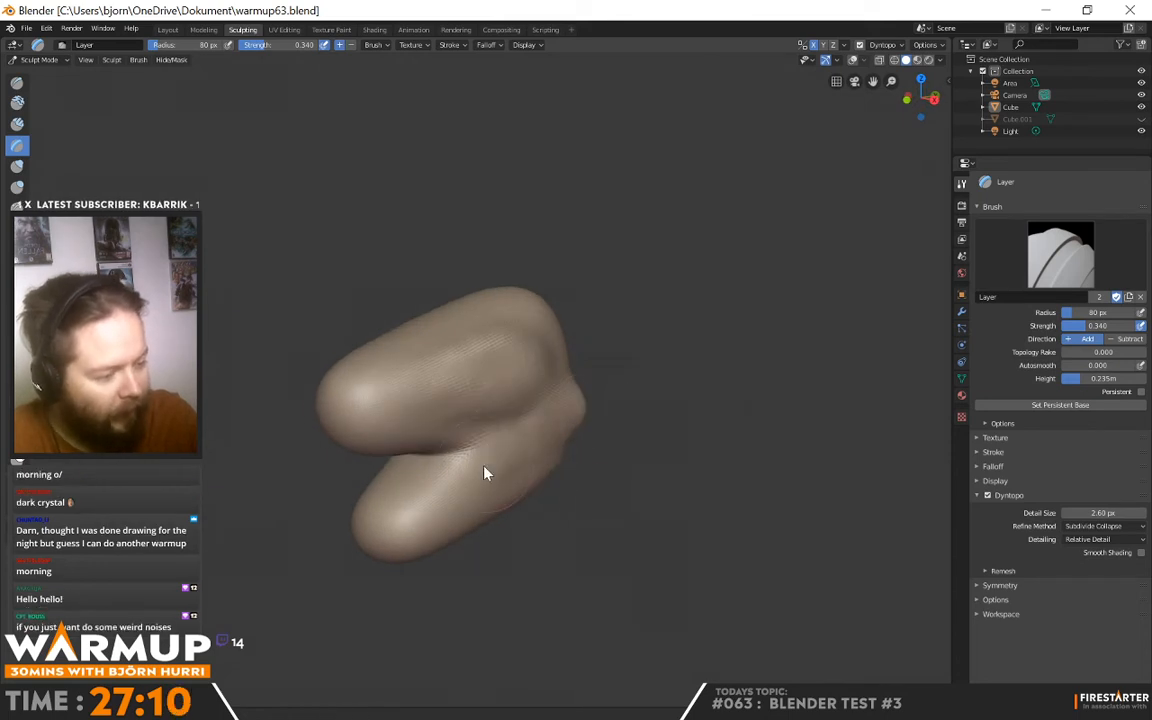
Raise the brow on top of the head, above the cheek and behind the snout
mouse_move(430, 515)
middle_mouse_down()
mouse_move(581, 437)
mouse_move(576, 453)
mouse_move(573, 406)
mouse_move(487, 408)
middle_mouse_up()
left_click_drag(446, 372, 412, 357)
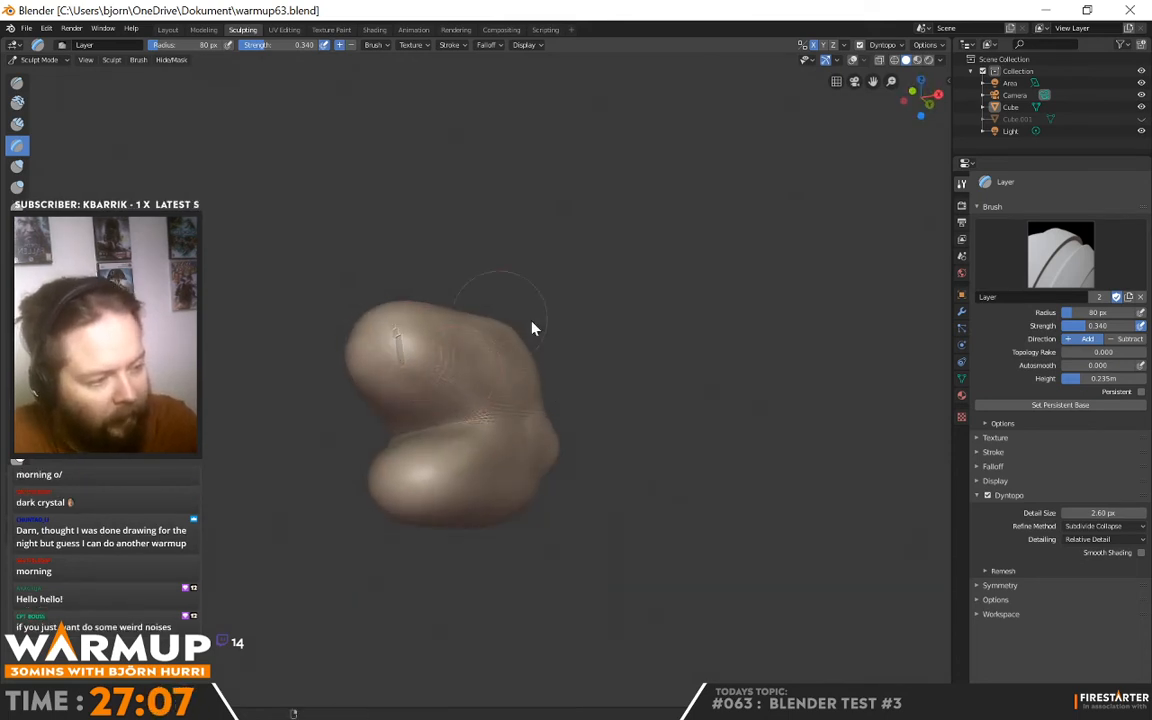
mouse_move(533, 328)
middle_mouse_down()
mouse_move(558, 378)
mouse_move(627, 399)
middle_mouse_up()
middle_click_drag(535, 334, 492, 344)
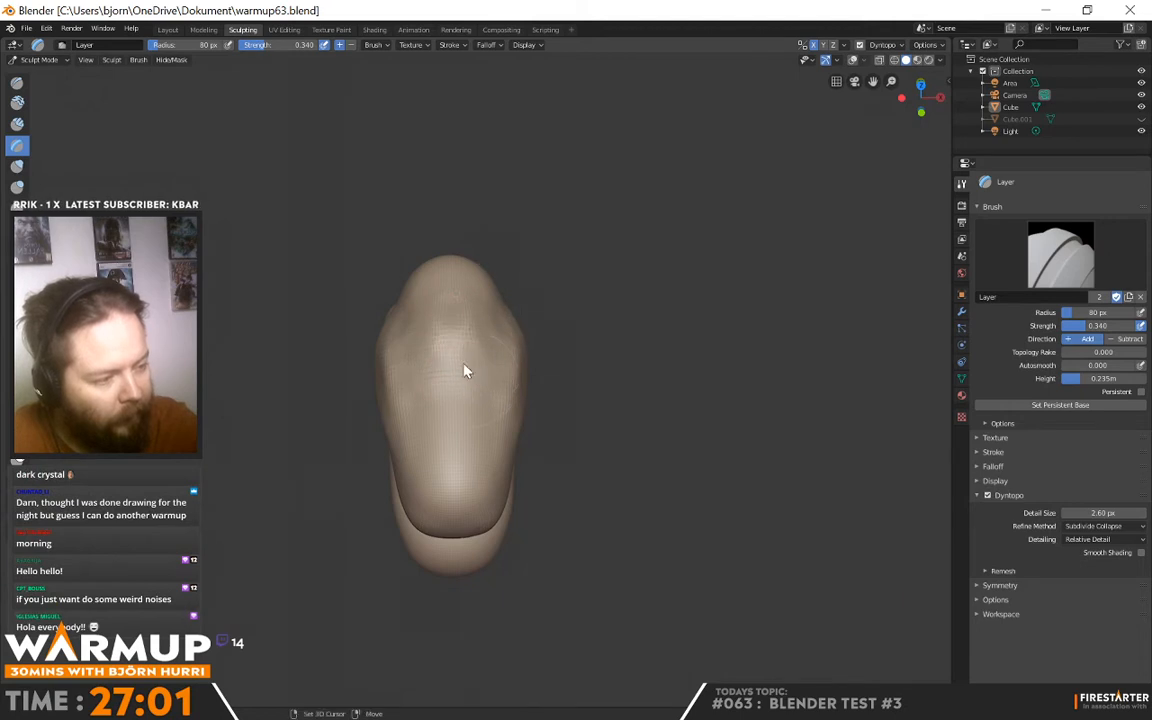
mouse_move(465, 373)
middle_mouse_down()
mouse_move(493, 320)
mouse_move(522, 324)
middle_mouse_up()
mouse_move(455, 352)
middle_mouse_down()
mouse_move(527, 309)
mouse_move(507, 331)
mouse_move(530, 306)
mouse_move(630, 296)
middle_mouse_up()
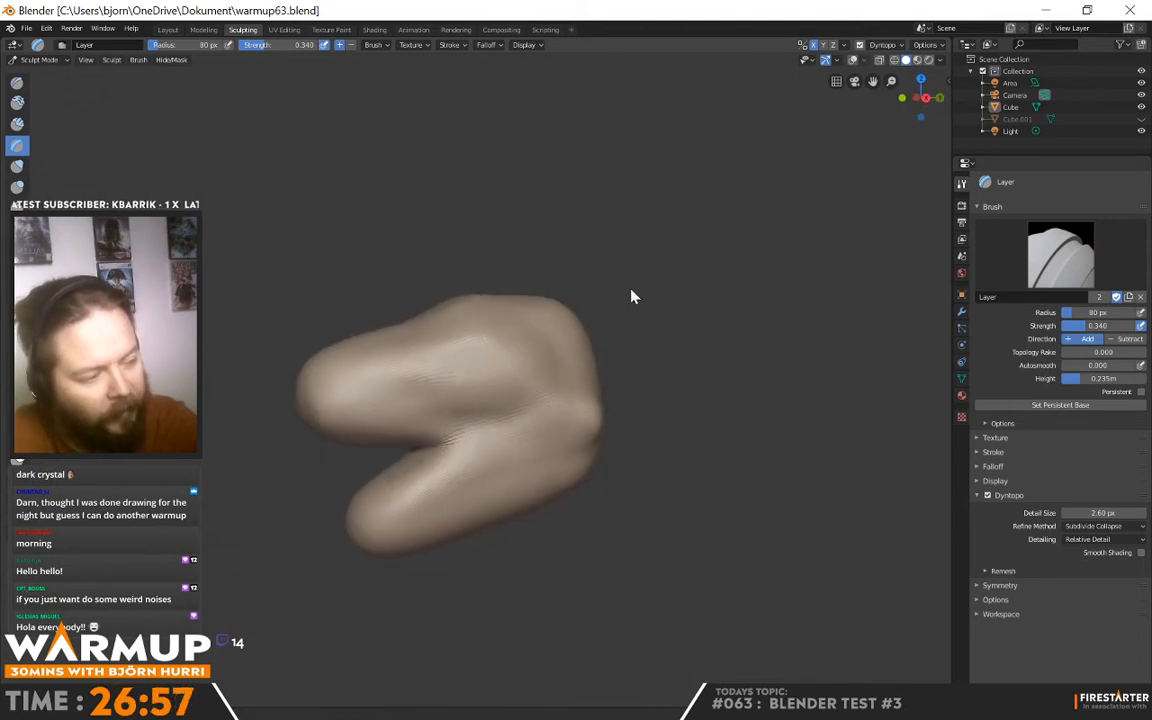
Sculpt a round eye socket into the side of the head, between the brow and the cheek
mouse_move(571, 329)
middle_mouse_down()
mouse_move(620, 366)
mouse_move(555, 381)
mouse_move(545, 365)
middle_mouse_up()
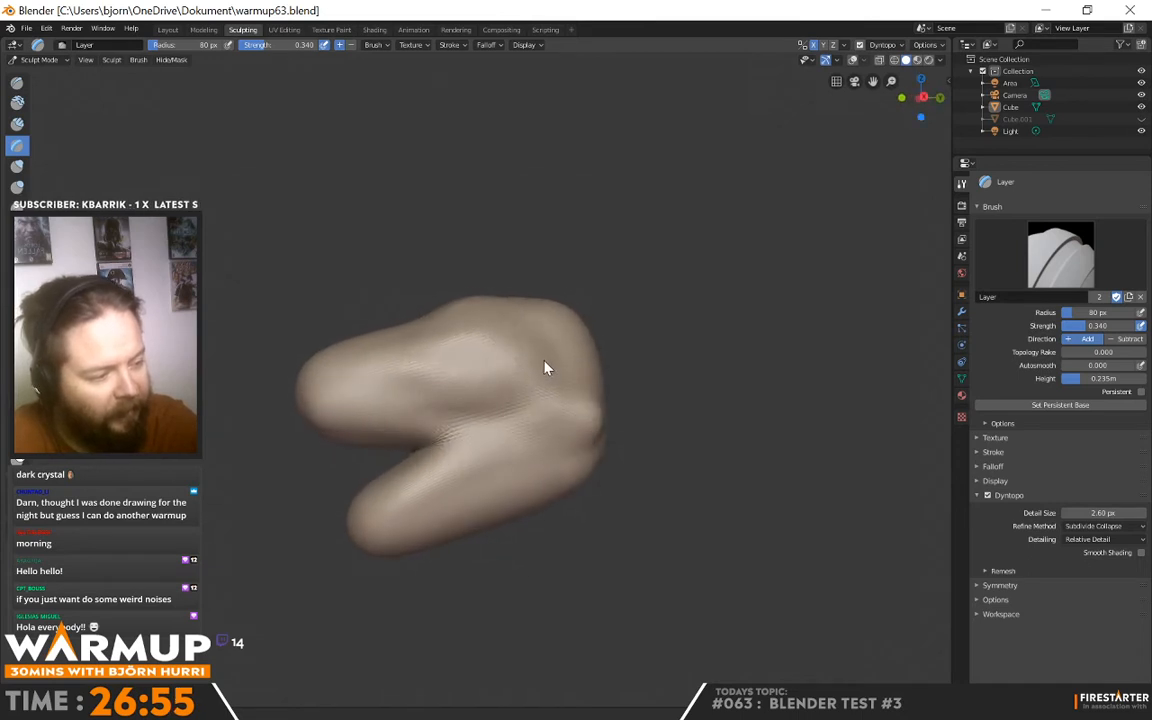
mouse_move(465, 393)
middle_mouse_down()
mouse_move(560, 402)
mouse_move(522, 399)
middle_mouse_up()
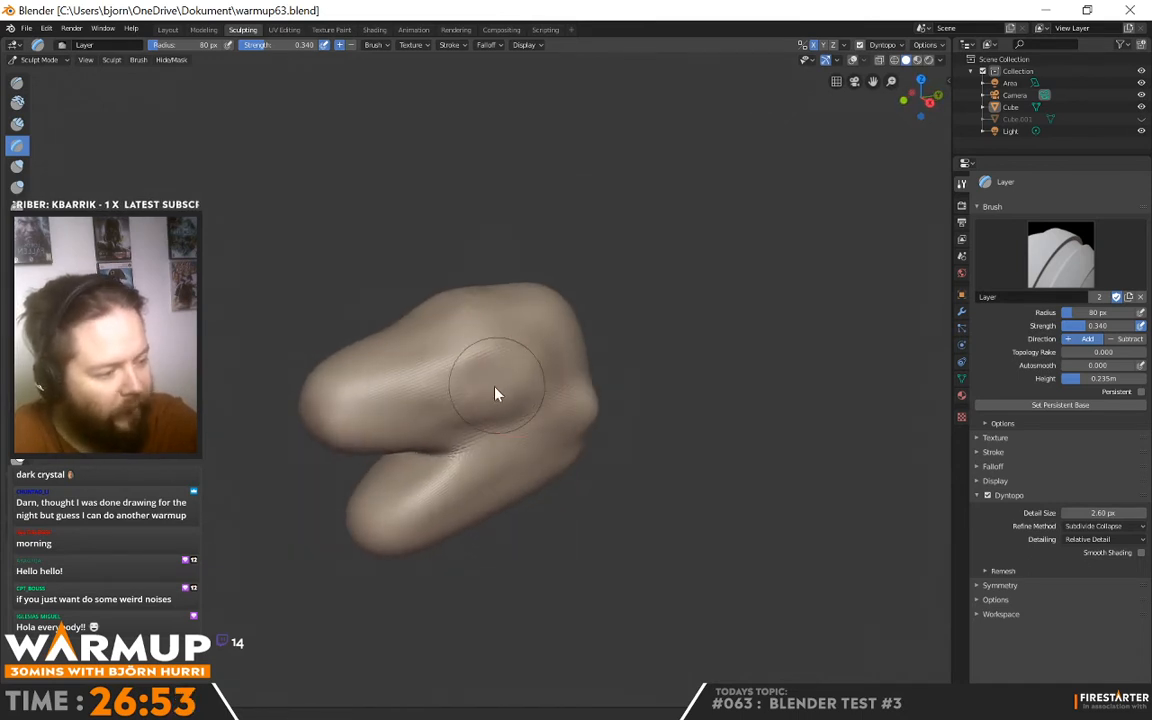
left_click(487, 394)
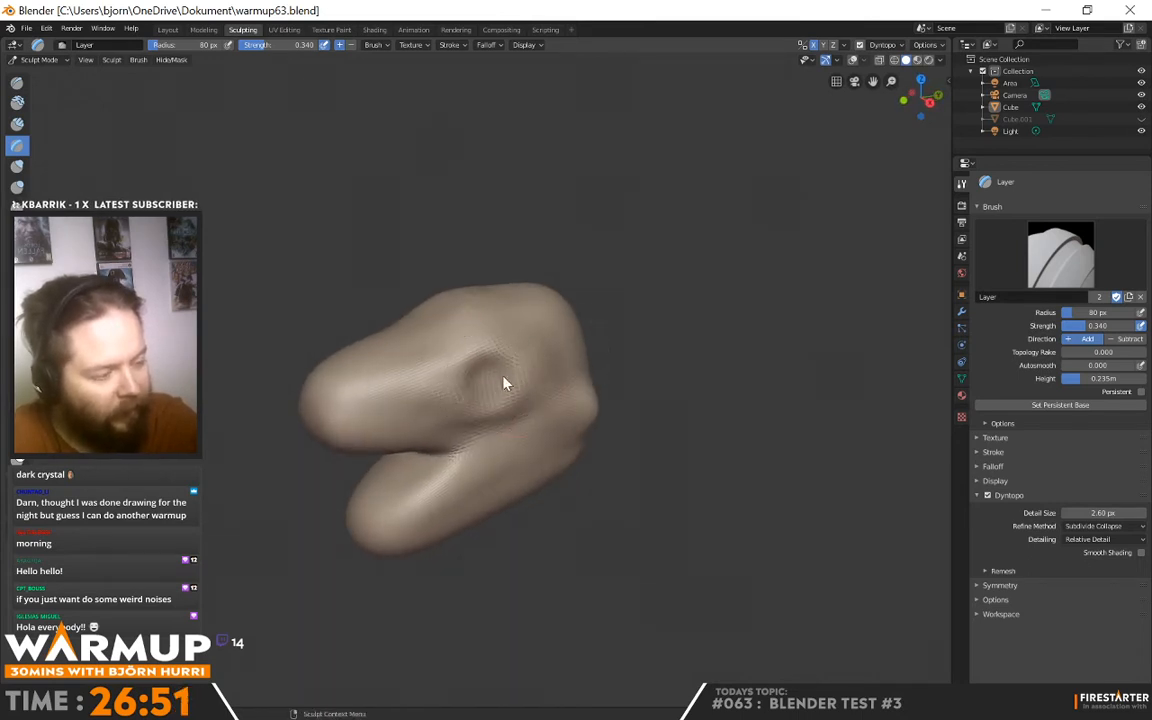
mouse_move(586, 365)
middle_mouse_down()
mouse_move(645, 336)
mouse_move(501, 391)
middle_mouse_up()
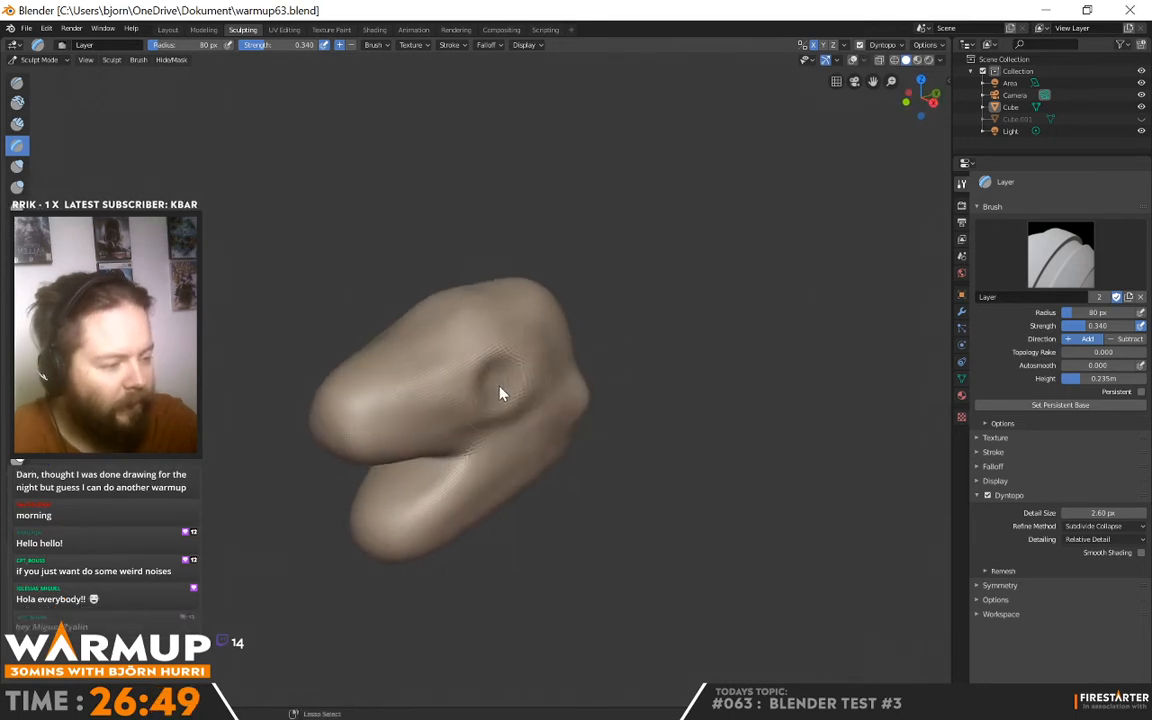
Refine the rim of the eye socket toward the brow and the snout with the Layer brush
mouse_move(593, 378)
middle_mouse_down()
mouse_move(514, 399)
mouse_move(531, 380)
middle_mouse_up()
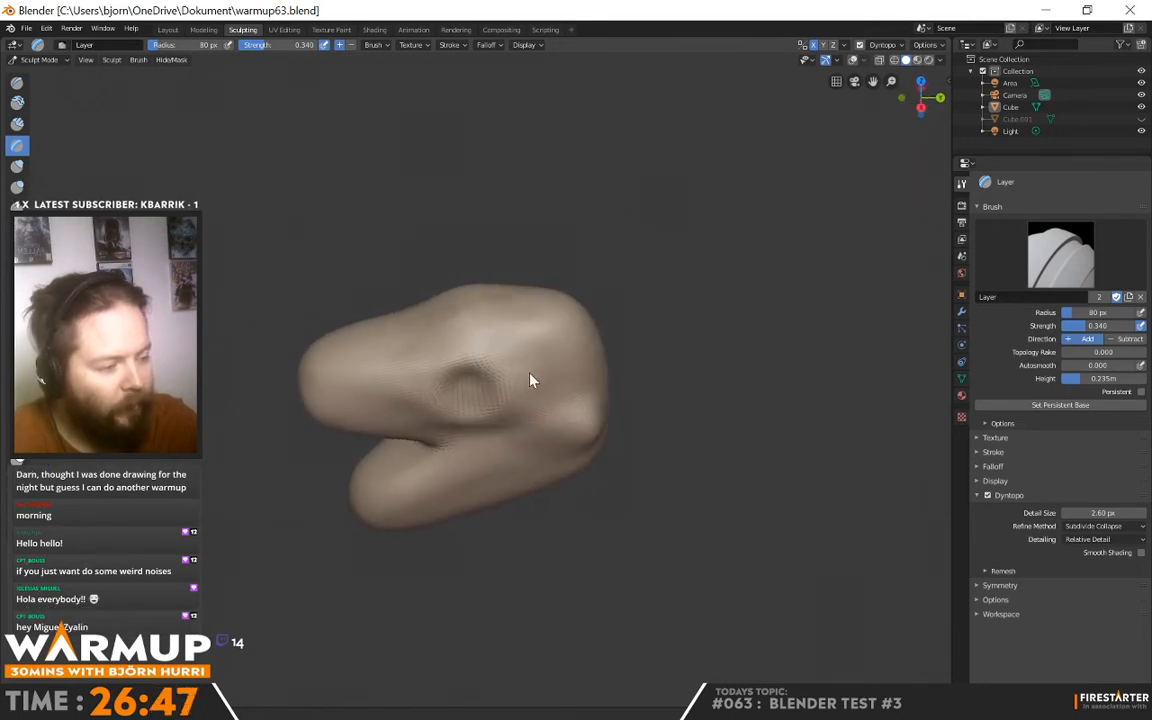
left_click_drag(472, 363, 423, 392)
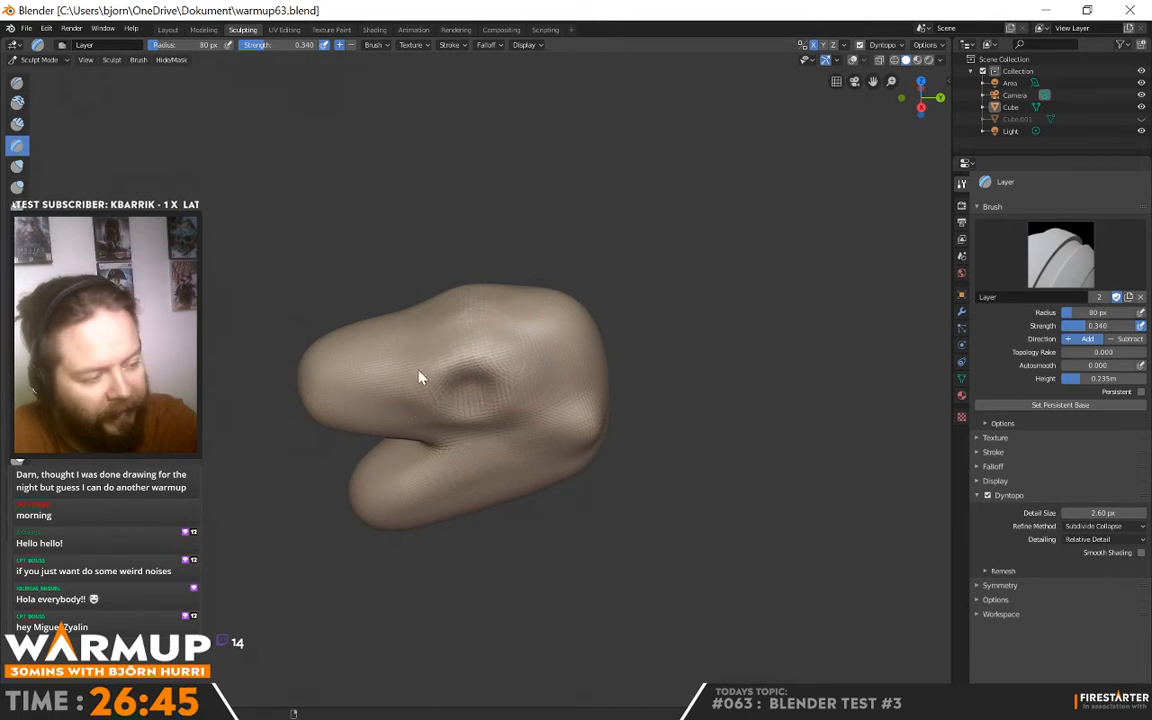
mouse_move(420, 377)
middle_mouse_down()
mouse_move(622, 334)
mouse_move(609, 288)
mouse_move(568, 368)
middle_mouse_up()
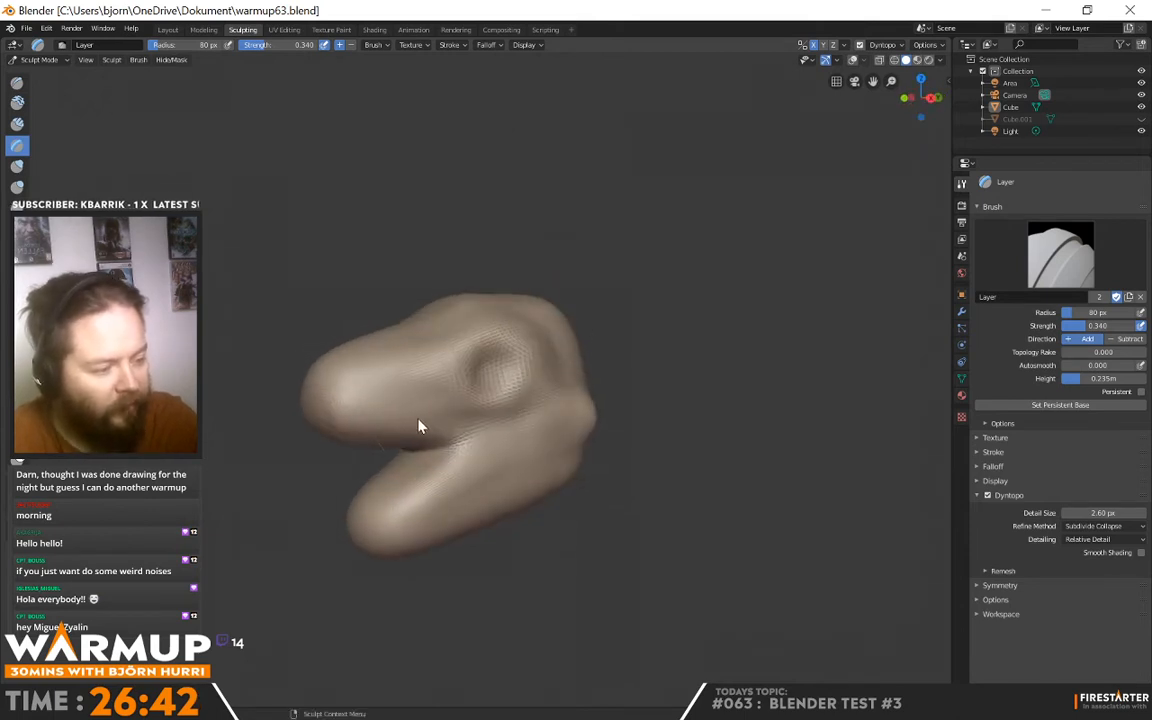
Carve a long hollow into the underside of the lower jaw, running from behind the chin back to the jaw hinge
mouse_move(533, 413)
middle_mouse_down()
mouse_move(586, 391)
mouse_move(643, 404)
mouse_move(533, 440)
middle_mouse_up()
mouse_move(518, 484)
middle_mouse_down()
mouse_move(586, 417)
mouse_move(543, 483)
middle_mouse_up()
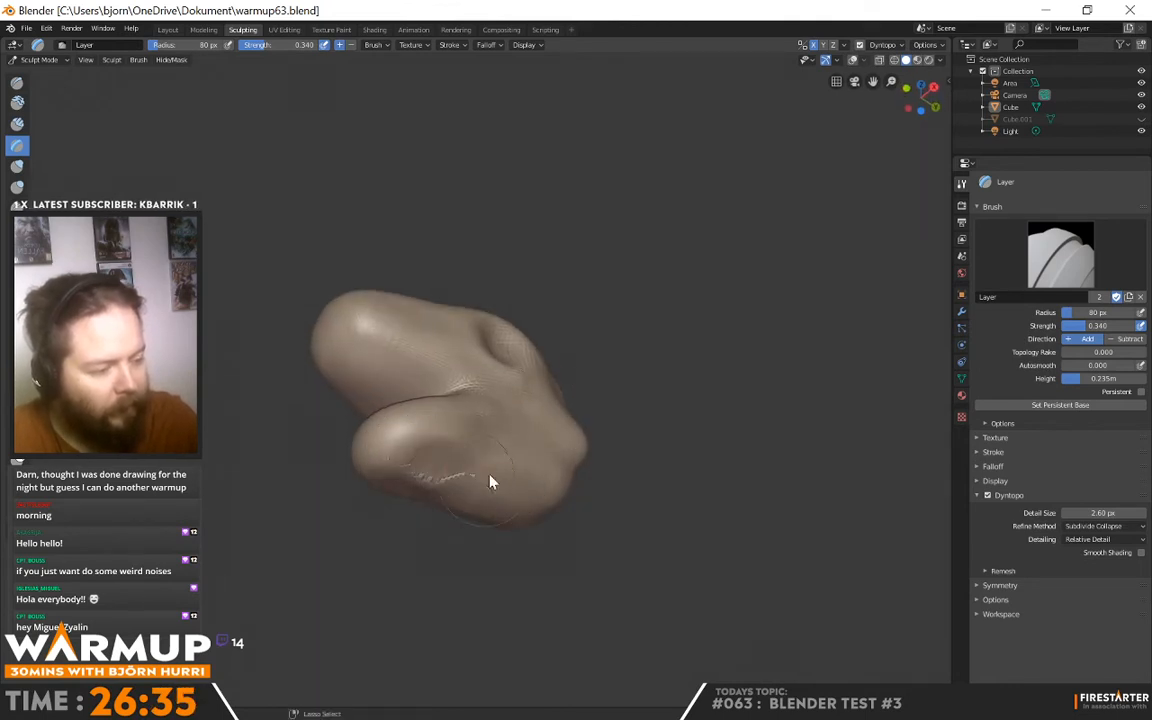
mouse_move(497, 455)
middle_mouse_down()
mouse_move(671, 483)
mouse_move(627, 419)
mouse_move(560, 430)
middle_mouse_up()
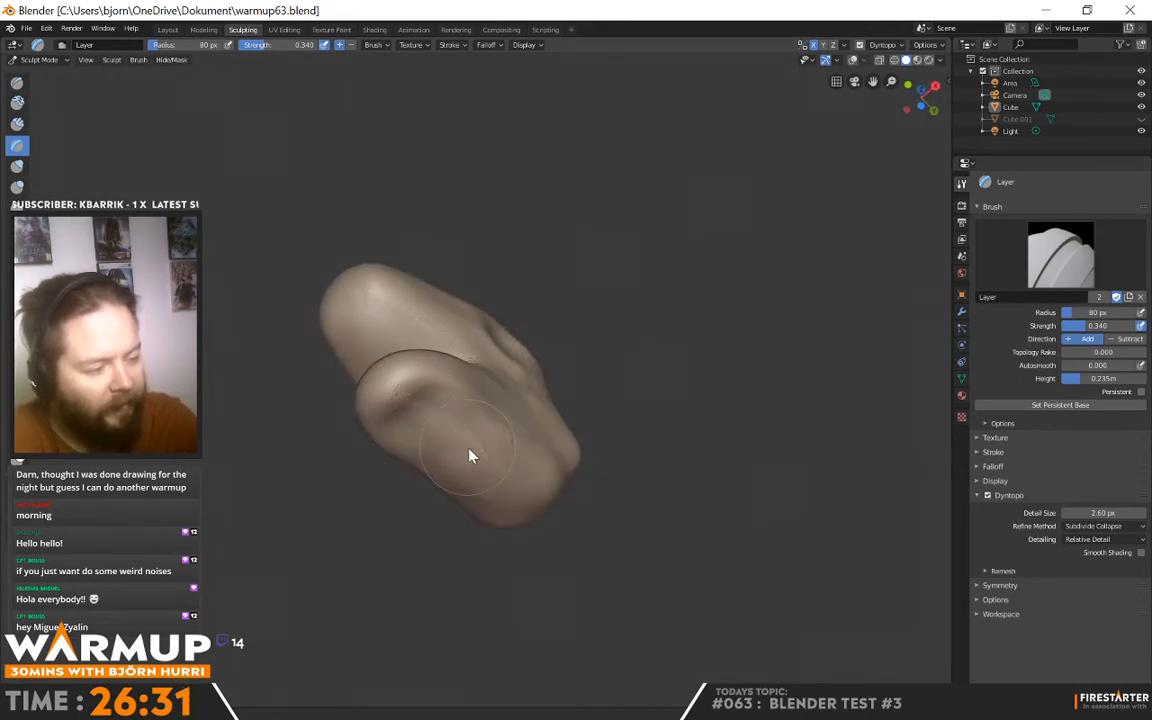
mouse_move(470, 455)
middle_mouse_down()
mouse_move(584, 465)
mouse_move(561, 455)
middle_mouse_up()
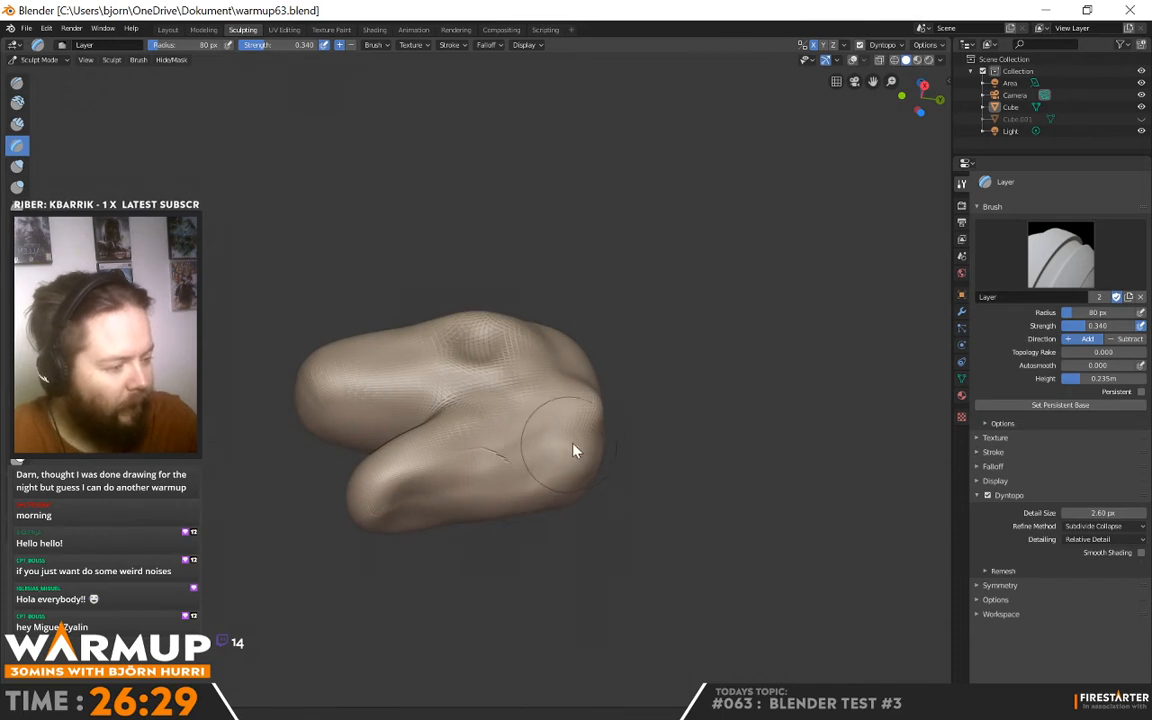
mouse_move(509, 476)
left_mouse_down()
mouse_move(522, 482)
mouse_move(547, 457)
left_mouse_up()
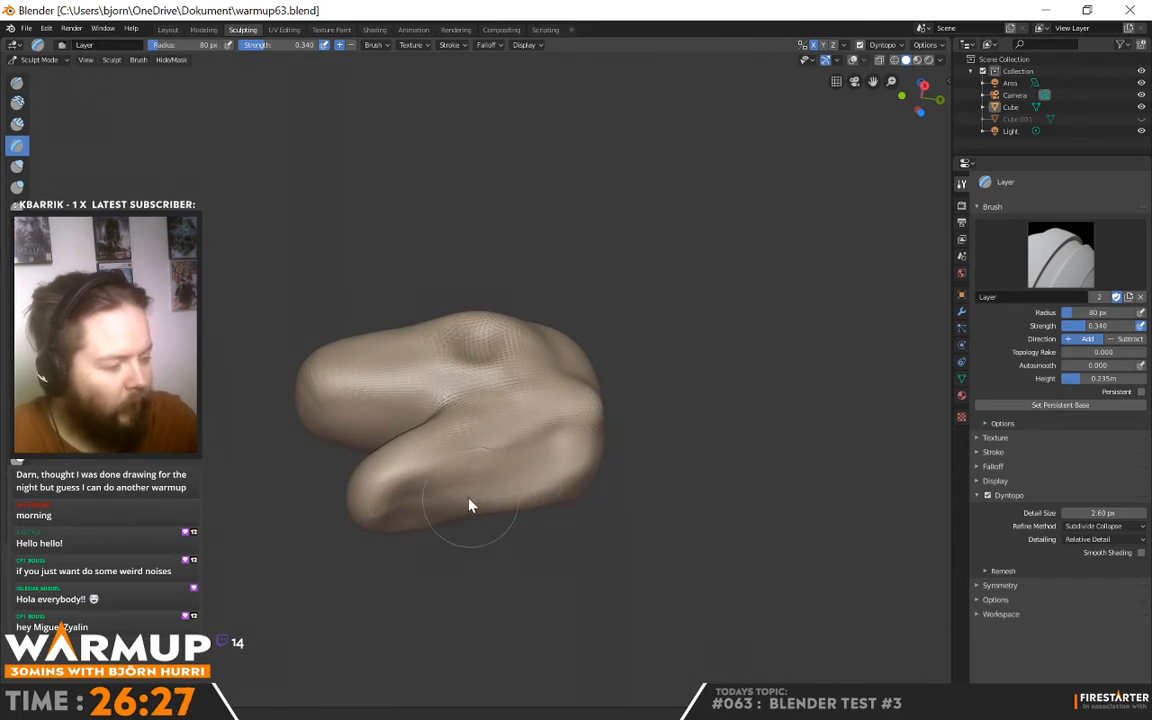
middle_click_drag(470, 505, 643, 463)
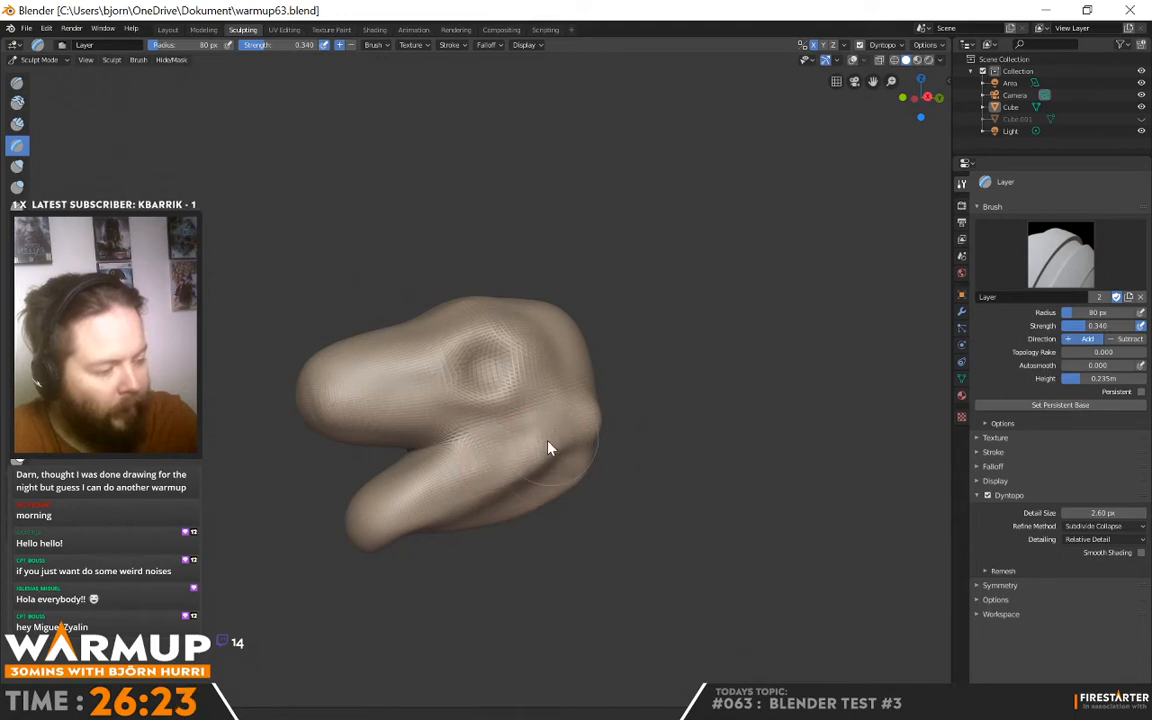
mouse_move(481, 489)
middle_mouse_down()
mouse_move(699, 352)
mouse_move(625, 391)
middle_mouse_up()
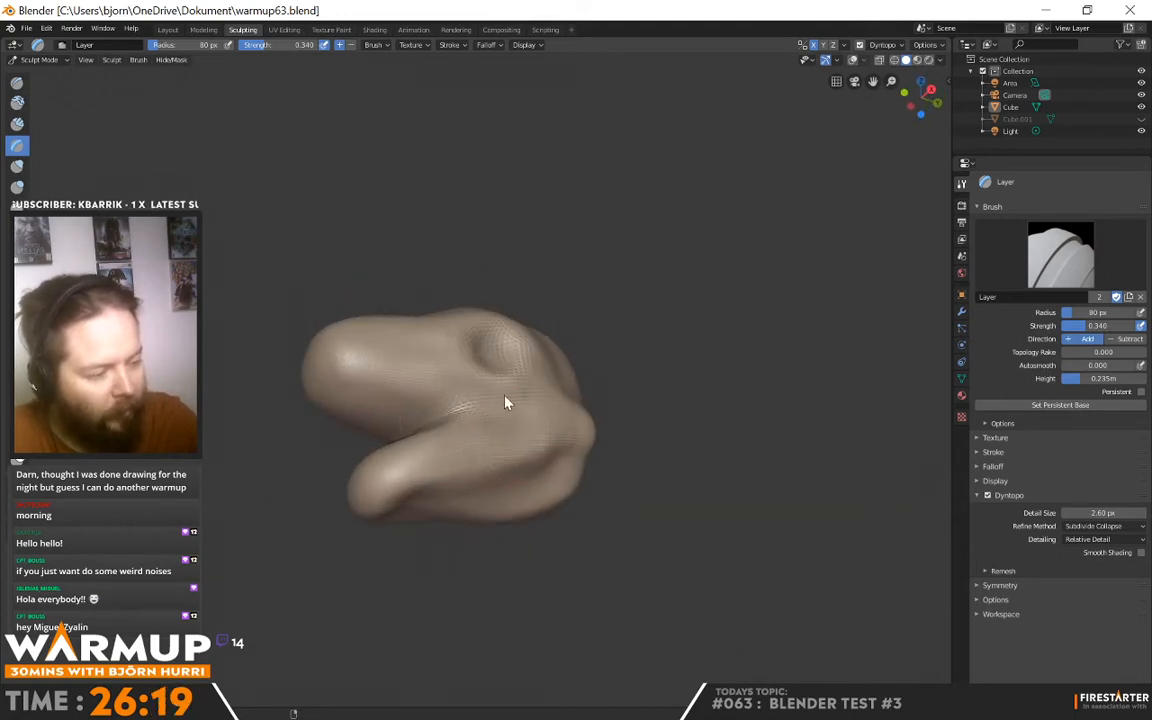
mouse_move(506, 398)
middle_mouse_down()
mouse_move(681, 442)
mouse_move(623, 440)
middle_mouse_up()
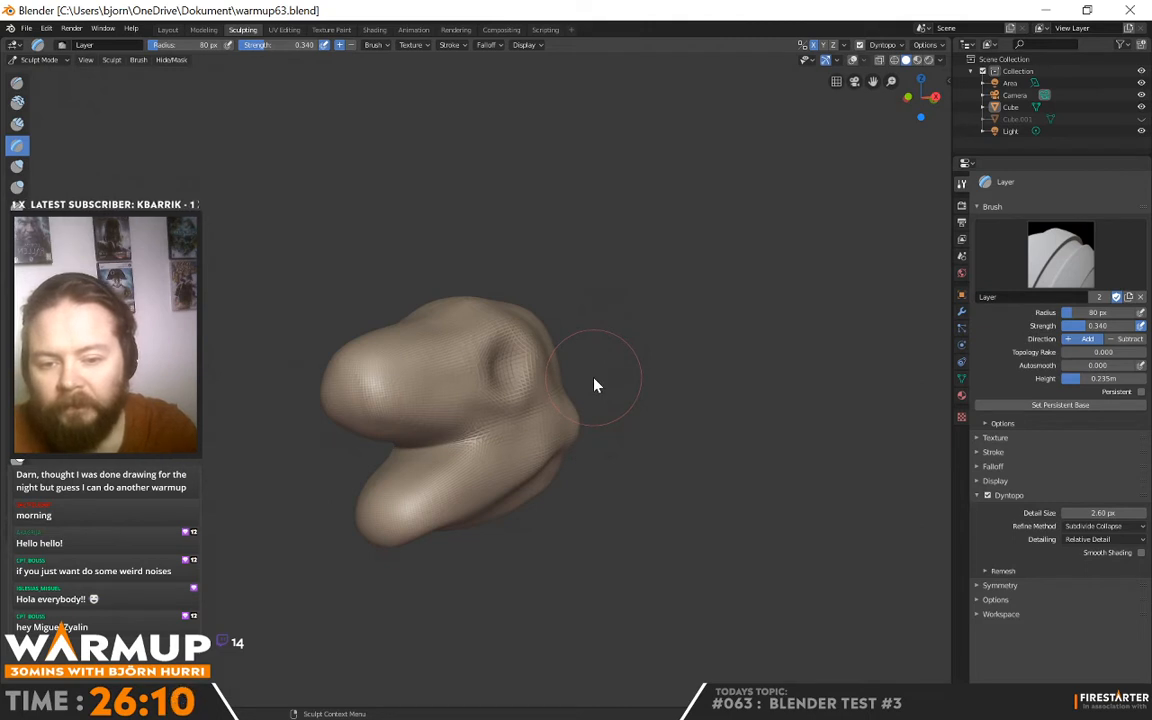
Hollow out the inside of the lower jaw with the Draw brush at a 43 px radius, leaving a U-shaped rim
mouse_move(534, 378)
middle_mouse_down()
mouse_move(517, 432)
mouse_move(576, 417)
mouse_move(535, 455)
middle_mouse_up()
left_click(17, 82)
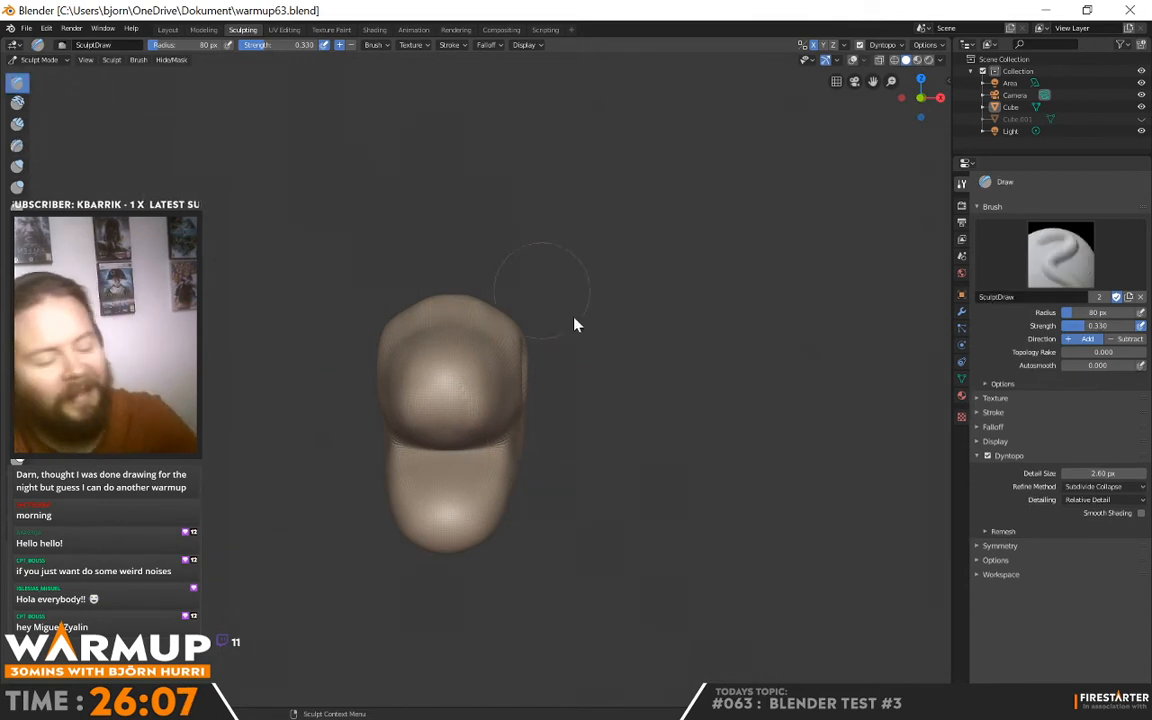
mouse_move(537, 445)
middle_mouse_down()
mouse_move(560, 527)
mouse_move(530, 522)
mouse_move(580, 516)
middle_mouse_up()
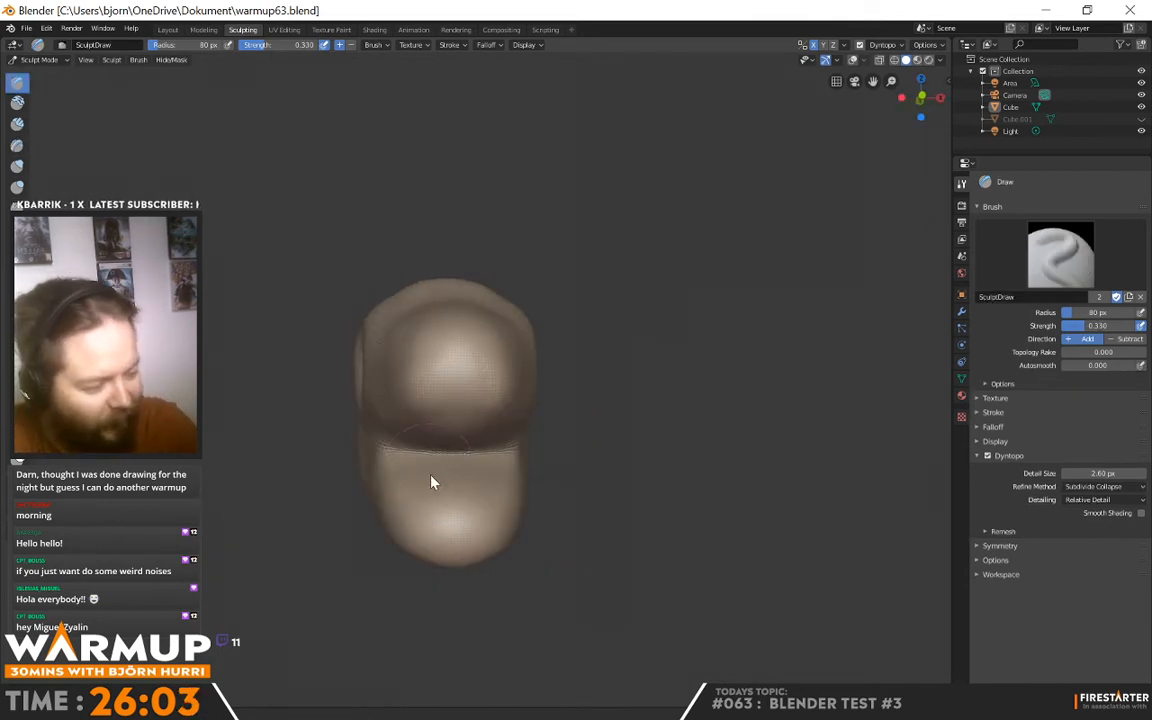
left_click_drag(432, 478, 497, 466)
right_click(511, 464)
left_click_drag(419, 486, 428, 493)
middle_click_drag(415, 470, 489, 476)
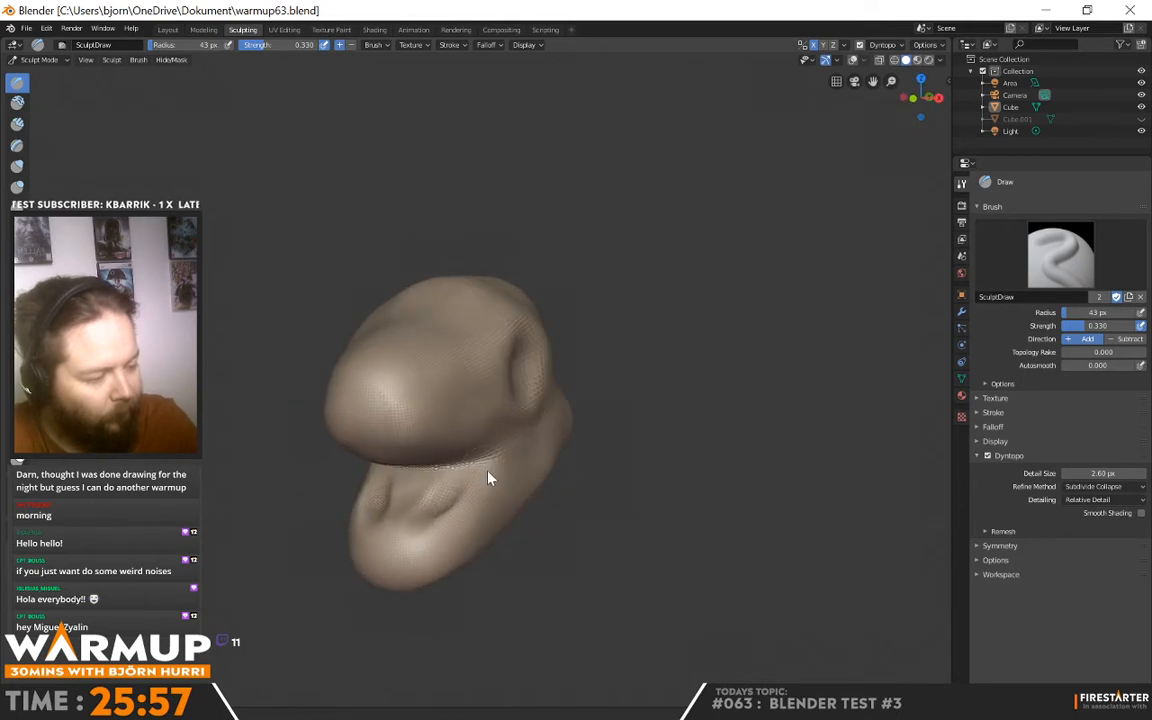
mouse_move(410, 540)
left_mouse_down()
mouse_move(399, 548)
mouse_move(450, 499)
mouse_move(413, 523)
mouse_move(432, 494)
mouse_move(408, 489)
left_mouse_up()
mouse_move(407, 489)
middle_mouse_down()
mouse_move(561, 417)
mouse_move(452, 495)
middle_mouse_up()
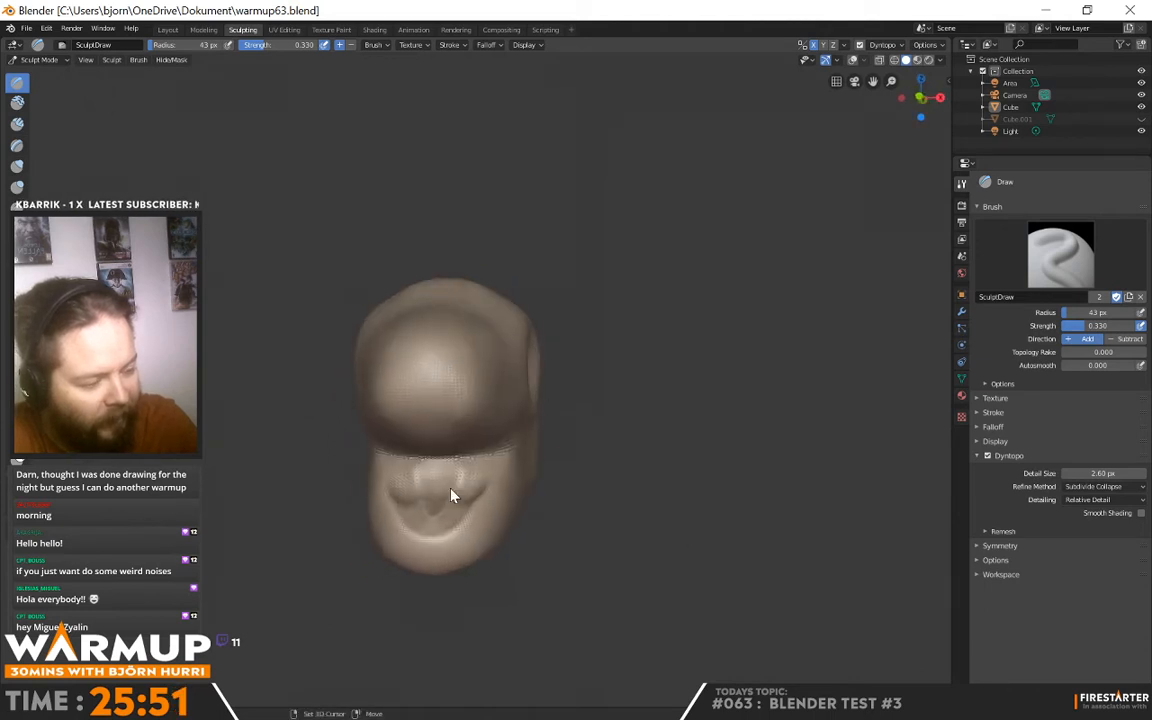
left_click_drag(471, 468, 403, 492)
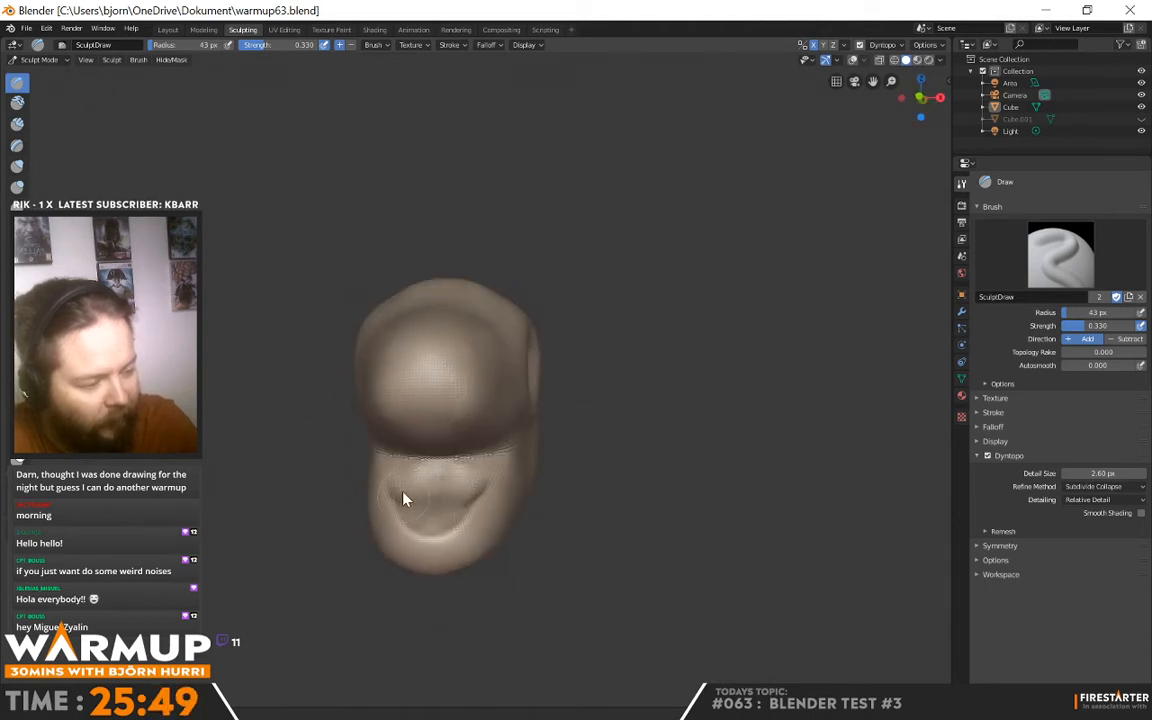
Carve a hollow palate into the underside of the upper jaw, keeping a raised rim around it
mouse_move(592, 474)
middle_mouse_down()
mouse_move(496, 489)
mouse_move(589, 458)
mouse_move(490, 400)
middle_mouse_up()
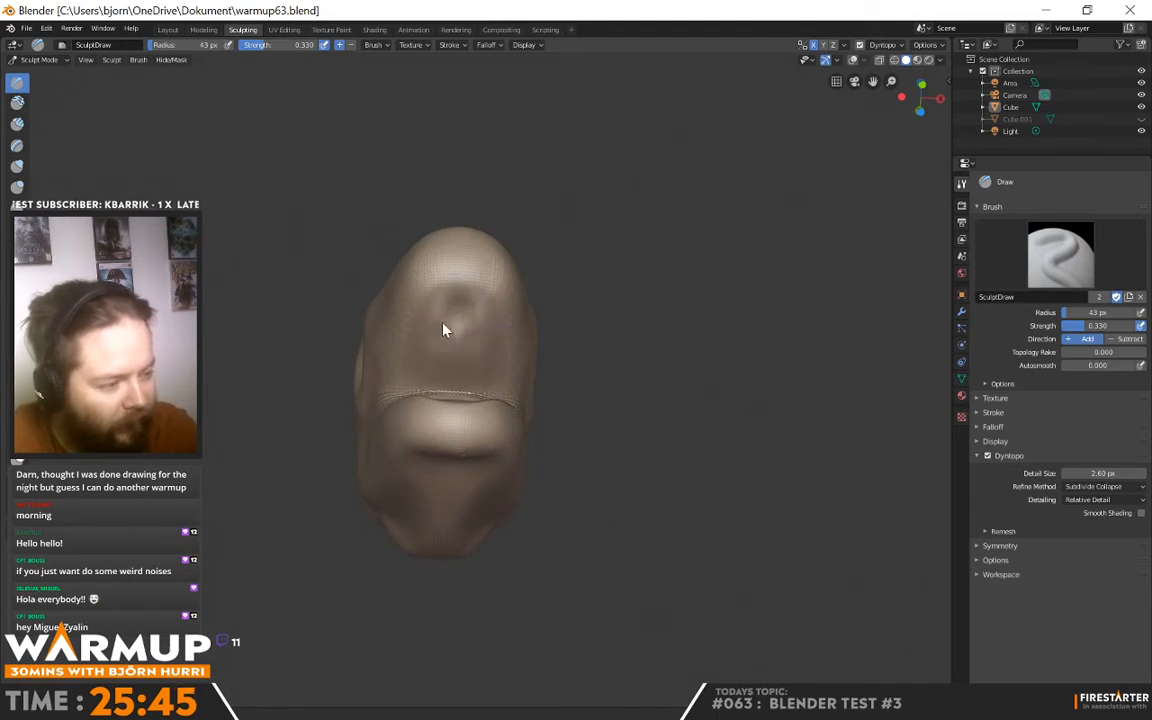
mouse_move(464, 373)
left_mouse_down()
mouse_move(427, 336)
mouse_move(444, 378)
mouse_move(420, 370)
left_mouse_up()
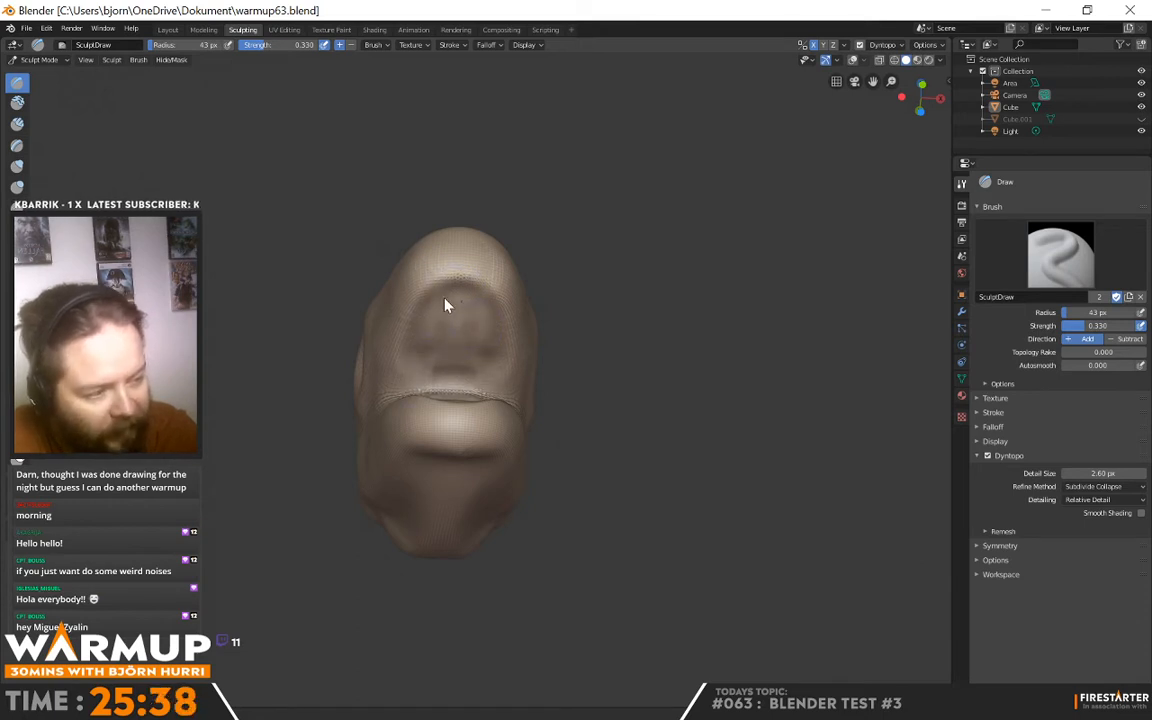
left_click_drag(457, 326, 435, 376)
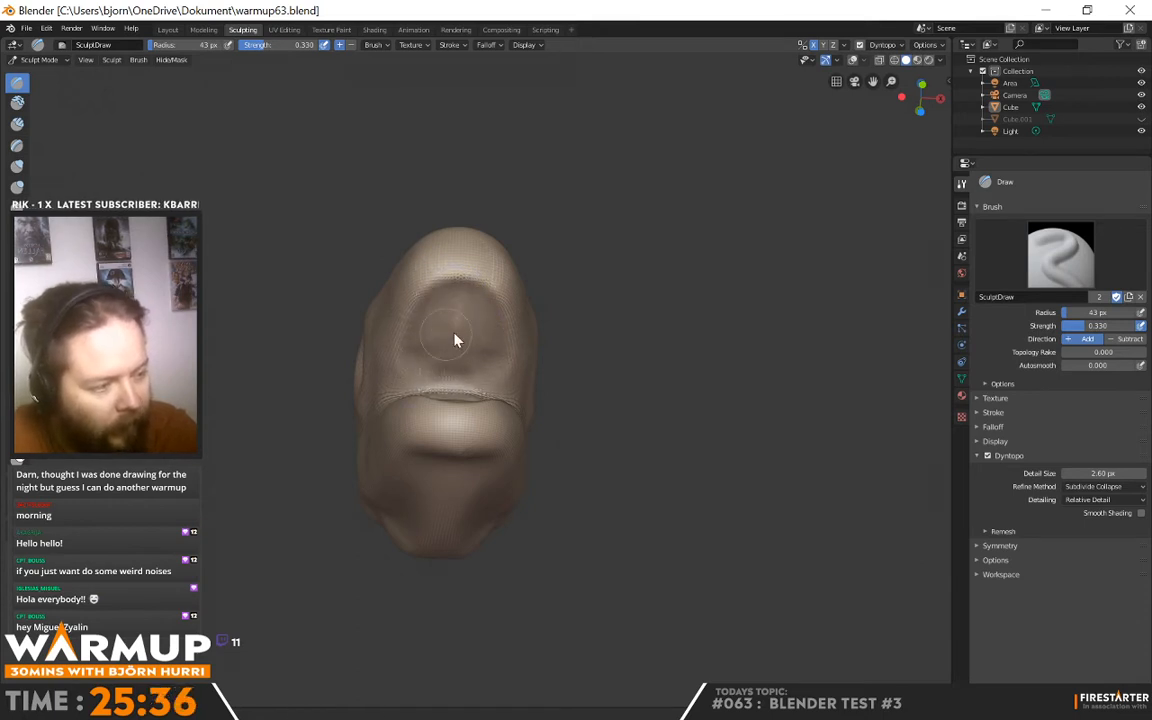
middle_click_drag(622, 303, 599, 373)
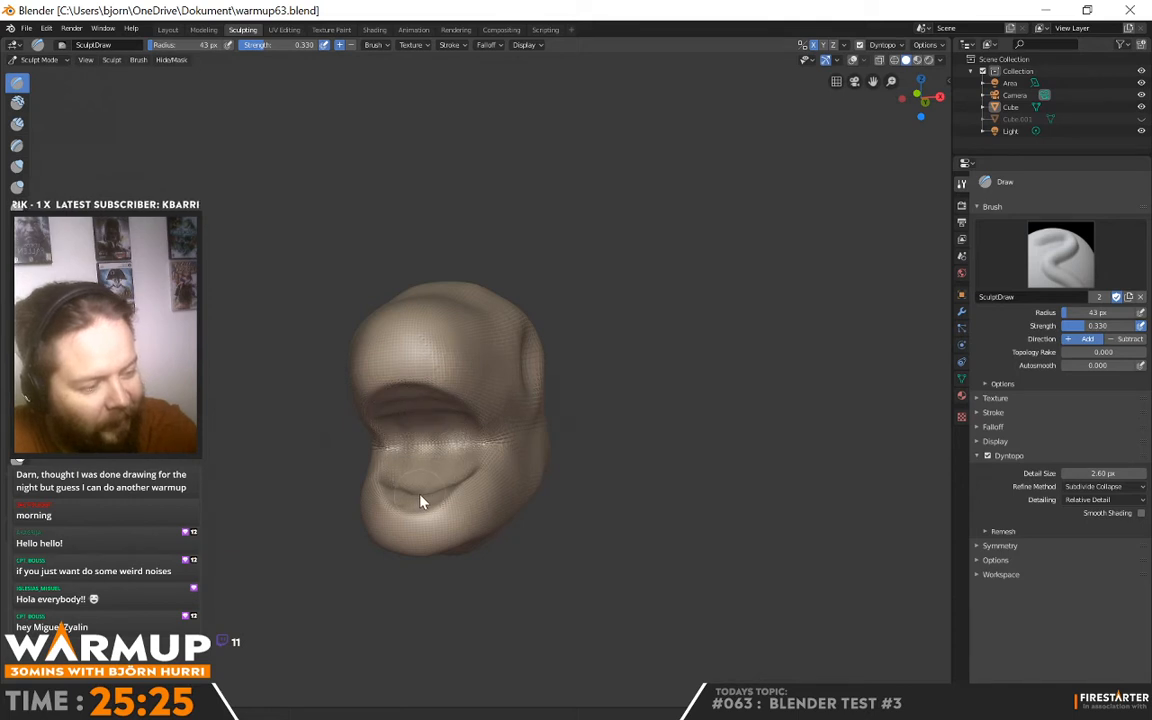
Deepen the mouth toward the corners of the jaws and shape a tongue on the floor of the lower jaw
mouse_move(420, 502)
middle_mouse_down()
mouse_move(455, 437)
mouse_move(578, 442)
mouse_move(487, 535)
mouse_move(537, 483)
mouse_move(517, 491)
middle_mouse_up()
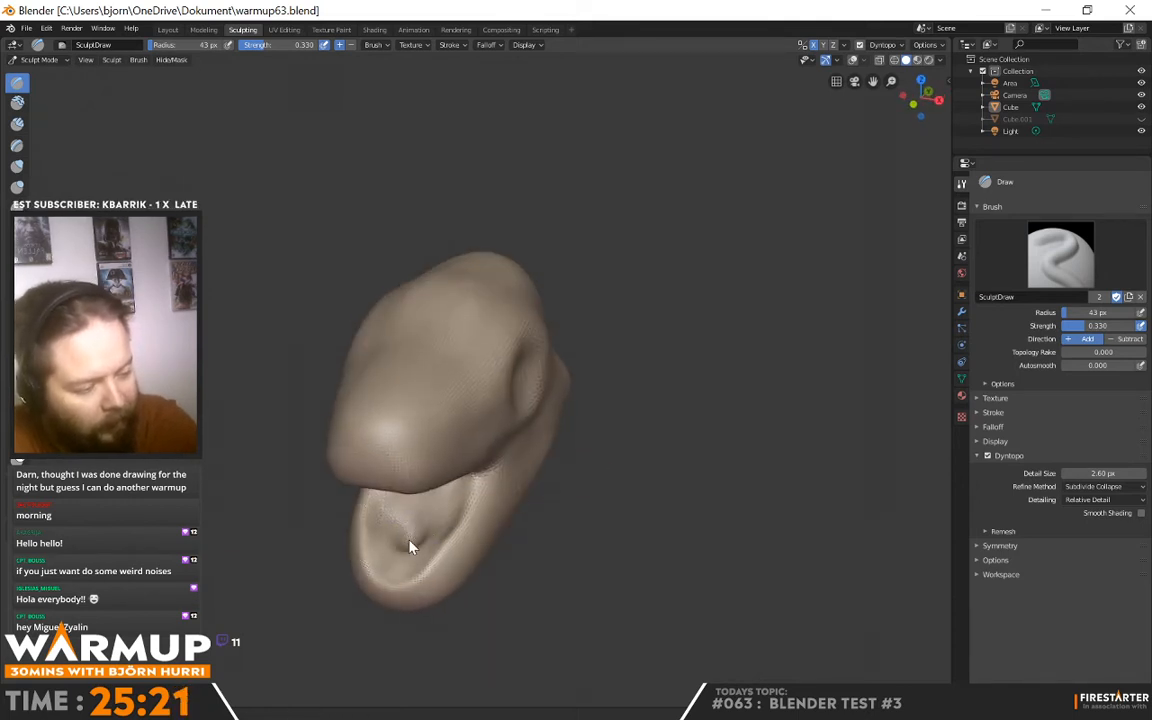
mouse_move(432, 511)
middle_mouse_down()
mouse_move(558, 478)
mouse_move(579, 491)
mouse_move(518, 520)
mouse_move(558, 483)
mouse_move(527, 478)
mouse_move(517, 437)
mouse_move(450, 474)
middle_mouse_up()
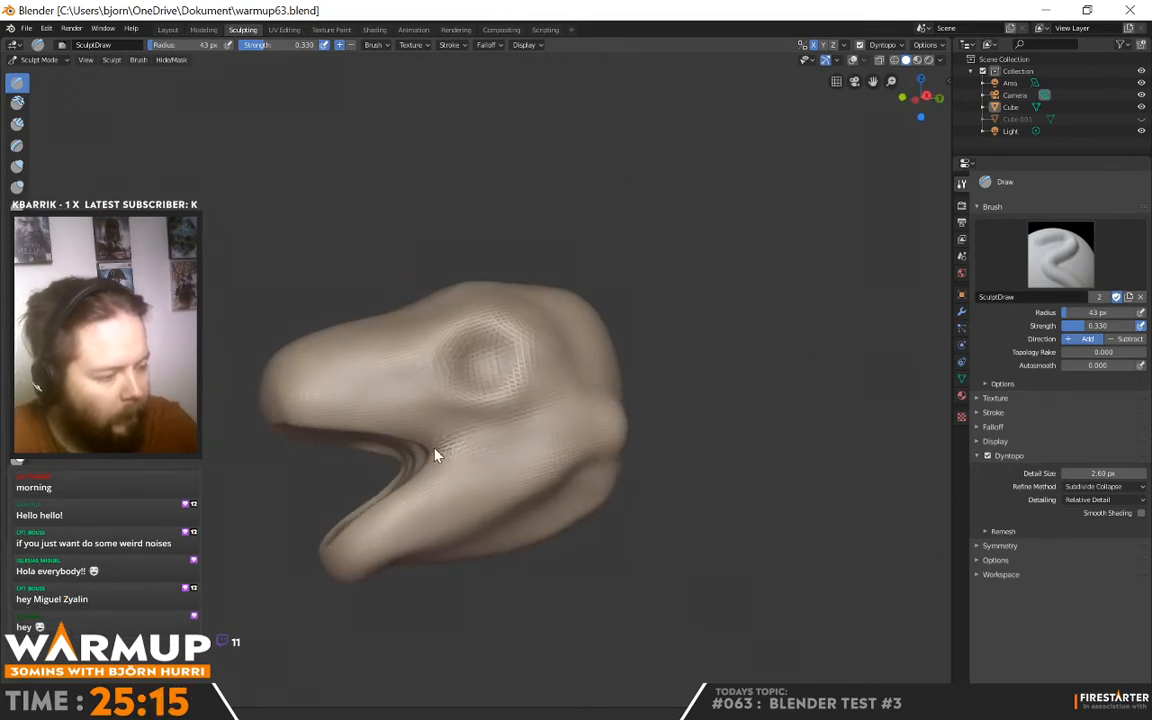
middle_click_drag(436, 428, 548, 420)
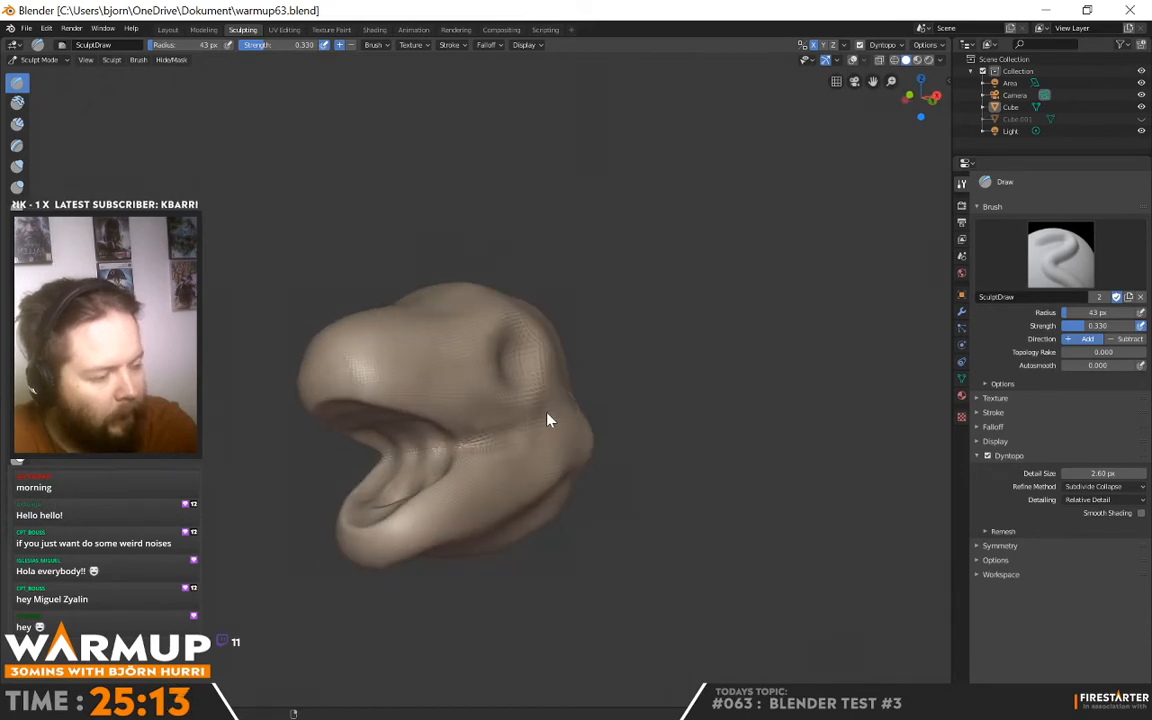
middle_click_drag(447, 441, 599, 419)
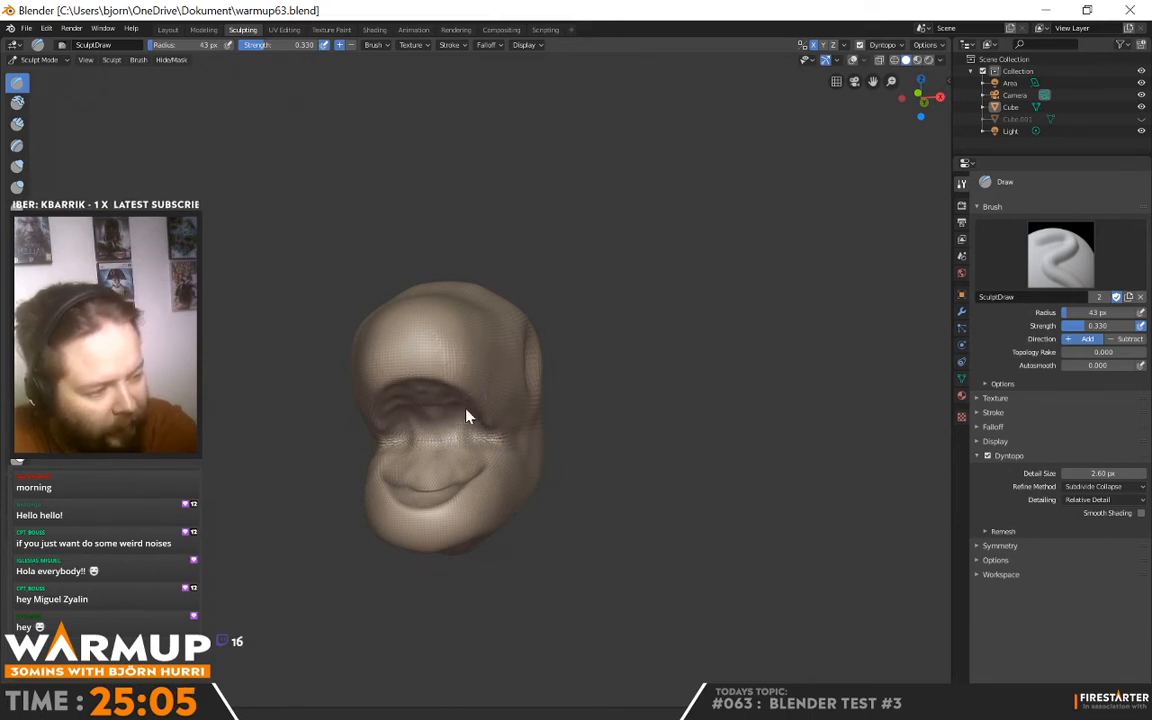
mouse_move(576, 368)
middle_mouse_down()
mouse_move(675, 389)
mouse_move(573, 383)
mouse_move(450, 458)
mouse_move(550, 440)
mouse_move(473, 445)
mouse_move(476, 464)
middle_mouse_up()
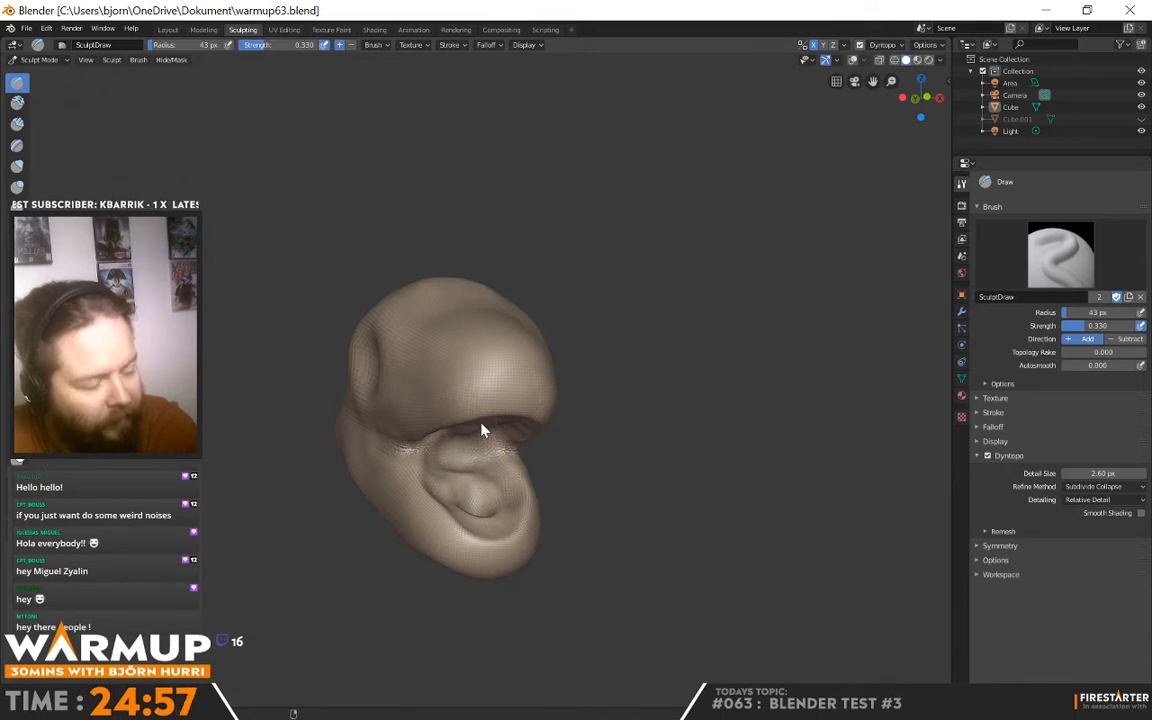
Sculpt a rounded throat form at the back of the mouth, behind the tongue
middle_click_drag(481, 429, 531, 430)
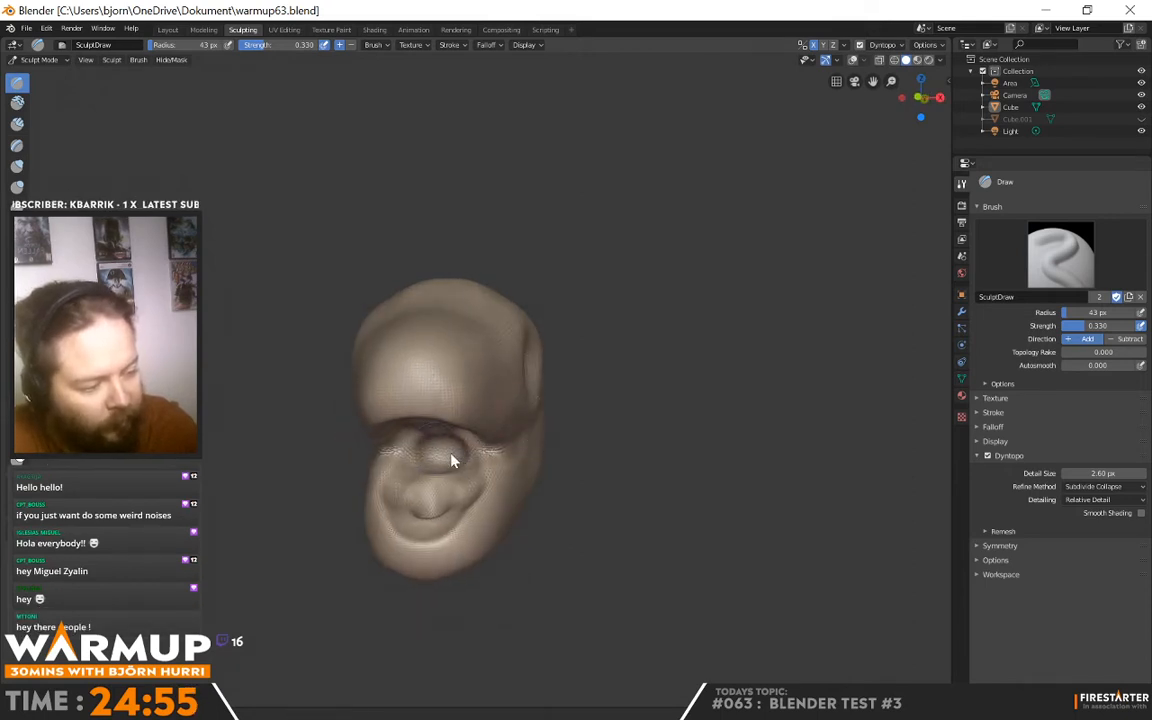
middle_click_drag(492, 416, 583, 430)
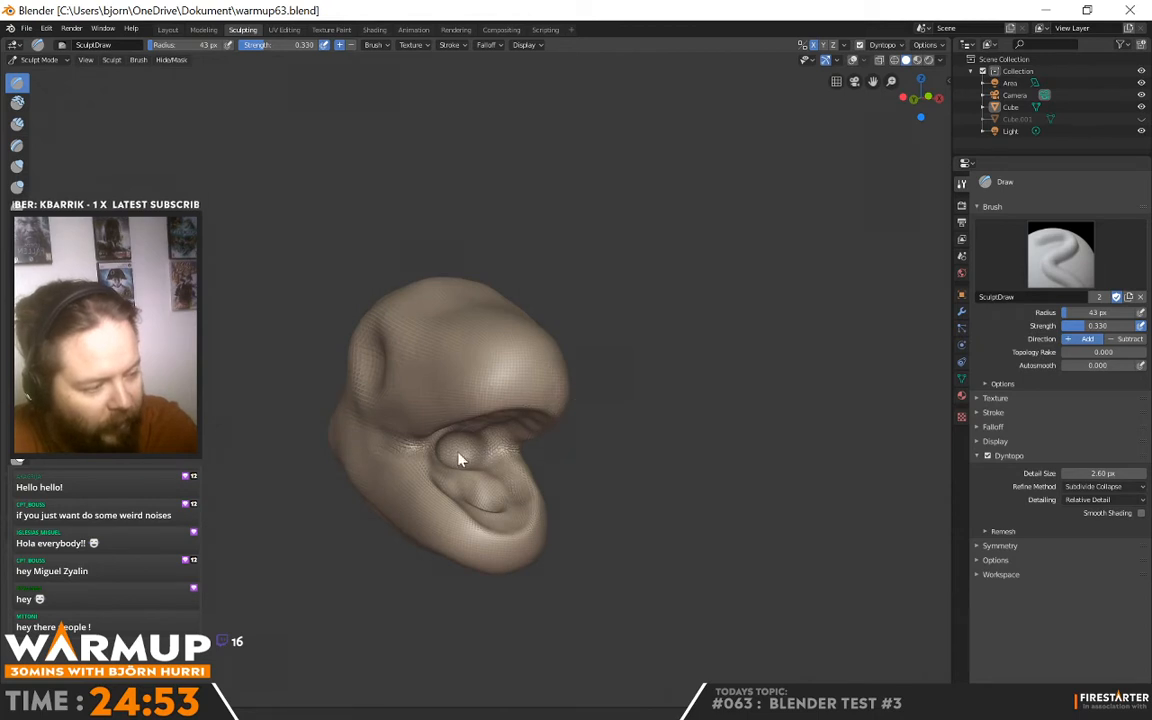
mouse_move(469, 454)
middle_mouse_down()
mouse_move(586, 437)
mouse_move(543, 414)
mouse_move(576, 420)
middle_mouse_up()
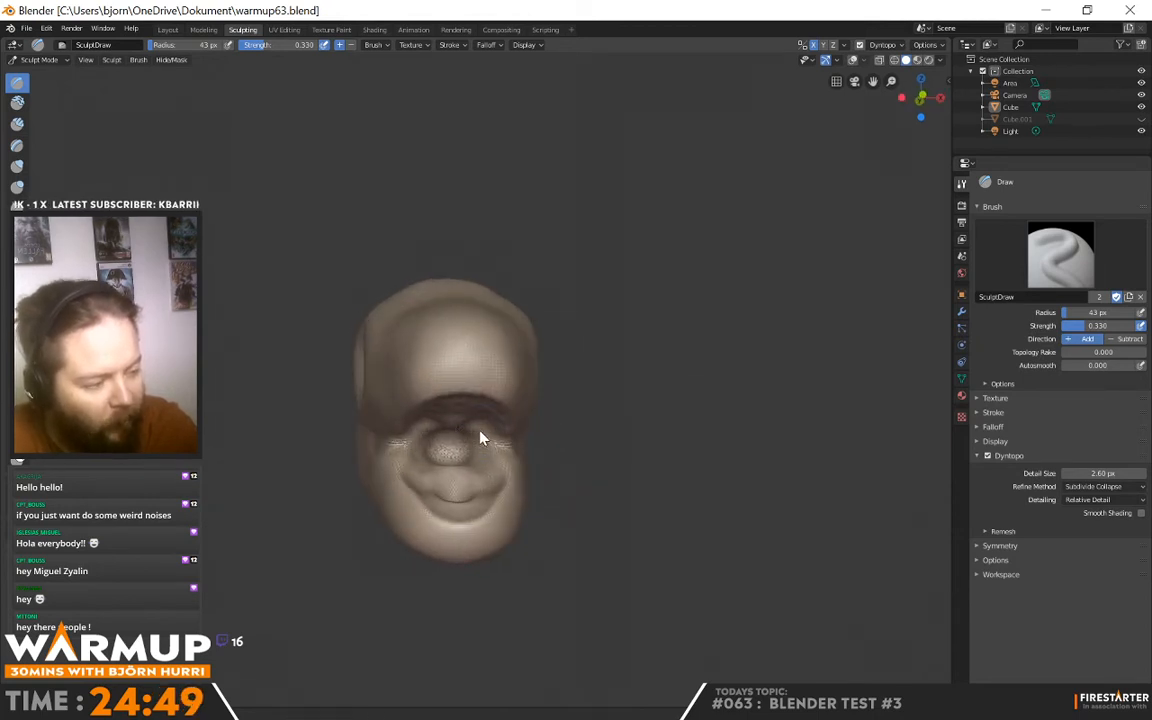
Sculpt rows of curved ridges across the palate, from the throat forward to the snout tip
middle_click_drag(519, 417, 587, 404)
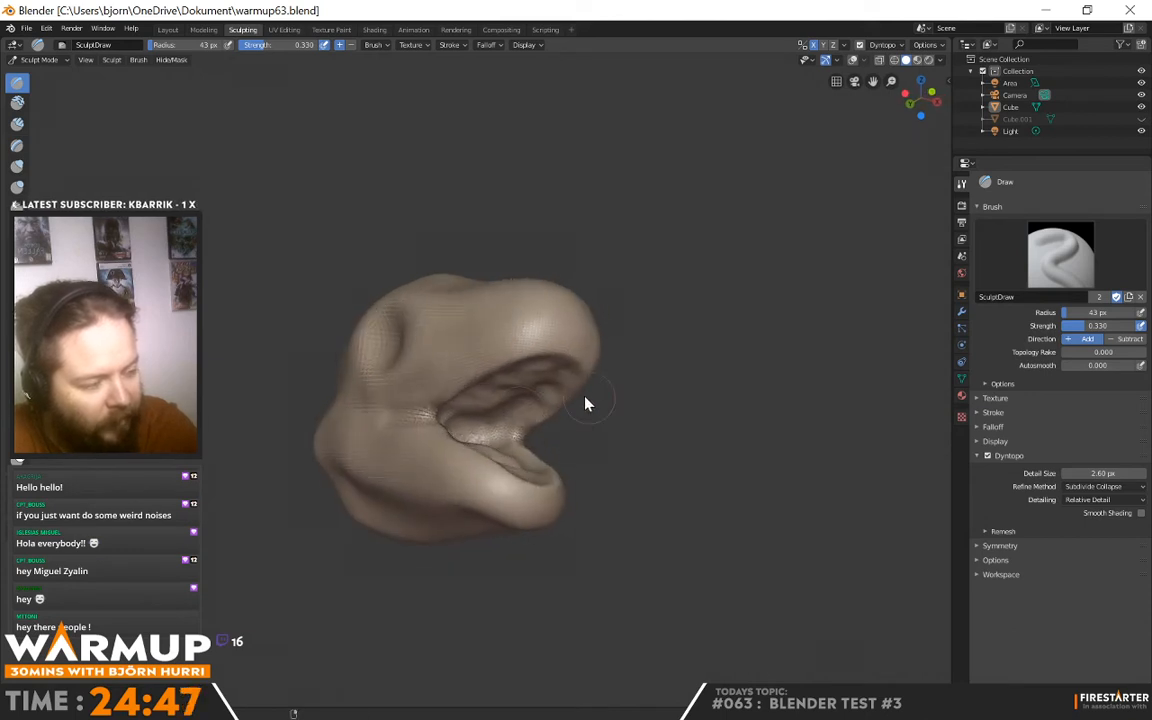
mouse_move(481, 432)
middle_mouse_down()
mouse_move(561, 406)
mouse_move(518, 394)
middle_mouse_up()
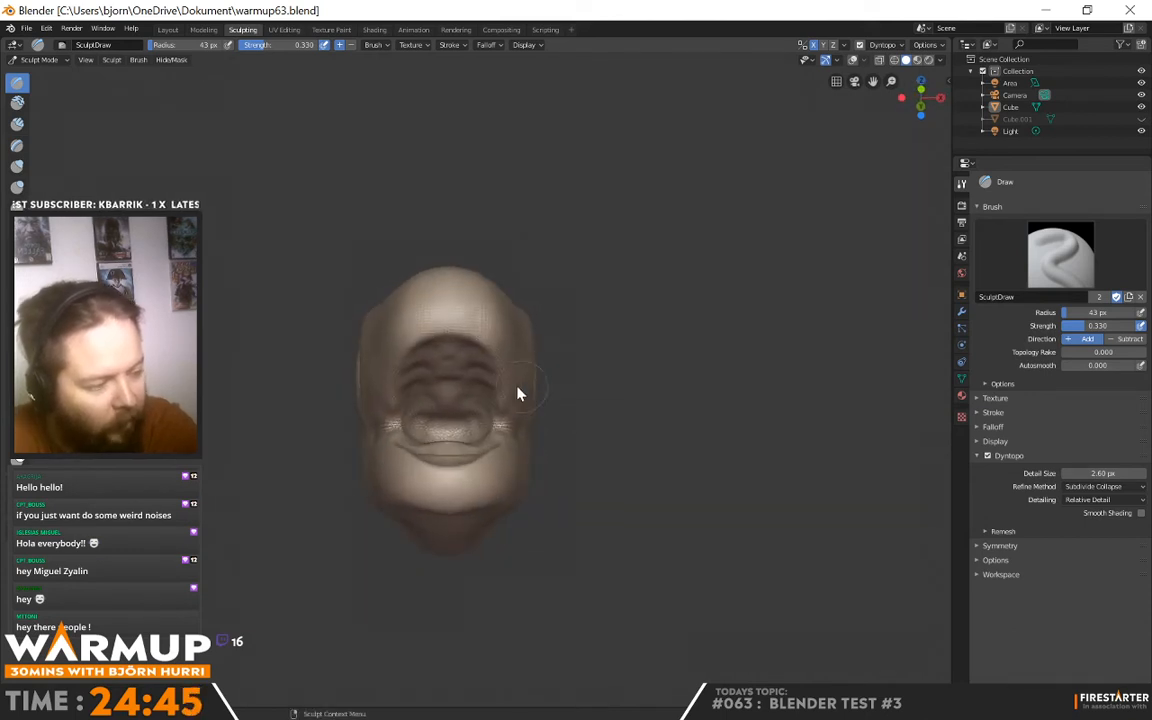
mouse_move(470, 430)
middle_mouse_down()
mouse_move(594, 381)
mouse_move(522, 347)
mouse_move(576, 347)
mouse_move(440, 380)
middle_mouse_up()
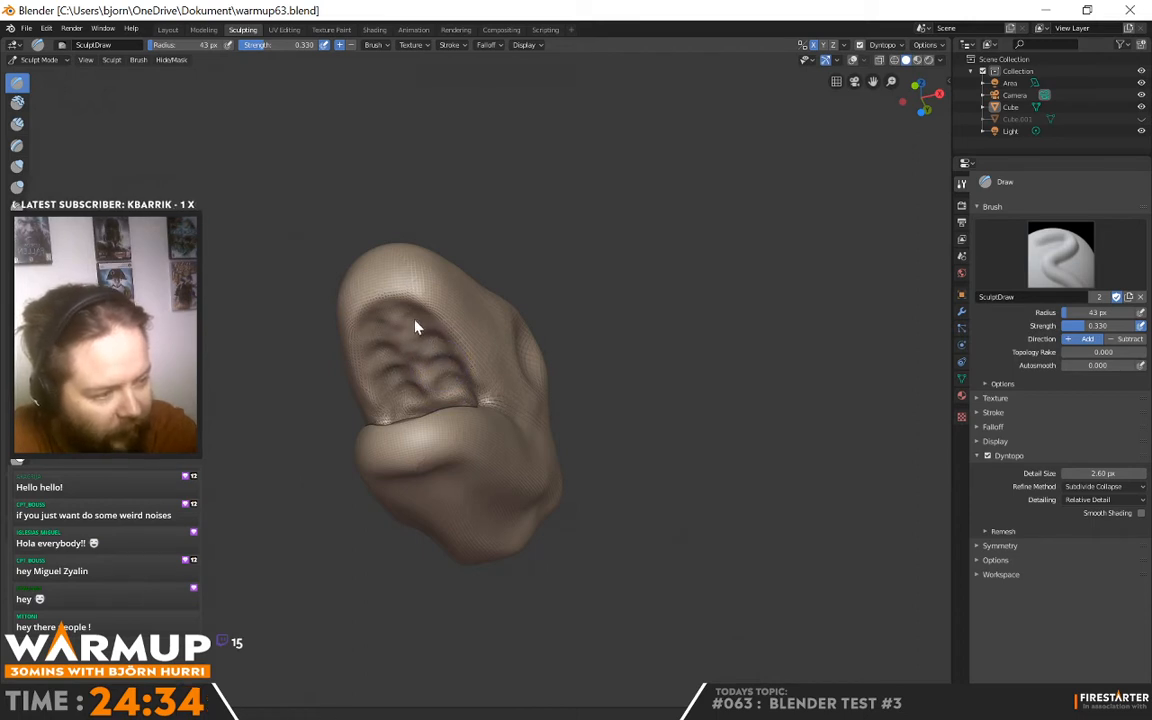
mouse_move(412, 327)
middle_mouse_down()
mouse_move(651, 368)
mouse_move(597, 324)
mouse_move(548, 342)
mouse_move(558, 328)
middle_mouse_up()
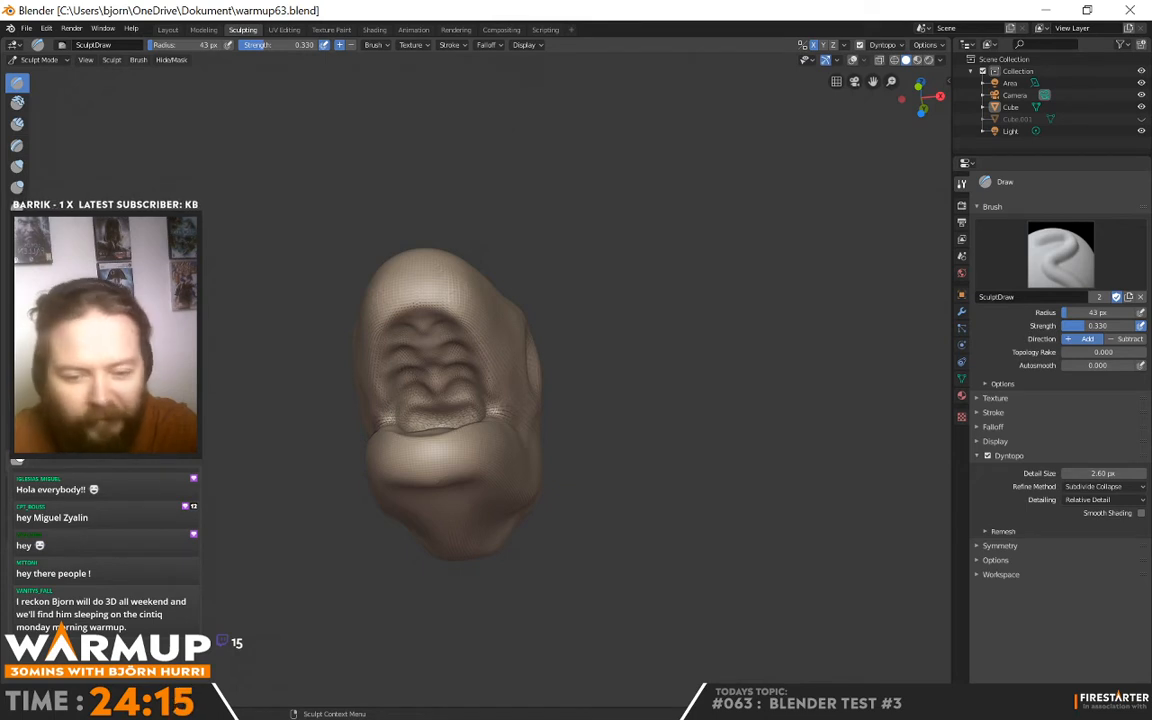
Reshape the tip of the snout, forming raised nostril areas above the front lip
mouse_move(678, 492)
middle_mouse_down()
mouse_move(699, 507)
mouse_move(612, 489)
mouse_move(656, 519)
mouse_move(678, 492)
middle_mouse_up()
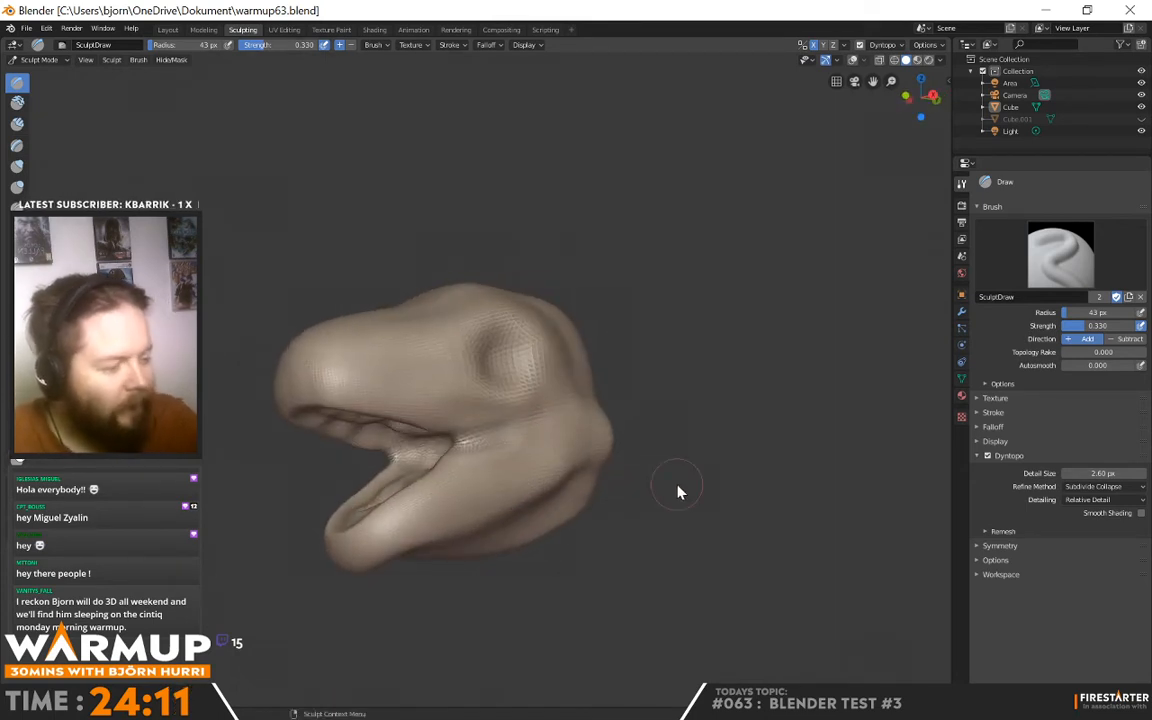
mouse_move(537, 427)
middle_mouse_down()
mouse_move(573, 411)
mouse_move(622, 427)
mouse_move(534, 421)
mouse_move(594, 387)
mouse_move(468, 371)
mouse_move(568, 371)
mouse_move(334, 390)
mouse_move(415, 314)
mouse_move(368, 313)
middle_mouse_up()
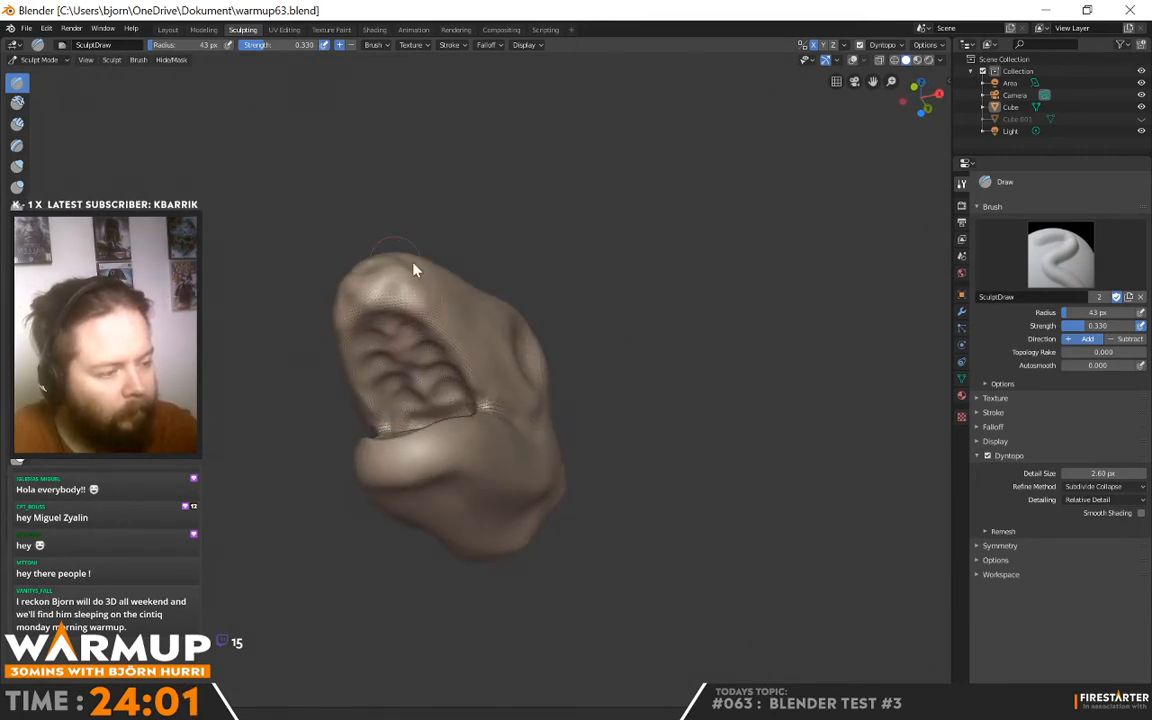
middle_click_drag(368, 314, 419, 301)
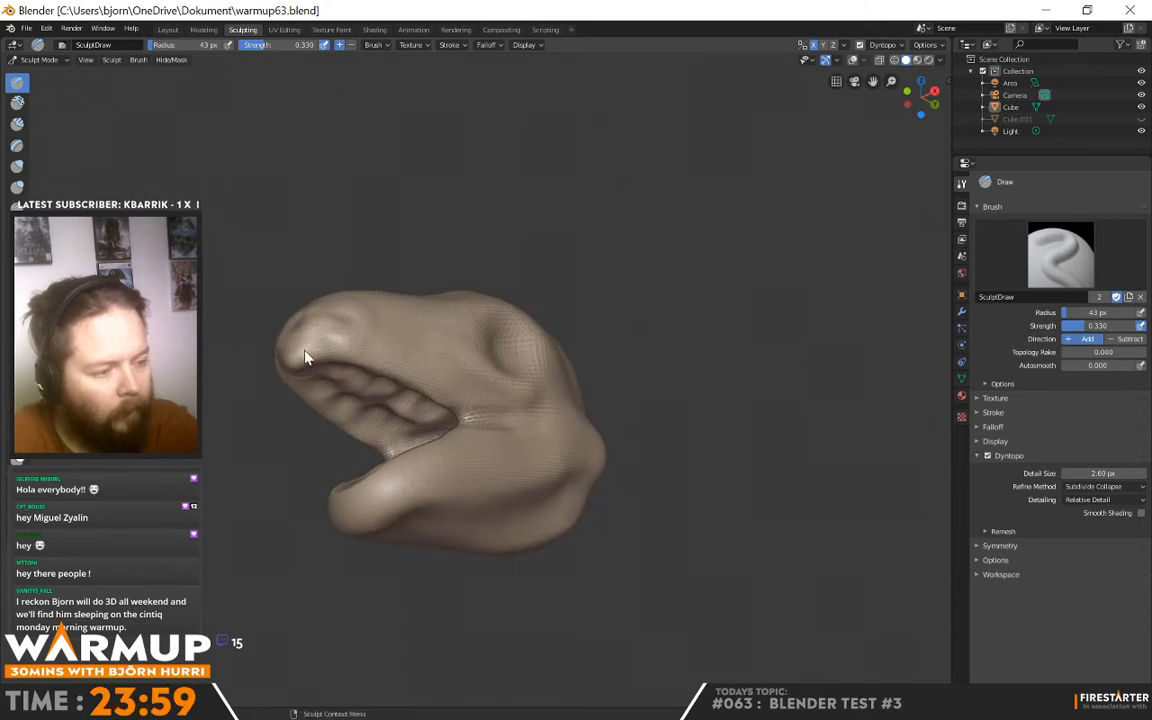
mouse_move(306, 357)
middle_mouse_down()
mouse_move(383, 360)
mouse_move(306, 419)
mouse_move(375, 391)
mouse_move(351, 384)
middle_mouse_up()
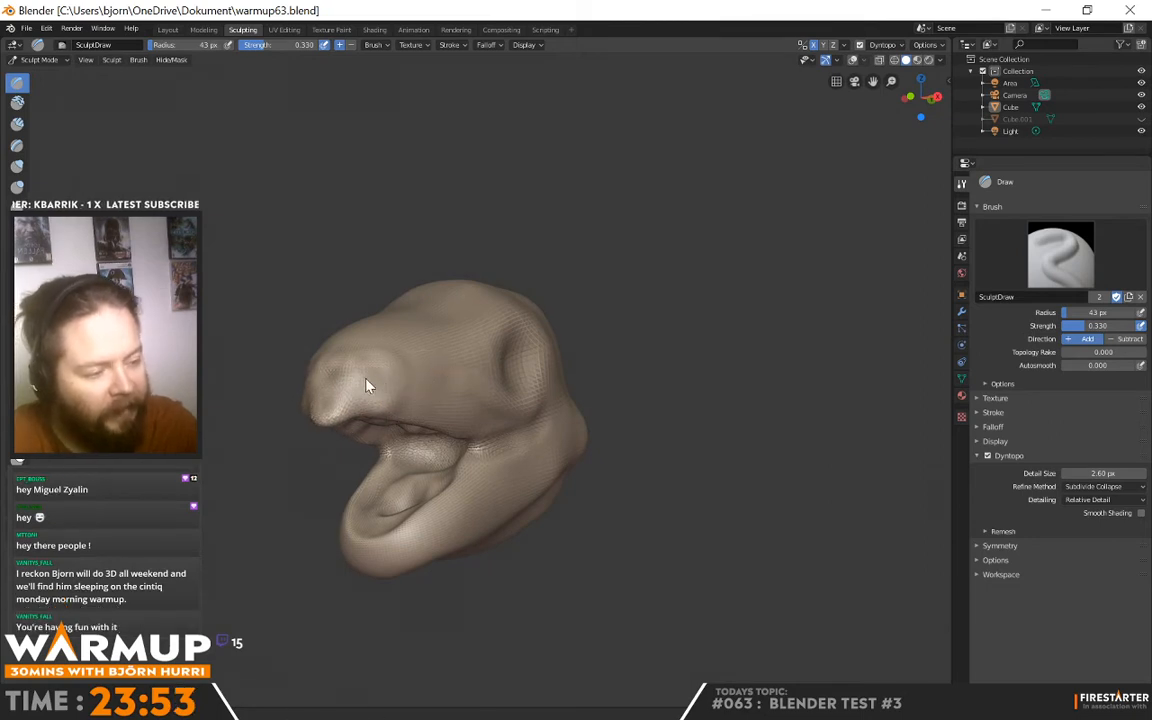
Smooth out the sides and top of the snout with the Flatten brush, blending the nostril bumps into a beak-like shape
mouse_move(602, 355)
middle_mouse_down()
mouse_move(530, 355)
mouse_move(350, 393)
middle_mouse_up()
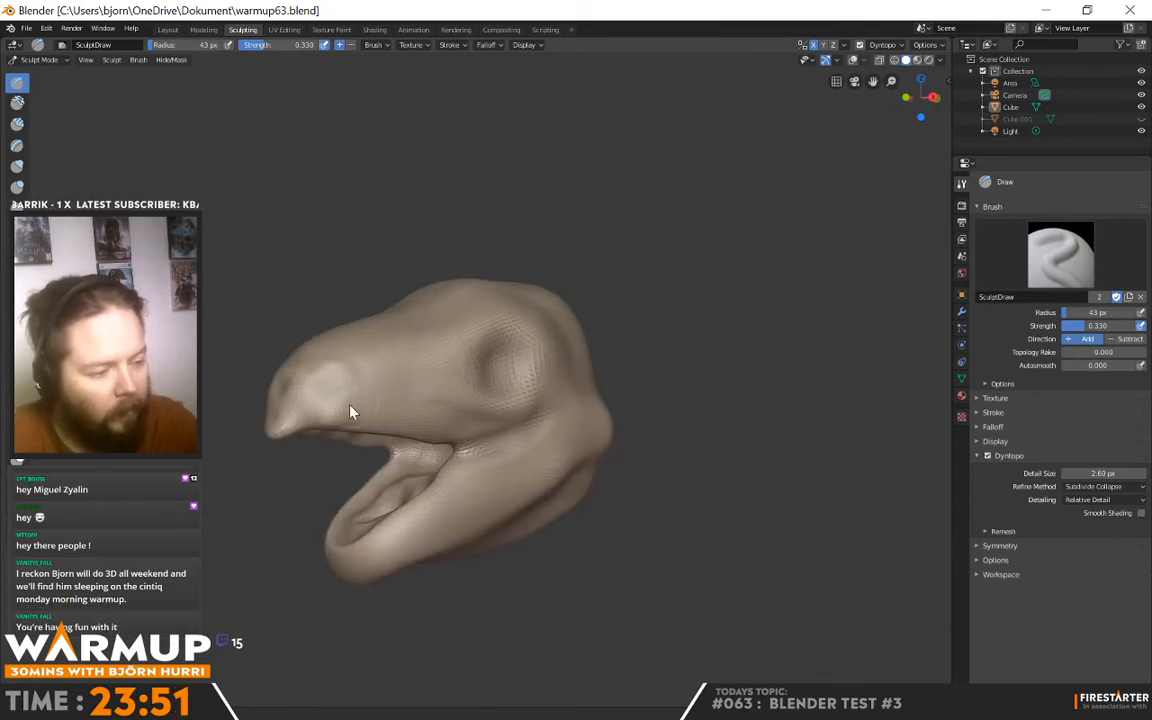
key("shift+t")
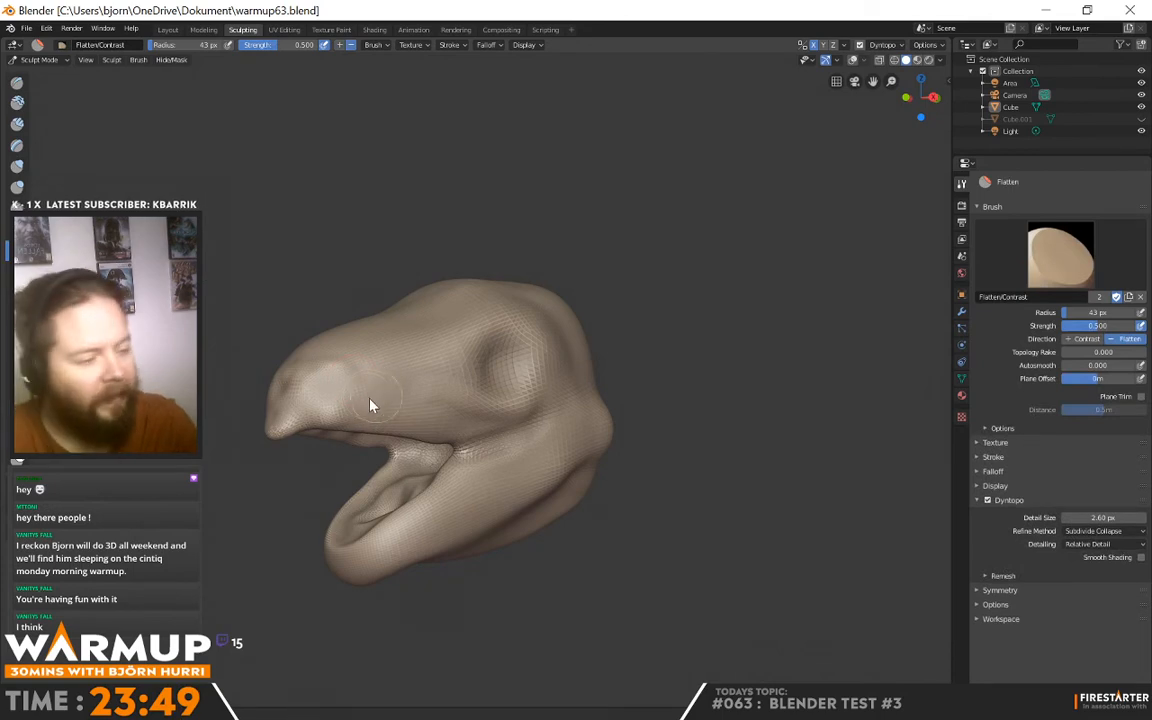
mouse_move(363, 378)
middle_mouse_down()
mouse_move(501, 391)
mouse_move(440, 430)
mouse_move(486, 383)
middle_mouse_up()
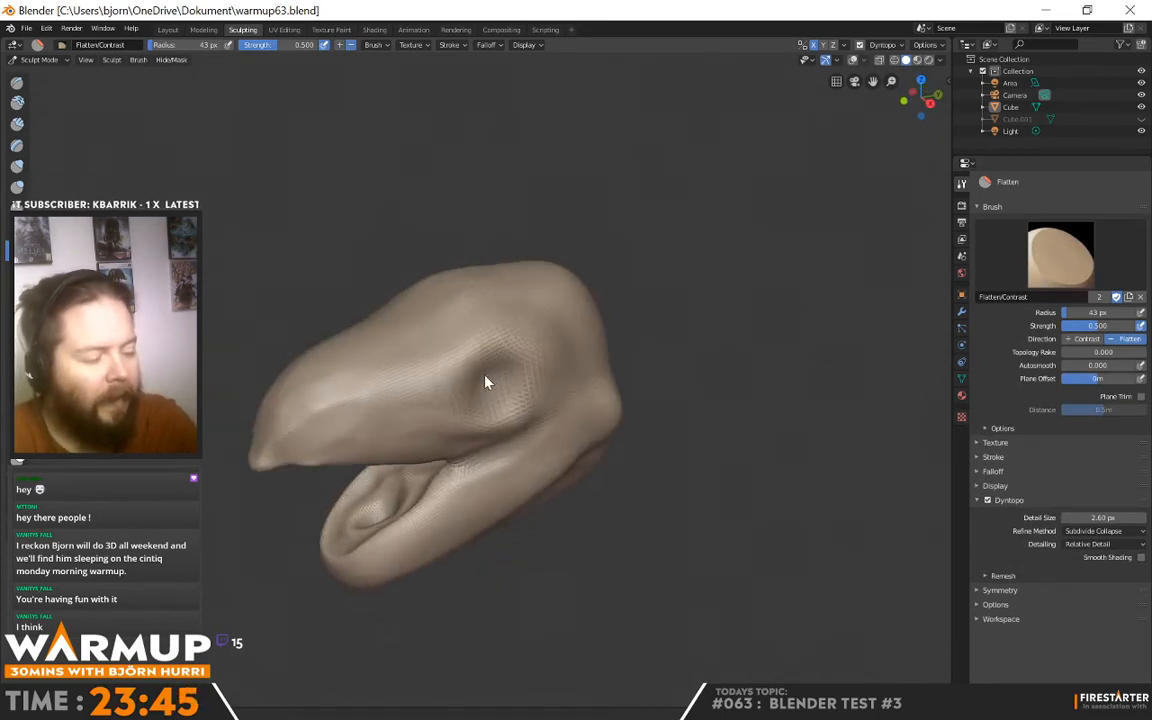
mouse_move(401, 393)
middle_mouse_down()
mouse_move(555, 357)
mouse_move(449, 368)
mouse_move(648, 399)
mouse_move(501, 383)
mouse_move(741, 375)
mouse_move(697, 381)
mouse_move(670, 435)
middle_mouse_up()
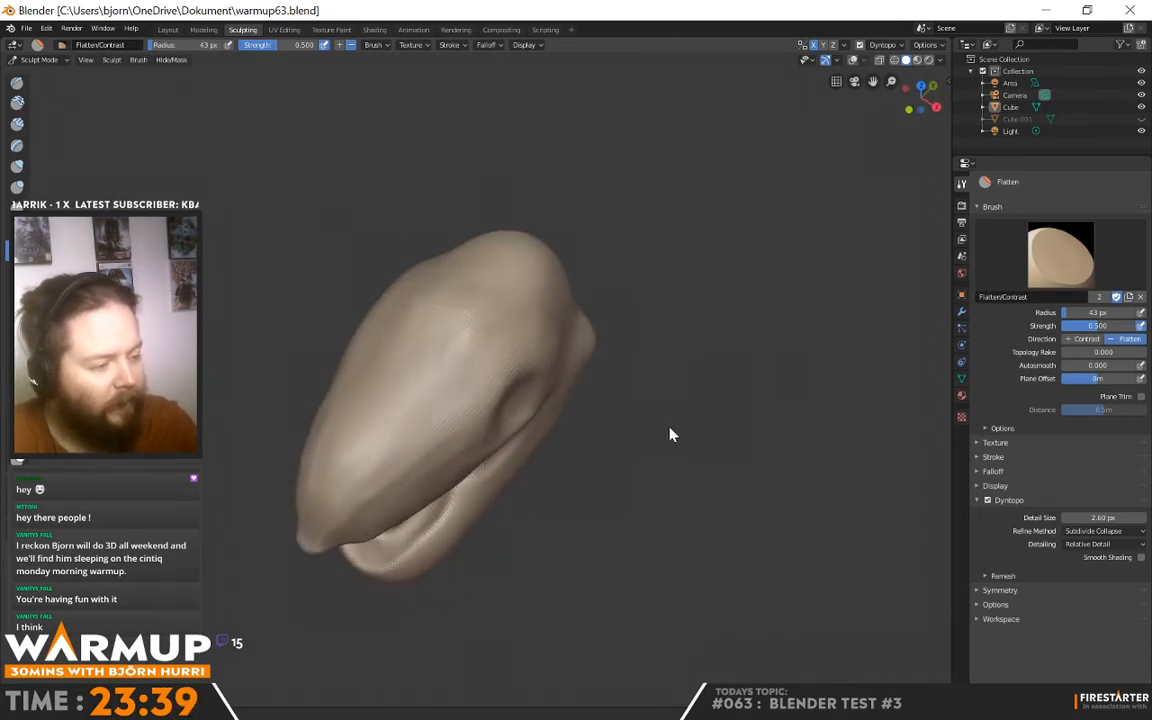
Carve symmetrical hollows between the snout and the brows with the Draw brush, raising the brows above the eye sockets
left_click(17, 82)
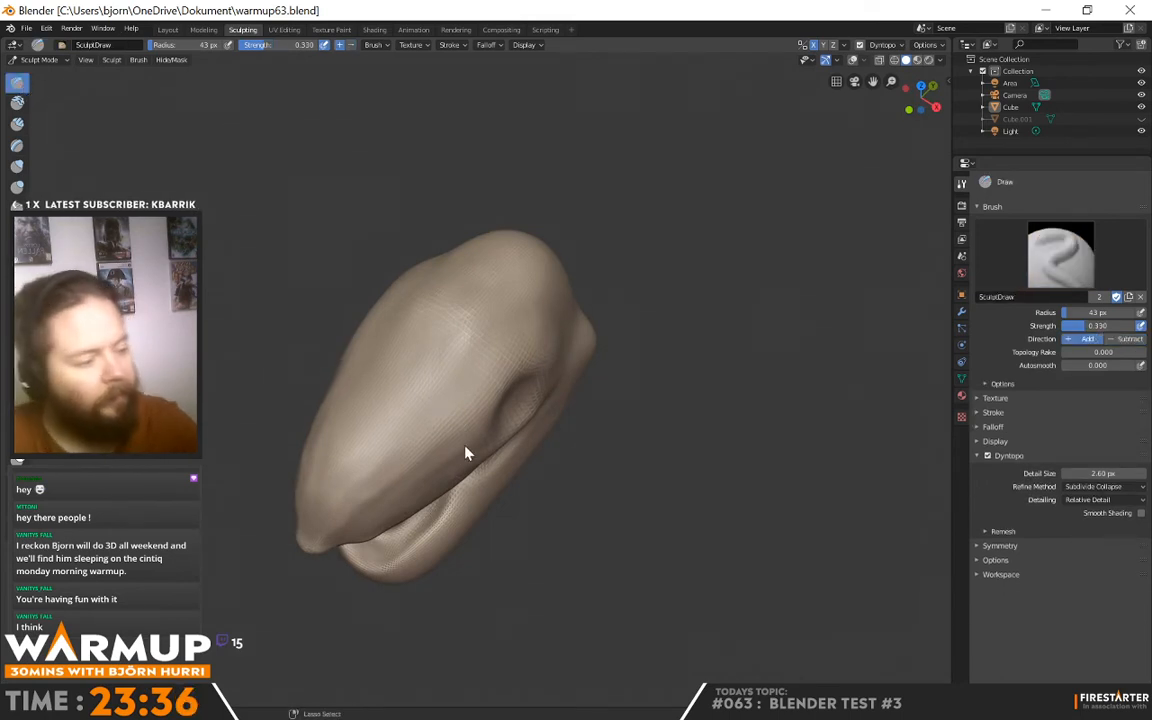
mouse_move(466, 453)
left_mouse_down()
mouse_move(465, 370)
mouse_move(455, 381)
mouse_move(450, 363)
mouse_move(425, 374)
mouse_move(419, 463)
mouse_move(406, 417)
mouse_move(420, 456)
left_mouse_up()
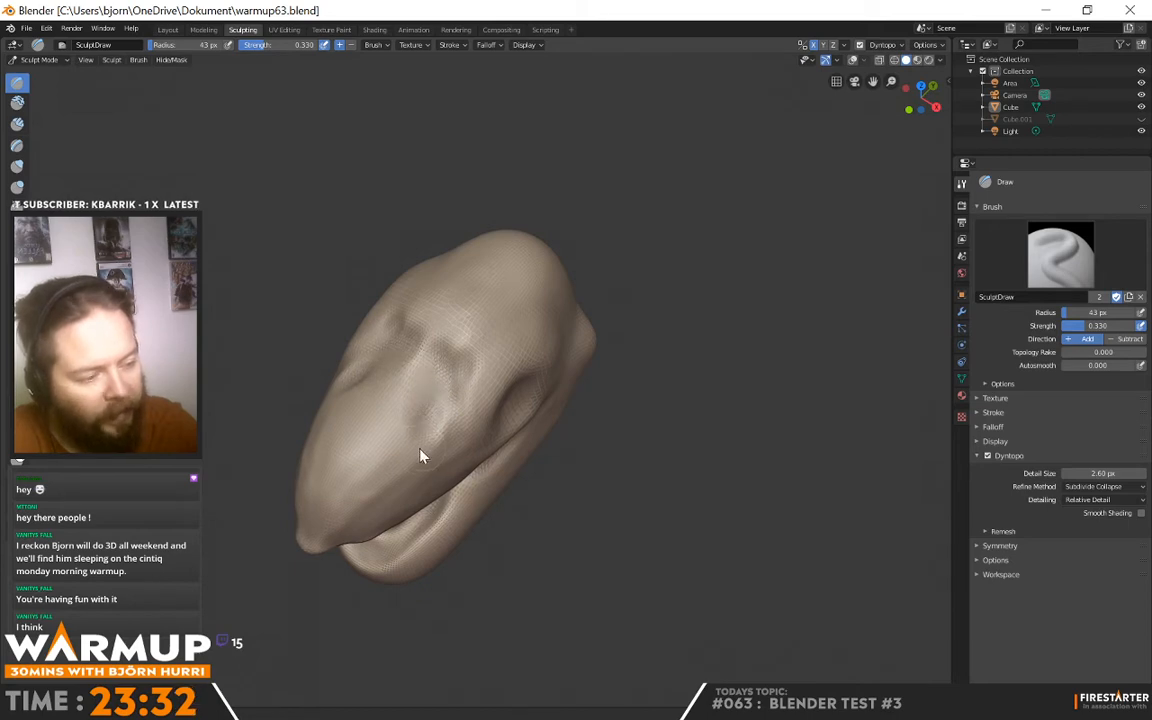
mouse_move(442, 373)
middle_mouse_down()
mouse_move(542, 337)
mouse_move(548, 301)
mouse_move(447, 347)
mouse_move(544, 325)
mouse_move(579, 301)
mouse_move(458, 347)
middle_mouse_up()
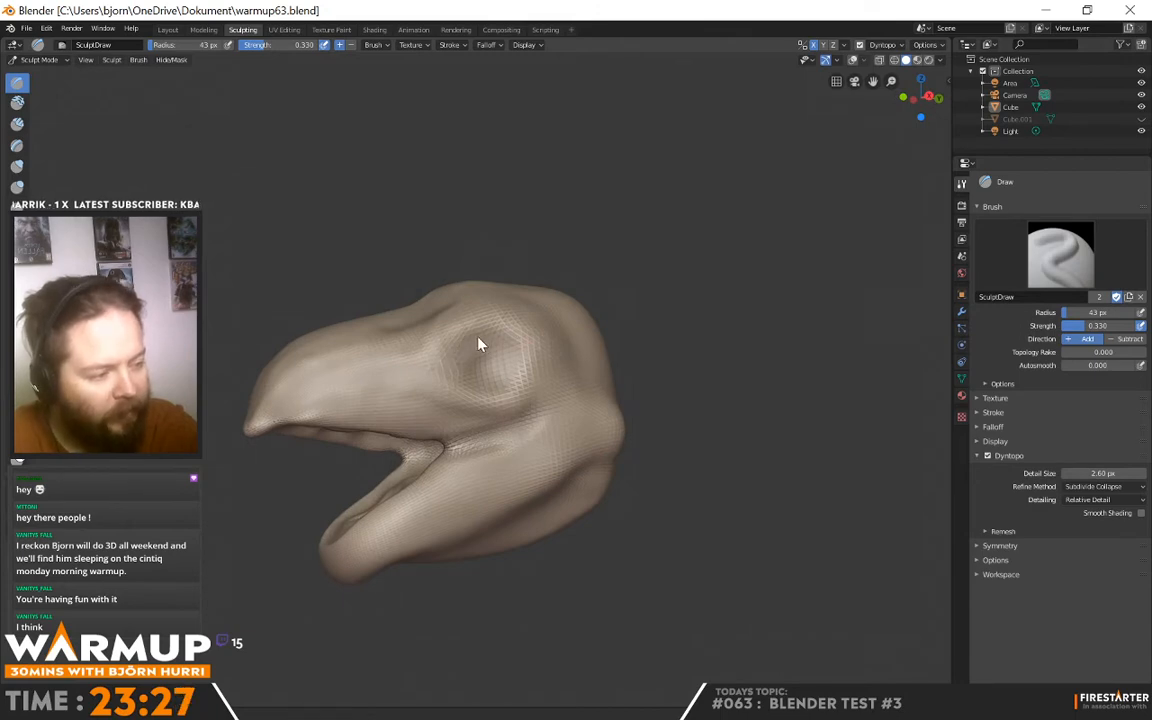
mouse_move(617, 337)
middle_mouse_down()
mouse_move(645, 406)
mouse_move(558, 372)
middle_mouse_up()
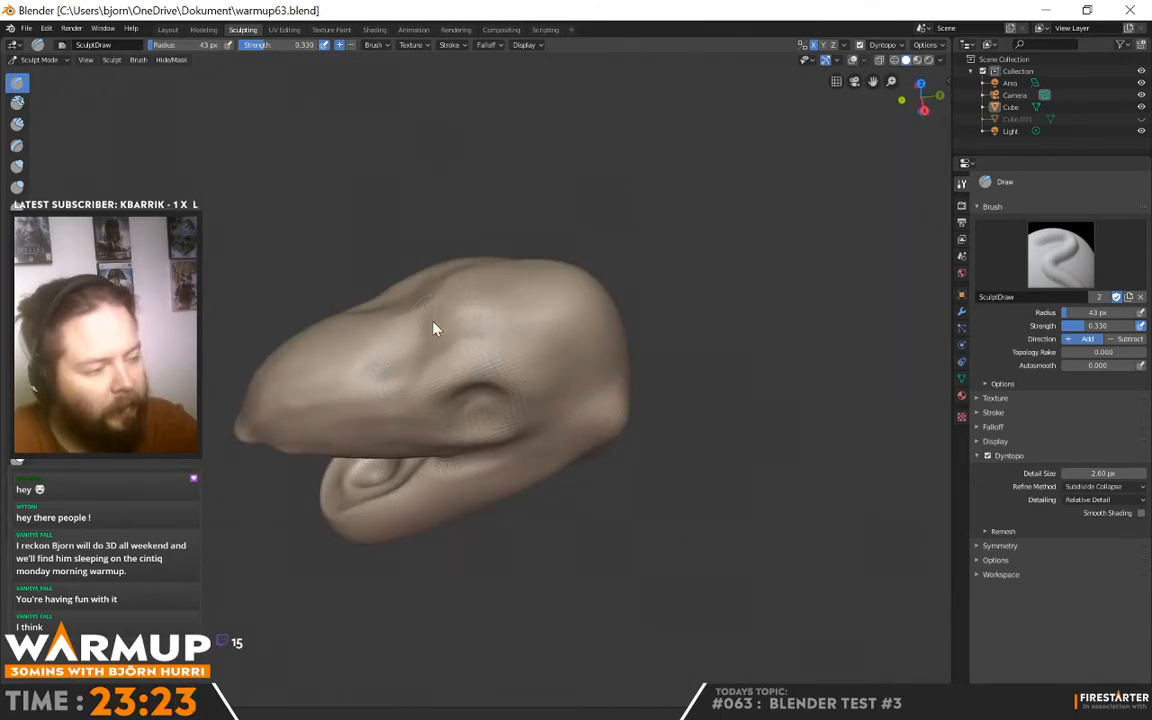
mouse_move(468, 321)
middle_mouse_down()
mouse_move(702, 298)
mouse_move(717, 252)
mouse_move(666, 292)
mouse_move(511, 331)
middle_mouse_up()
Reduce the Draw brush radius to 26 px and define the creases running down the front of both brow ridges
right_click(465, 350)
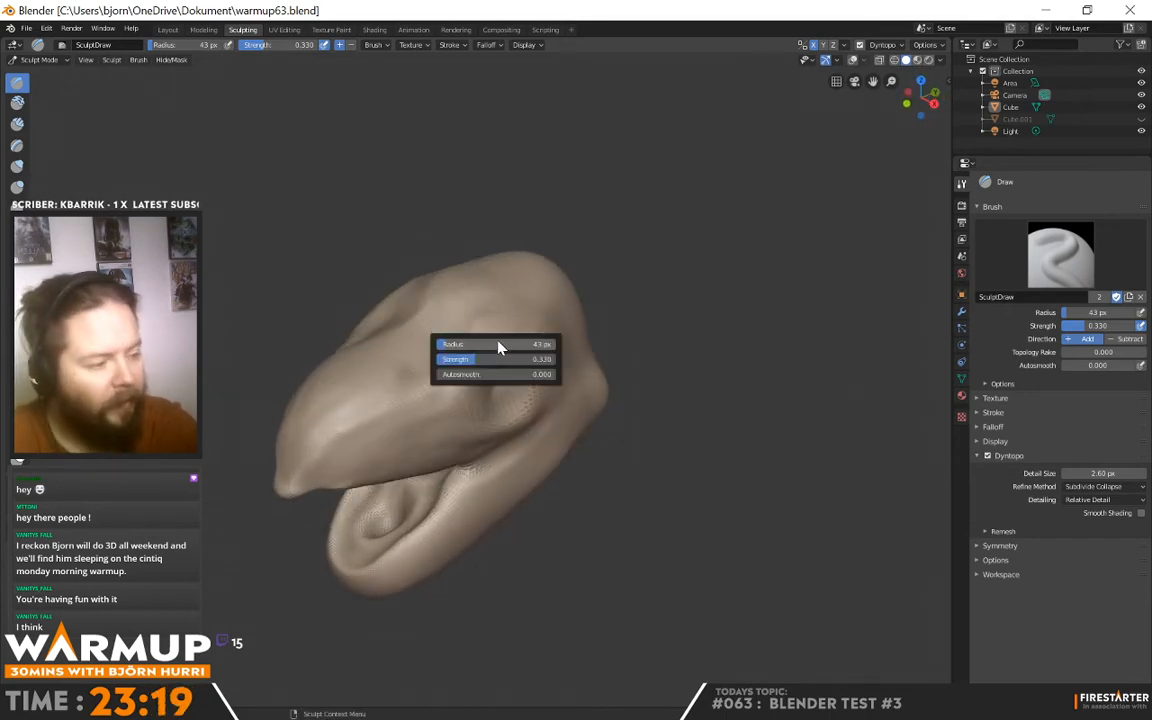
left_click_drag(499, 346, 450, 352)
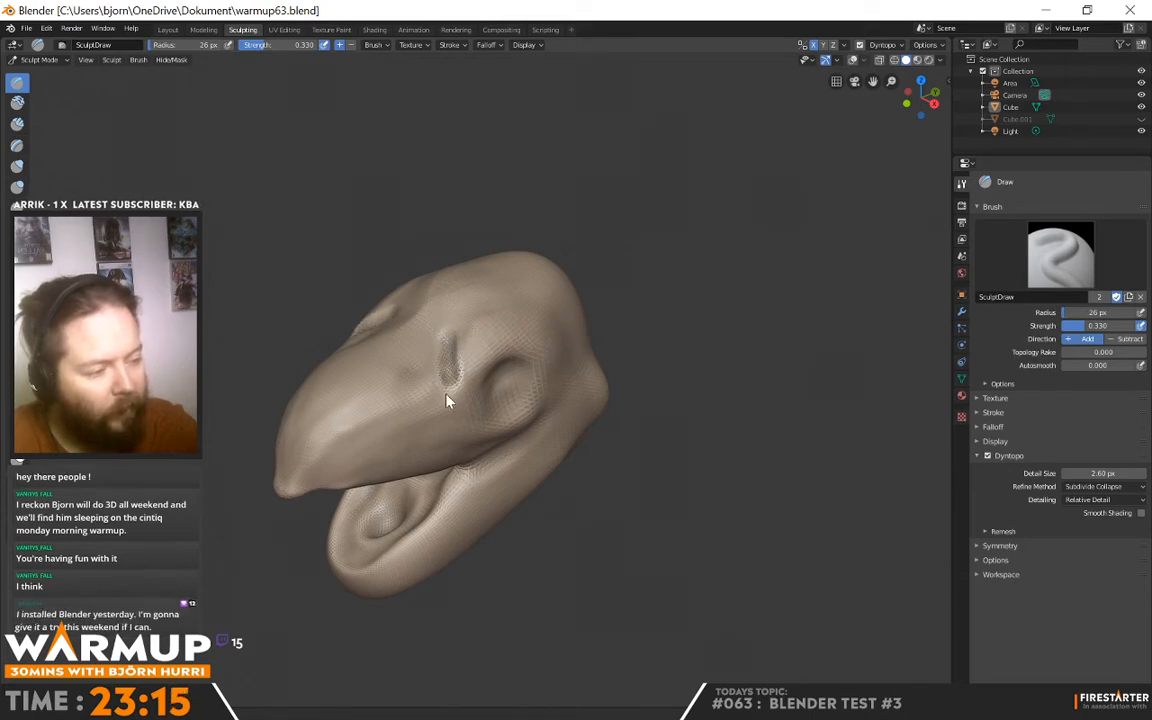
middle_click_drag(455, 329, 586, 329)
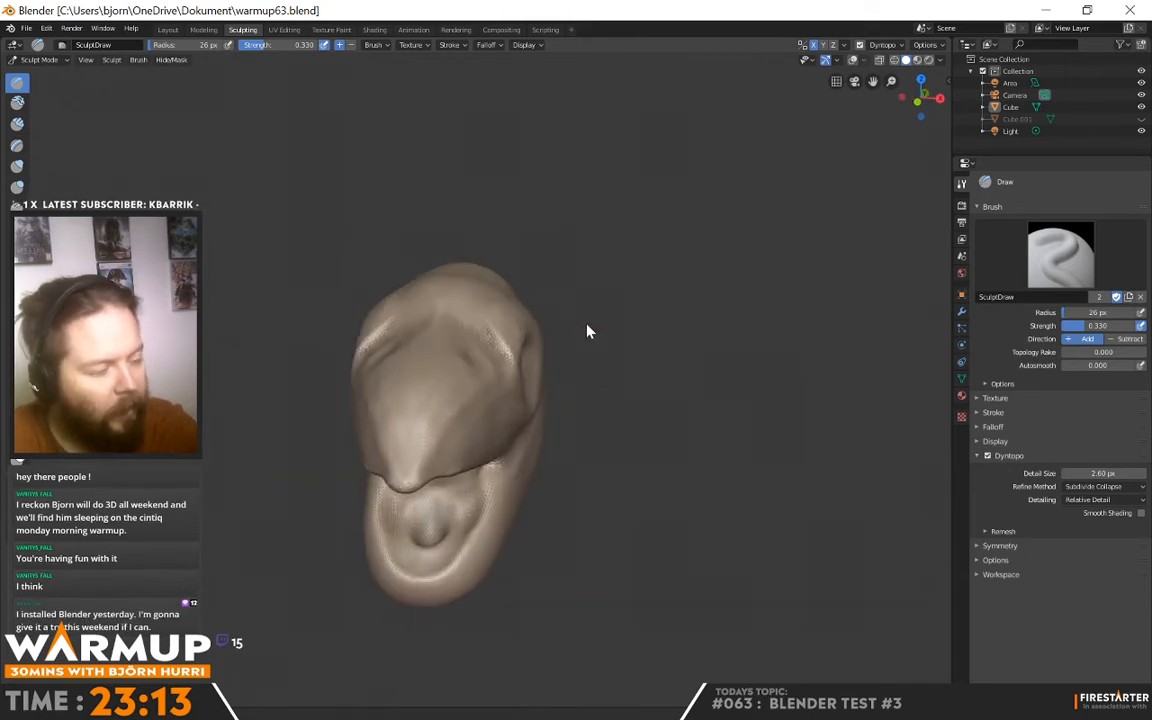
middle_click_drag(500, 352, 584, 365)
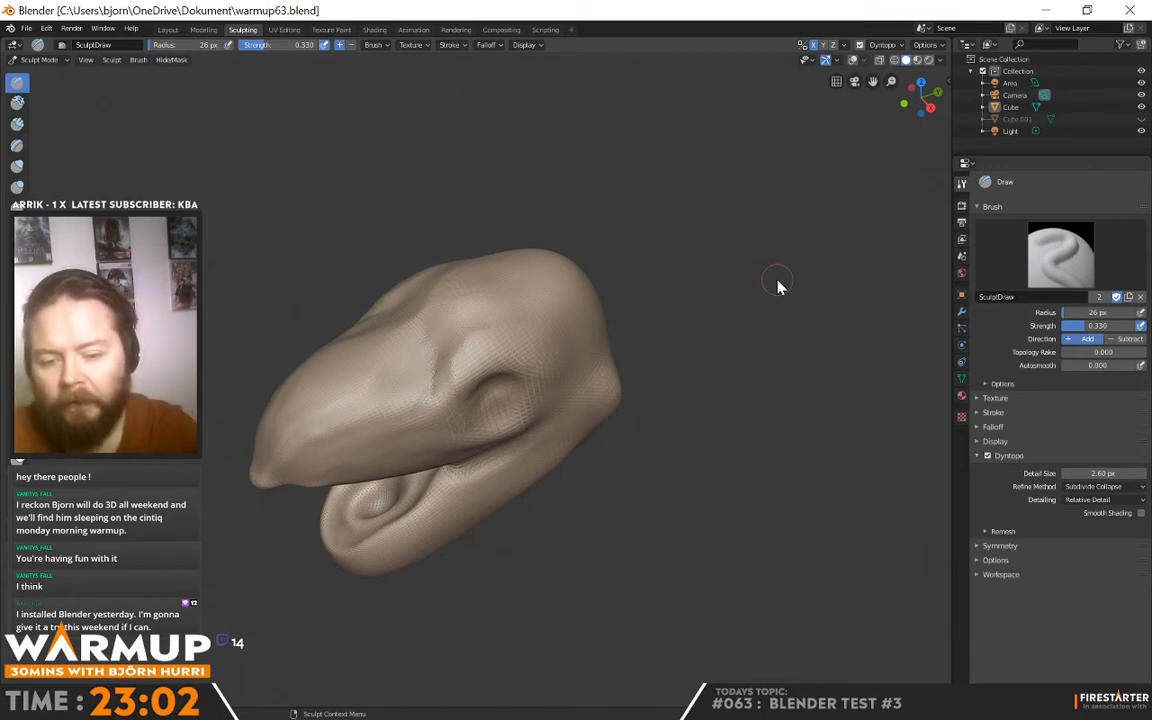
mouse_move(778, 287)
middle_mouse_down()
mouse_move(553, 380)
mouse_move(617, 324)
mouse_move(577, 351)
mouse_move(674, 404)
mouse_move(472, 421)
middle_mouse_up()
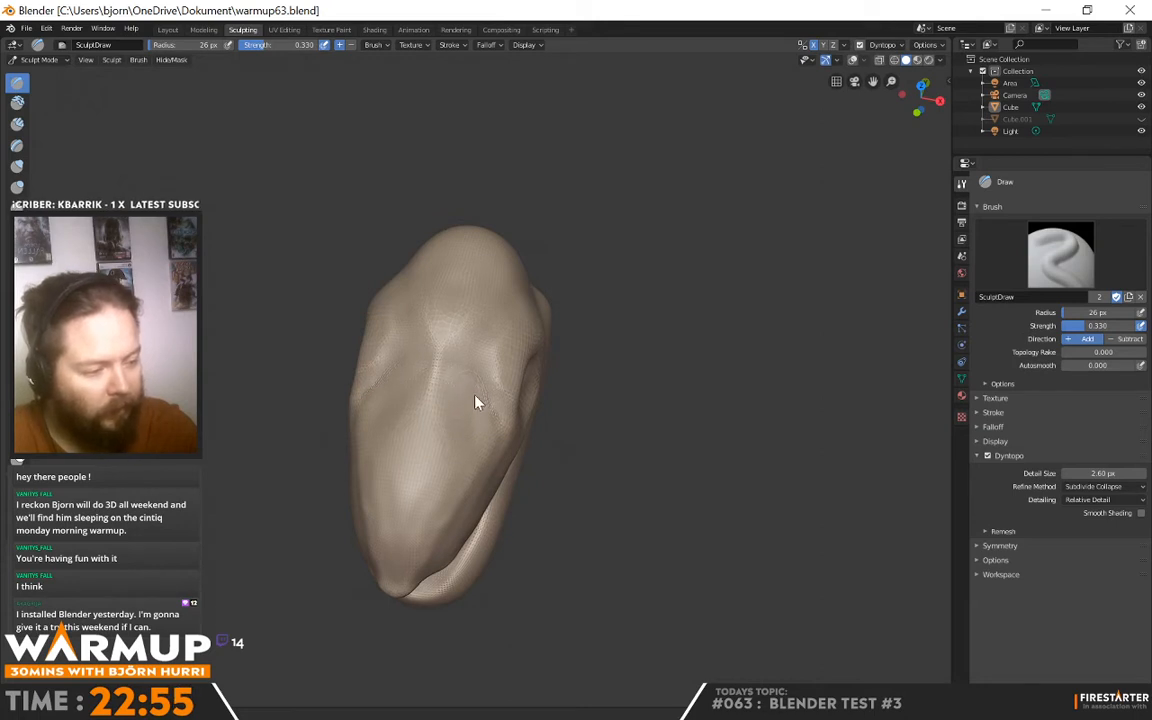
mouse_move(471, 368)
middle_mouse_down()
mouse_move(576, 311)
mouse_move(594, 280)
mouse_move(616, 316)
mouse_move(496, 327)
middle_mouse_up()
mouse_move(617, 324)
middle_mouse_down()
mouse_move(559, 287)
mouse_move(571, 334)
middle_mouse_up()
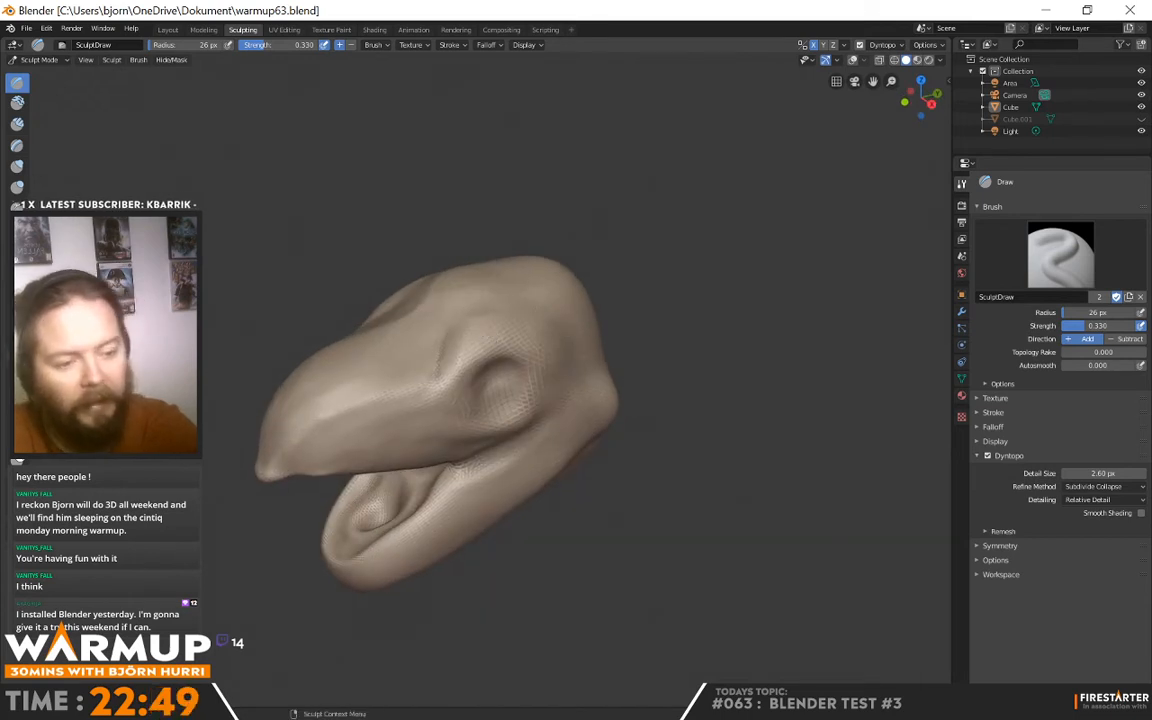
Flatten the brow ridge above and in front of the eye socket with the Flatten brush
key("g")
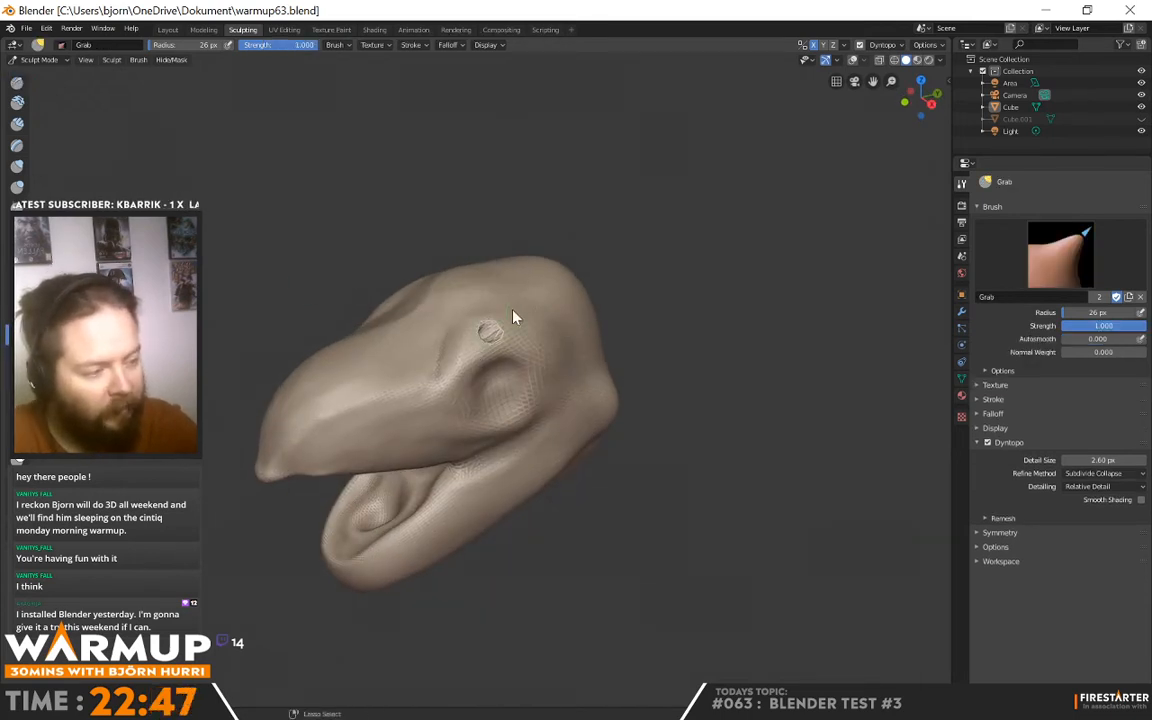
key("shift+t")
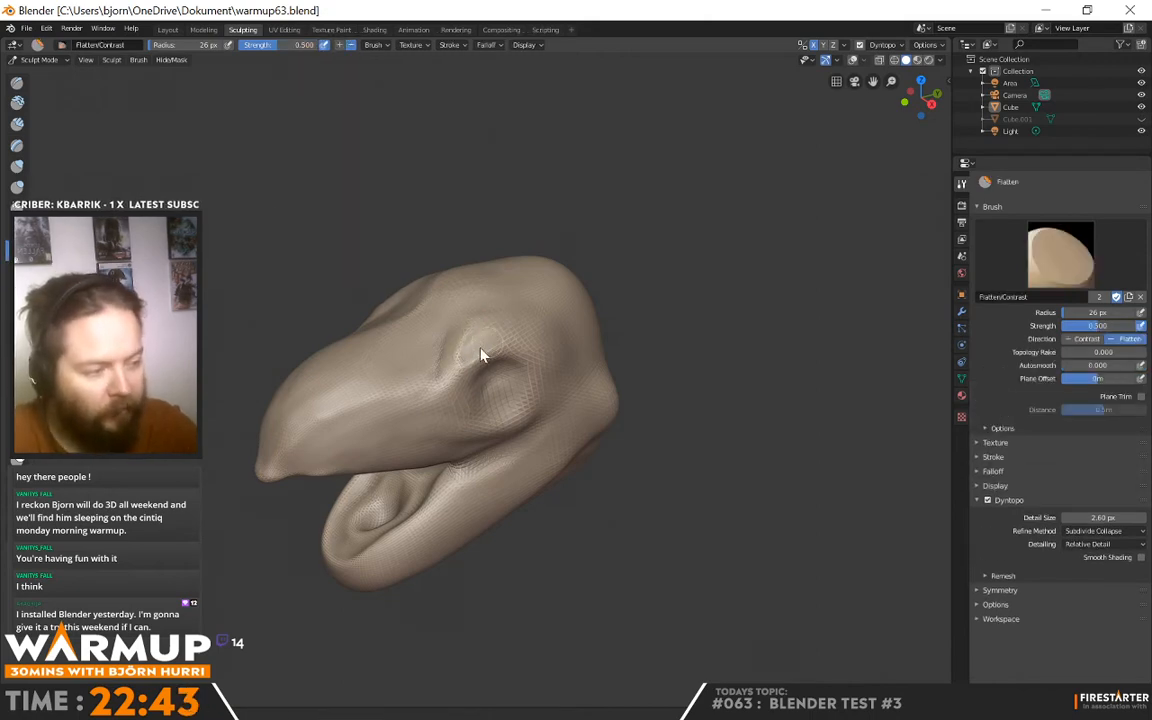
mouse_move(481, 355)
left_mouse_down()
mouse_move(476, 339)
mouse_move(460, 378)
left_mouse_up()
mouse_move(576, 332)
middle_mouse_down()
mouse_move(598, 340)
mouse_move(712, 288)
mouse_move(591, 302)
mouse_move(577, 342)
middle_mouse_up()
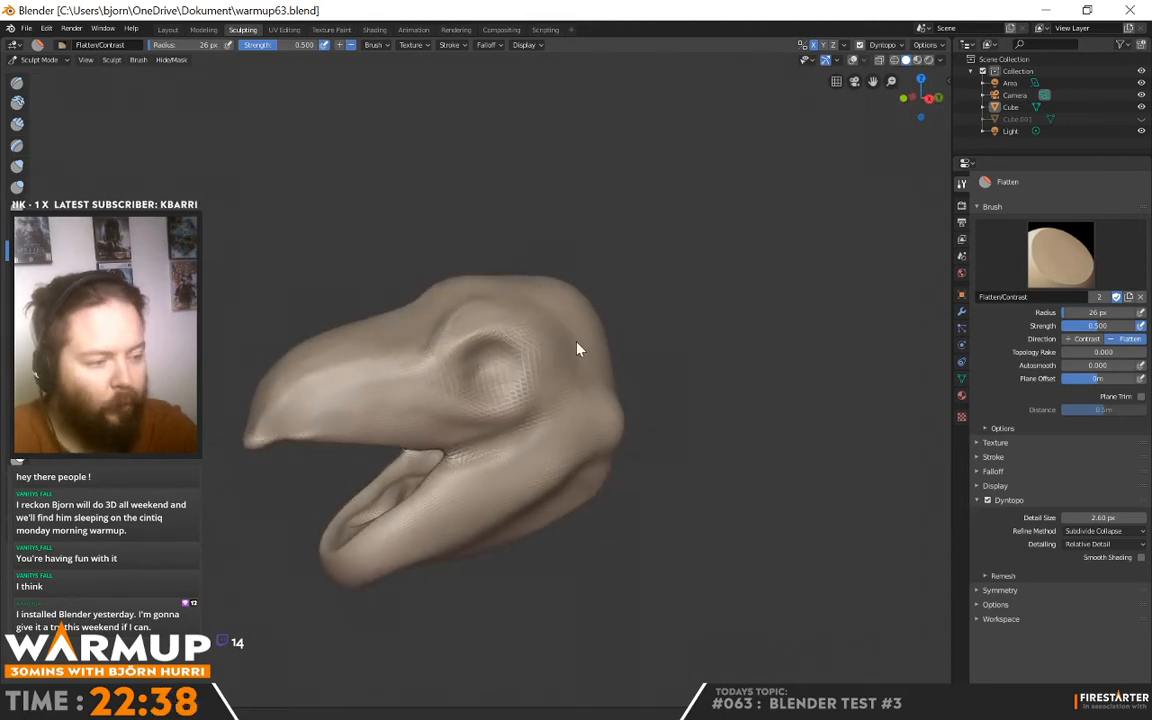
Carve a small crease at the front corner of the eye and sharpen the eye socket's upper rim with the Draw brush
left_click(17, 82)
left_click_drag(431, 365, 426, 363)
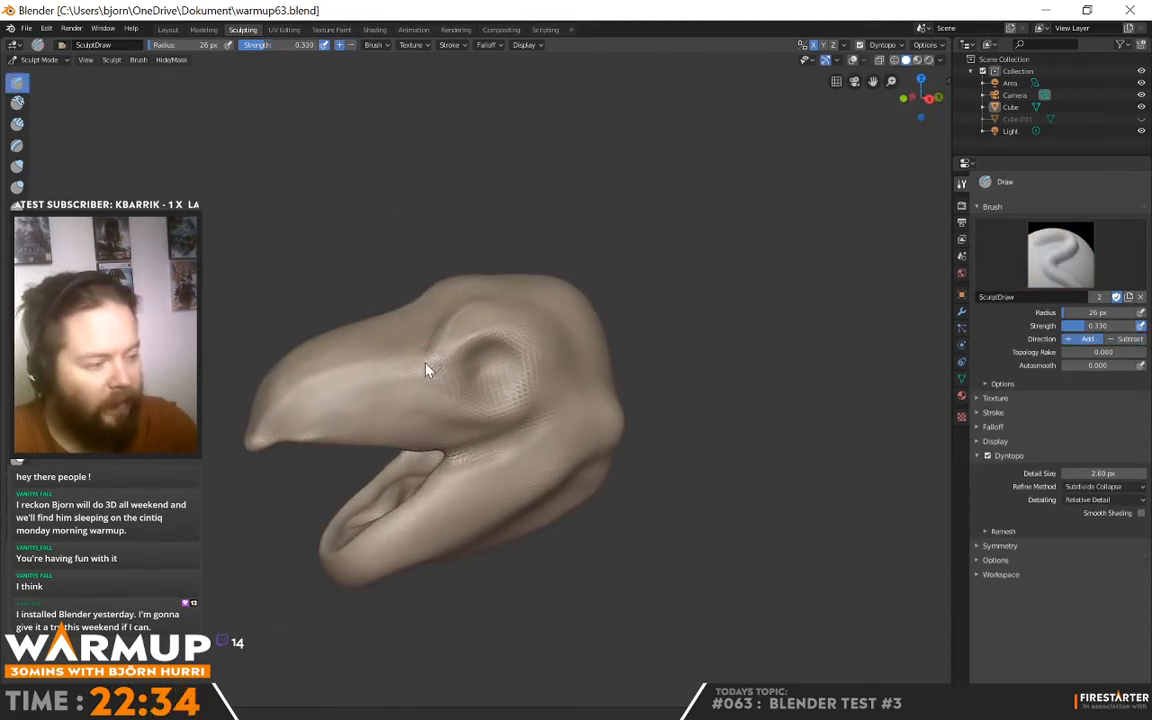
mouse_move(530, 360)
middle_mouse_down()
mouse_move(568, 368)
mouse_move(510, 346)
middle_mouse_up()
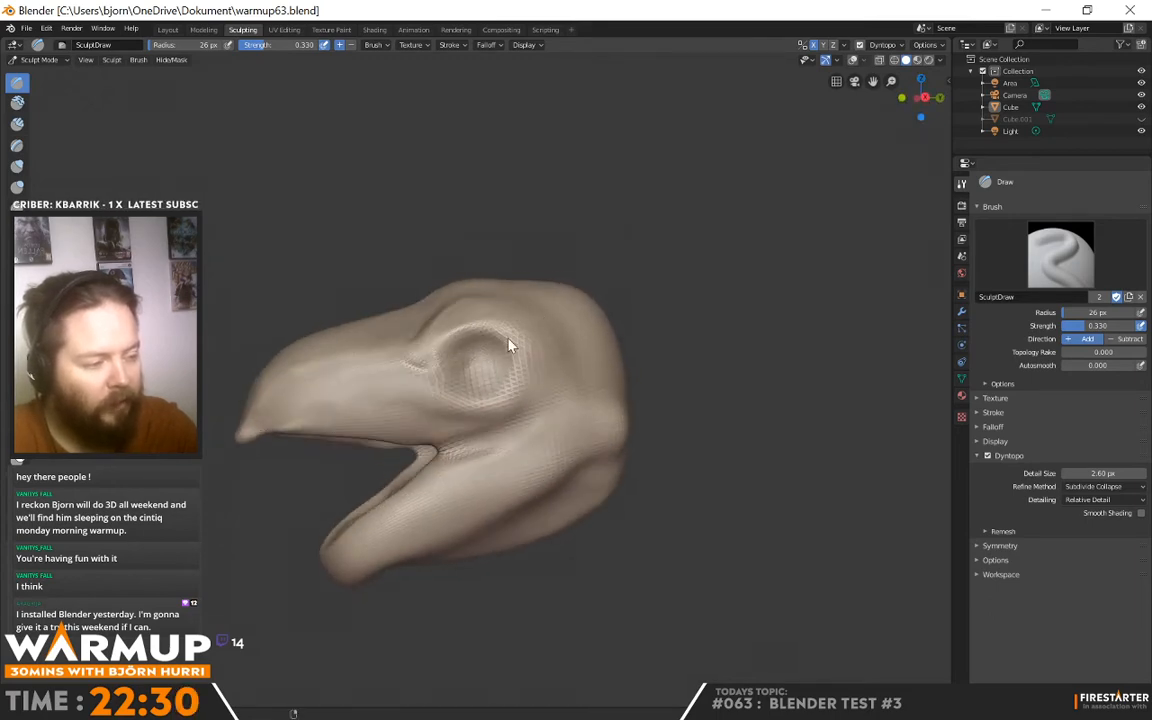
Carve a smaller oval eye opening inside the socket, leaving eyelid rims around it
left_click_drag(463, 360, 482, 352)
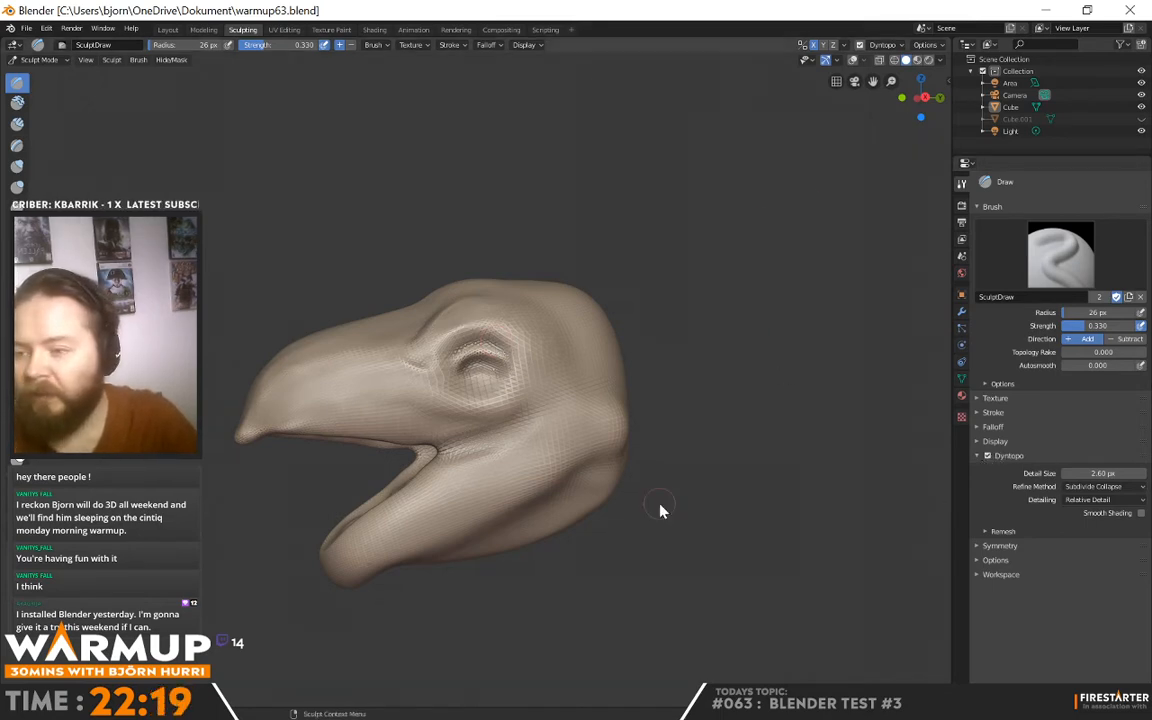
mouse_move(581, 363)
middle_mouse_down()
mouse_move(645, 399)
mouse_move(517, 411)
mouse_move(553, 401)
mouse_move(530, 393)
mouse_move(482, 408)
mouse_move(535, 363)
mouse_move(530, 345)
middle_mouse_up()
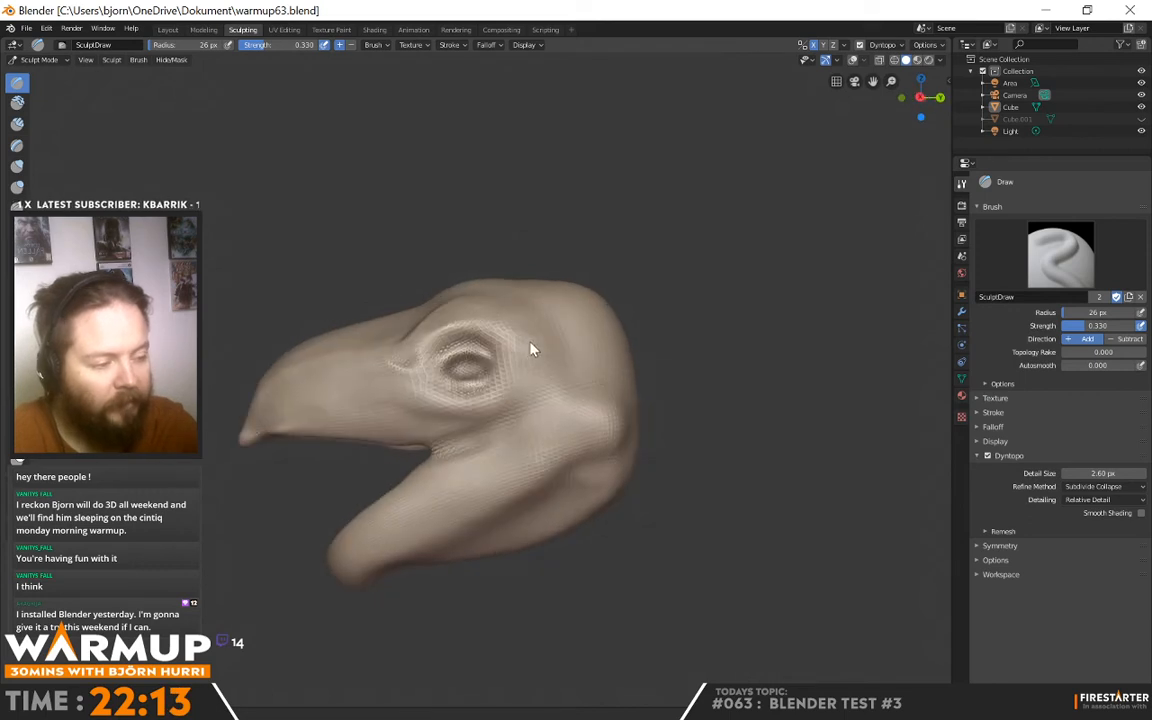
mouse_move(470, 375)
middle_mouse_down()
mouse_move(622, 363)
mouse_move(649, 340)
mouse_move(609, 306)
mouse_move(460, 297)
middle_mouse_up()
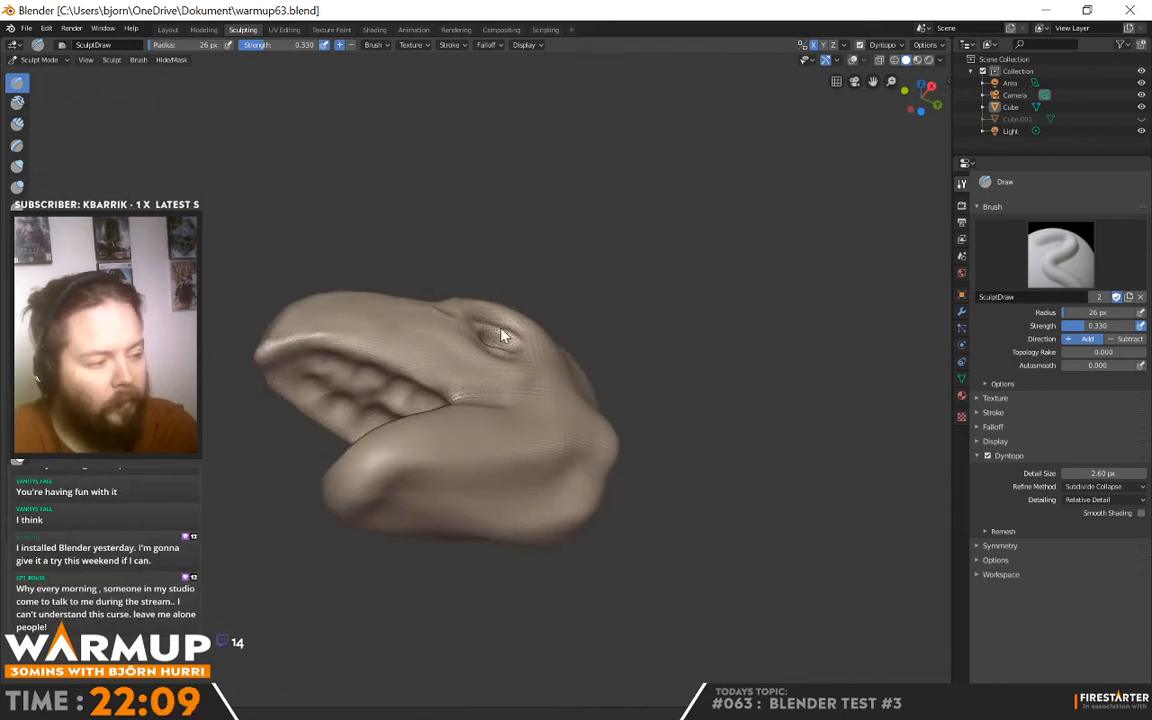
mouse_move(511, 340)
middle_mouse_down()
mouse_move(543, 378)
mouse_move(527, 355)
middle_mouse_up()
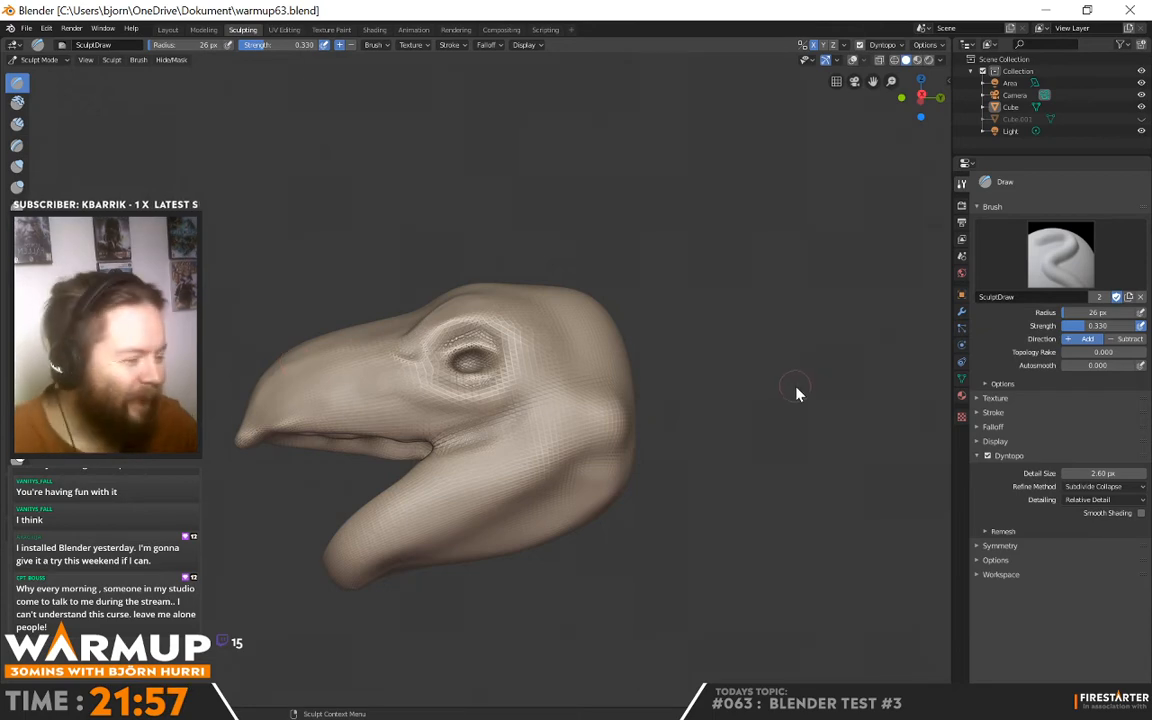
Deepen the eye opening and shape a rounded eyeball between the upper and lower eyelids
mouse_move(797, 393)
middle_mouse_down()
mouse_move(625, 347)
mouse_move(648, 386)
mouse_move(525, 373)
mouse_move(617, 375)
mouse_move(532, 319)
mouse_move(607, 368)
middle_mouse_up()
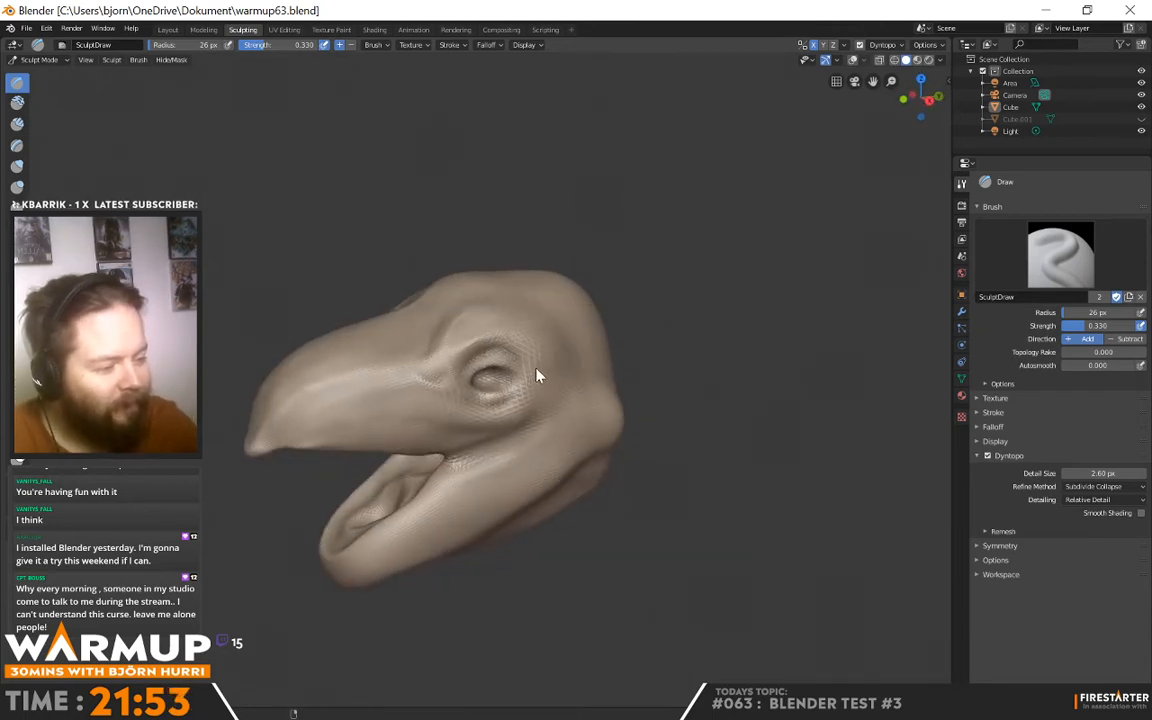
mouse_move(537, 375)
middle_mouse_down()
mouse_move(553, 347)
mouse_move(591, 360)
mouse_move(484, 355)
middle_mouse_up()
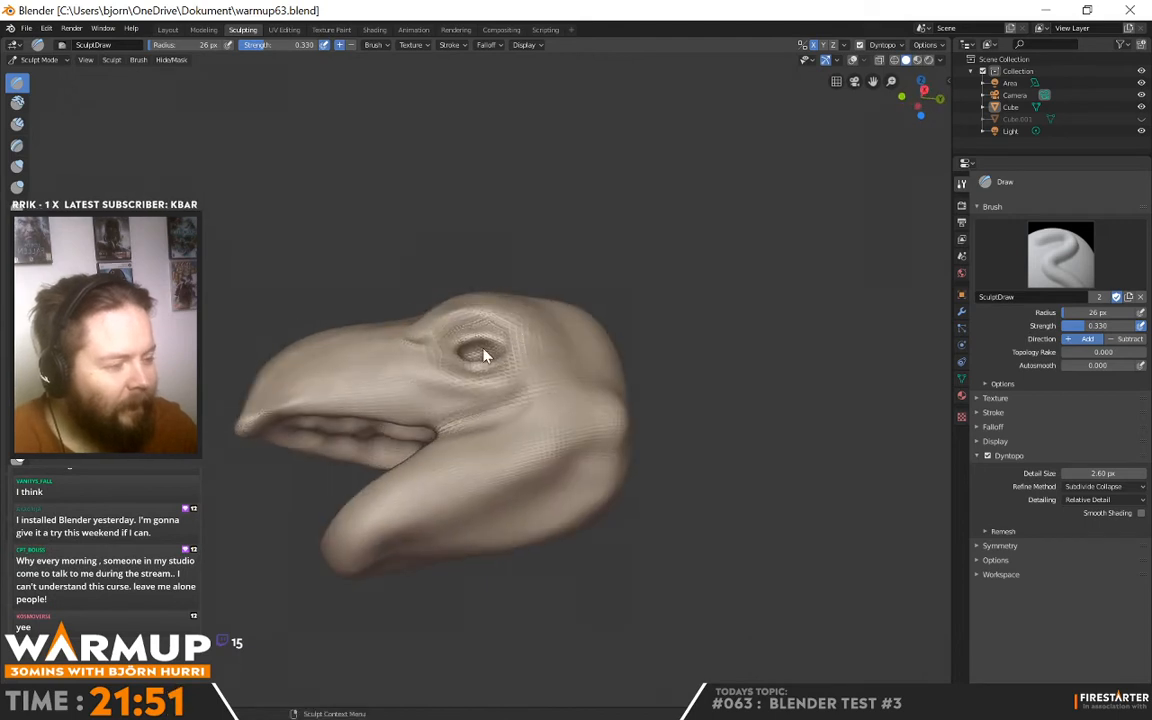
mouse_move(579, 339)
middle_mouse_down()
mouse_move(507, 347)
mouse_move(565, 346)
middle_mouse_up()
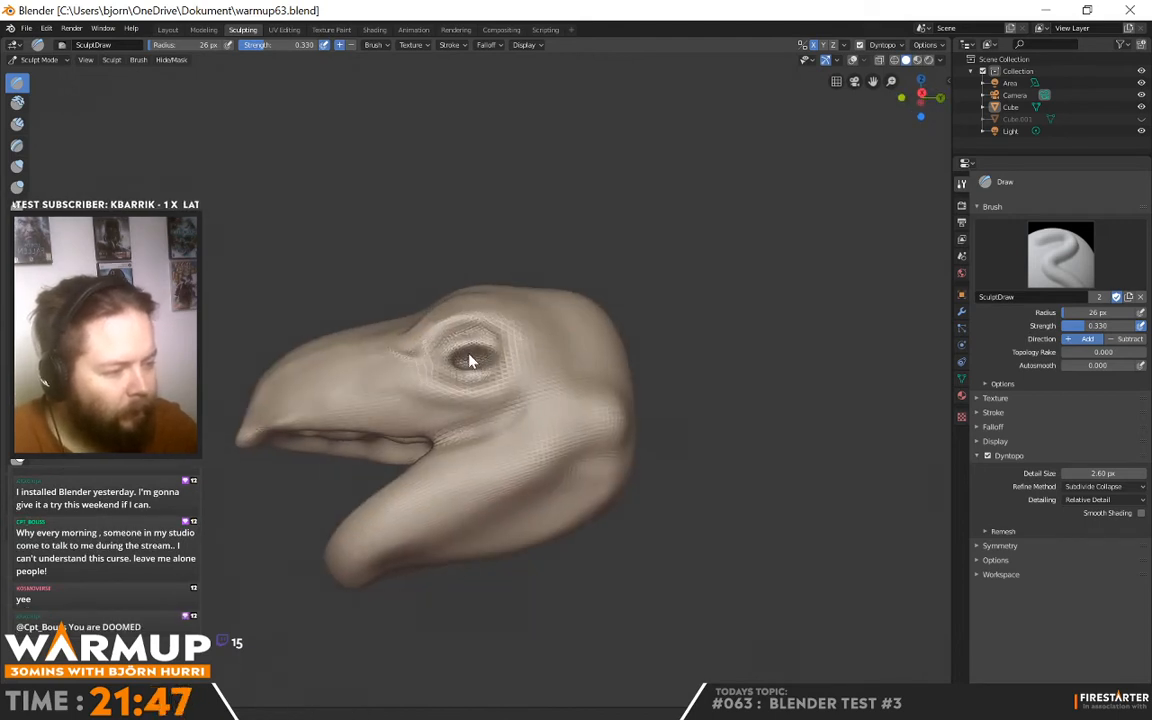
middle_click_drag(549, 335, 575, 391)
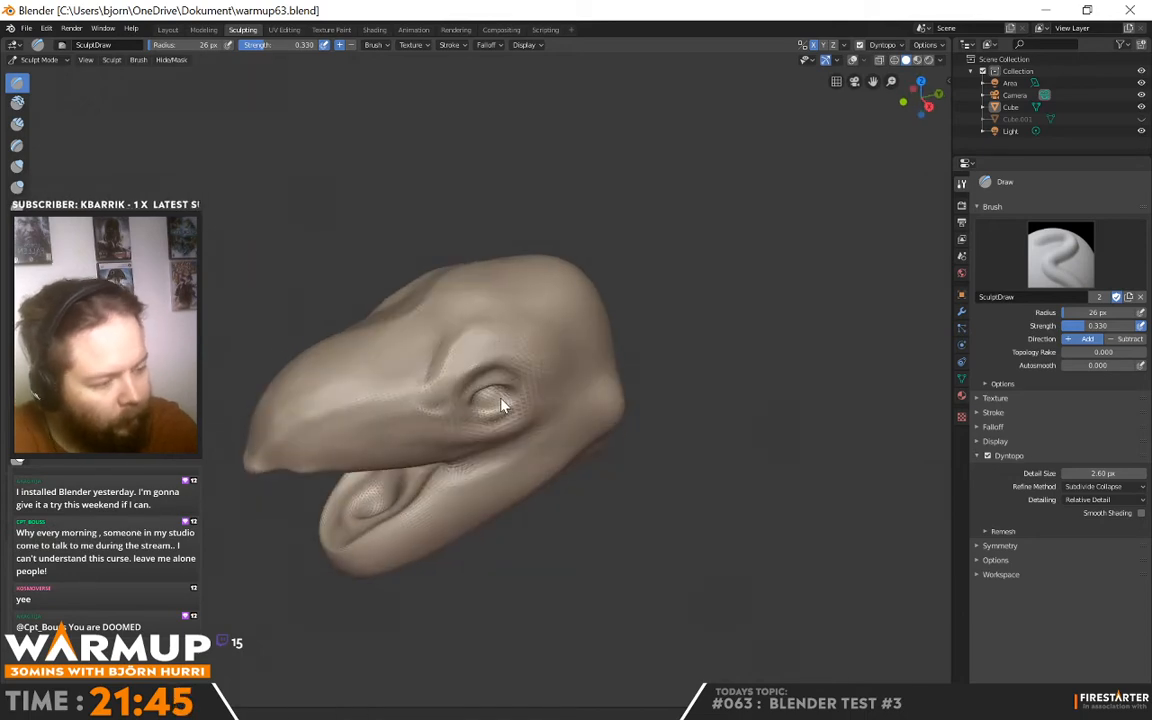
mouse_move(494, 399)
middle_mouse_down()
mouse_move(506, 360)
mouse_move(450, 381)
mouse_move(566, 355)
mouse_move(460, 328)
middle_mouse_up()
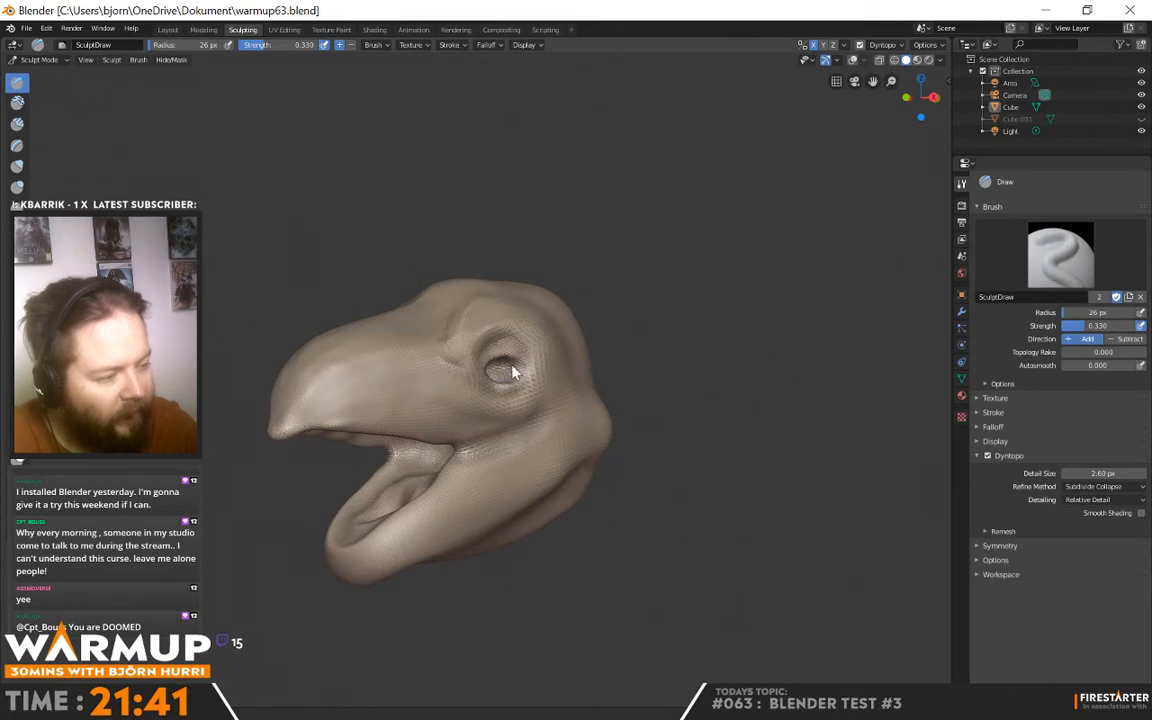
mouse_move(646, 355)
middle_mouse_down()
mouse_move(553, 288)
mouse_move(710, 347)
mouse_move(627, 347)
middle_mouse_up()
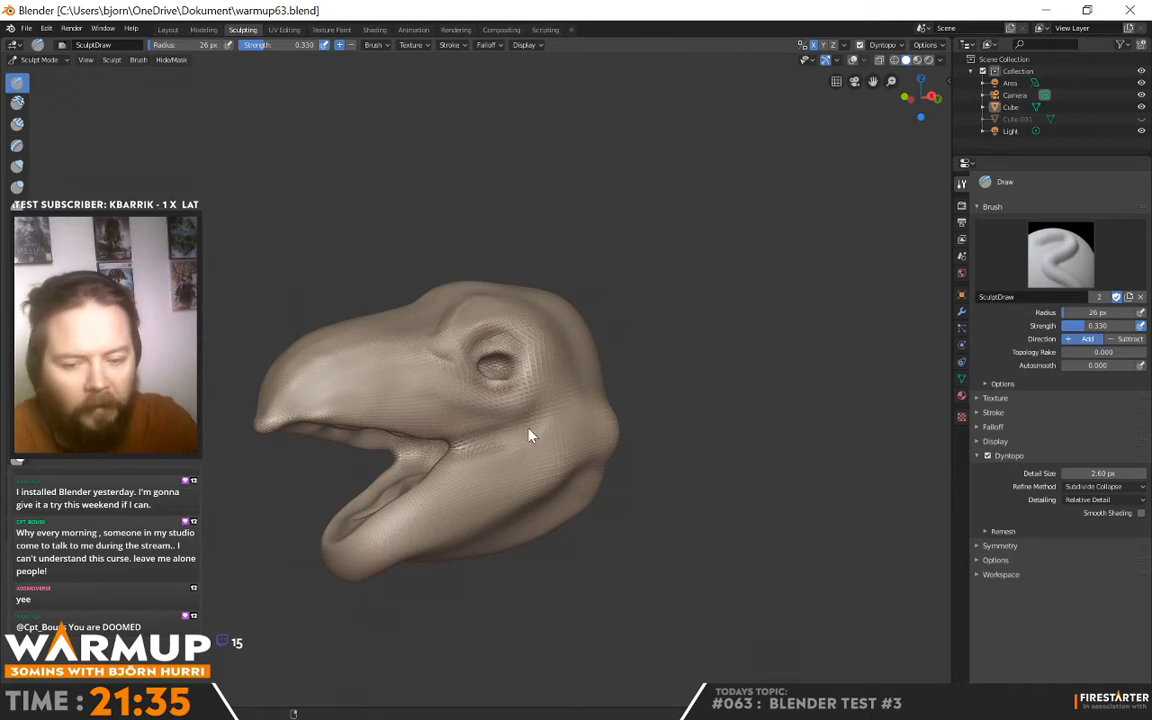
Cut a fold from the corner of the mouth back across the cheek, beneath the eye
middle_click_drag(530, 437, 551, 428)
mouse_move(471, 442)
middle_mouse_down()
mouse_move(599, 424)
mouse_move(522, 438)
middle_mouse_up()
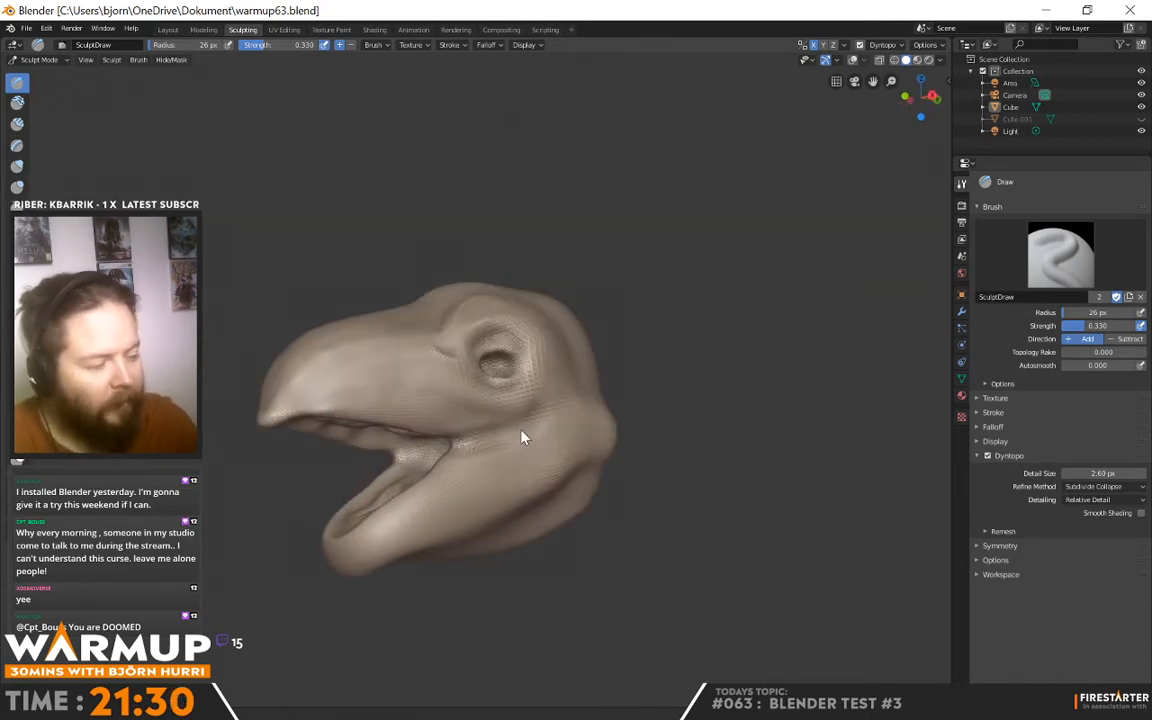
middle_click_drag(597, 410, 510, 436)
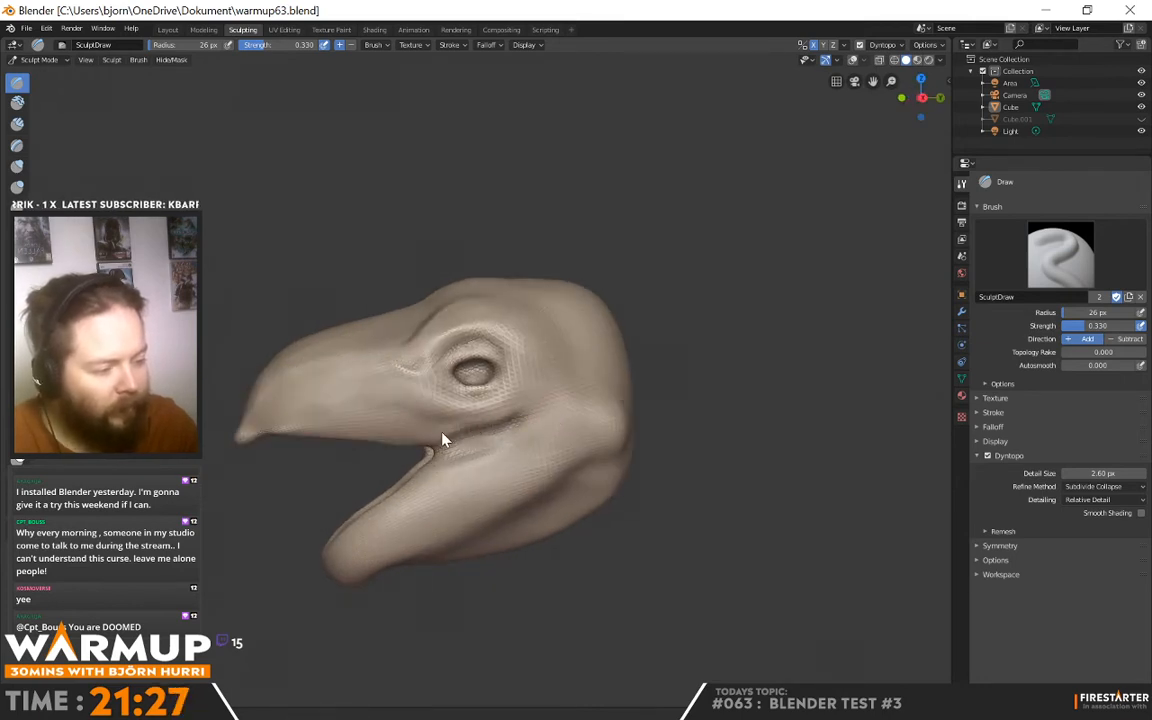
mouse_move(538, 402)
middle_mouse_down()
mouse_move(630, 391)
mouse_move(491, 417)
mouse_move(553, 365)
mouse_move(489, 424)
middle_mouse_up()
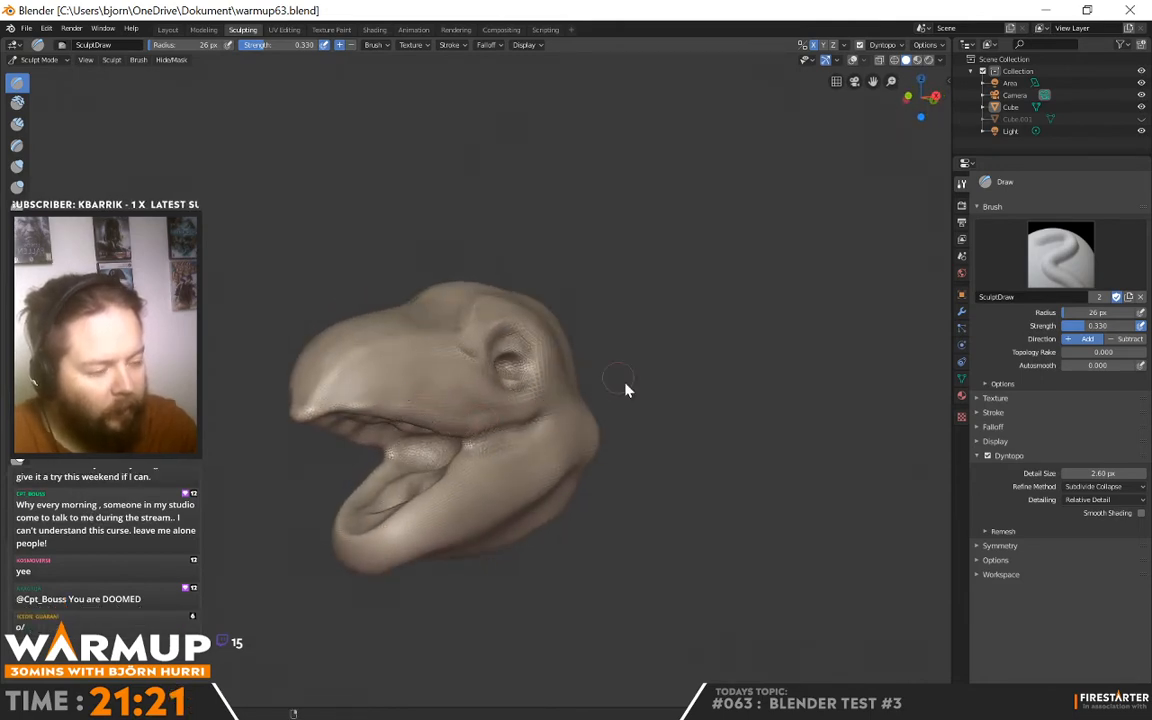
Refine the cheek and upper lip edge along the side of the mouth, undoing the last stroke
mouse_move(625, 391)
middle_mouse_down()
mouse_move(568, 368)
mouse_move(597, 393)
middle_mouse_up()
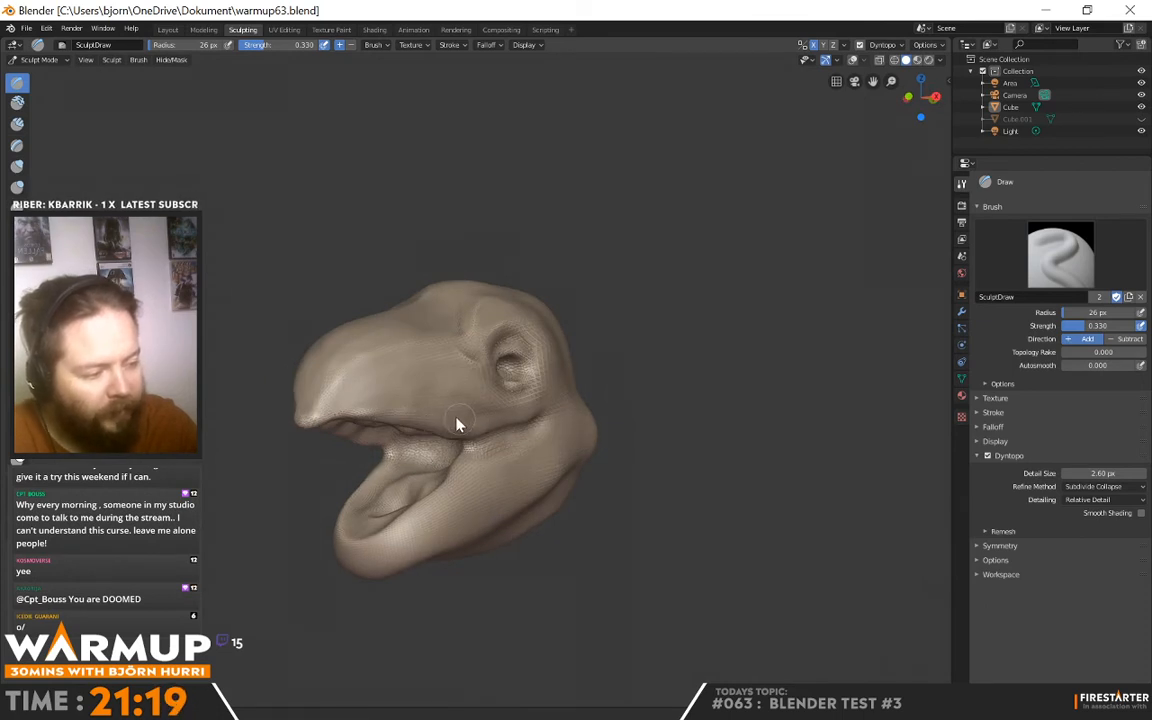
mouse_move(353, 417)
middle_mouse_down()
mouse_move(573, 383)
mouse_move(461, 420)
middle_mouse_up()
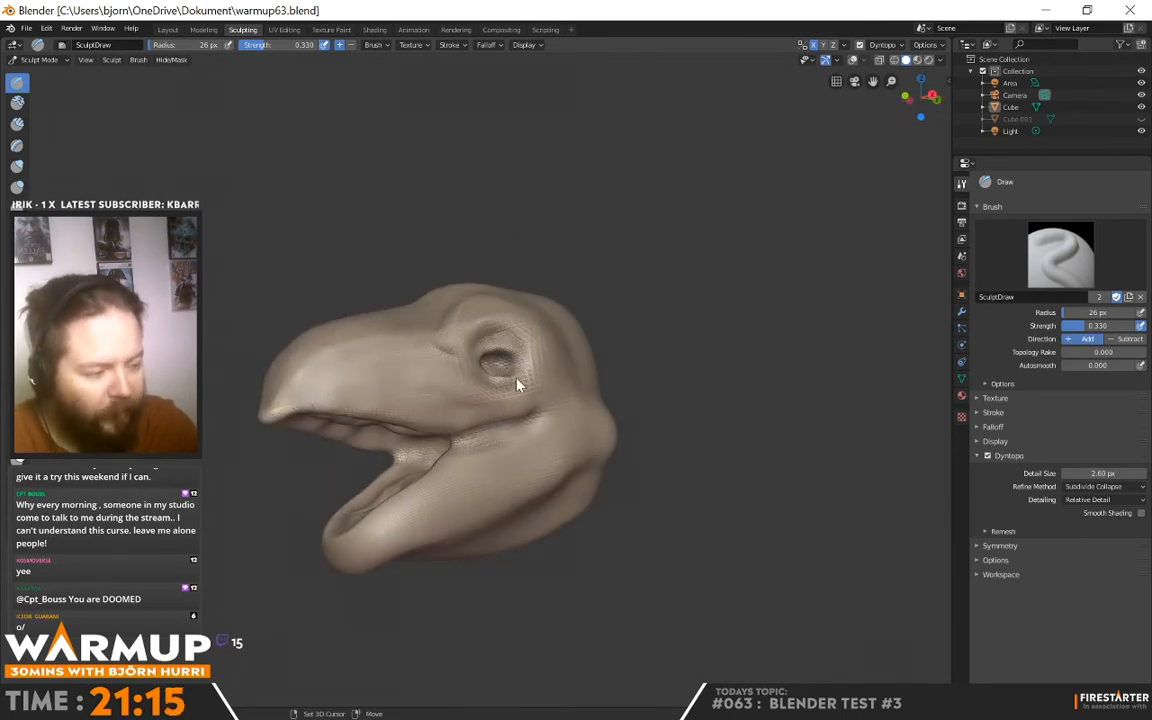
mouse_move(553, 393)
middle_mouse_down()
mouse_move(643, 381)
mouse_move(612, 394)
mouse_move(591, 355)
middle_mouse_up()
key("ctrl+z")
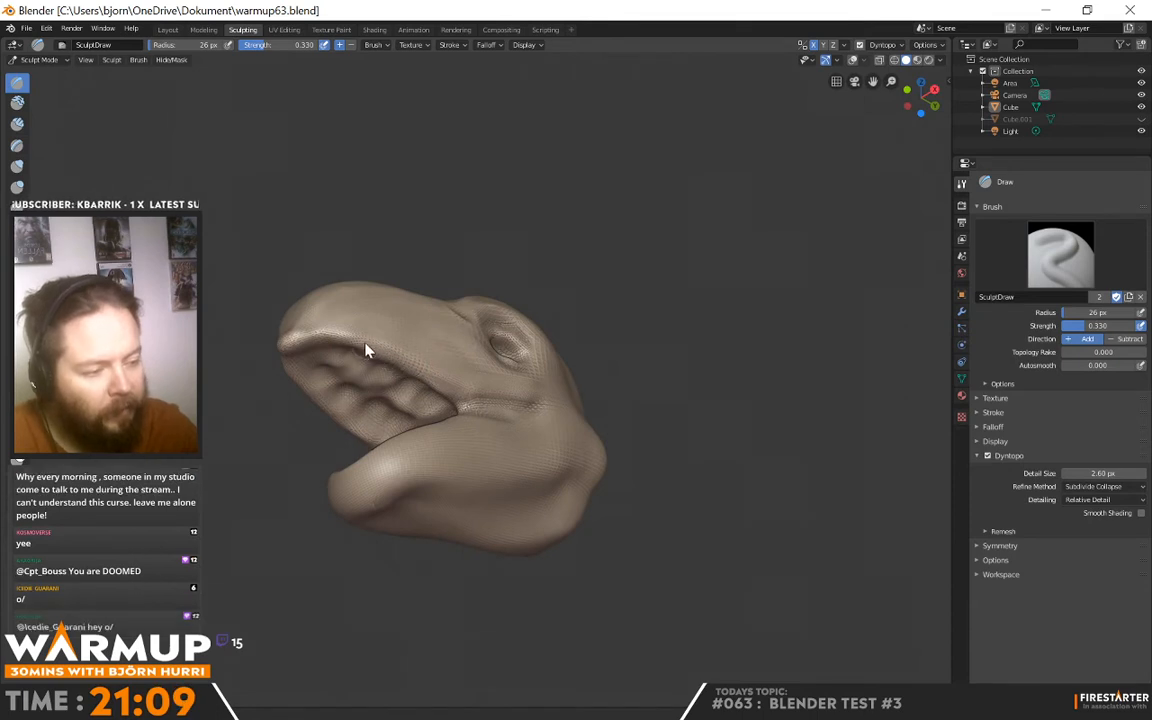
Sculpt the brow ridge and the hollow in front of the eye socket
mouse_move(310, 348)
middle_mouse_down()
mouse_move(560, 347)
mouse_move(509, 381)
mouse_move(590, 397)
mouse_move(537, 375)
middle_mouse_up()
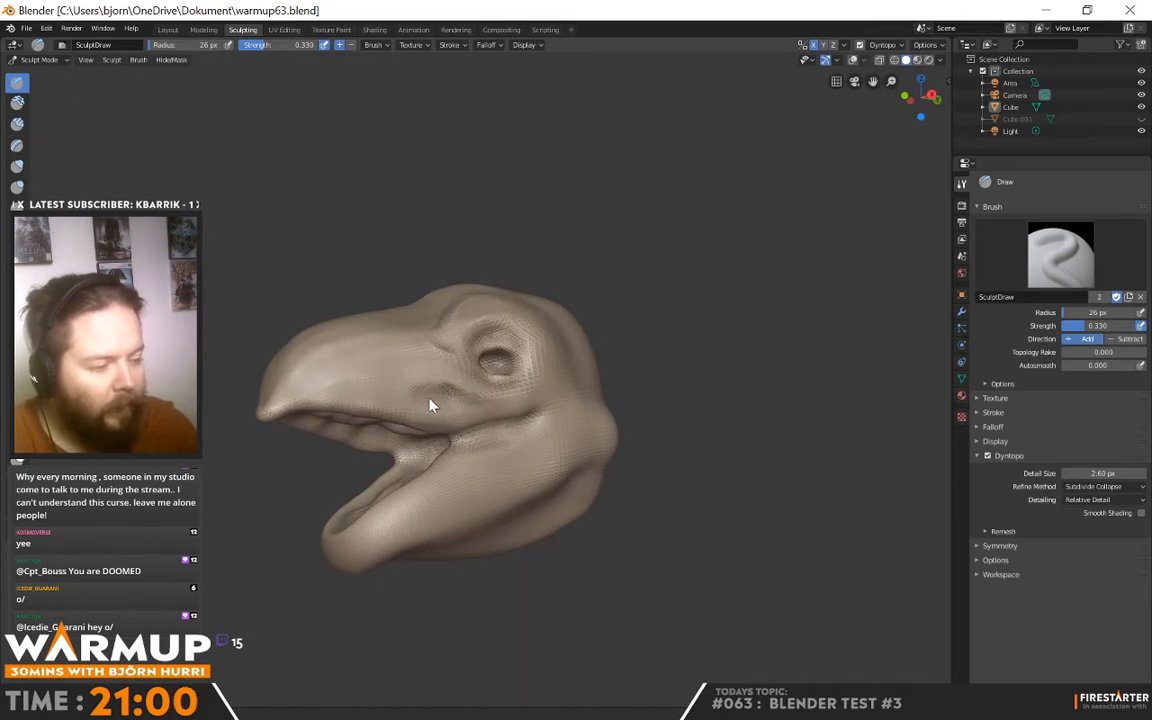
mouse_move(437, 417)
middle_mouse_down()
mouse_move(612, 391)
mouse_move(591, 417)
mouse_move(477, 408)
middle_mouse_up()
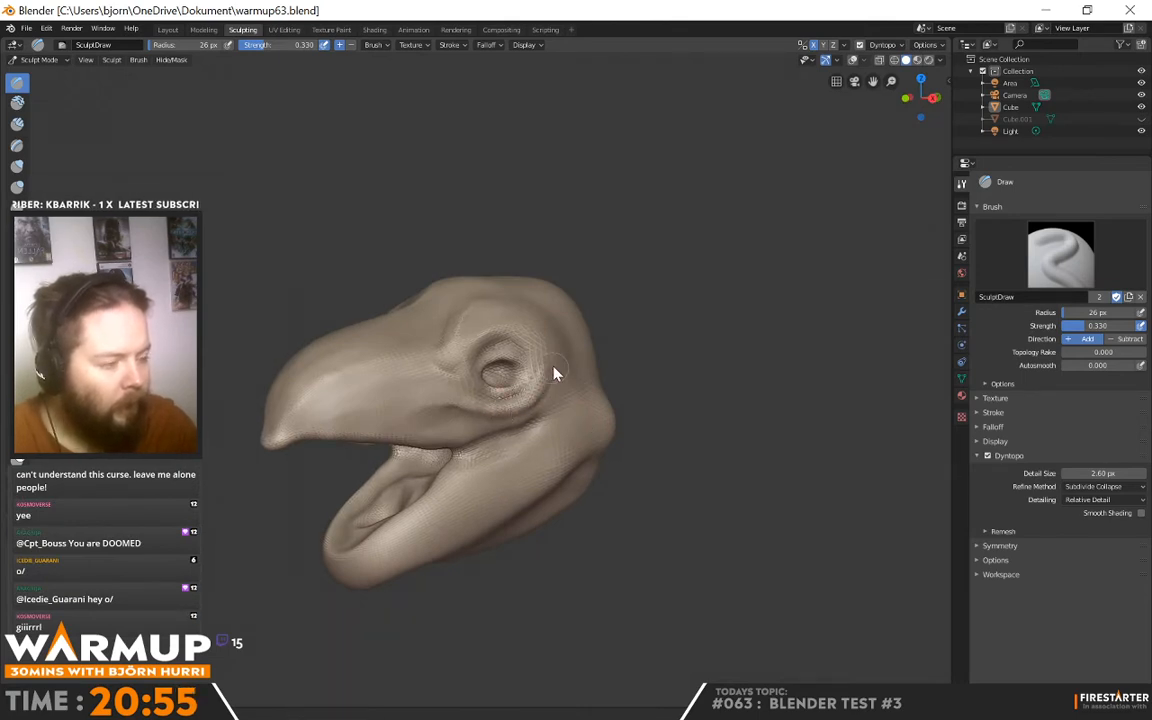
mouse_move(549, 358)
middle_mouse_down()
mouse_move(522, 396)
mouse_move(523, 377)
middle_mouse_up()
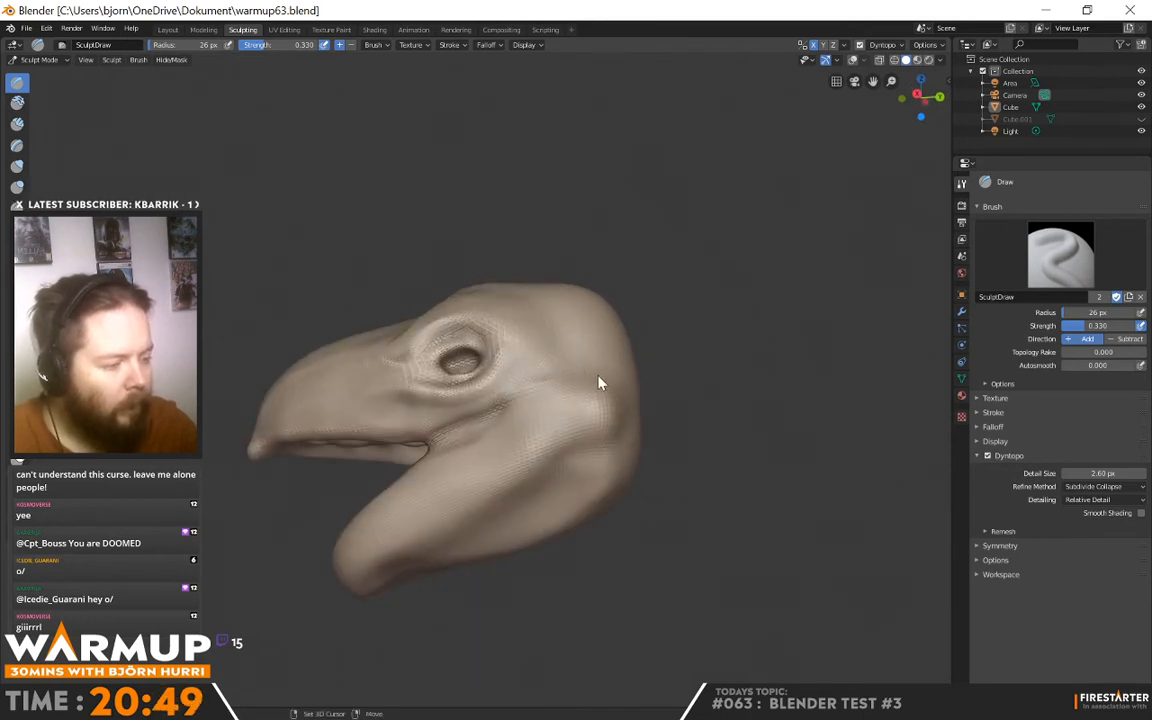
mouse_move(599, 381)
middle_mouse_down()
mouse_move(694, 429)
mouse_move(697, 396)
middle_mouse_up()
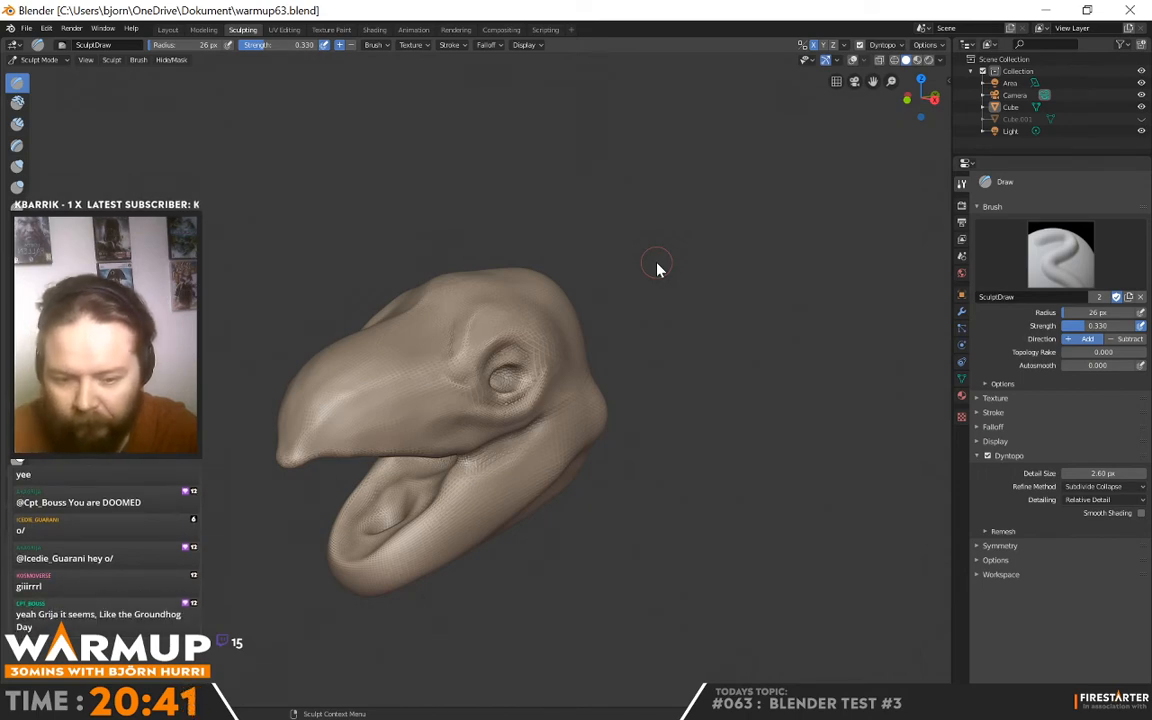
middle_click_drag(591, 404, 497, 455)
mouse_move(475, 461)
left_mouse_down()
mouse_move(490, 415)
mouse_move(476, 386)
mouse_move(463, 411)
mouse_move(481, 427)
mouse_move(457, 386)
left_mouse_up()
mouse_move(472, 462)
middle_mouse_down()
mouse_move(571, 342)
mouse_move(532, 381)
mouse_move(591, 399)
mouse_move(472, 416)
middle_mouse_up()
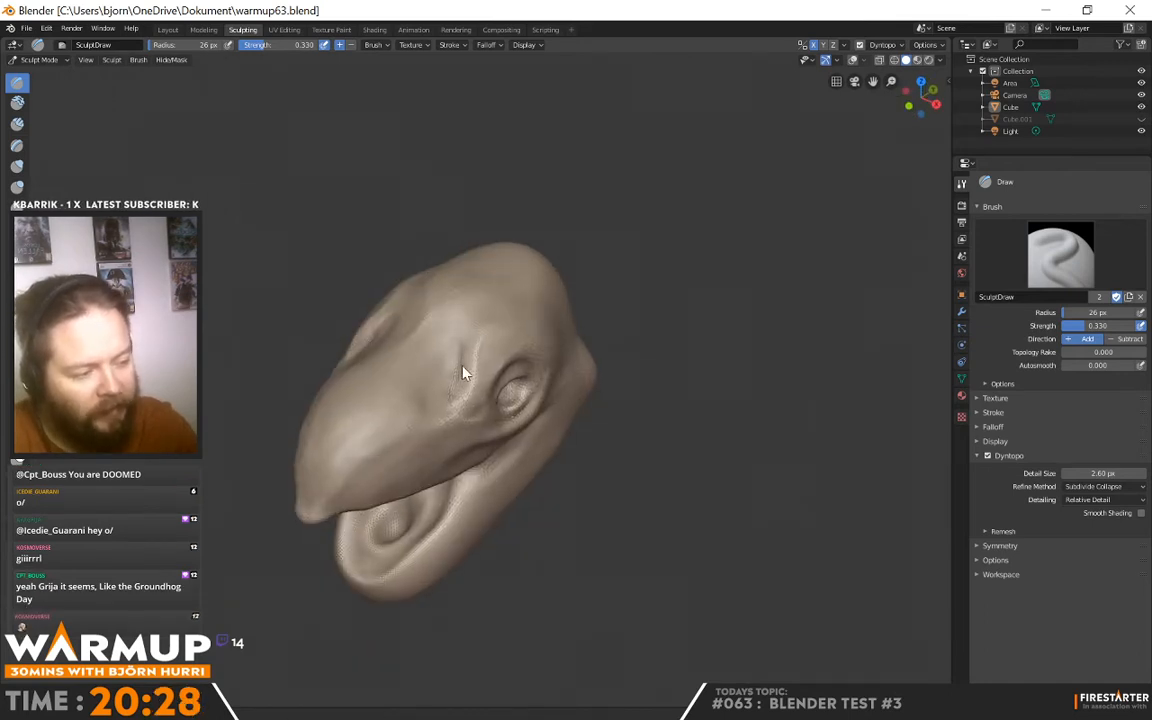
Refine the side of the snout and the rim around the eye, and build up the brow above it
middle_click_drag(648, 342, 558, 308)
mouse_move(462, 322)
left_mouse_down()
mouse_move(396, 355)
mouse_move(406, 382)
mouse_move(373, 378)
left_mouse_up()
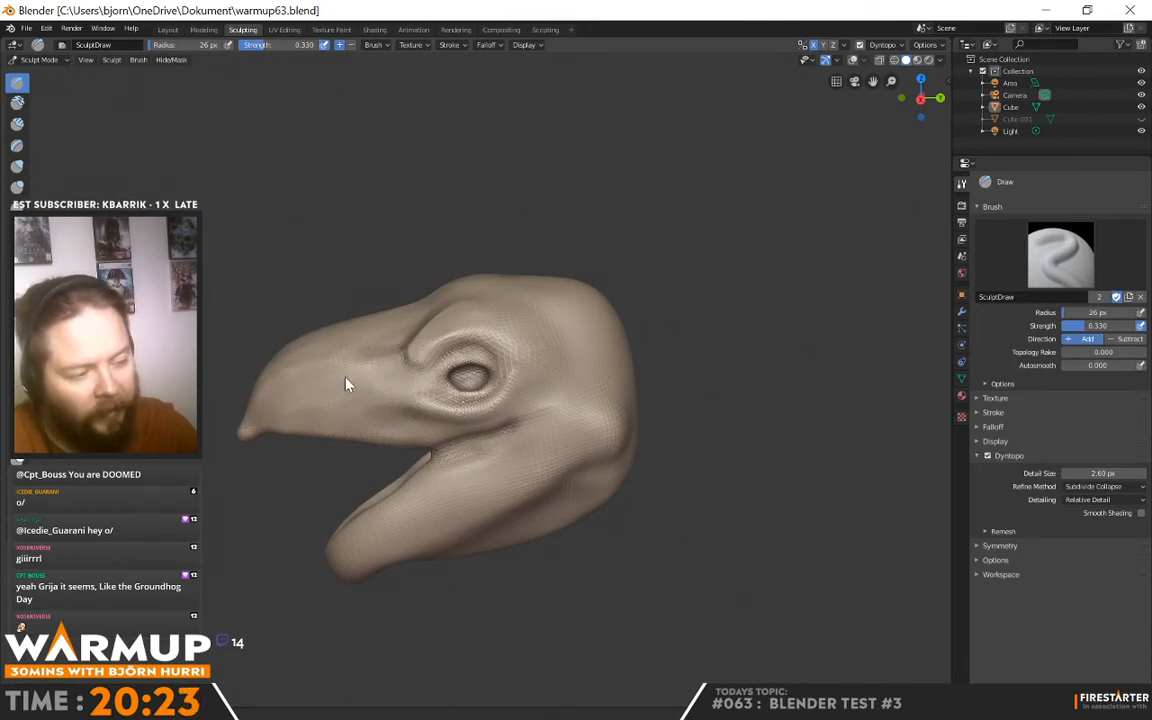
middle_click_drag(535, 316, 577, 370)
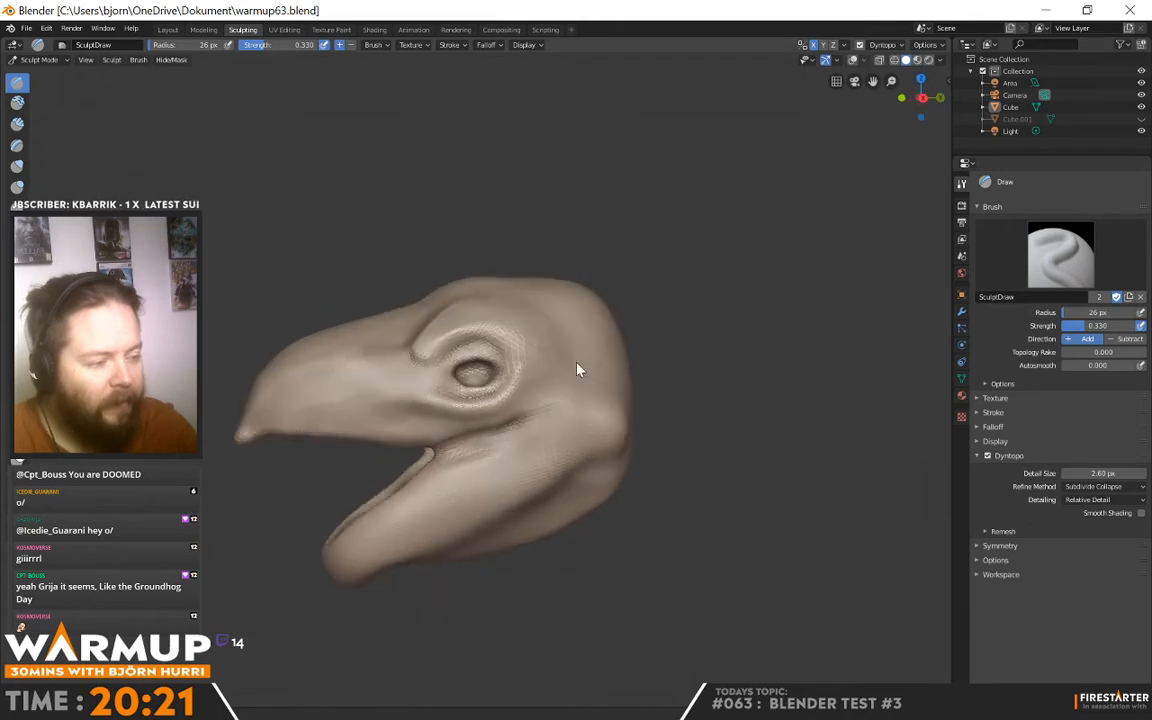
left_click_drag(445, 345, 470, 378)
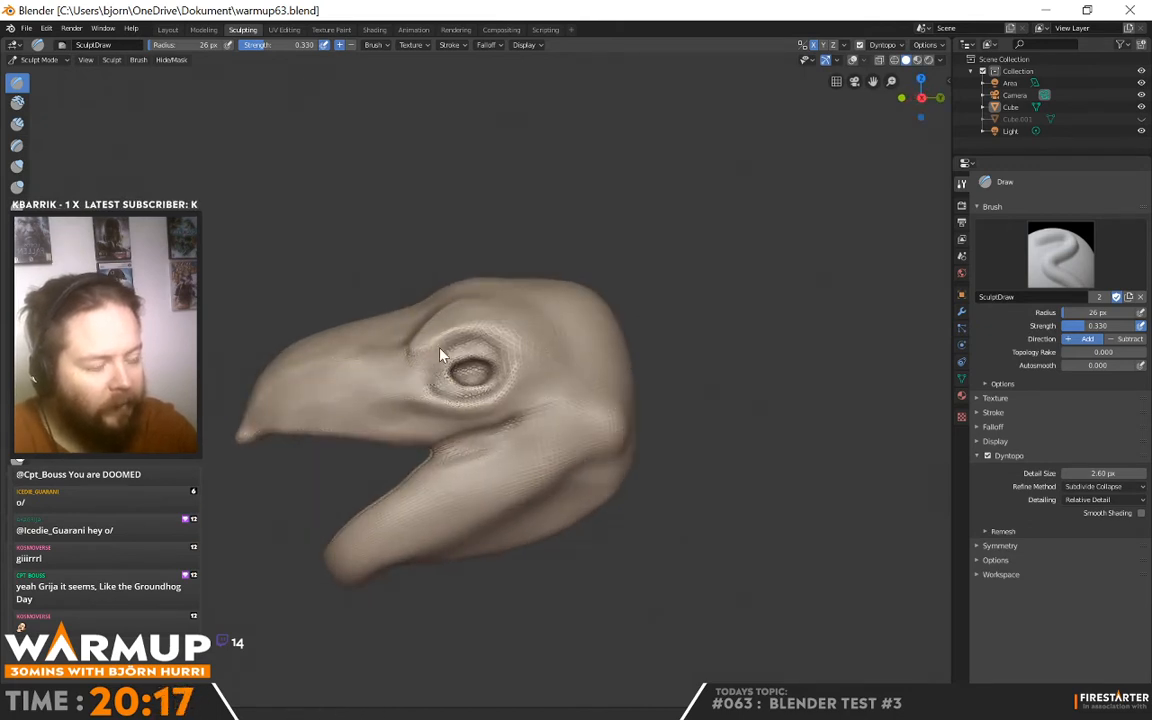
middle_click_drag(440, 355, 584, 342)
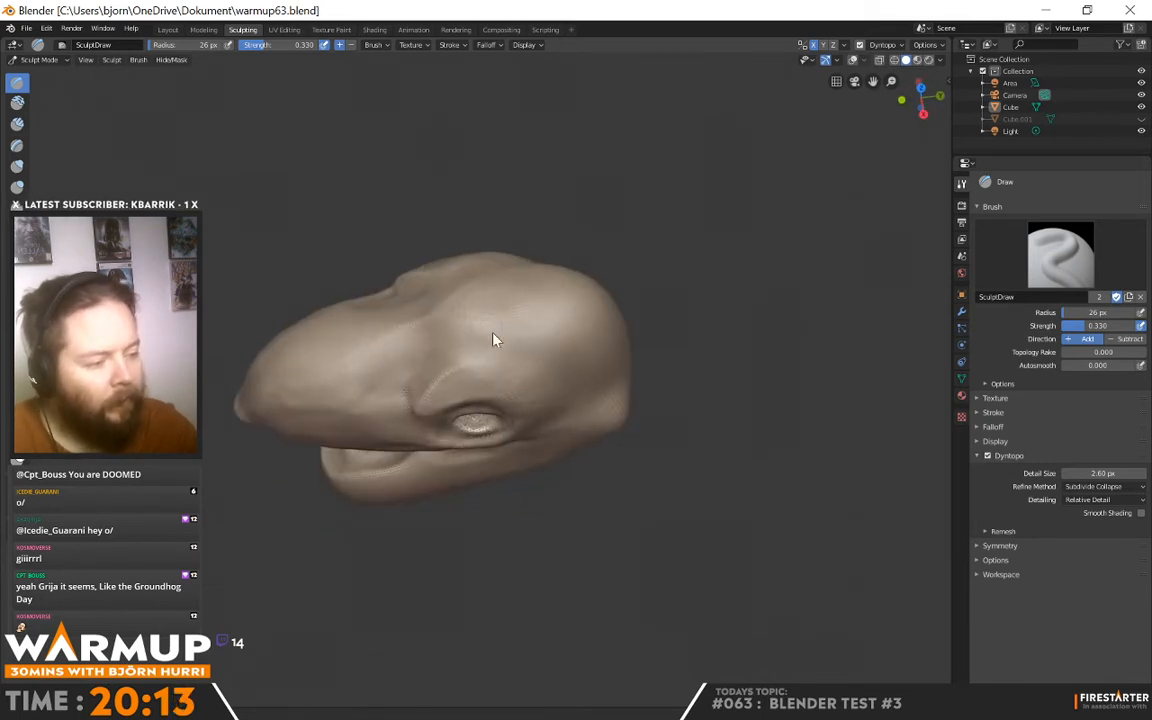
mouse_move(493, 340)
left_mouse_down()
mouse_move(504, 352)
mouse_move(458, 368)
mouse_move(545, 342)
mouse_move(468, 363)
mouse_move(556, 365)
left_mouse_up()
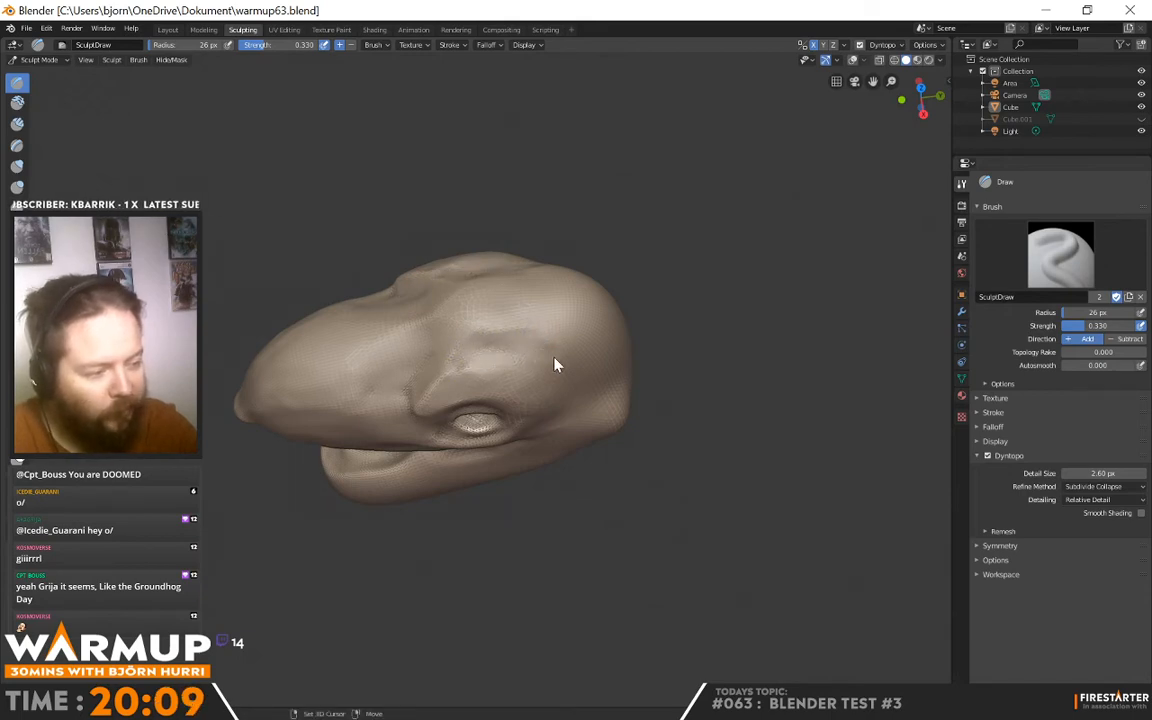
Reduce the brush radius to 16 px and smooth the fold at the corner of the mouth
mouse_move(556, 365)
middle_mouse_down()
mouse_move(560, 393)
mouse_move(681, 345)
mouse_move(774, 283)
mouse_move(699, 347)
mouse_move(829, 360)
mouse_move(699, 393)
mouse_move(612, 373)
mouse_move(643, 378)
mouse_move(660, 352)
mouse_move(586, 396)
mouse_move(602, 370)
mouse_move(563, 357)
mouse_move(563, 404)
middle_mouse_up()
right_click(563, 404)
left_click_drag(568, 404, 568, 403)
mouse_move(482, 404)
left_mouse_down("shift")
mouse_move(516, 413)
mouse_move(505, 409)
left_mouse_up("shift")
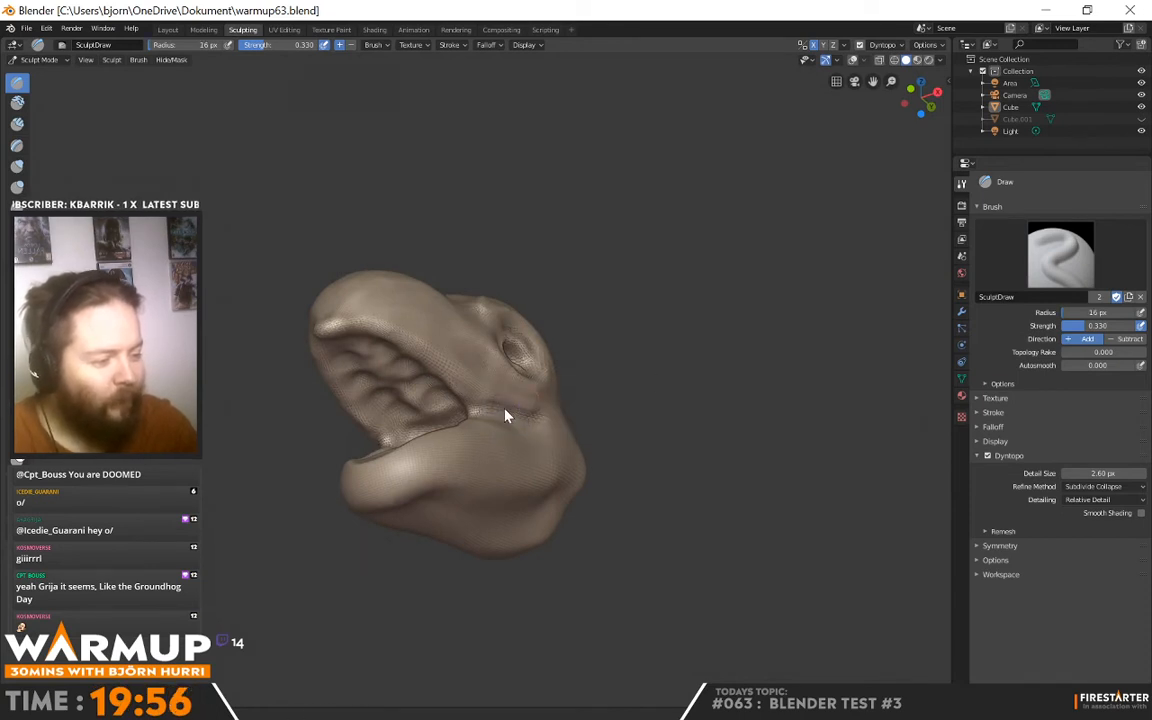
Carve the groove beside the tongue inside the lower jaw to define its edges
mouse_move(563, 378)
middle_mouse_down()
mouse_move(618, 428)
mouse_move(589, 447)
middle_mouse_up()
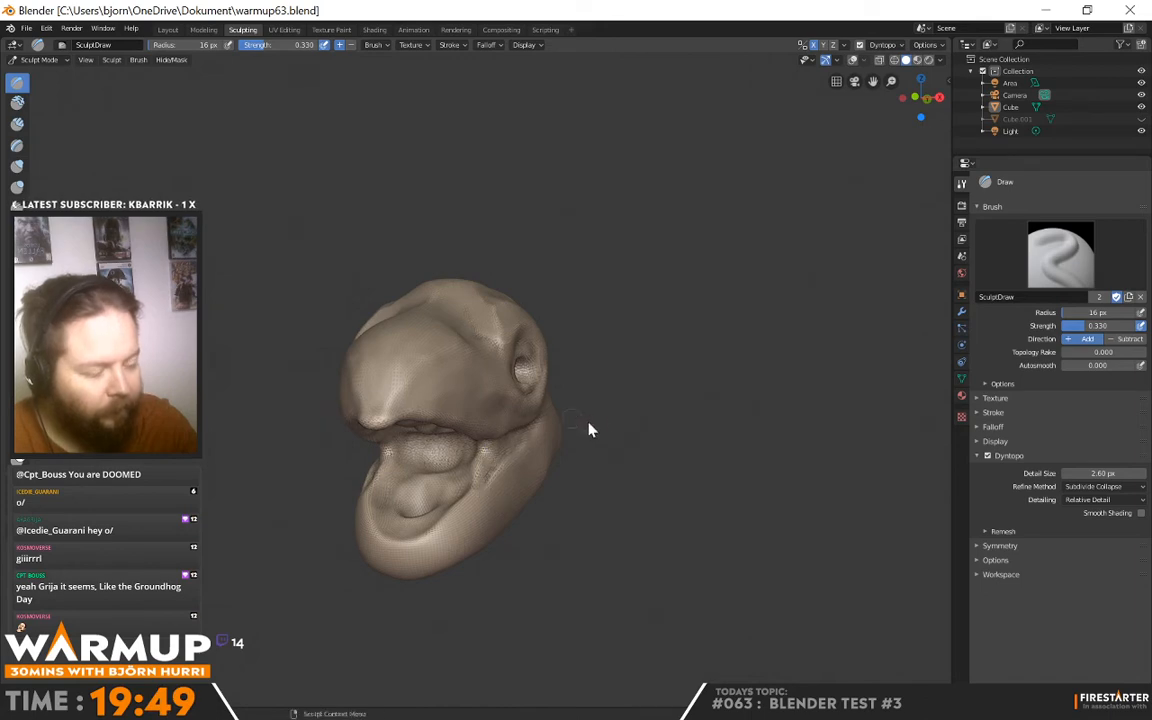
middle_click_drag(589, 430, 656, 419)
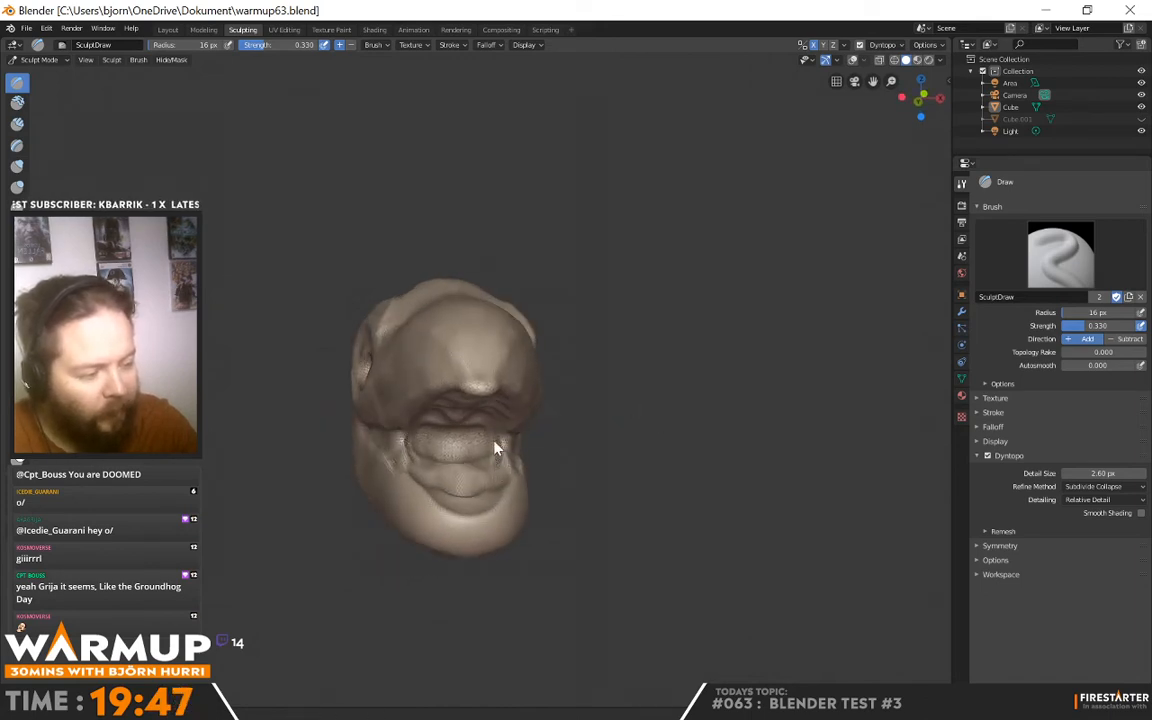
mouse_move(491, 465)
middle_mouse_down()
mouse_move(573, 465)
mouse_move(539, 477)
middle_mouse_up()
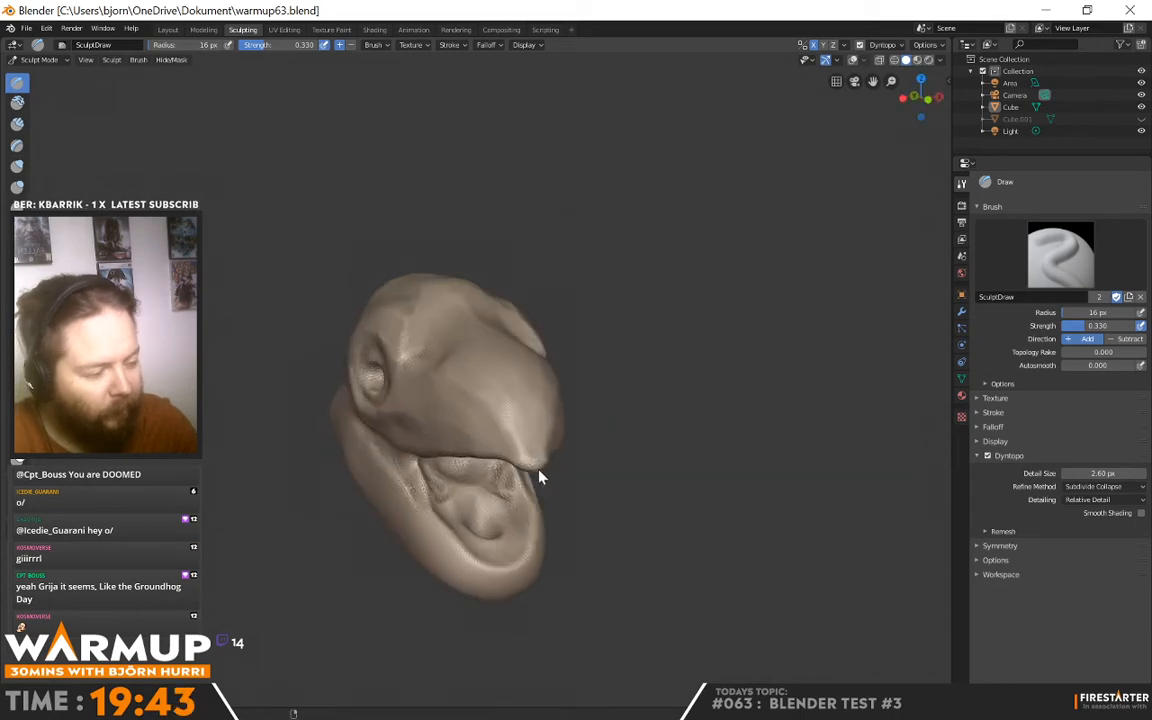
mouse_move(502, 490)
left_mouse_down("ctrl")
mouse_move(500, 469)
mouse_move(516, 502)
mouse_move(494, 465)
mouse_move(500, 499)
left_mouse_up("ctrl")
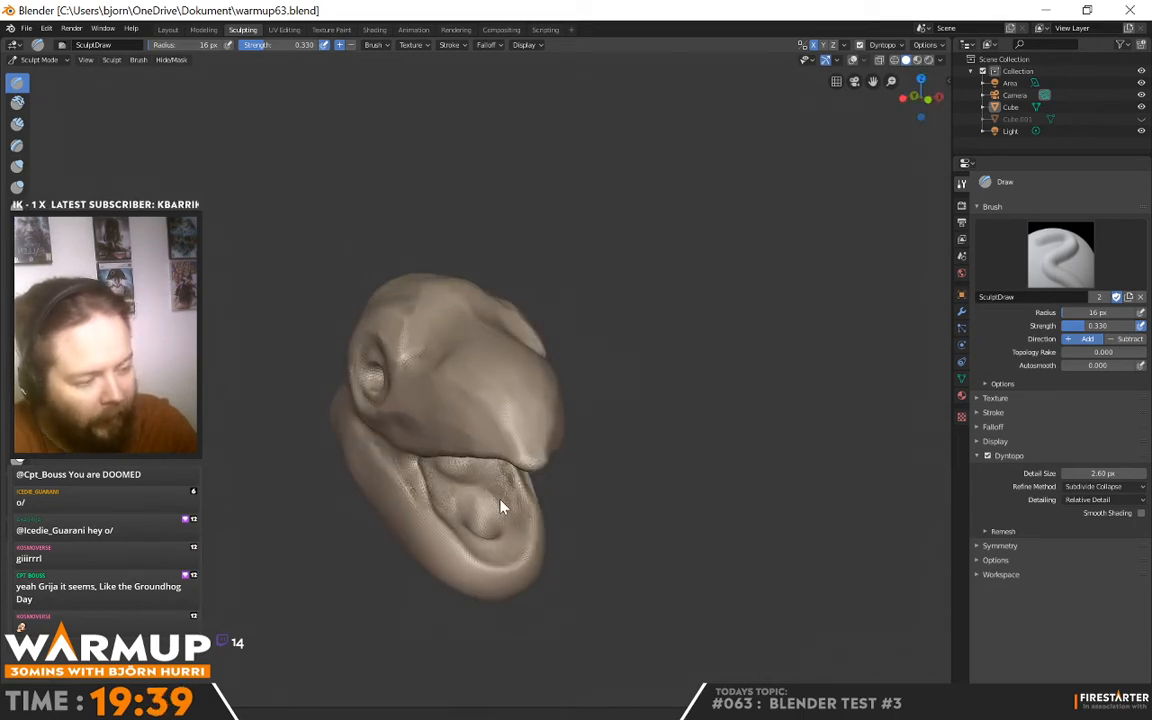
mouse_move(506, 481)
middle_mouse_down()
mouse_move(599, 411)
mouse_move(553, 404)
mouse_move(577, 409)
mouse_move(527, 437)
middle_mouse_up()
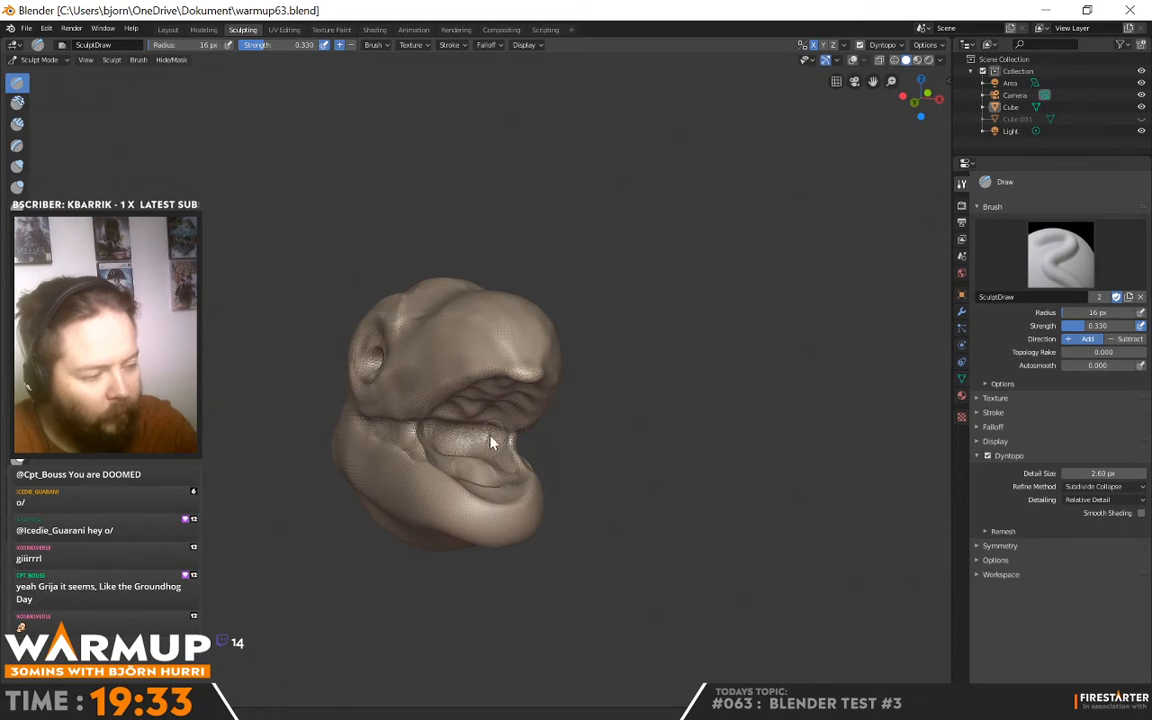
mouse_move(468, 411)
middle_mouse_down()
mouse_move(566, 404)
mouse_move(527, 415)
mouse_move(576, 452)
middle_mouse_up()
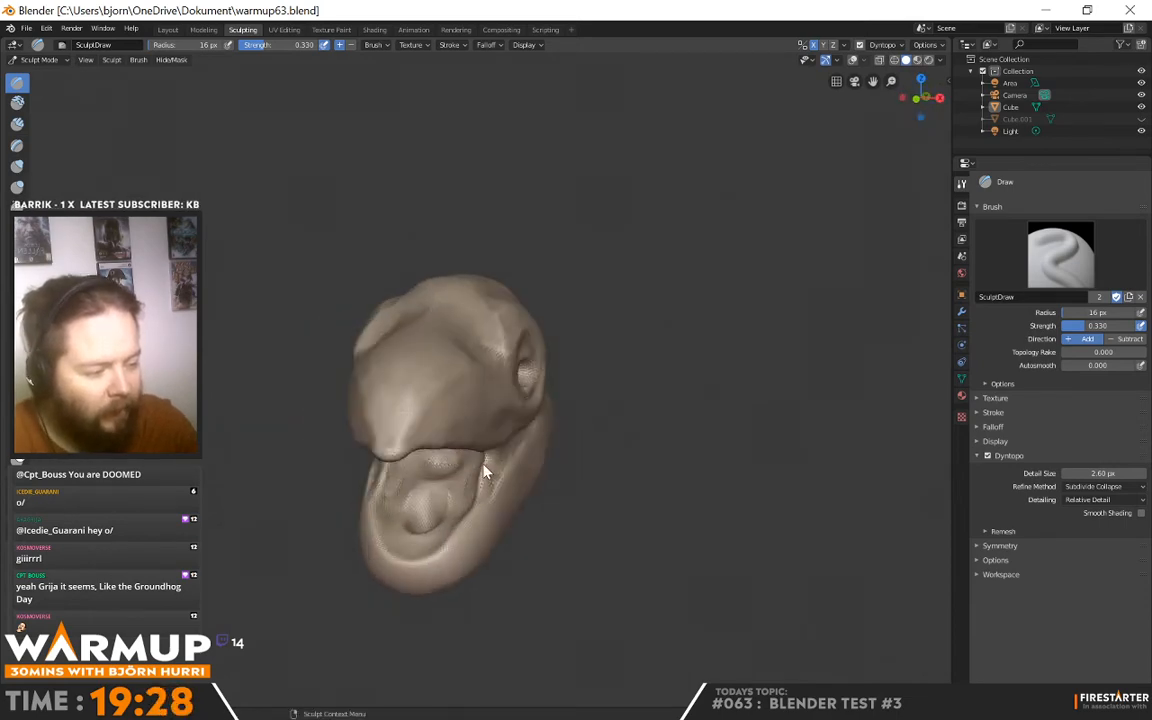
mouse_move(499, 470)
middle_mouse_down()
mouse_move(491, 429)
mouse_move(545, 463)
mouse_move(571, 458)
mouse_move(519, 481)
middle_mouse_up()
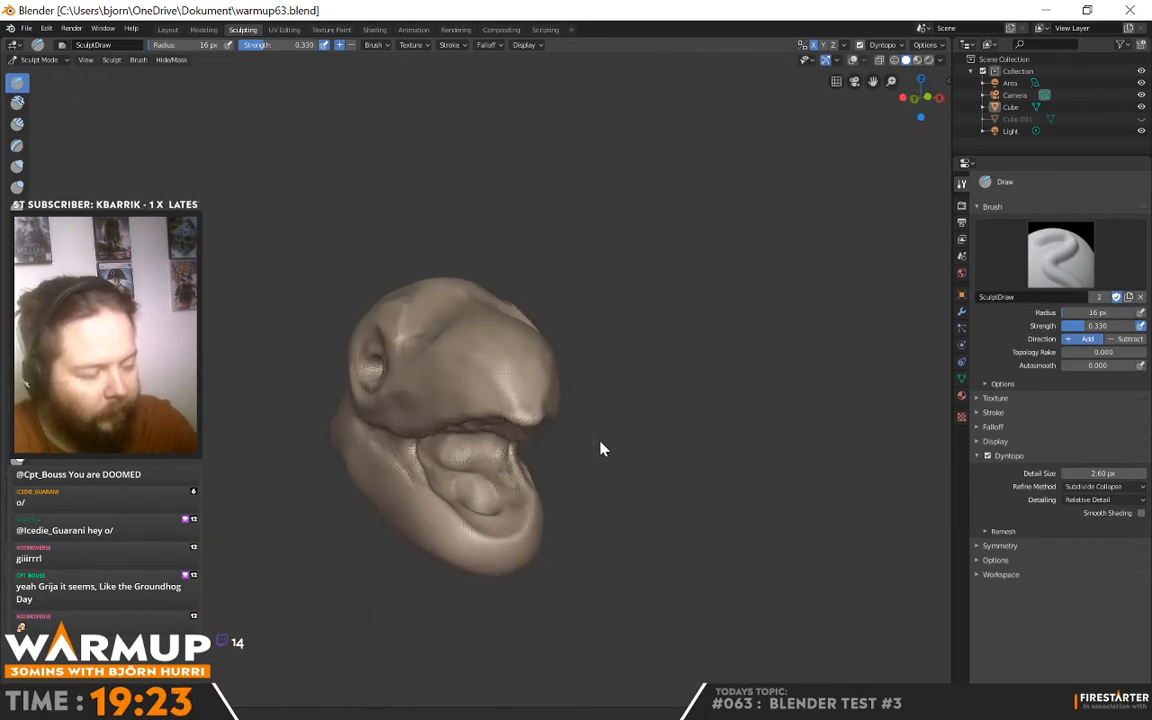
Build up the skin fold running back from the corner of the mouth beneath the eye
mouse_move(602, 450)
middle_mouse_down()
mouse_move(534, 419)
mouse_move(489, 419)
mouse_move(517, 414)
middle_mouse_up()
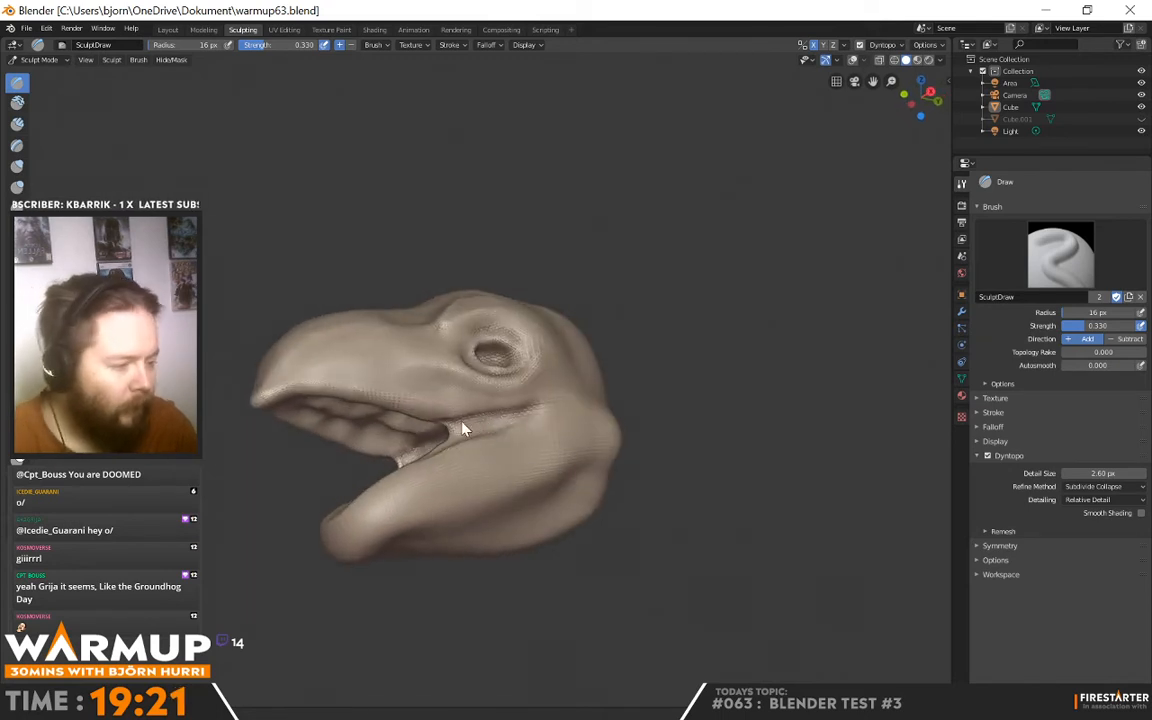
left_click_drag(488, 413, 523, 411)
mouse_move(524, 417)
middle_mouse_down()
mouse_move(540, 440)
mouse_move(522, 432)
mouse_move(603, 446)
mouse_move(540, 442)
middle_mouse_up()
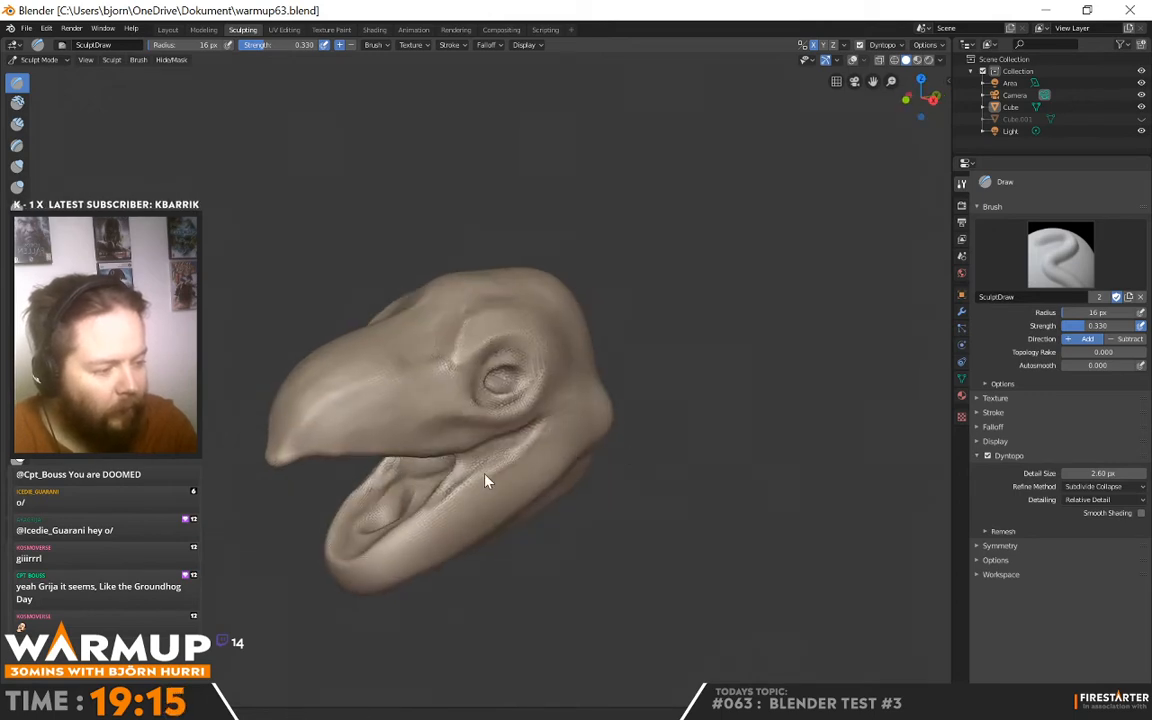
Add a raised lip ridge along the rim of the lower jaw, continuing around its front tip
left_click_drag(452, 491, 366, 557)
mouse_move(358, 568)
middle_mouse_down()
mouse_move(471, 514)
mouse_move(440, 527)
middle_mouse_up()
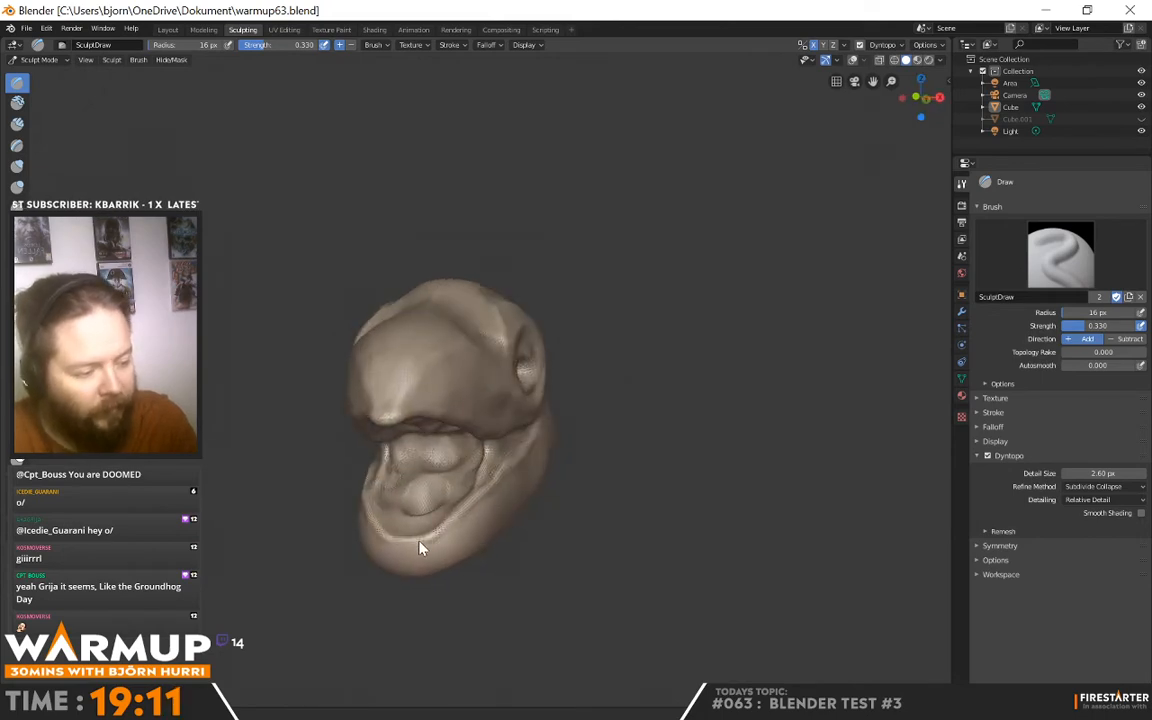
mouse_move(514, 507)
middle_mouse_down()
mouse_move(478, 507)
mouse_move(357, 560)
middle_mouse_up()
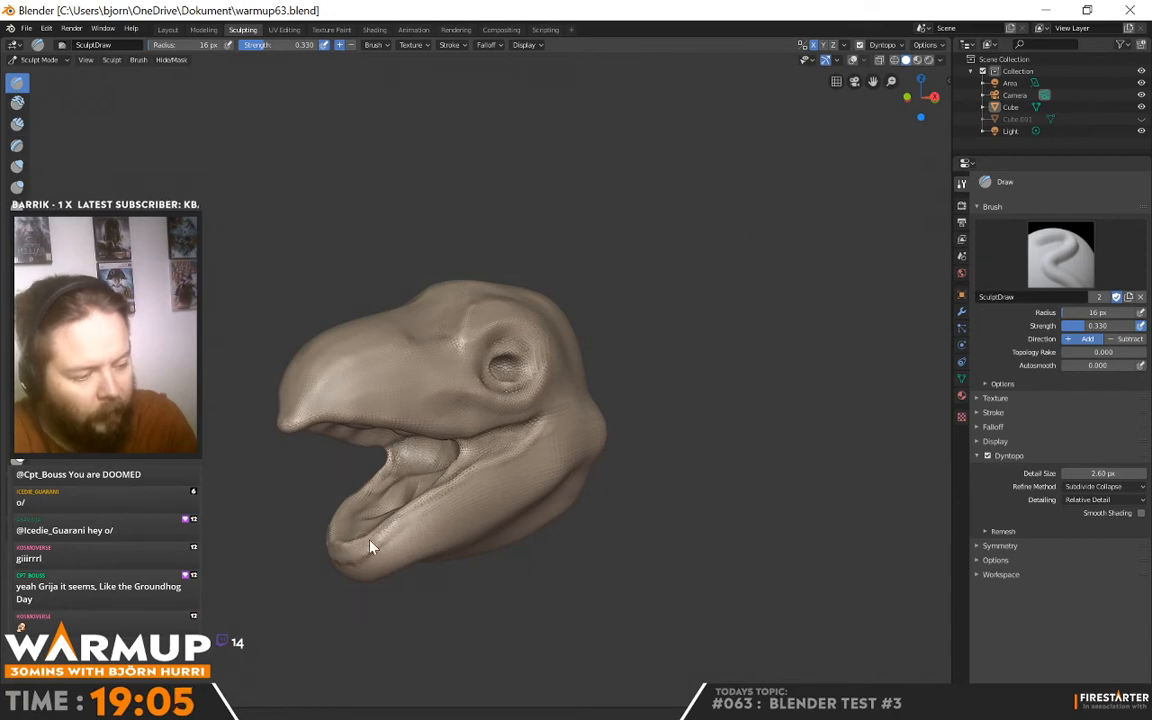
mouse_move(604, 425)
middle_mouse_down()
mouse_move(545, 442)
mouse_move(638, 465)
mouse_move(581, 435)
middle_mouse_up()
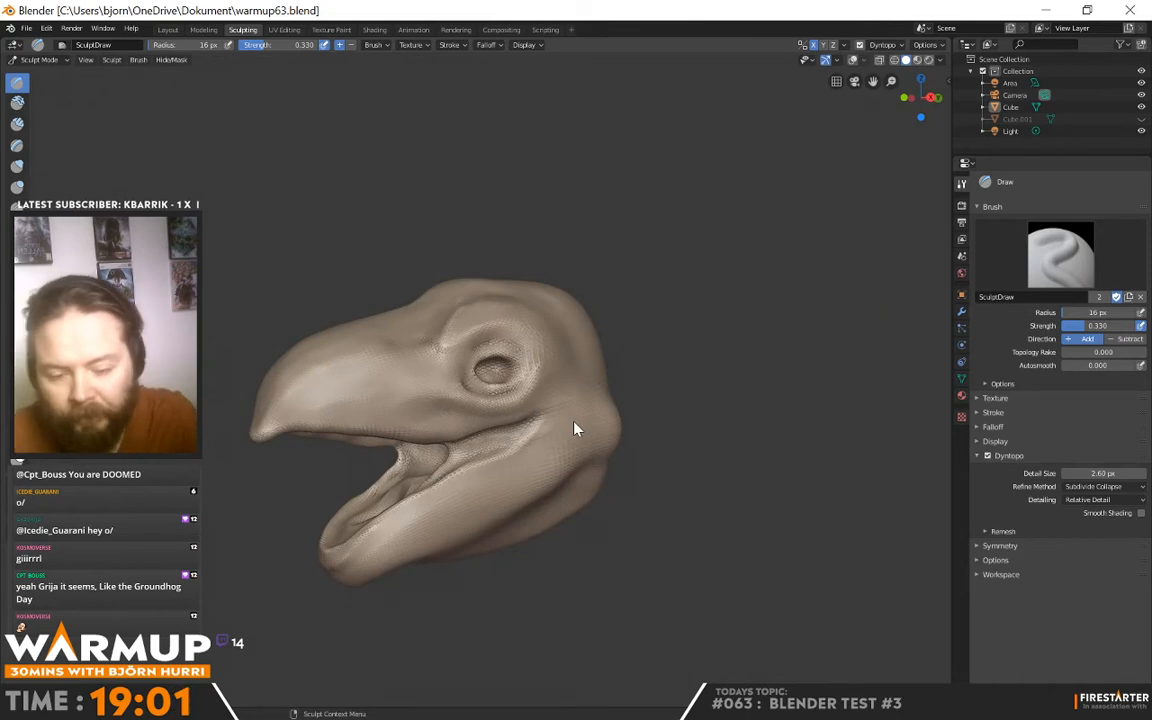
Preview the head in rendered shading from both sides, and return to solid shading
mouse_move(470, 424)
middle_mouse_down()
mouse_move(620, 452)
mouse_move(653, 321)
middle_mouse_up()
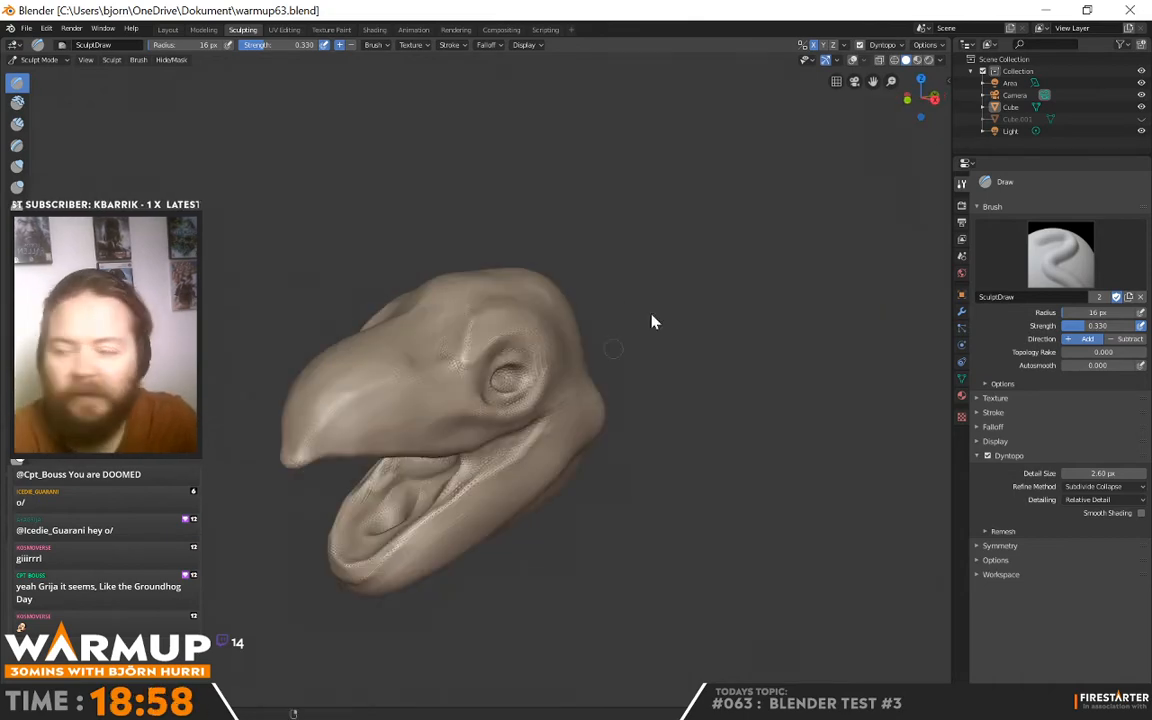
left_click(928, 60)
mouse_move(643, 455)
middle_mouse_down()
mouse_move(803, 452)
mouse_move(771, 471)
mouse_move(661, 419)
mouse_move(530, 463)
mouse_move(549, 497)
mouse_move(746, 481)
mouse_move(545, 491)
mouse_move(664, 500)
mouse_move(560, 430)
middle_mouse_up()
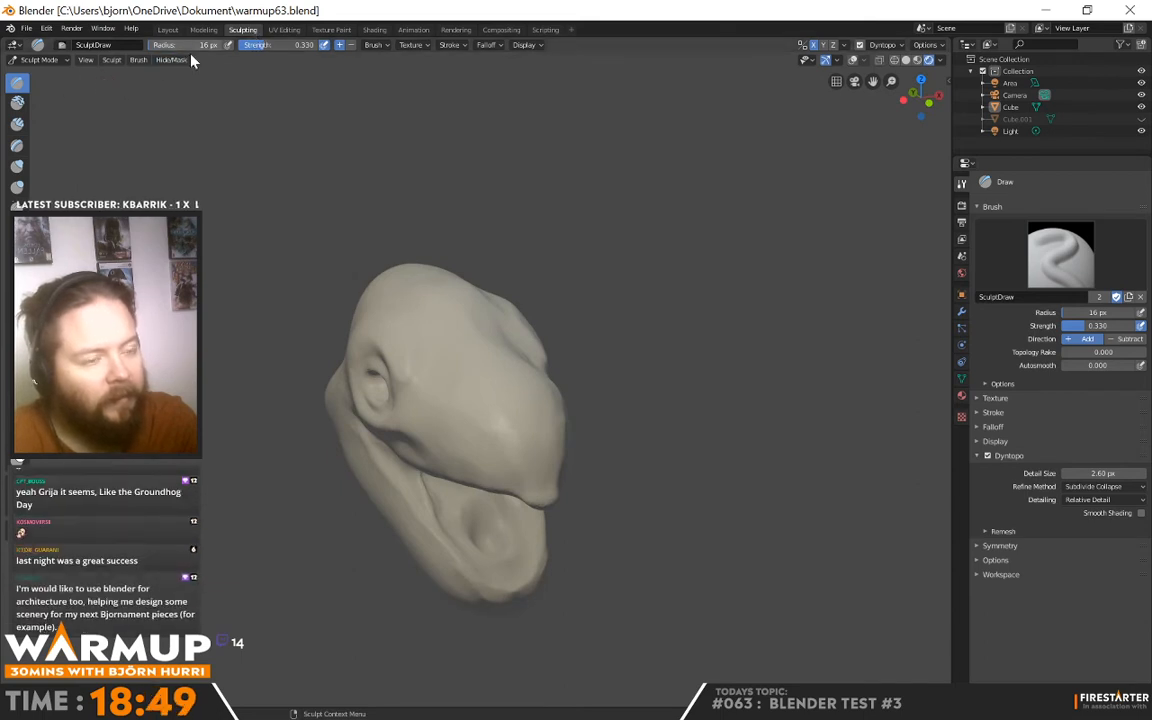
middle_click_drag(442, 497, 490, 433)
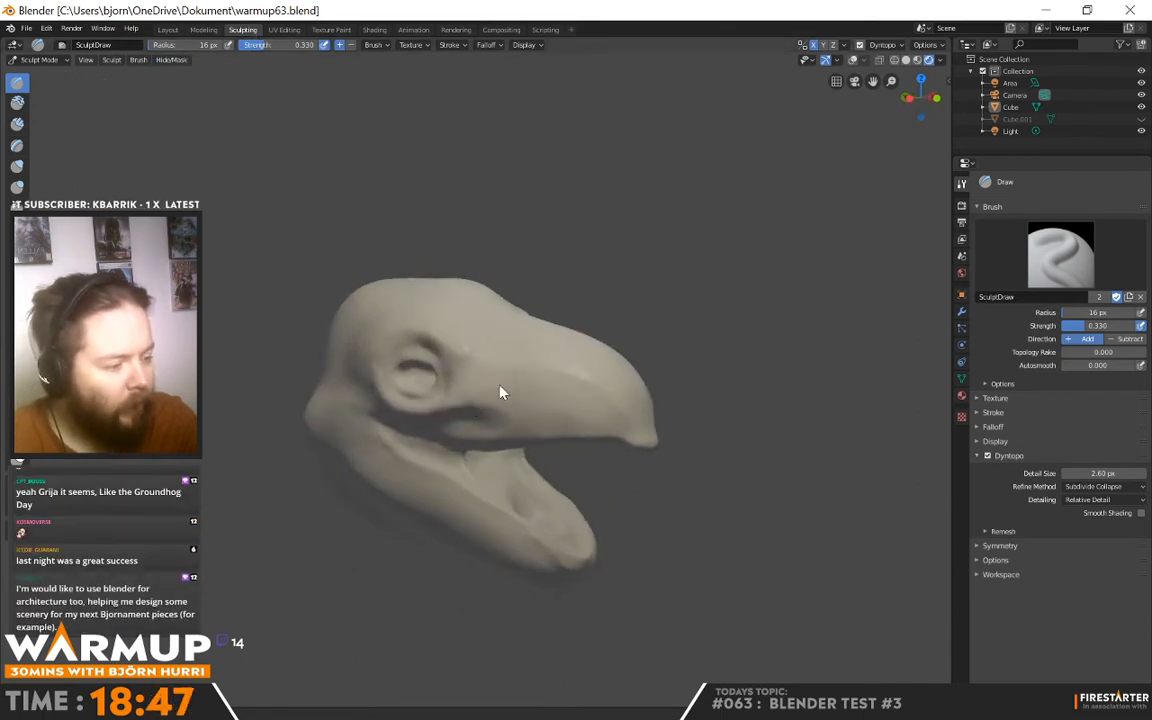
left_click(906, 59)
middle_click_drag(686, 473, 524, 473)
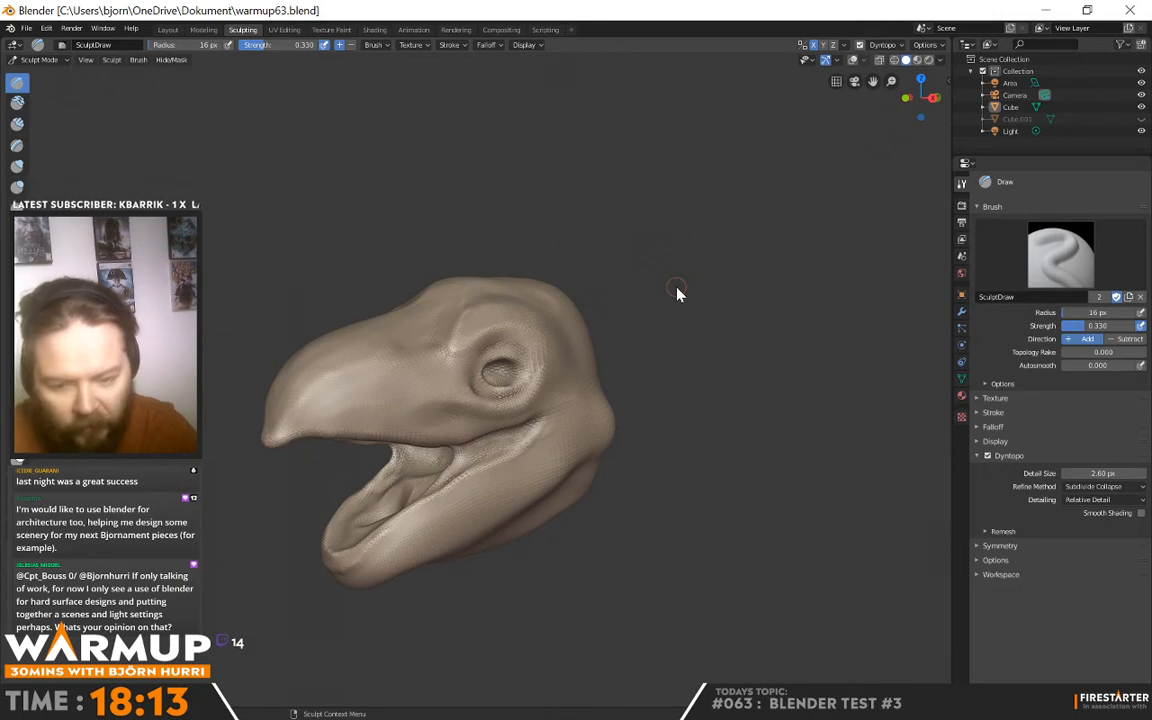
Extend the cheek fold from behind the mouth corner back to the rear of the jaw
mouse_move(677, 293)
middle_mouse_down()
mouse_move(597, 455)
mouse_move(661, 450)
mouse_move(506, 425)
mouse_move(586, 442)
middle_mouse_up()
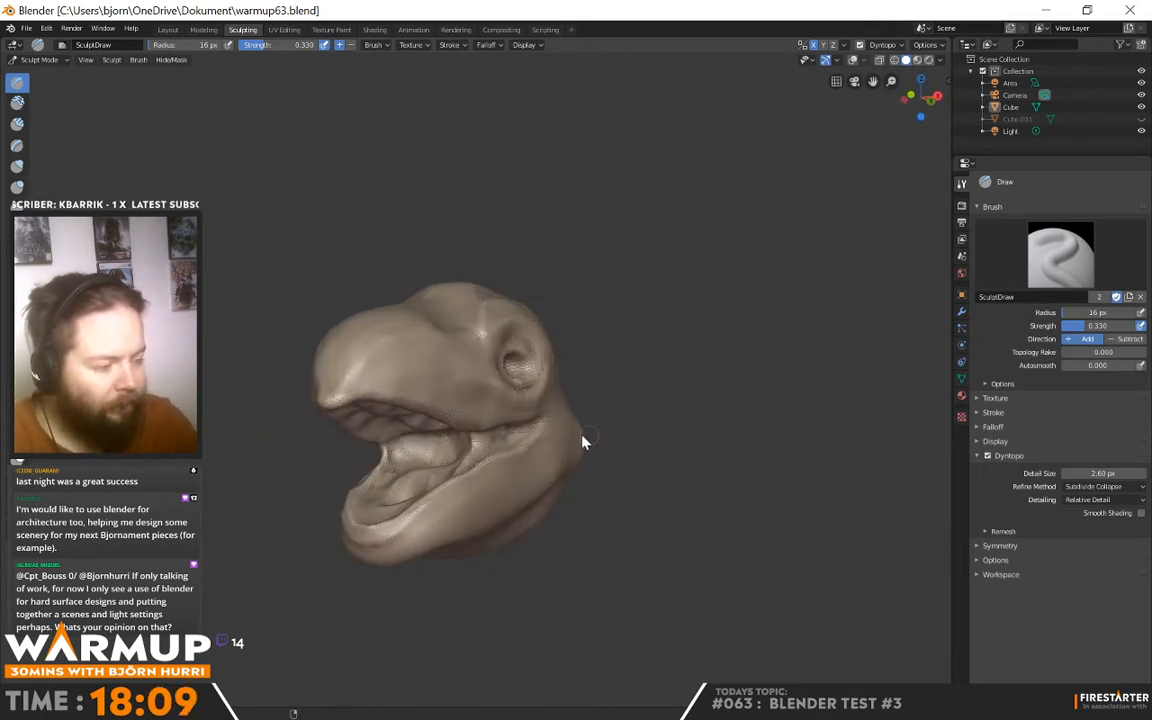
mouse_move(481, 452)
middle_mouse_down()
mouse_move(586, 411)
mouse_move(532, 432)
mouse_move(568, 453)
mouse_move(534, 429)
middle_mouse_up()
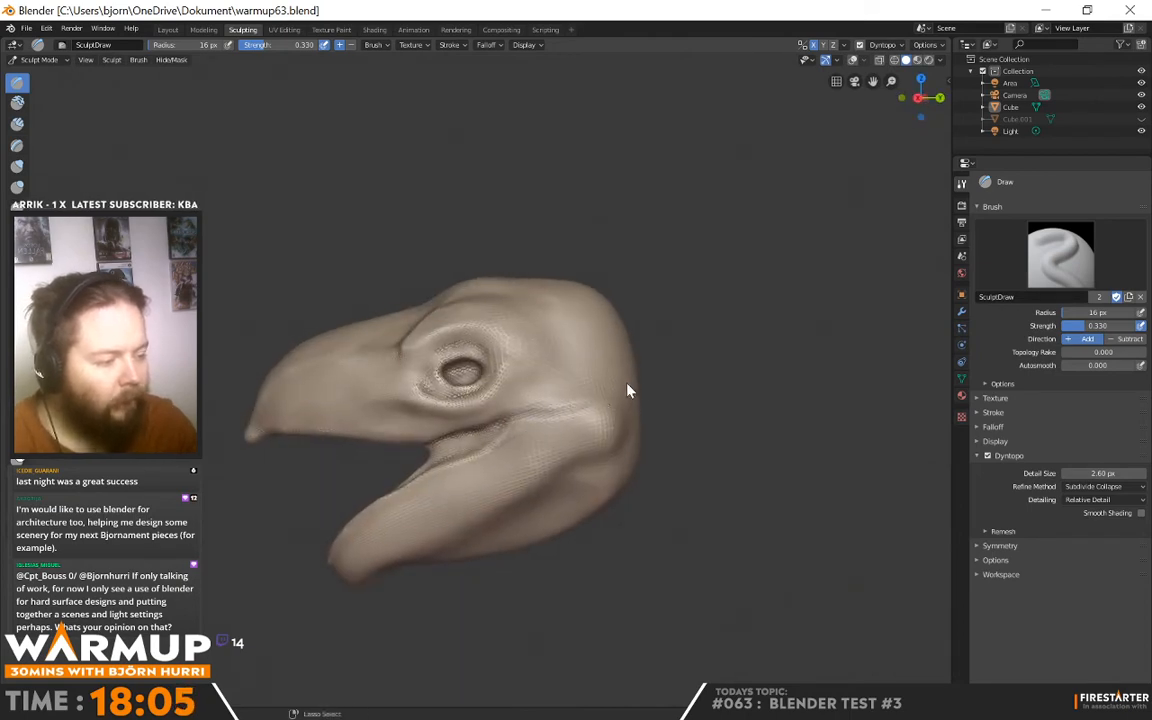
middle_click_drag(627, 388, 509, 438)
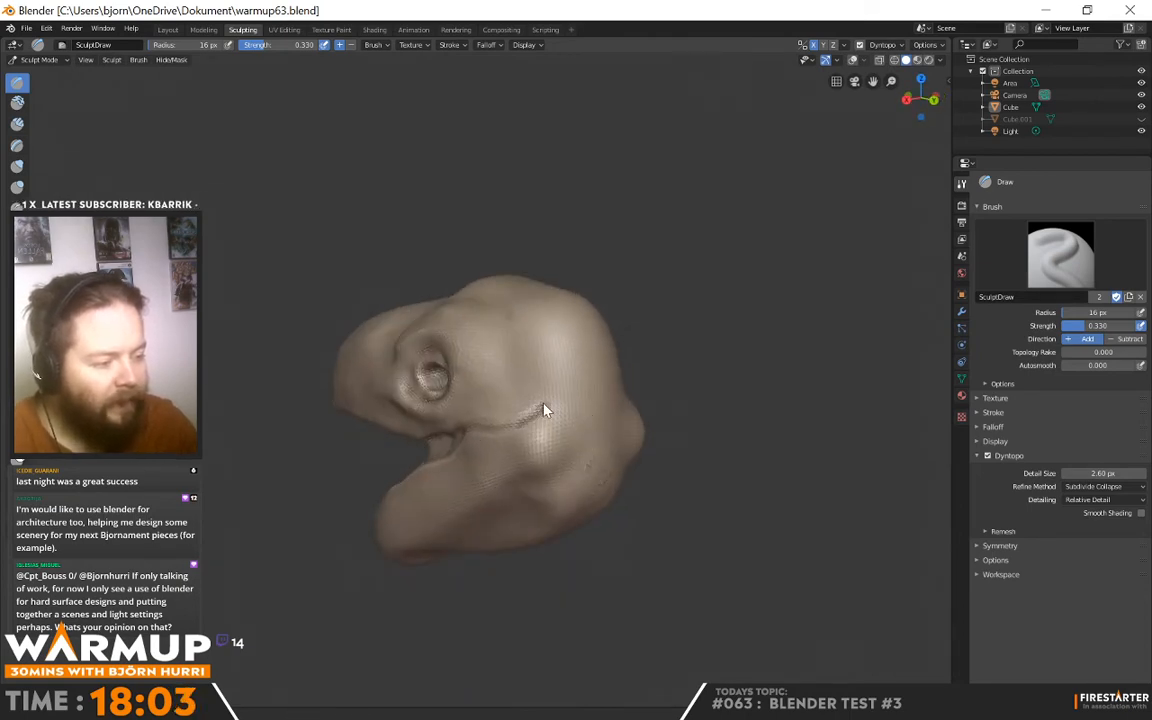
mouse_move(546, 404)
left_mouse_down()
mouse_move(476, 437)
mouse_move(535, 430)
mouse_move(490, 438)
left_mouse_up()
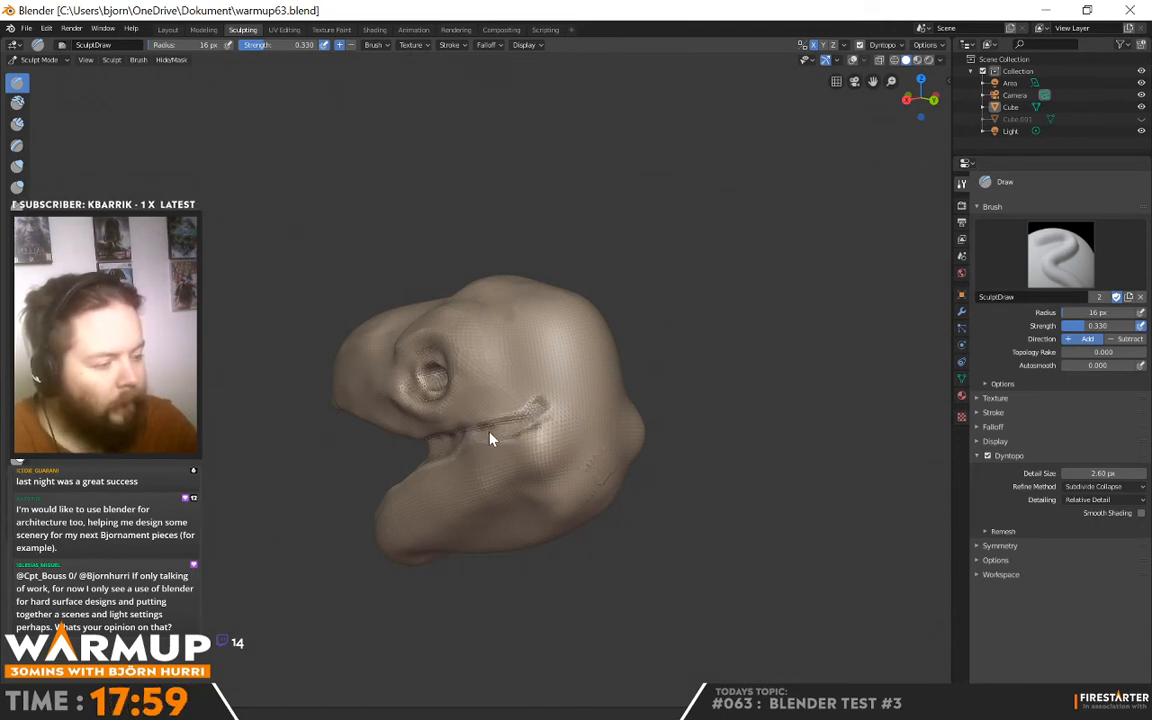
mouse_move(528, 434)
middle_mouse_down()
mouse_move(791, 380)
mouse_move(620, 429)
middle_mouse_up()
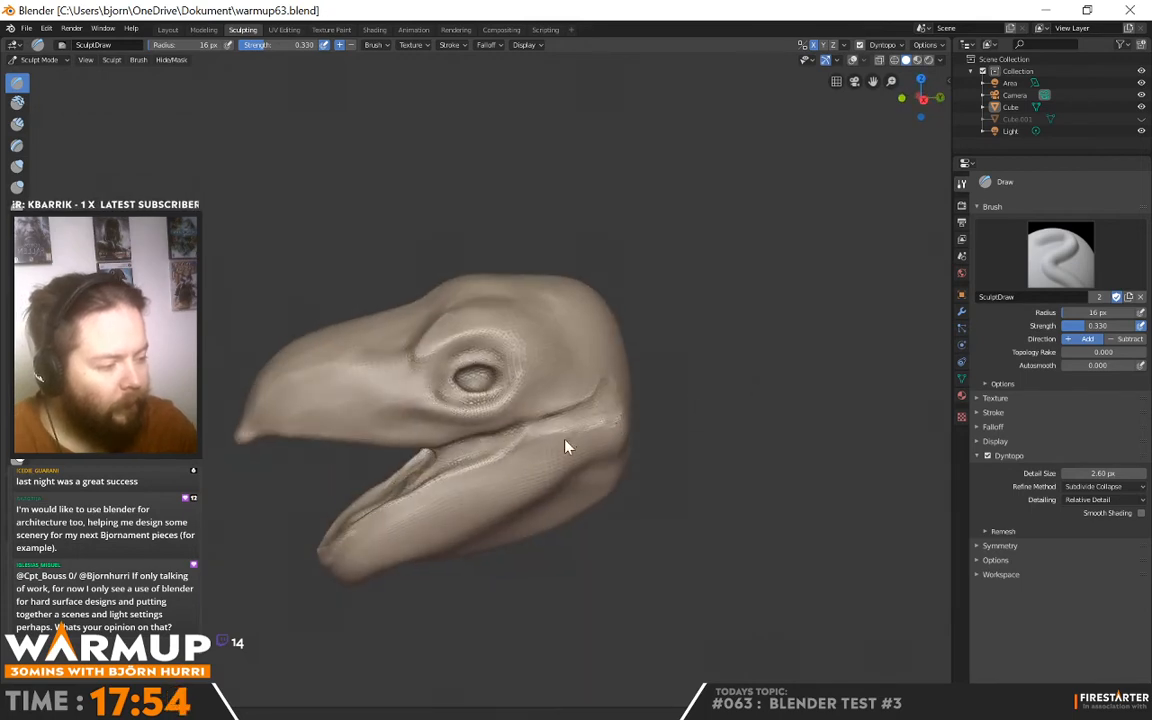
Build up the muscle fold along the rear of the lower jaw, behind the mouth corner
mouse_move(566, 437)
left_mouse_down()
mouse_move(614, 433)
mouse_move(553, 442)
mouse_move(571, 458)
mouse_move(535, 478)
mouse_move(594, 456)
left_mouse_up()
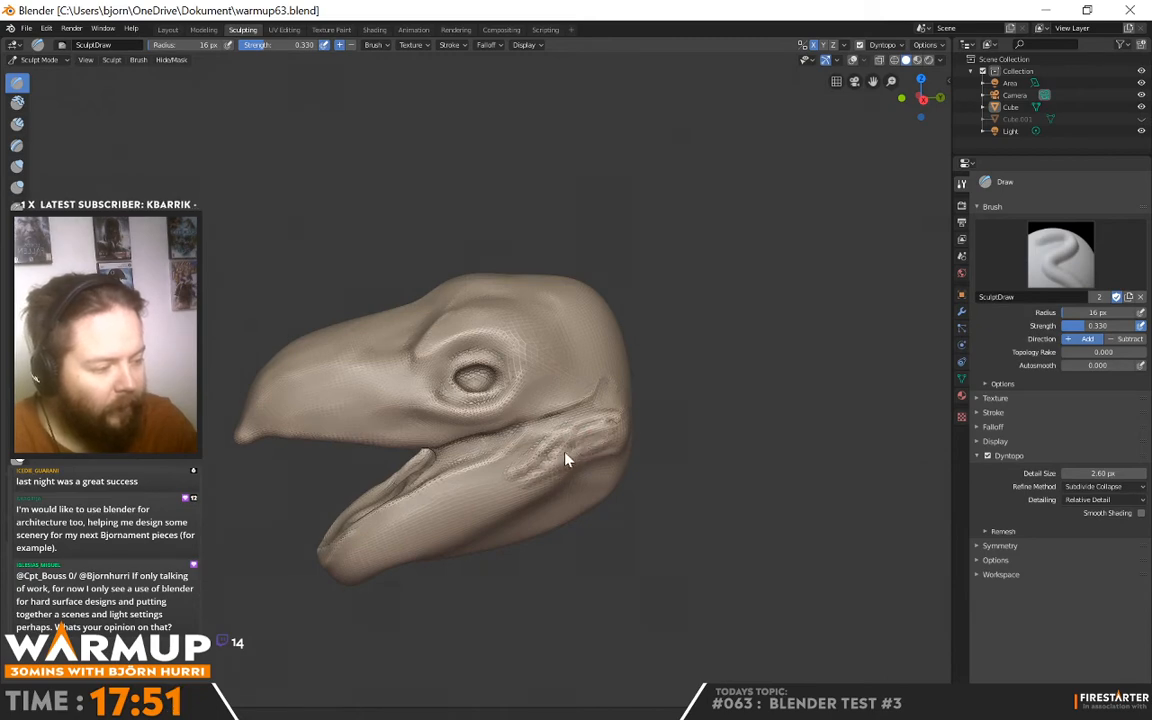
mouse_move(527, 478)
middle_mouse_down()
mouse_move(632, 437)
mouse_move(525, 475)
middle_mouse_up()
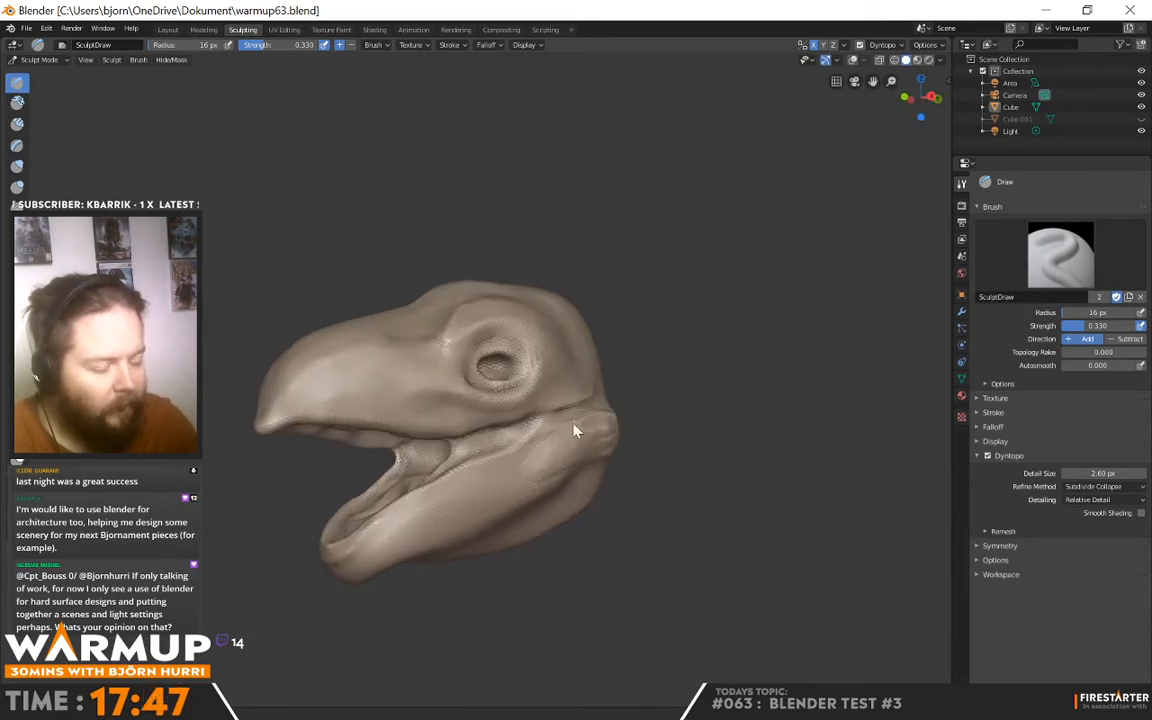
middle_click_drag(720, 445, 576, 419)
mouse_move(576, 419)
left_mouse_down()
mouse_move(509, 432)
mouse_move(595, 424)
mouse_move(545, 424)
left_mouse_up()
Set the Draw brush radius to 66 px and bulge out the throat beneath the rear of the jaw
right_click(550, 435)
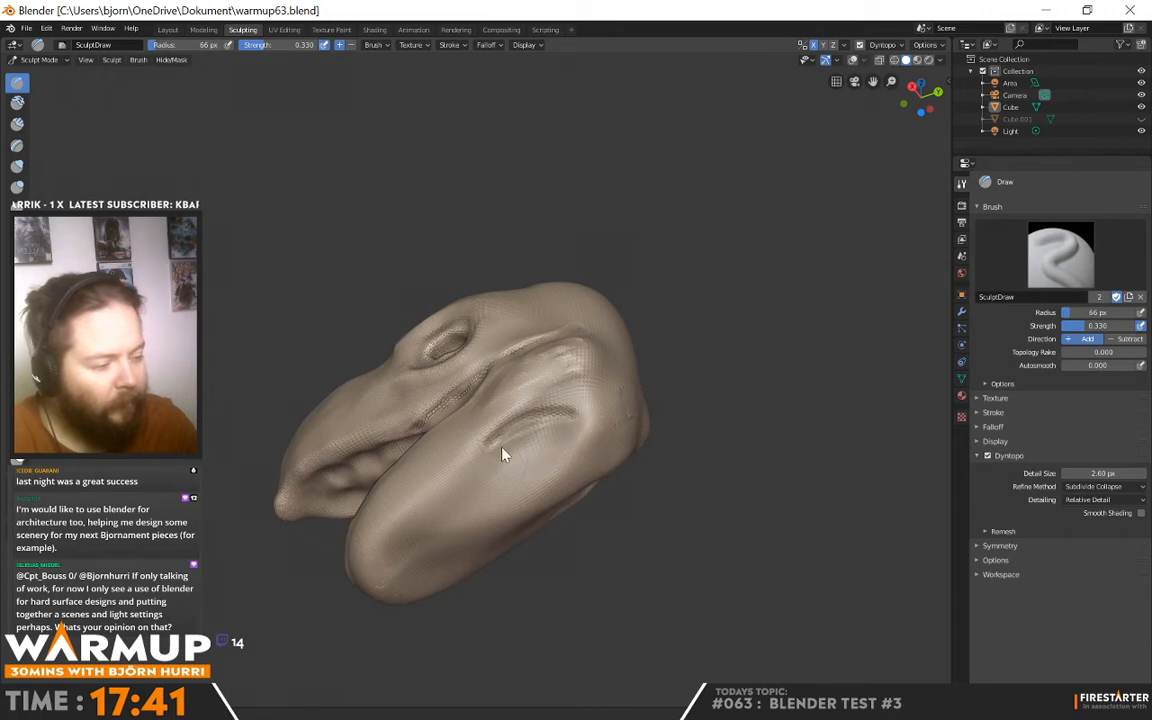
mouse_move(640, 393)
middle_mouse_down()
mouse_move(700, 473)
mouse_move(609, 471)
mouse_move(730, 481)
mouse_move(638, 478)
mouse_move(646, 459)
mouse_move(612, 504)
mouse_move(553, 458)
mouse_move(576, 350)
middle_mouse_up()
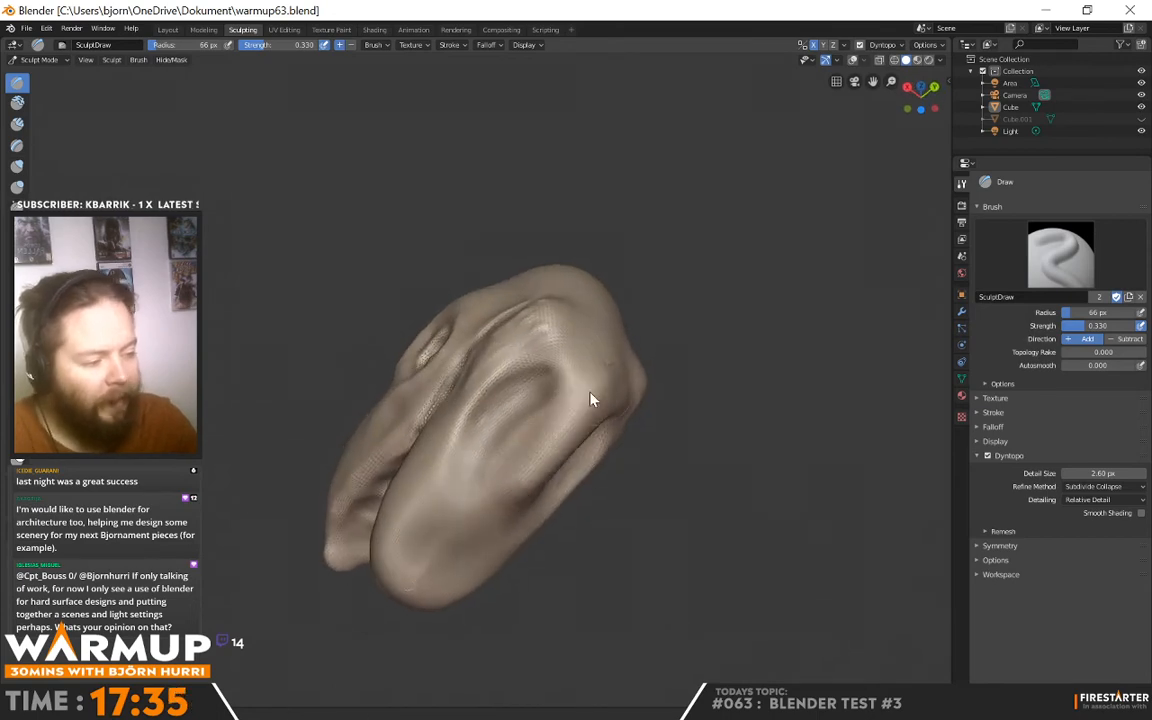
mouse_move(591, 400)
left_mouse_down()
mouse_move(566, 455)
mouse_move(533, 446)
left_mouse_up()
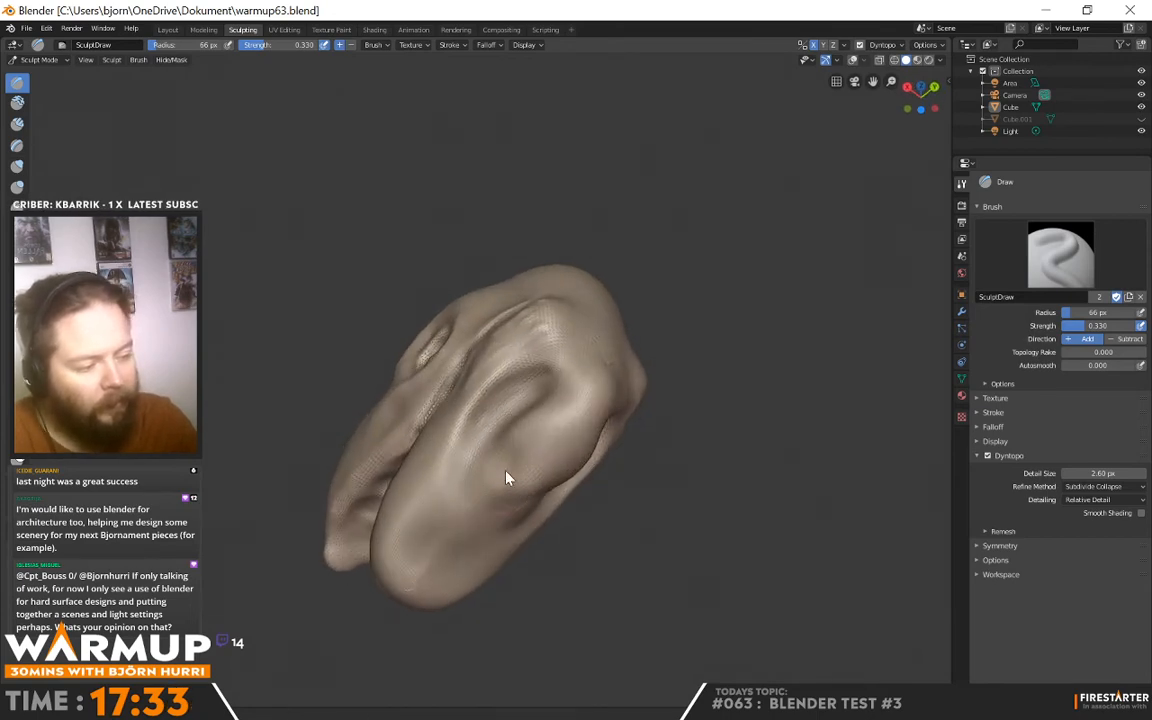
mouse_move(507, 476)
middle_mouse_down()
mouse_move(681, 455)
mouse_move(576, 519)
middle_mouse_up()
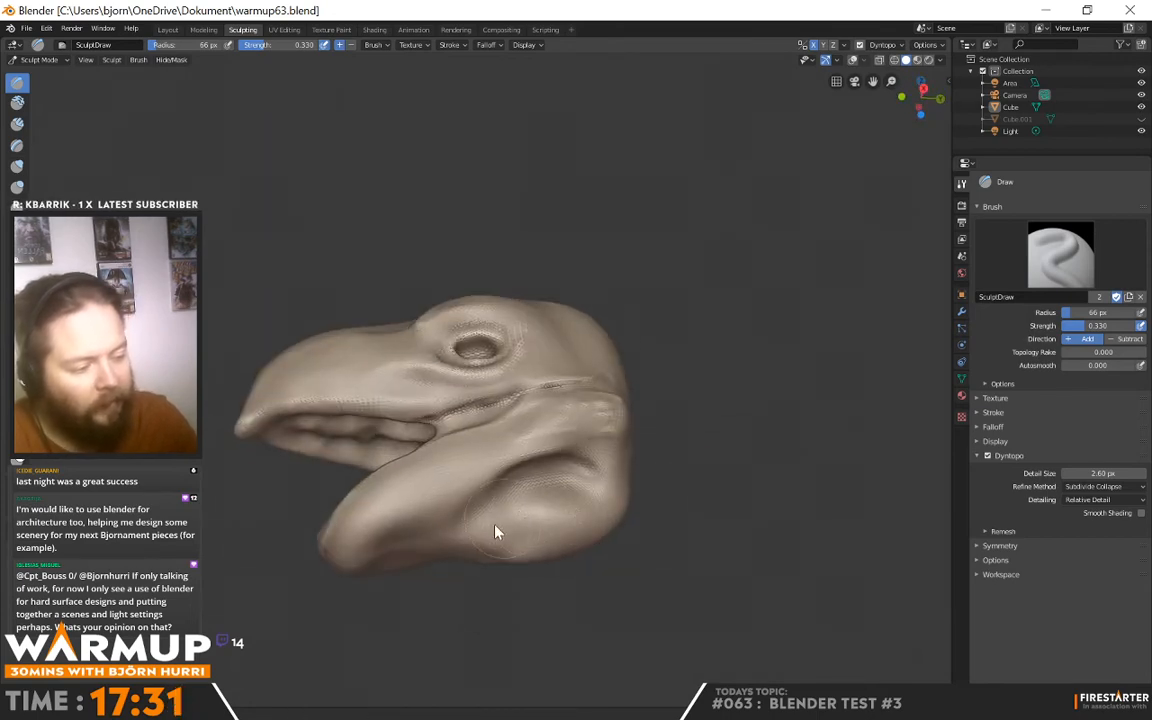
mouse_move(680, 482)
middle_mouse_down()
mouse_move(728, 514)
mouse_move(650, 494)
mouse_move(562, 559)
middle_mouse_up()
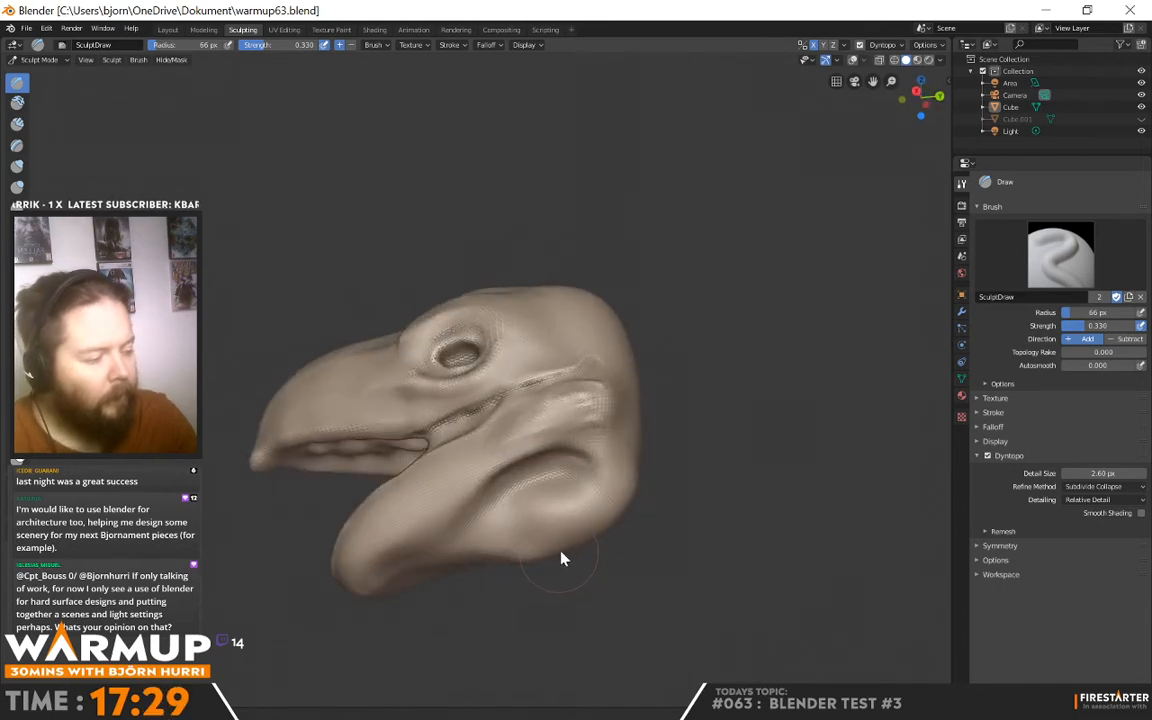
Build up the back of the head and the nape into a thick mass running down to the throat
middle_click_drag(677, 494, 613, 490)
mouse_move(601, 390)
left_mouse_down()
mouse_move(586, 488)
mouse_move(578, 481)
mouse_move(587, 340)
mouse_move(576, 334)
mouse_move(625, 473)
mouse_move(631, 437)
left_mouse_up()
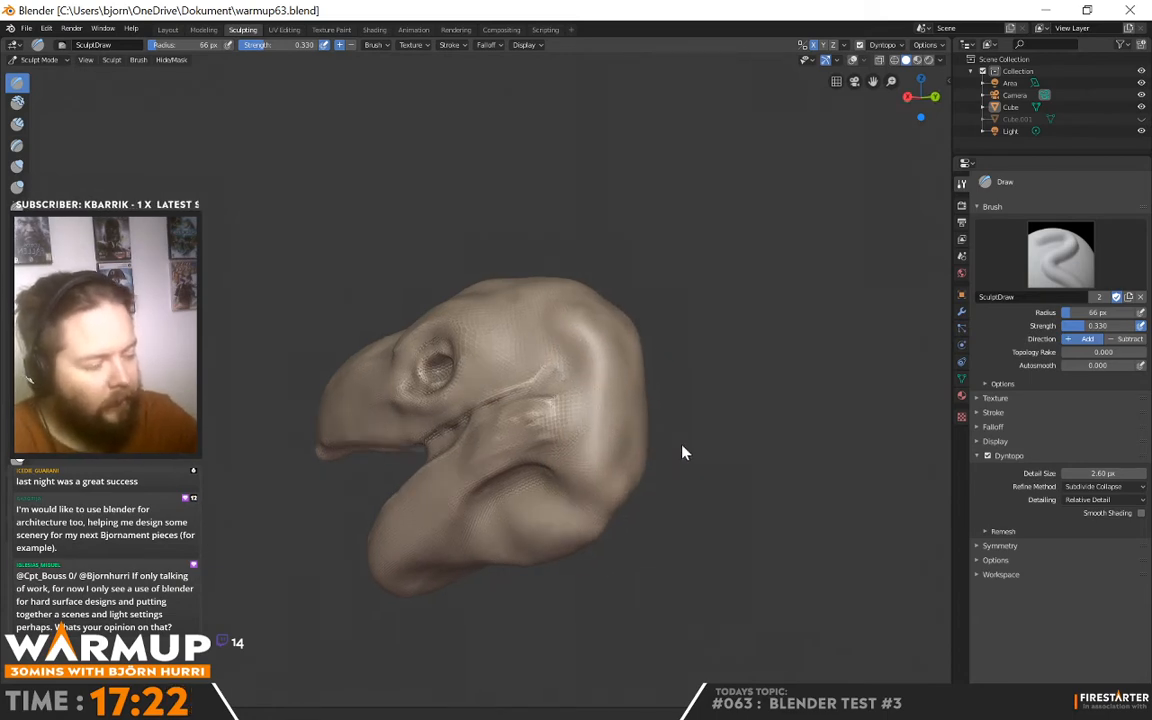
middle_click_drag(684, 452, 620, 365)
mouse_move(590, 340)
left_mouse_down()
mouse_move(540, 443)
mouse_move(546, 357)
left_mouse_up()
mouse_move(578, 390)
middle_mouse_down()
mouse_move(613, 413)
mouse_move(607, 519)
middle_mouse_up()
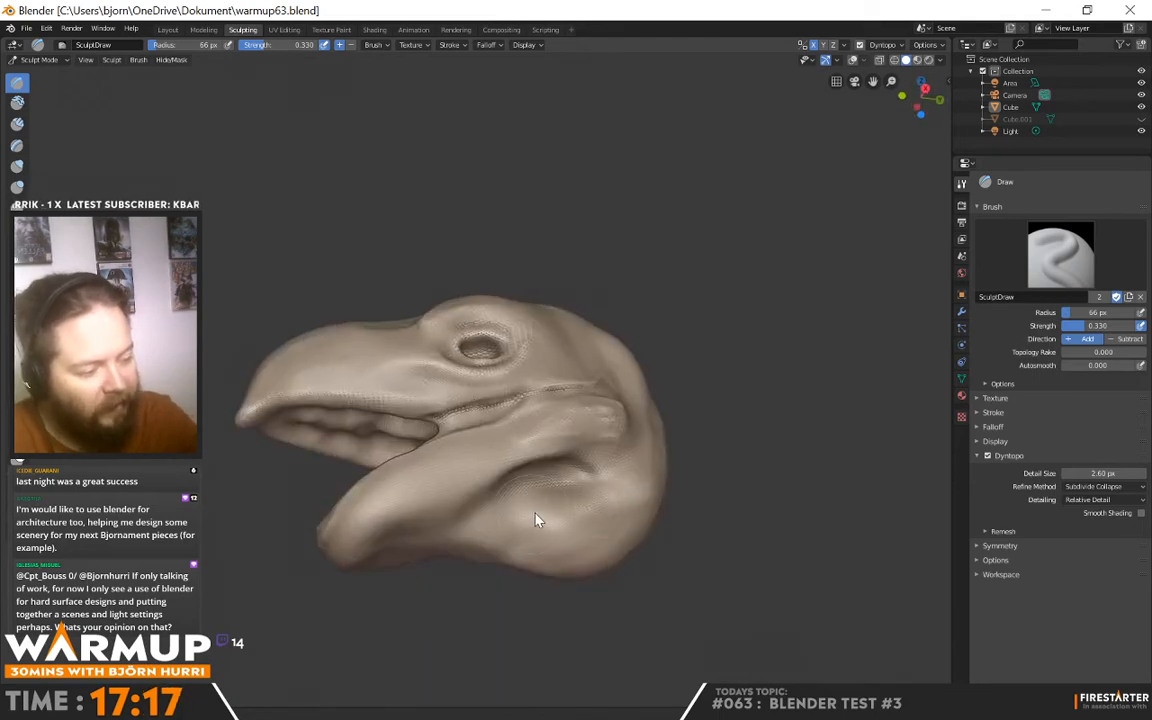
mouse_move(571, 512)
middle_mouse_down()
mouse_move(581, 491)
mouse_move(595, 513)
mouse_move(485, 310)
middle_mouse_up()
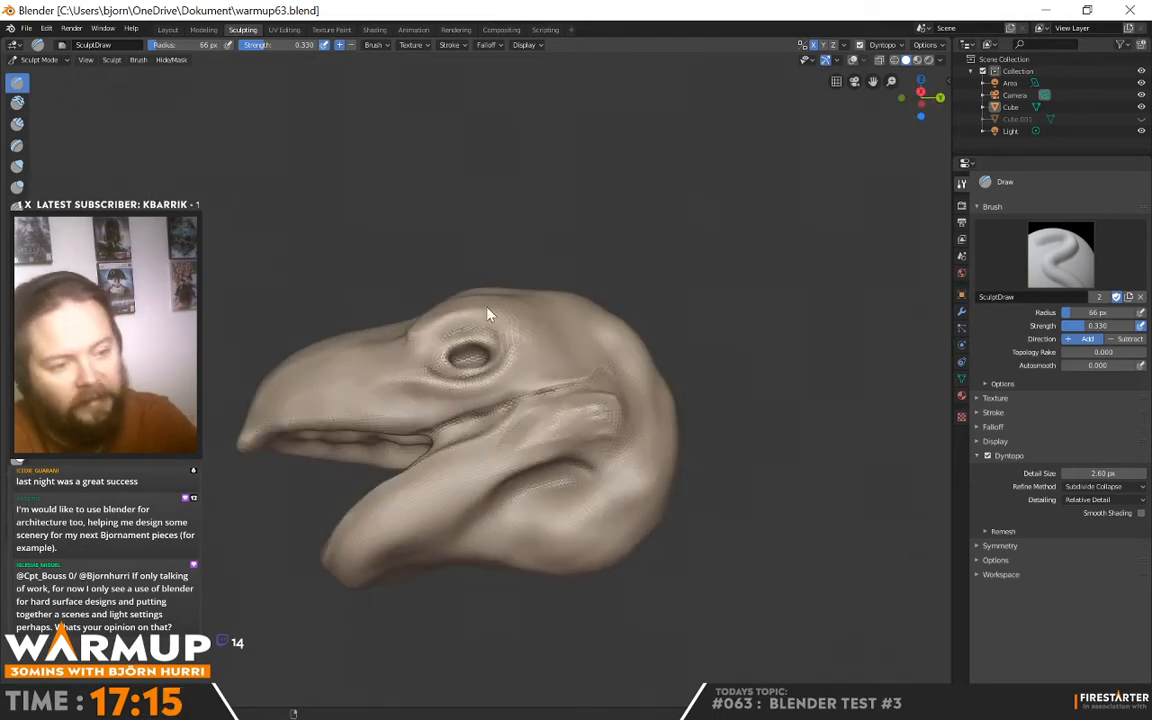
Even out the throat bulge with the Flatten brush, and return to the Draw brush
key("shift+t")
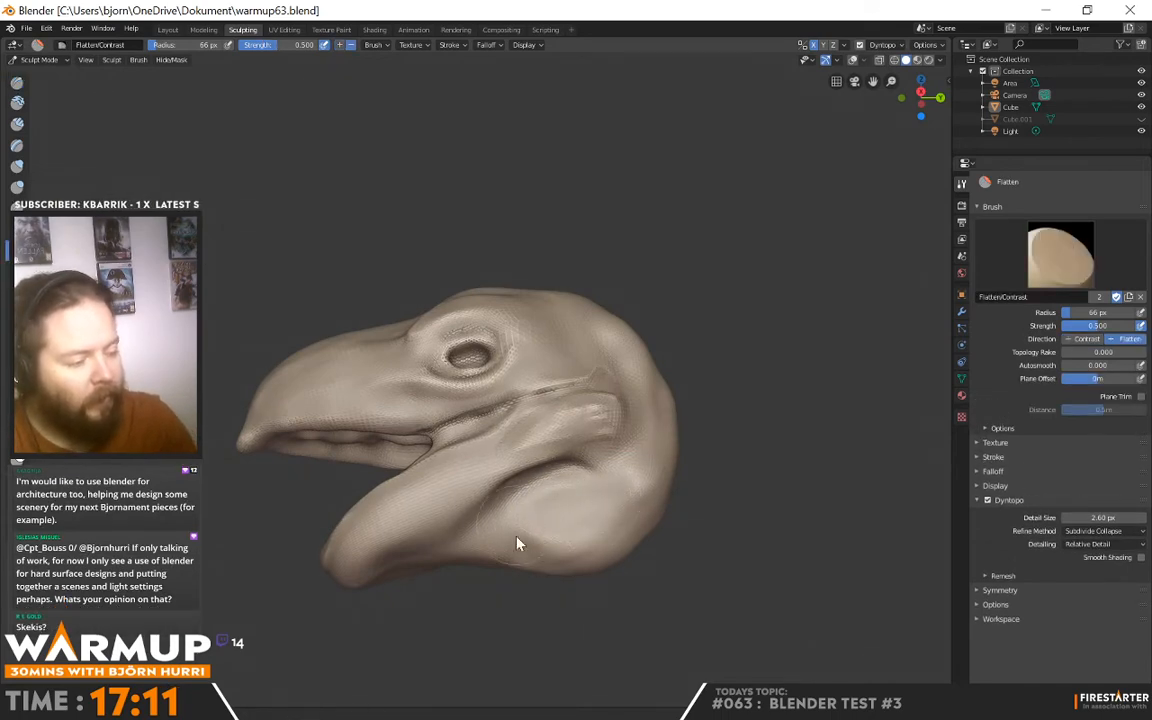
middle_click_drag(640, 483, 650, 400)
left_click(18, 86)
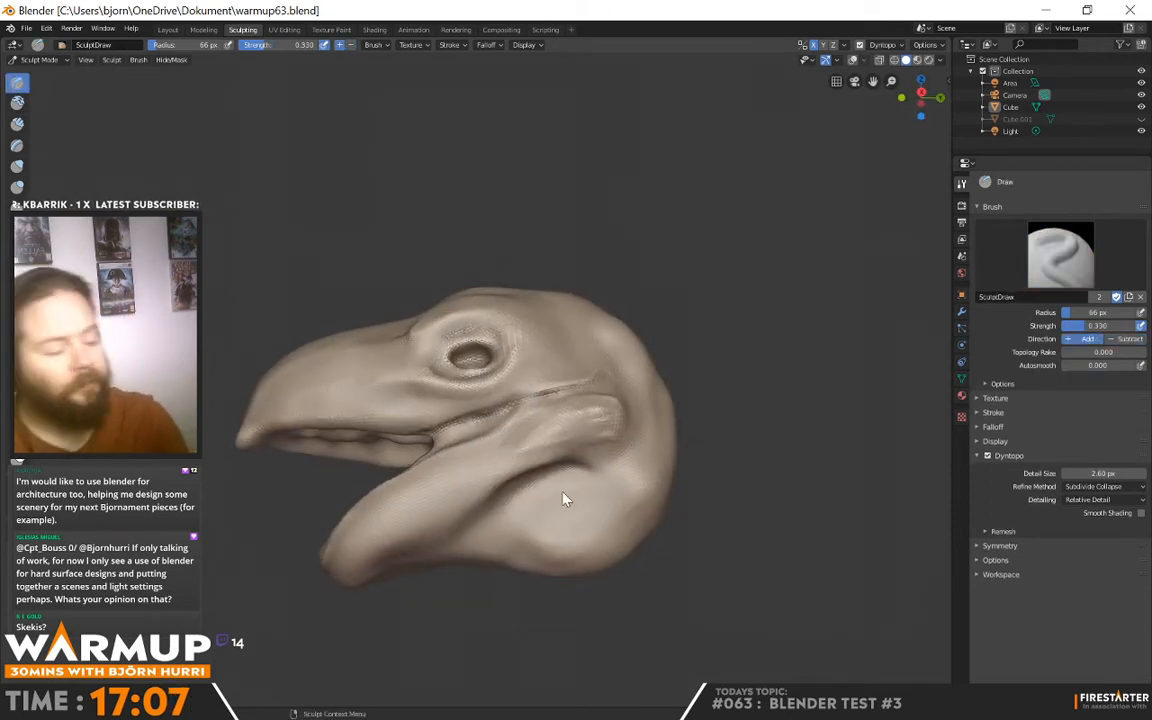
Set the Draw brush radius to 39 px and add broad skin folds across the throat bulge
right_click(546, 490)
key("Escape")
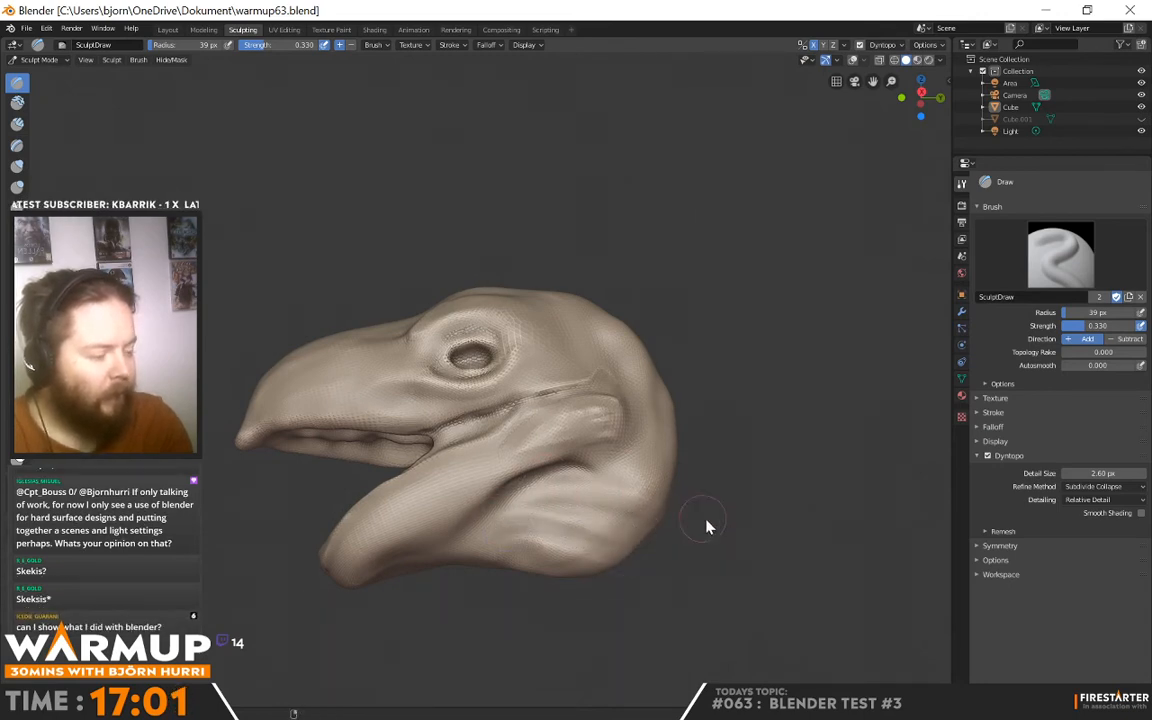
mouse_move(707, 527)
middle_mouse_down()
mouse_move(589, 540)
mouse_move(679, 535)
mouse_move(623, 503)
mouse_move(571, 440)
mouse_move(656, 525)
middle_mouse_up()
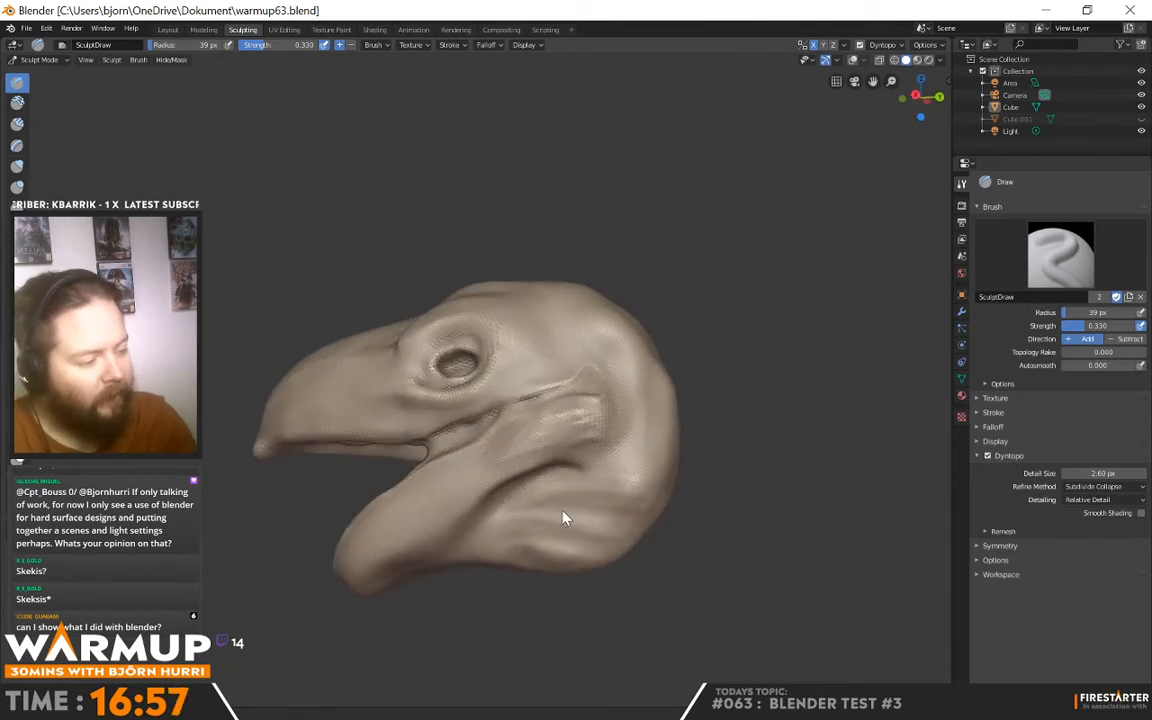
middle_click_drag(558, 525, 699, 501)
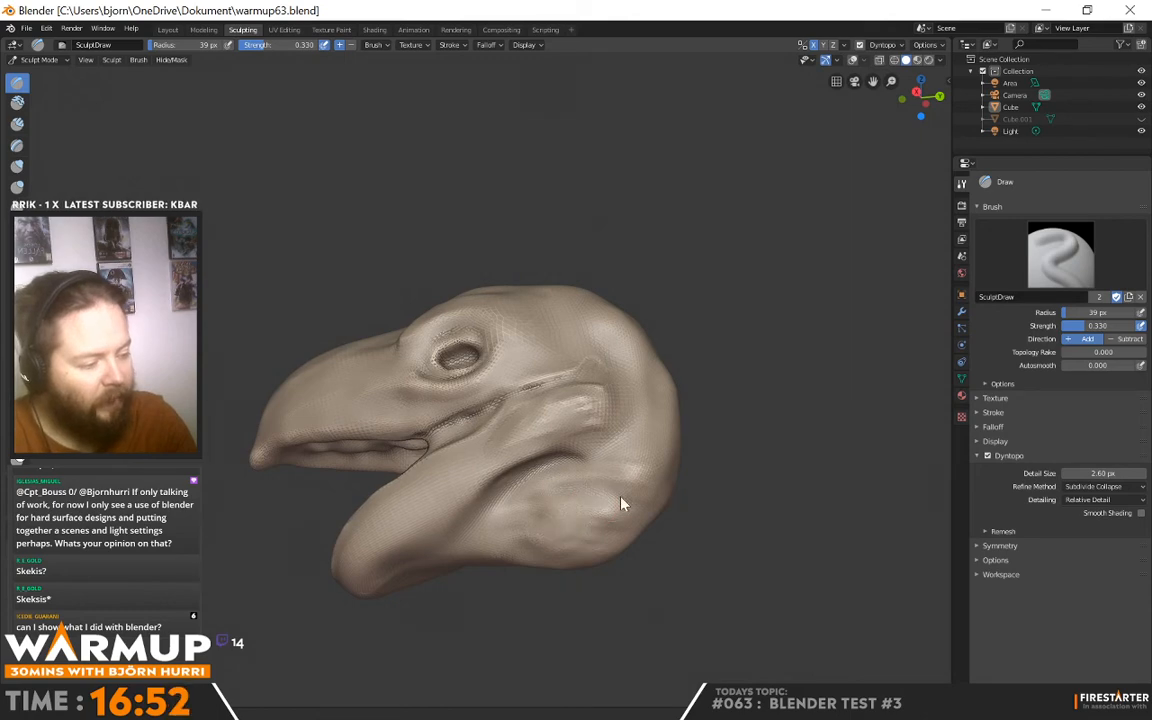
middle_click_drag(689, 463, 607, 432)
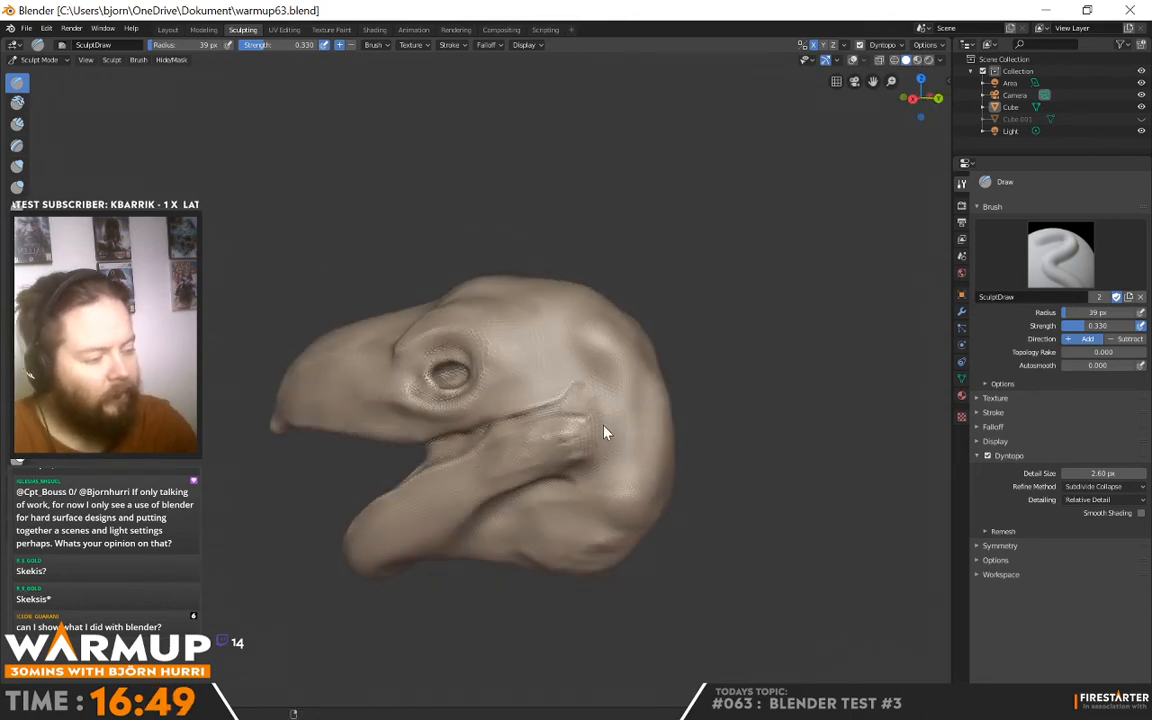
Sculpt the crease between the rear end of the jaw fold and the neck, working from the side and from beneath
mouse_move(591, 496)
middle_mouse_down()
mouse_move(561, 458)
mouse_move(668, 455)
middle_mouse_up()
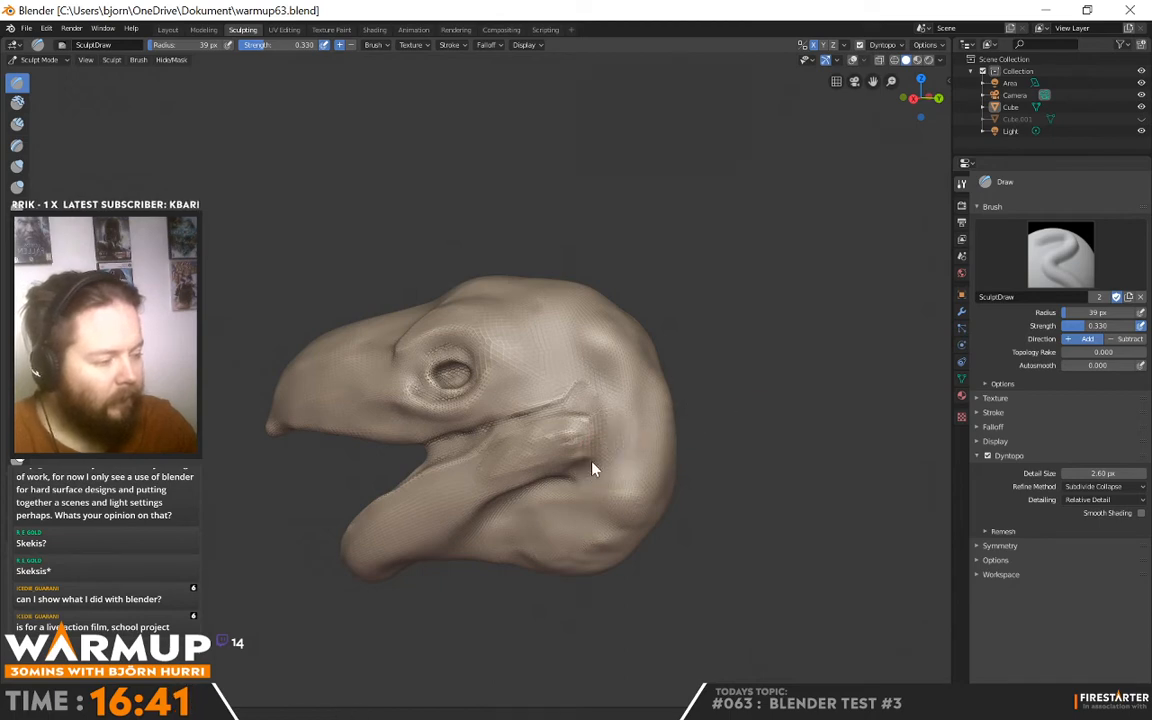
middle_click_drag(630, 476, 771, 369)
middle_click_drag(586, 478, 576, 462)
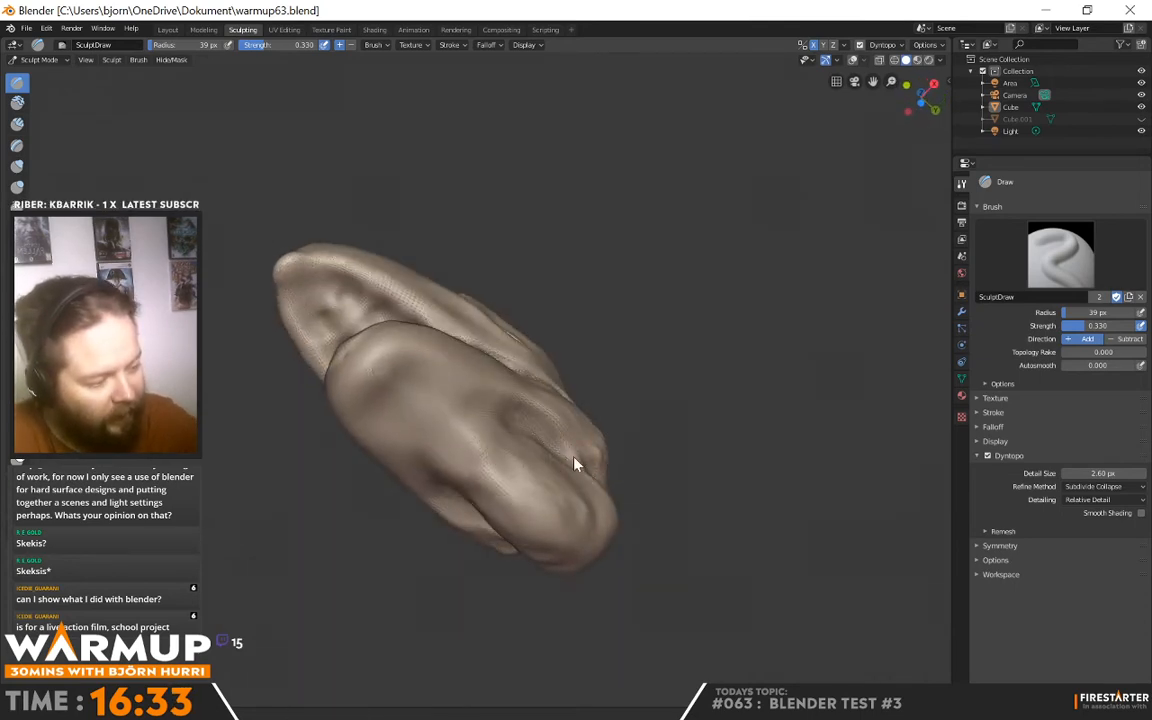
middle_click_drag(620, 501, 614, 463)
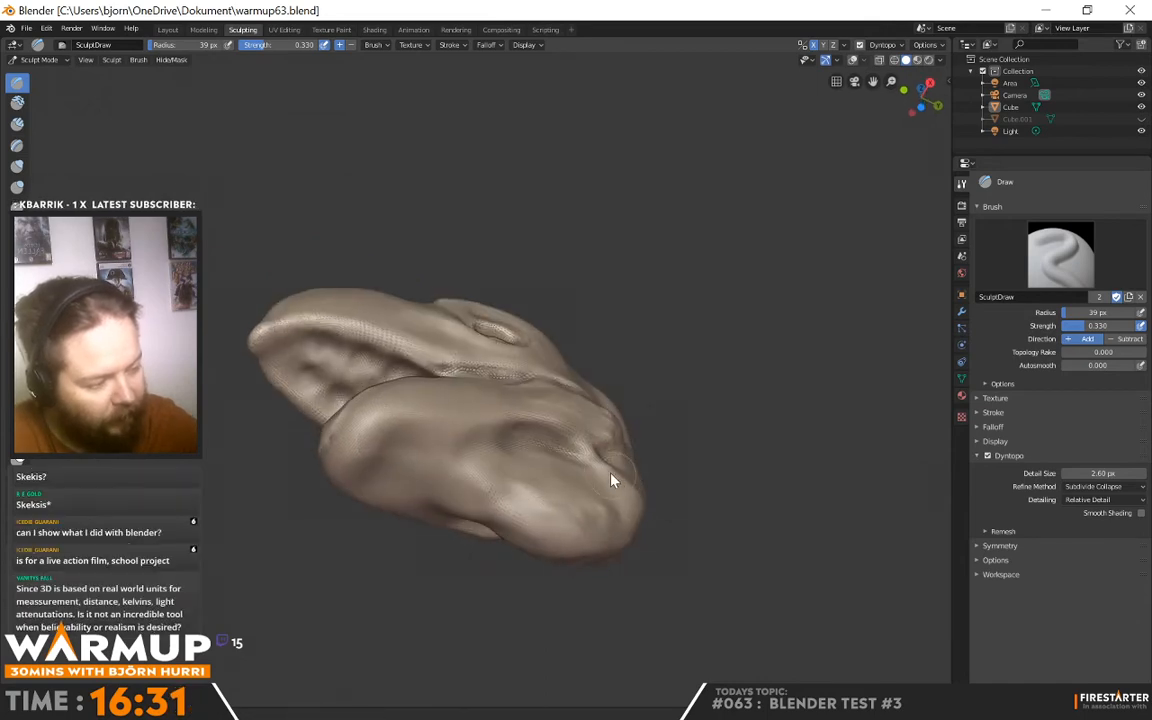
middle_click_drag(656, 424, 548, 486)
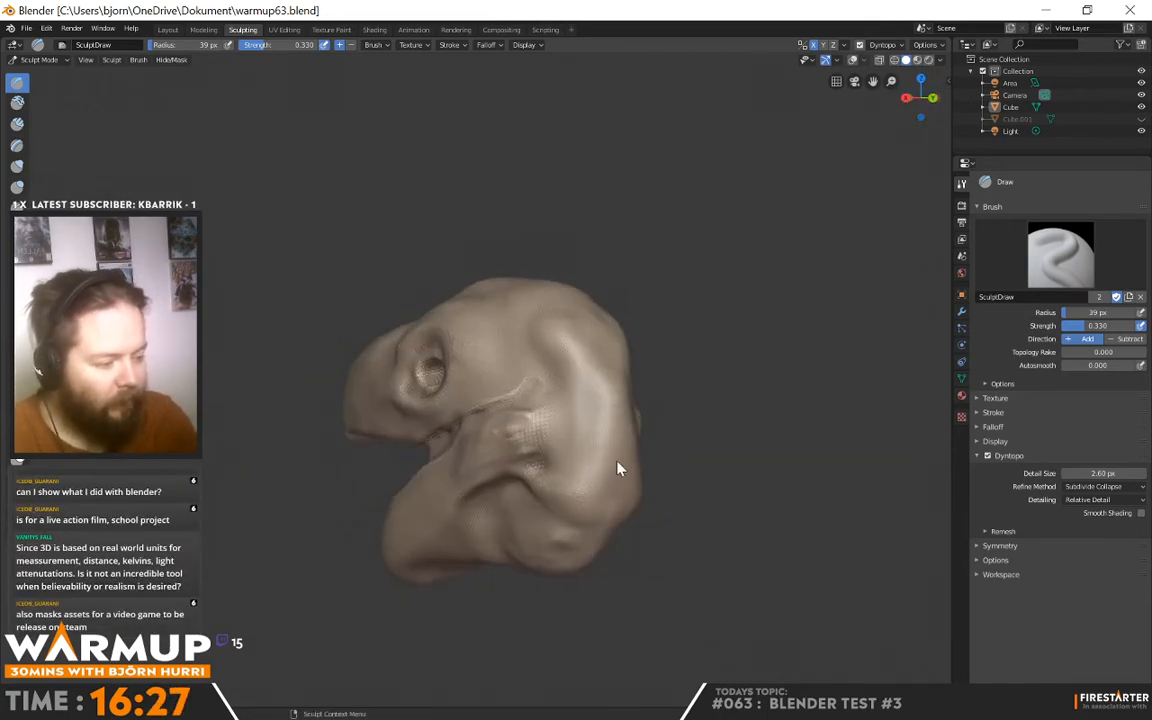
middle_click_drag(620, 465, 715, 426)
Set the Draw brush radius to 31 px and add finer wrinkles along the throat beneath the jaw
right_click(628, 485)
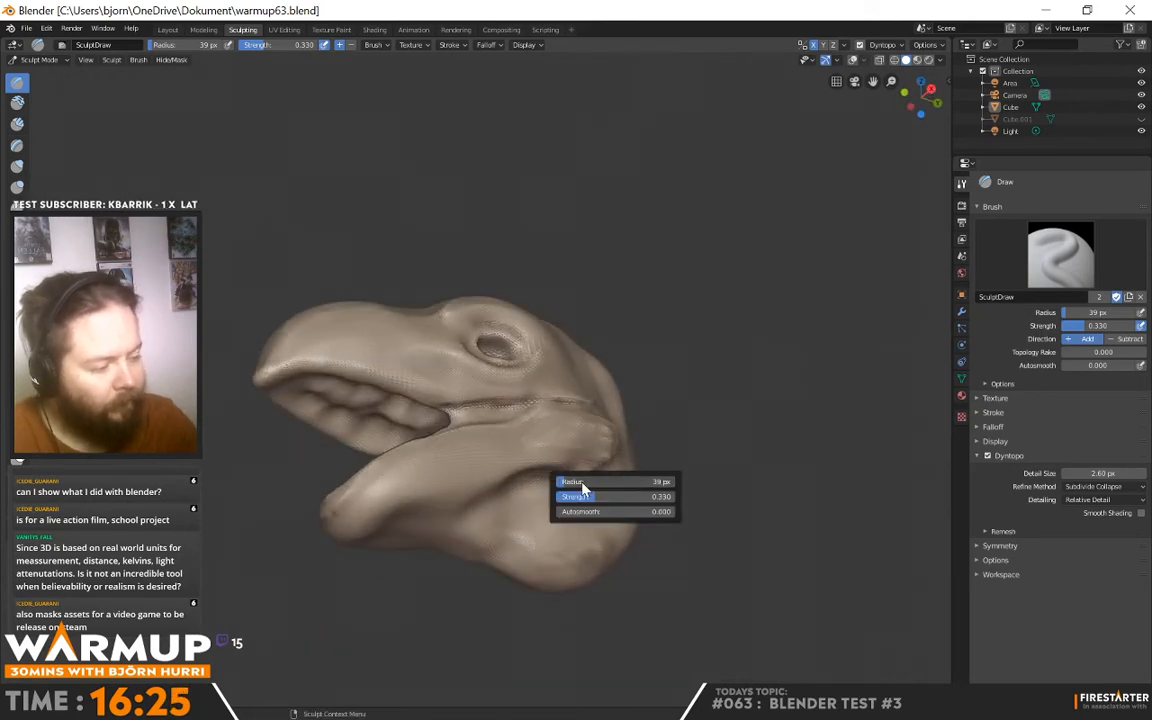
left_click_drag(581, 484, 576, 486)
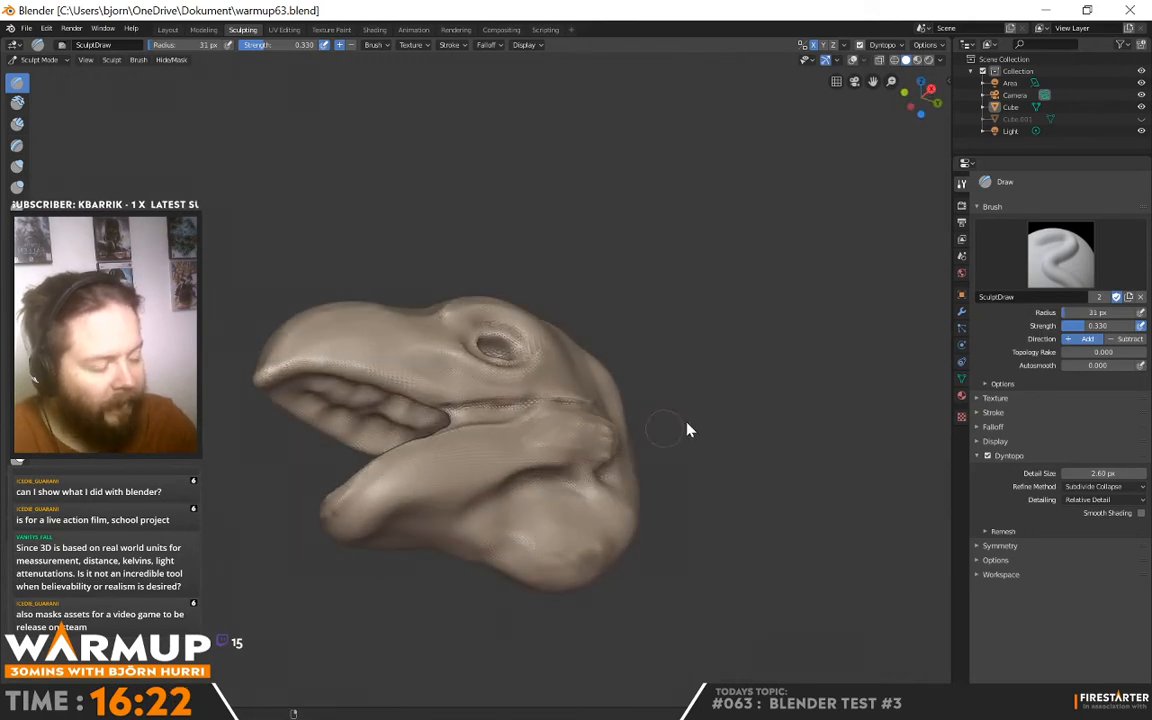
middle_click_drag(689, 429, 700, 407)
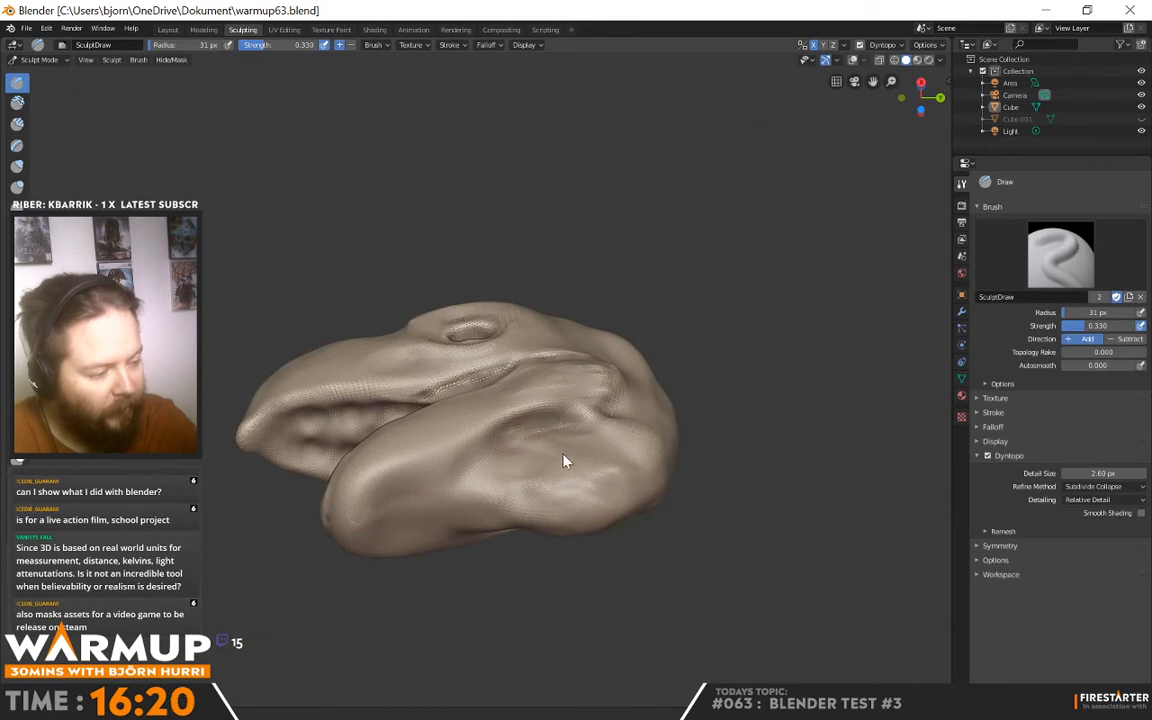
mouse_move(563, 458)
middle_mouse_down()
mouse_move(674, 489)
mouse_move(663, 522)
mouse_move(572, 489)
middle_mouse_up()
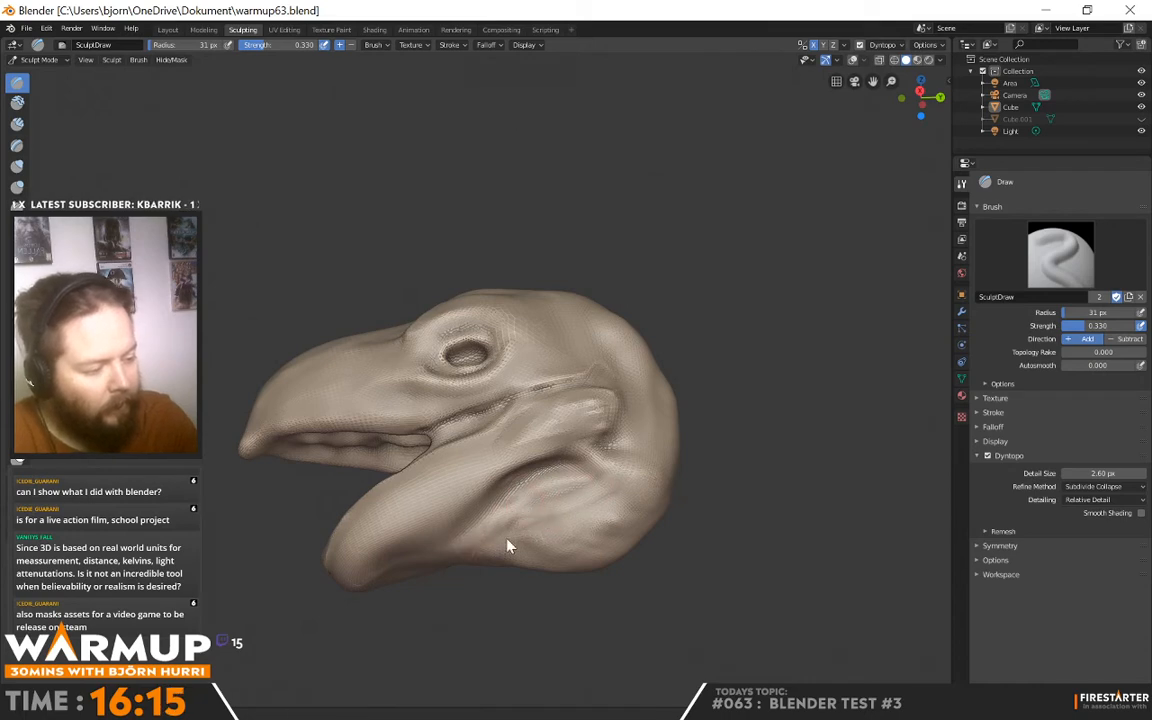
mouse_move(507, 546)
middle_mouse_down()
mouse_move(522, 532)
mouse_move(681, 519)
mouse_move(515, 549)
middle_mouse_up()
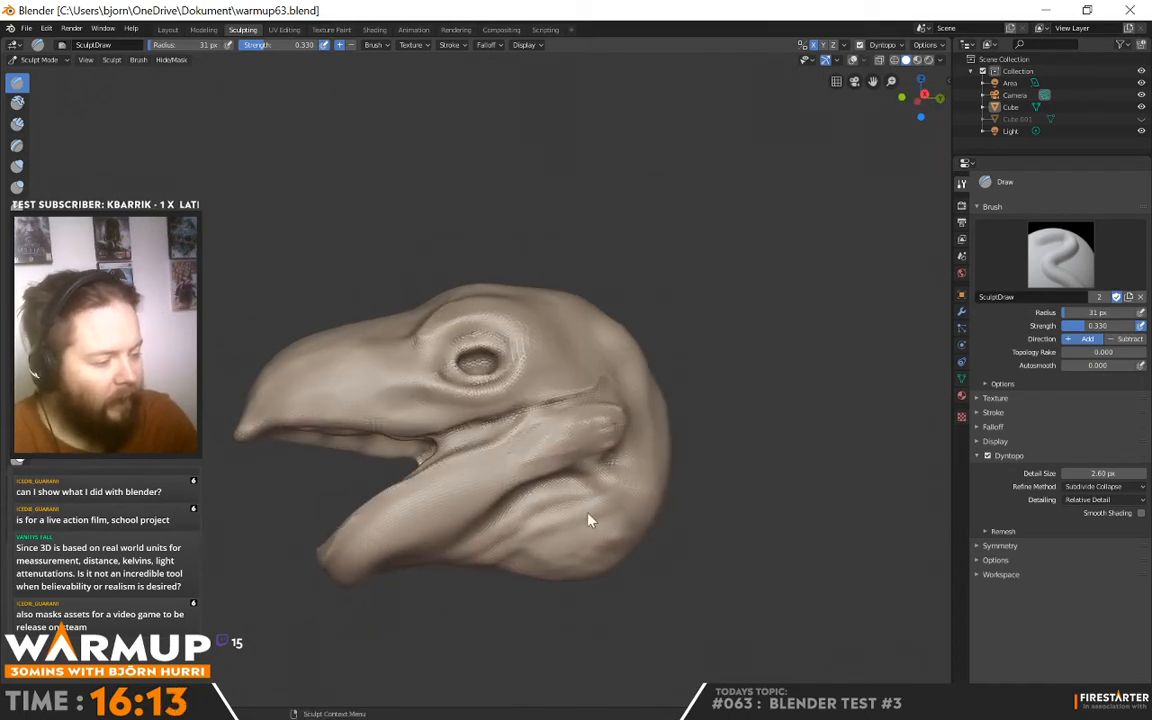
Extend the throat folds forward and define the lower edge of the jaw against its underside
mouse_move(551, 503)
middle_mouse_down()
mouse_move(684, 465)
mouse_move(553, 461)
mouse_move(419, 504)
mouse_move(500, 459)
middle_mouse_up()
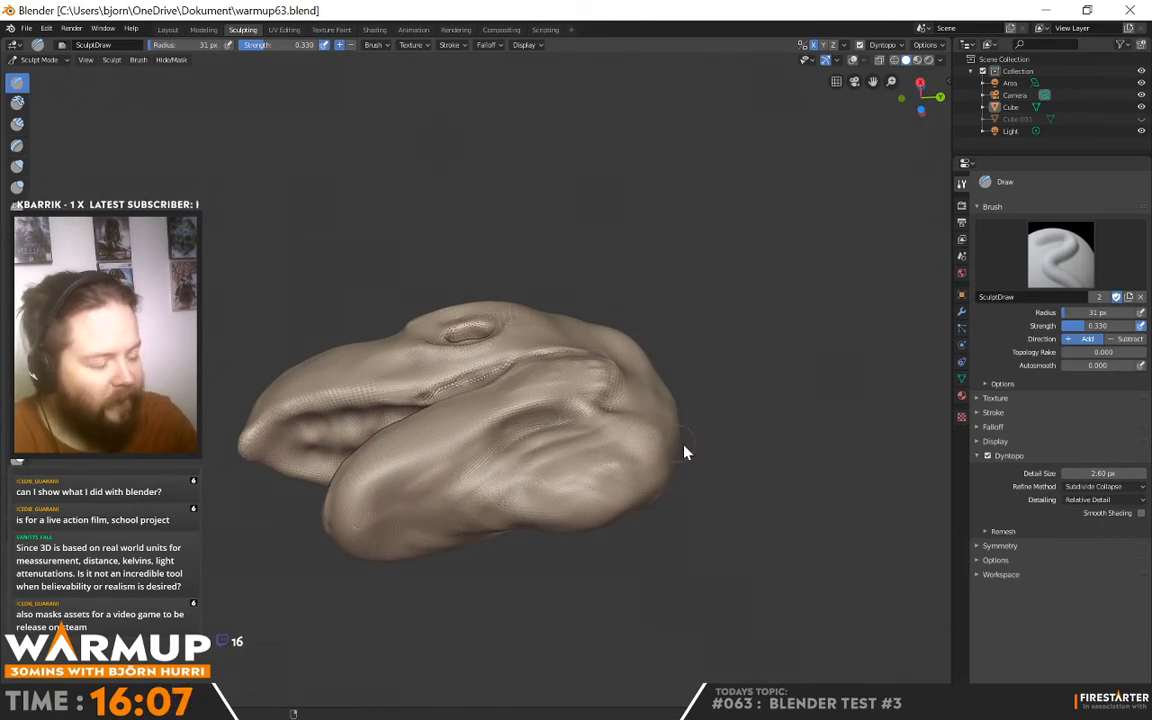
mouse_move(684, 452)
middle_mouse_down()
mouse_move(735, 525)
mouse_move(692, 483)
mouse_move(586, 527)
middle_mouse_up()
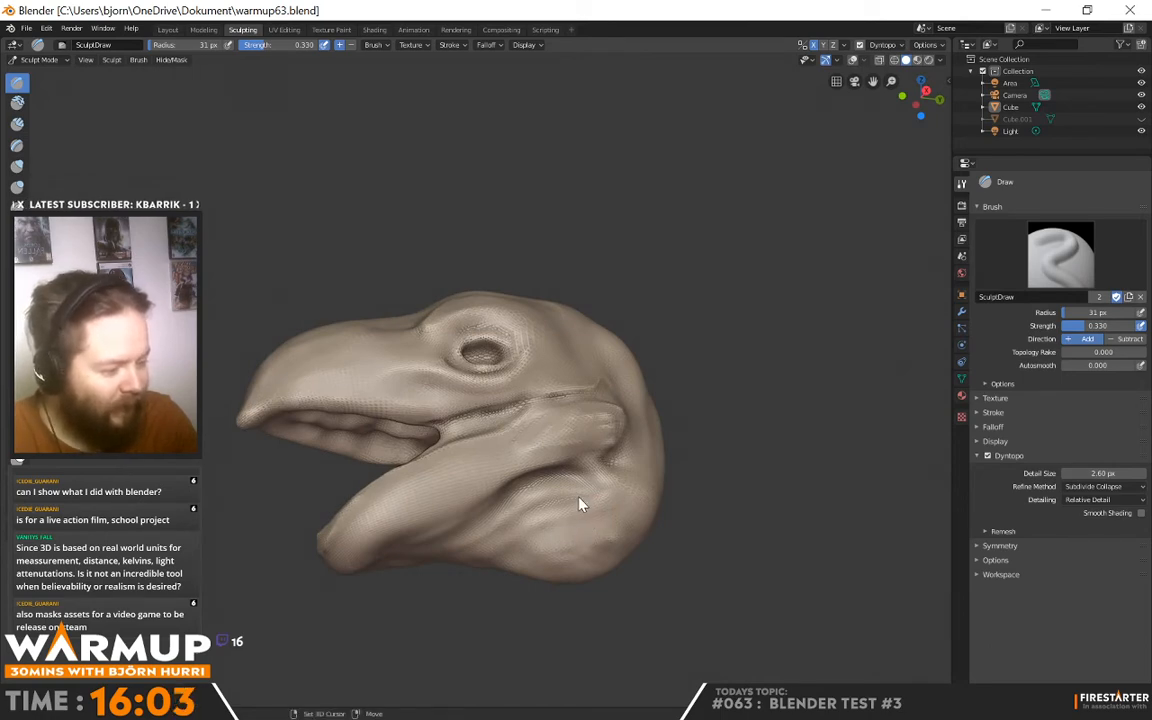
middle_click_drag(643, 489, 617, 478)
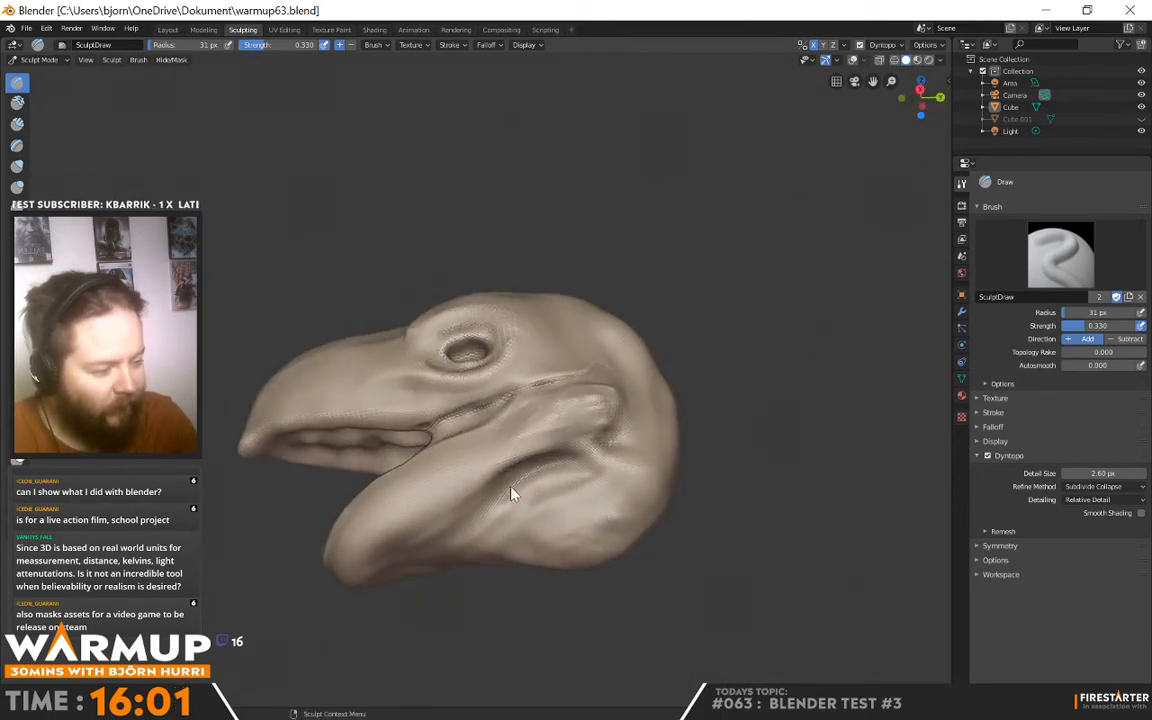
mouse_move(501, 507)
middle_mouse_down()
mouse_move(630, 414)
mouse_move(541, 438)
middle_mouse_up()
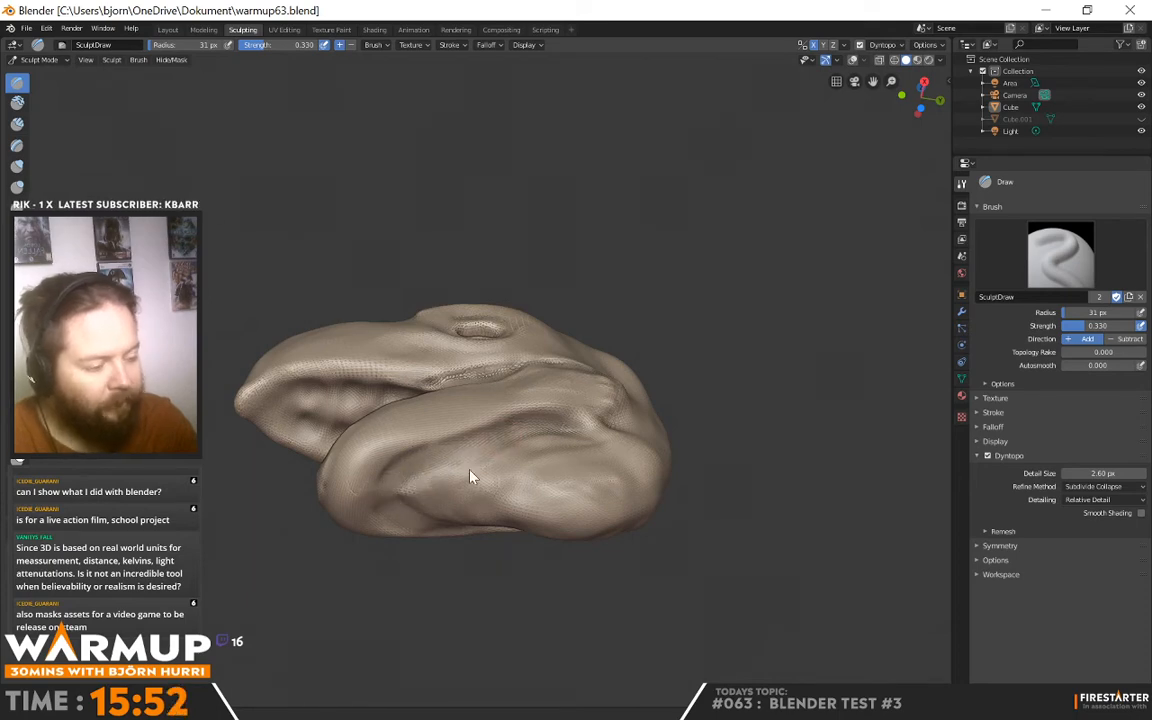
middle_click_drag(524, 452, 534, 522)
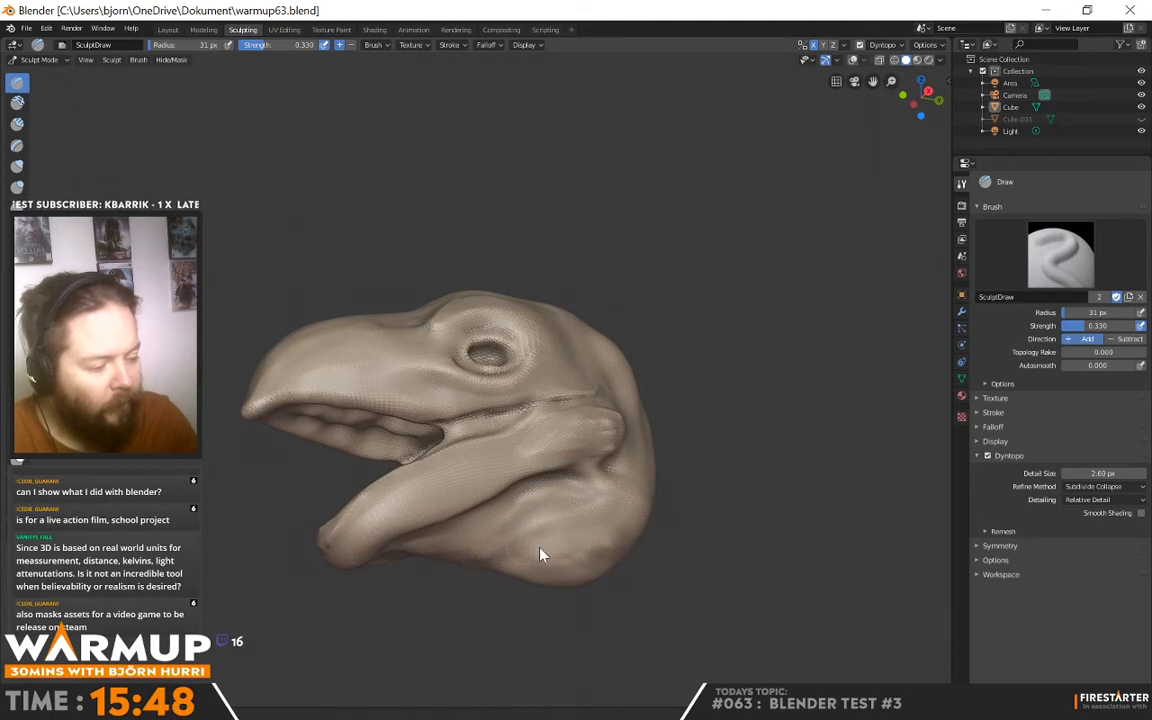
Refine and round out the thick fold along the side of the lower jaw up to its rear end
middle_click_drag(602, 555, 628, 455)
middle_click_drag(635, 386, 609, 432)
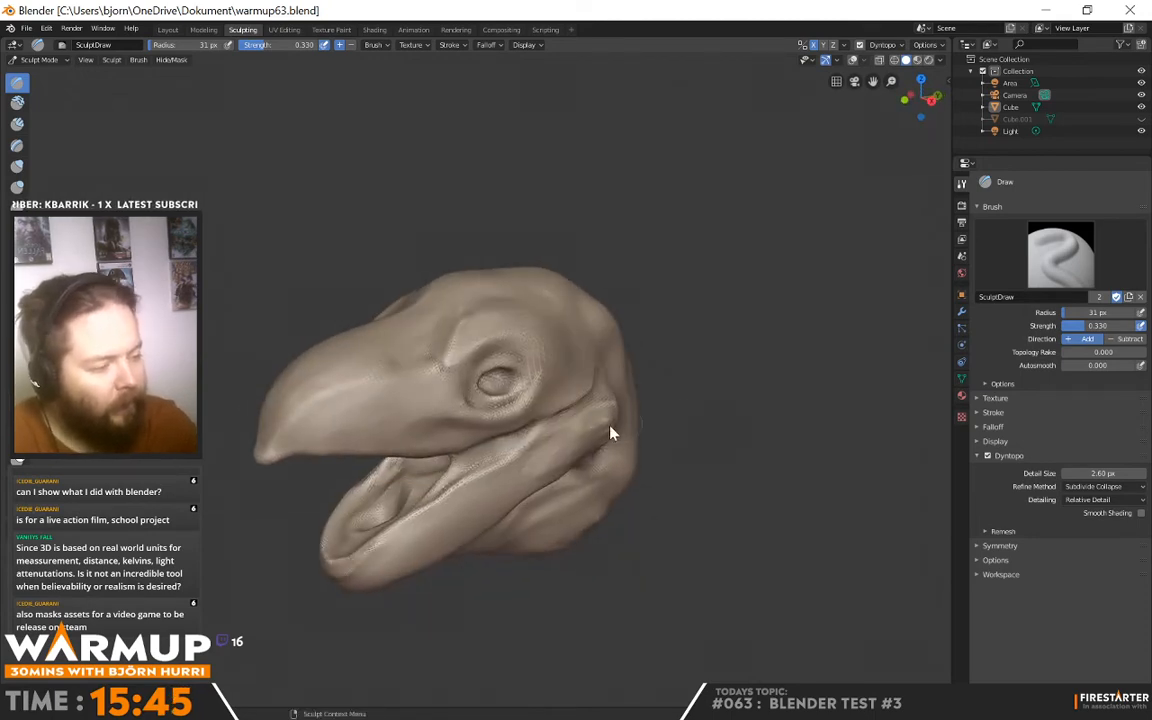
middle_click_drag(529, 476, 587, 425)
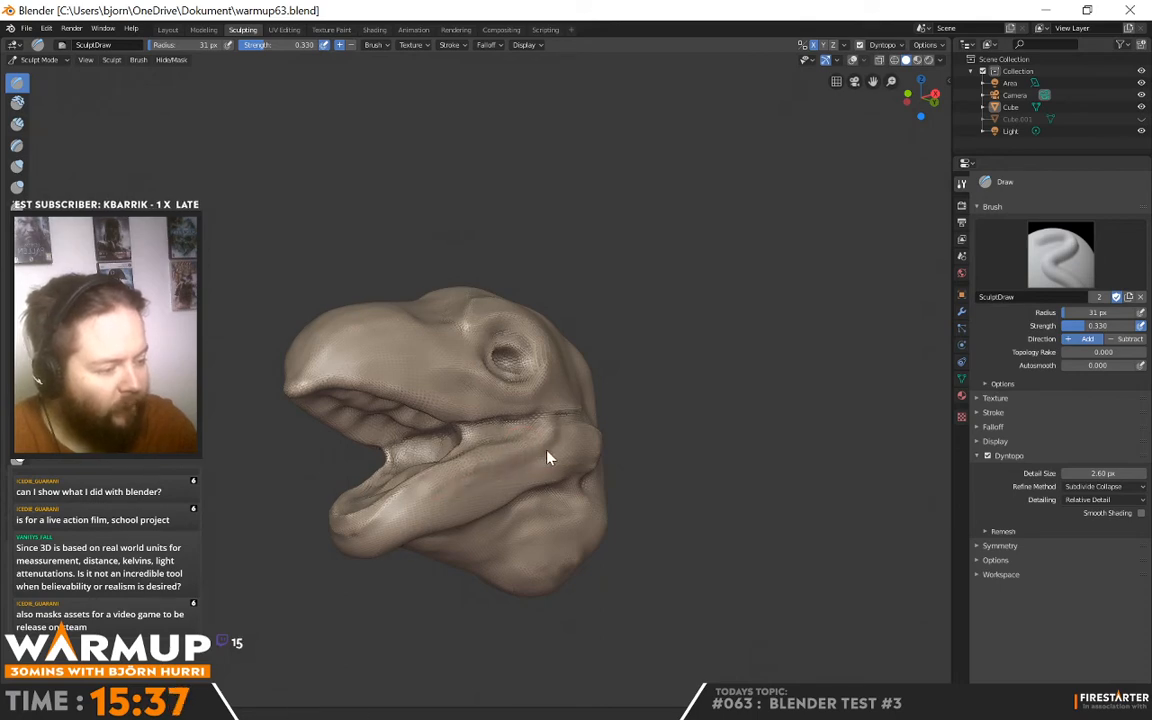
middle_click_drag(449, 495, 527, 457)
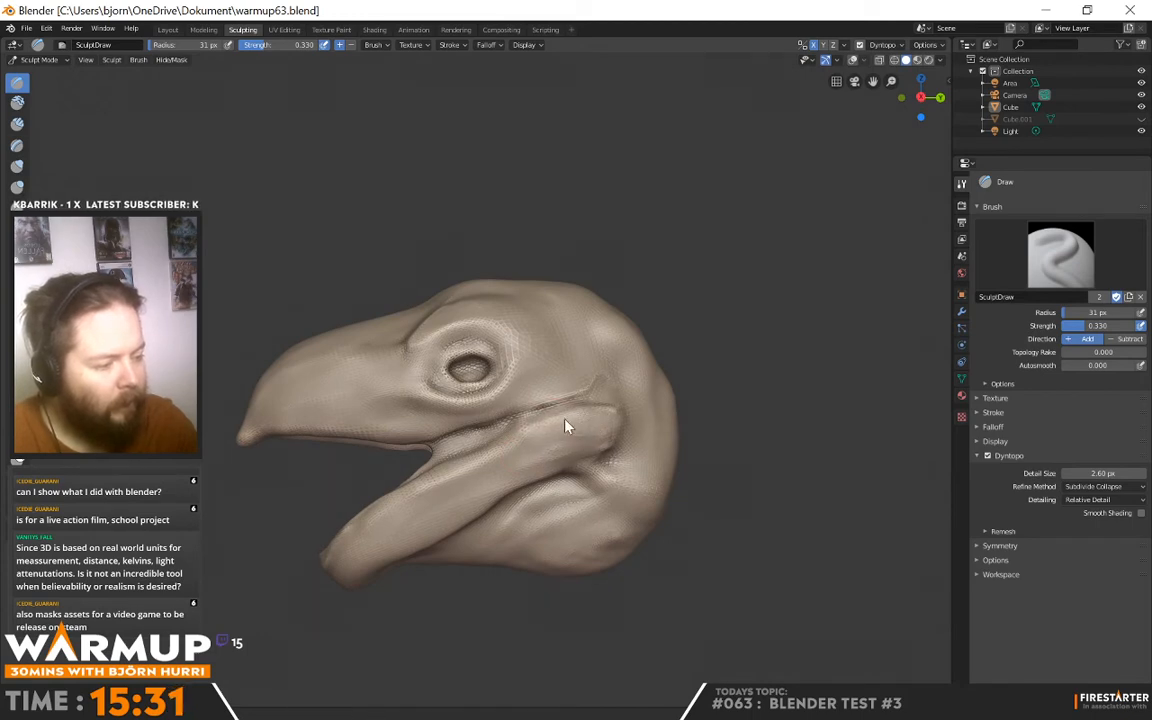
mouse_move(631, 430)
middle_mouse_down()
mouse_move(643, 450)
mouse_move(622, 468)
middle_mouse_up()
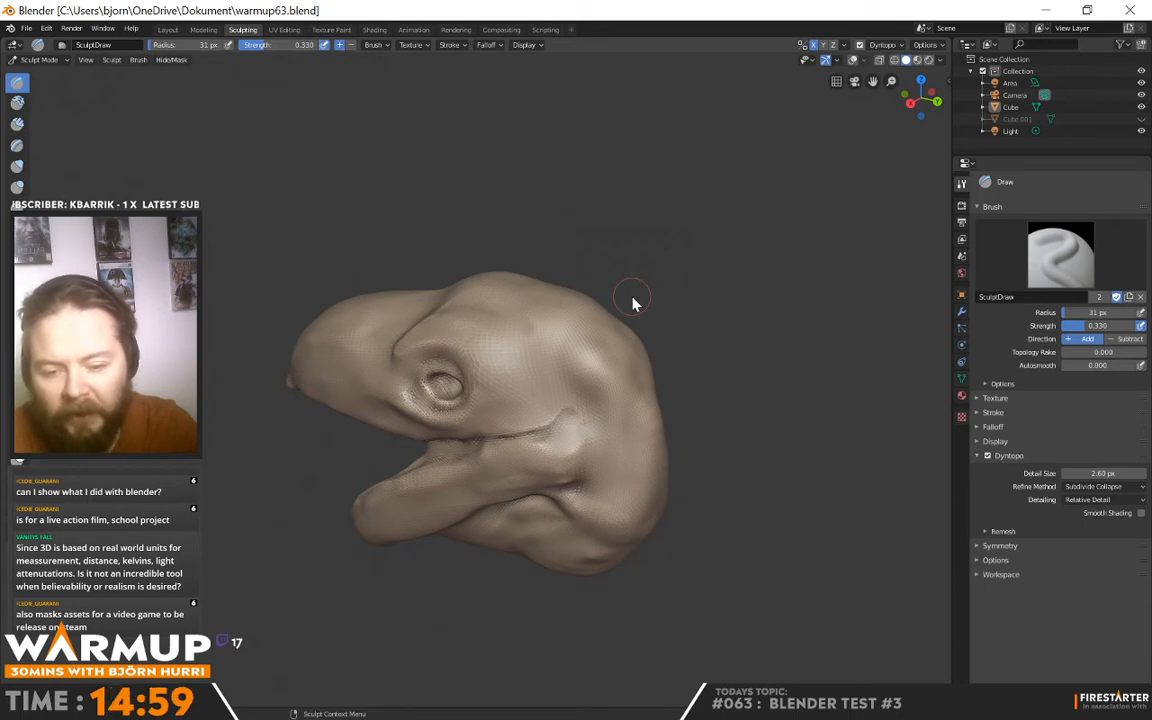
mouse_move(617, 424)
middle_mouse_down()
mouse_move(697, 435)
mouse_move(746, 408)
mouse_move(699, 465)
mouse_move(733, 419)
mouse_move(571, 432)
mouse_move(571, 390)
middle_mouse_up()
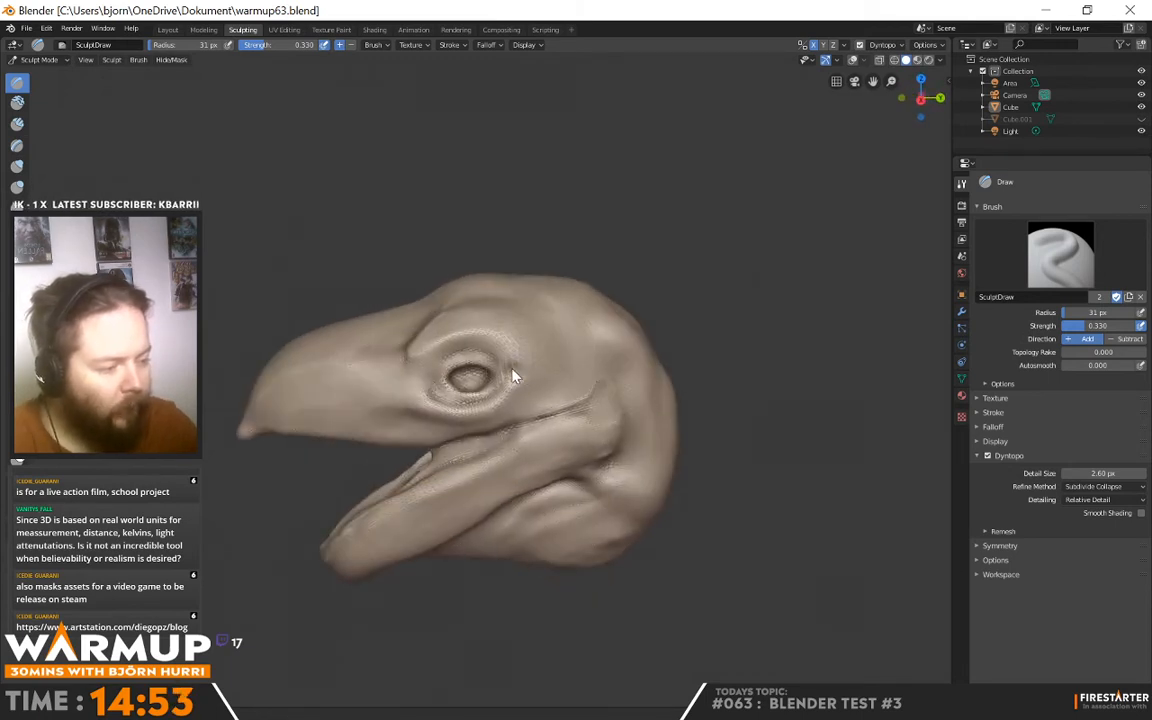
Build up folds behind and below the eye, running back across the cheek above the jaw fold, with the Draw brush
mouse_move(578, 366)
middle_mouse_down()
mouse_move(553, 360)
mouse_move(617, 339)
mouse_move(502, 372)
mouse_move(612, 386)
middle_mouse_up()
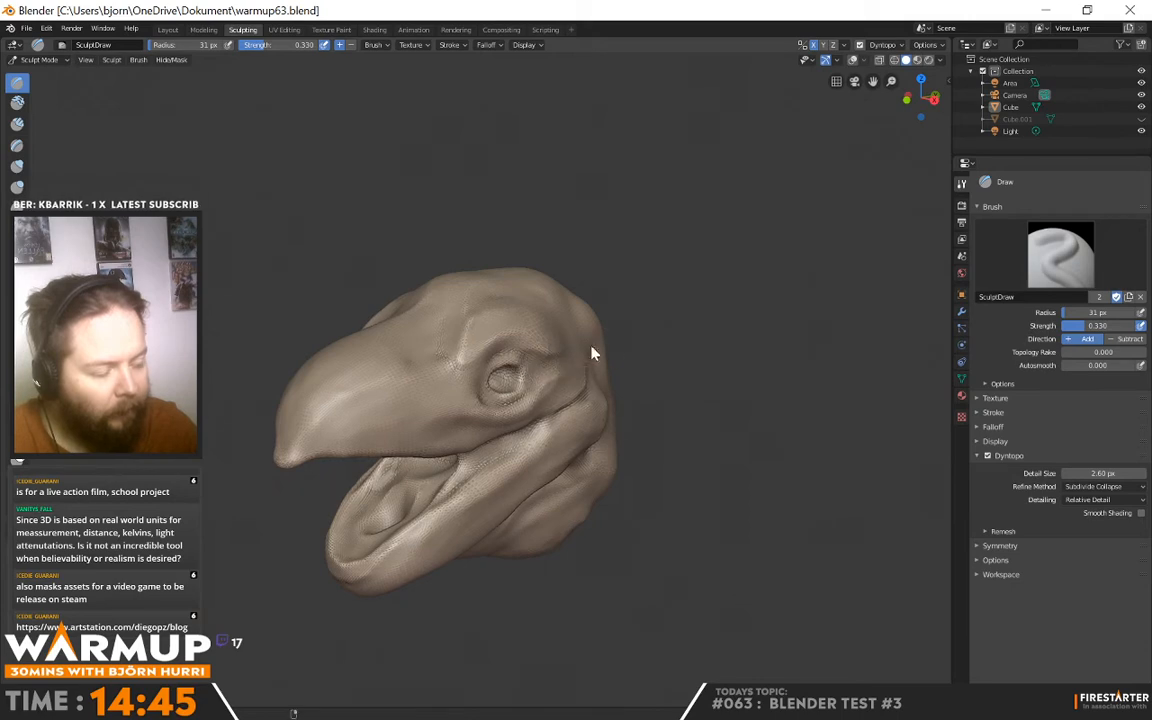
mouse_move(591, 353)
middle_mouse_down()
mouse_move(560, 337)
mouse_move(474, 369)
mouse_move(573, 363)
mouse_move(663, 406)
middle_mouse_up()
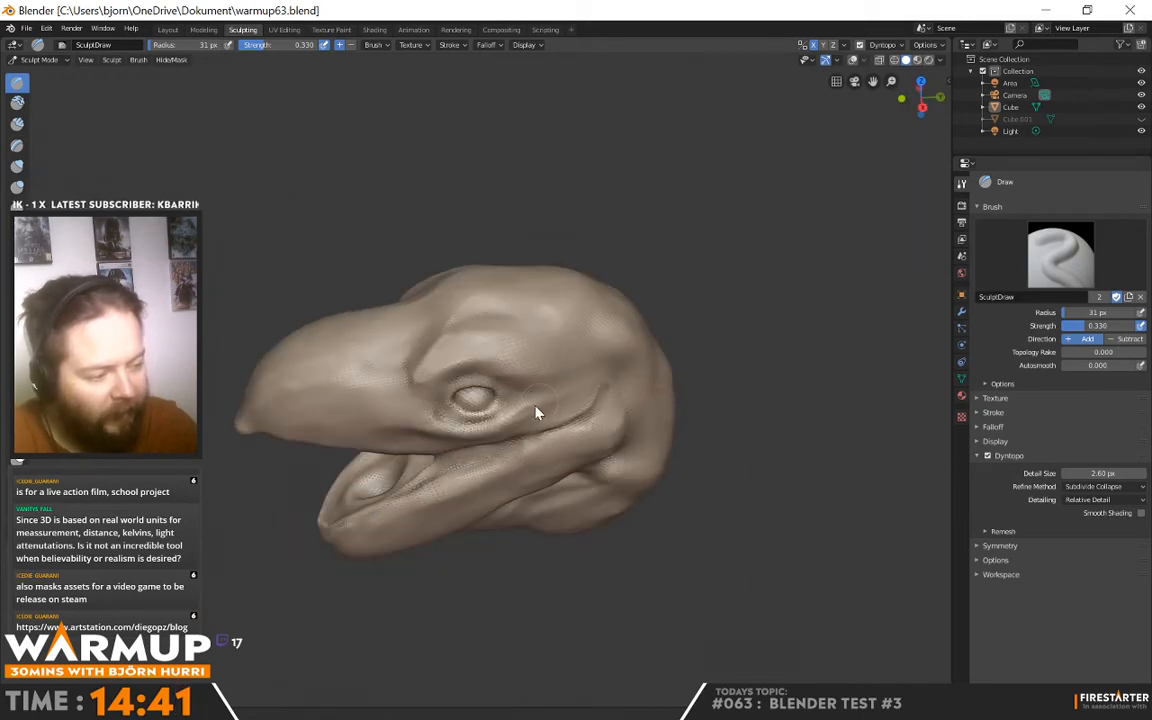
mouse_move(543, 406)
middle_mouse_down()
mouse_move(676, 352)
mouse_move(674, 324)
mouse_move(582, 377)
mouse_move(640, 373)
mouse_move(617, 321)
mouse_move(718, 385)
mouse_move(553, 391)
mouse_move(630, 342)
mouse_move(569, 351)
mouse_move(538, 381)
mouse_move(597, 399)
mouse_move(496, 391)
mouse_move(742, 377)
mouse_move(603, 369)
middle_mouse_up()
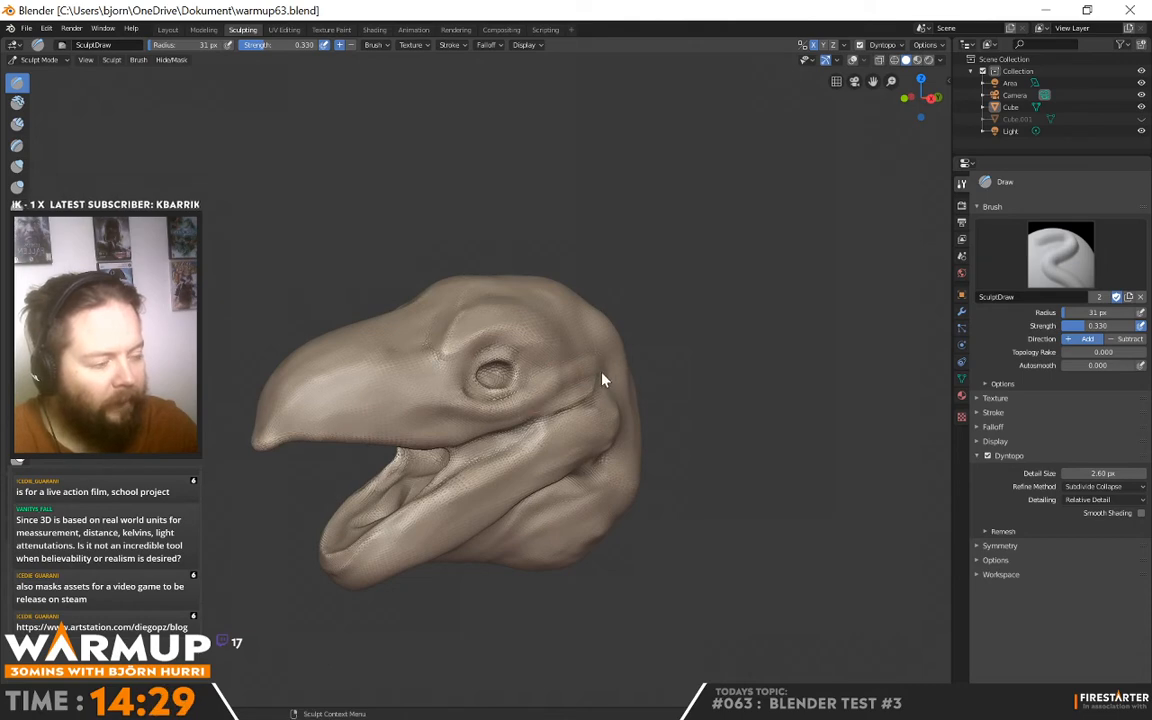
Set the Draw brush radius to 14 px and sculpt a narrow ridge along the beak's base in front of the brow
mouse_move(589, 365)
middle_mouse_down()
mouse_move(607, 391)
mouse_move(589, 417)
mouse_move(638, 365)
mouse_move(733, 360)
mouse_move(687, 386)
mouse_move(684, 329)
middle_mouse_up()
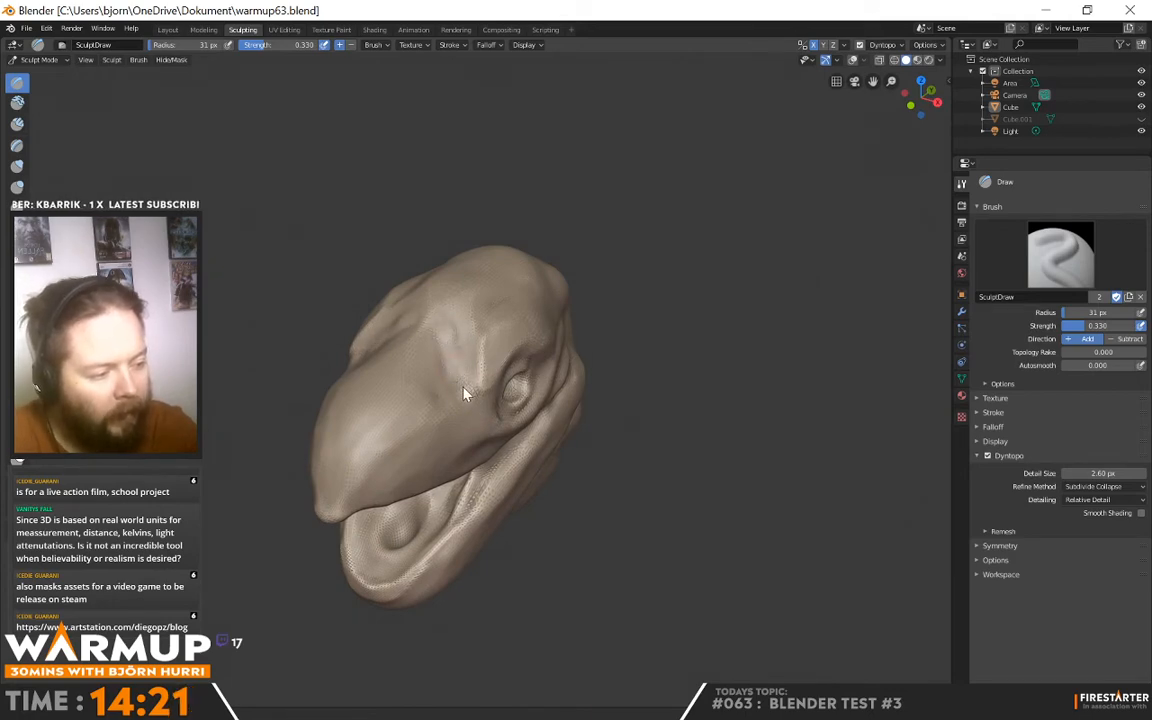
mouse_move(478, 313)
middle_mouse_down()
mouse_move(509, 334)
mouse_move(455, 321)
mouse_move(478, 342)
middle_mouse_up()
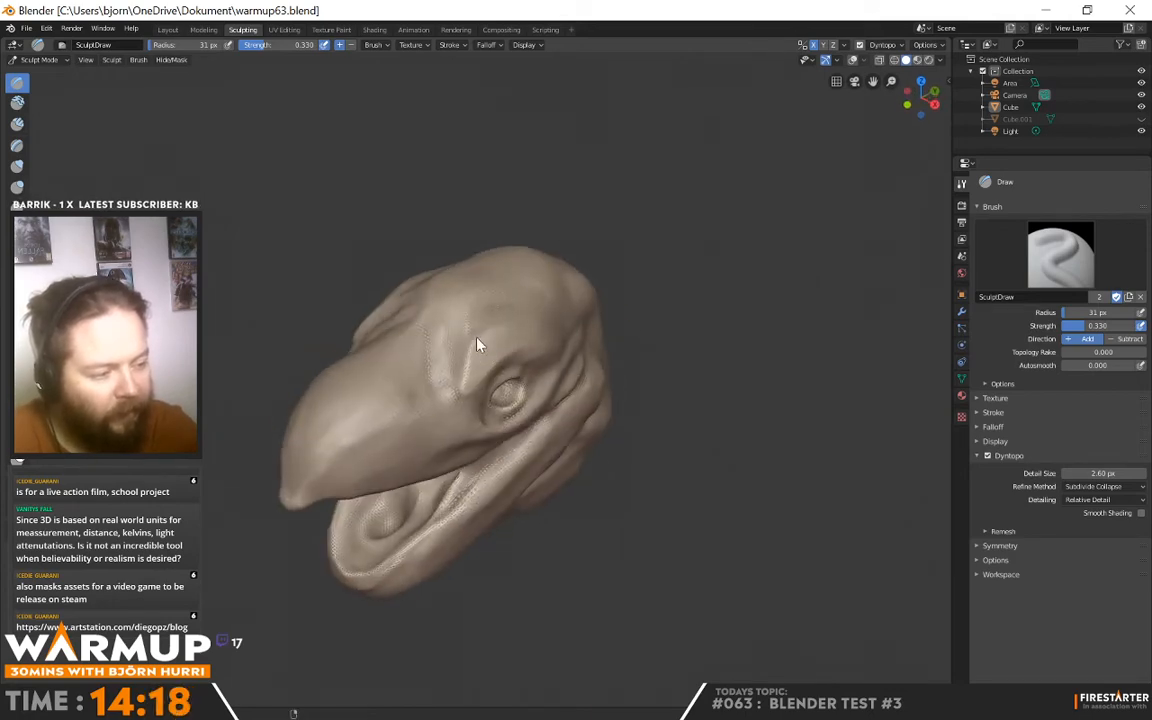
right_click(475, 343)
left_click_drag(475, 341, 455, 337)
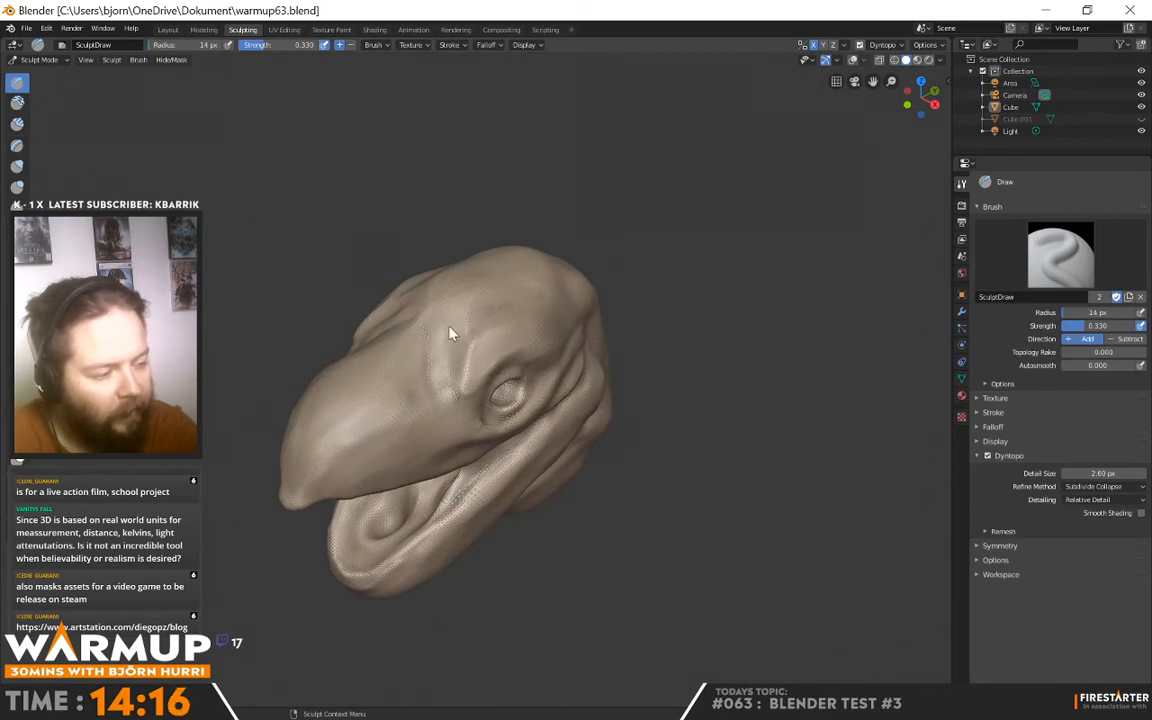
left_click_drag(445, 392, 443, 340)
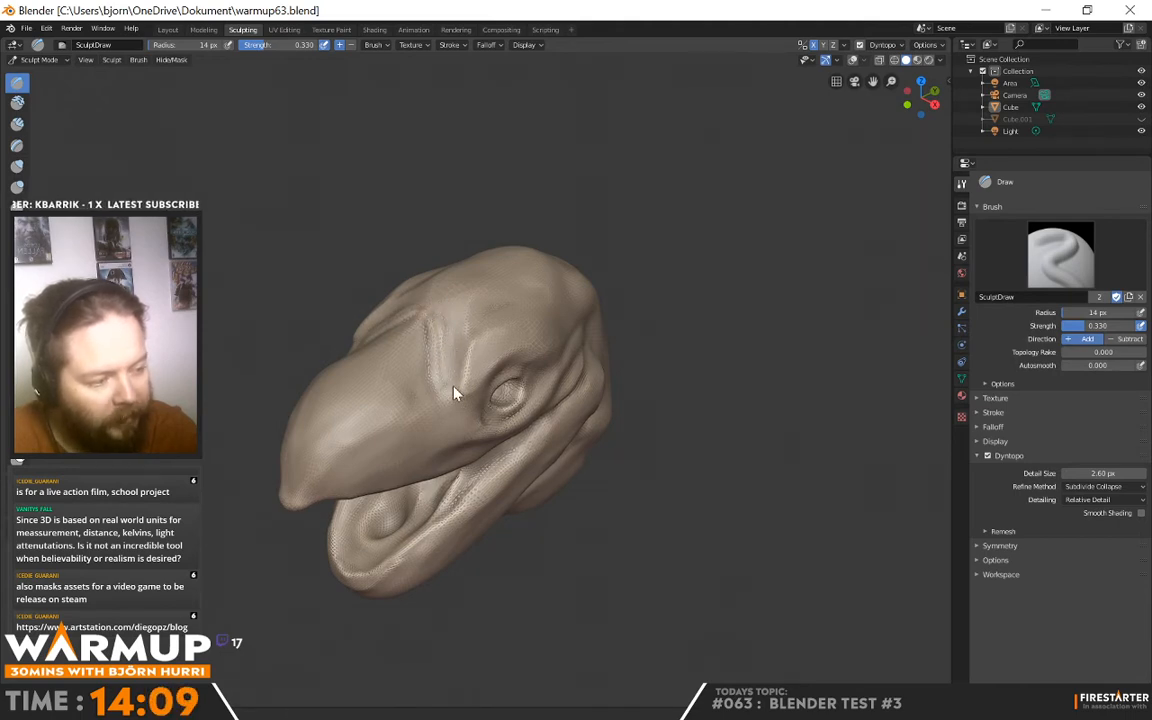
Sculpt the raised ridge and crease where the beak meets the forehead with the Draw brush
mouse_move(453, 393)
middle_mouse_down()
mouse_move(550, 309)
mouse_move(550, 275)
mouse_move(615, 324)
mouse_move(451, 384)
middle_mouse_up()
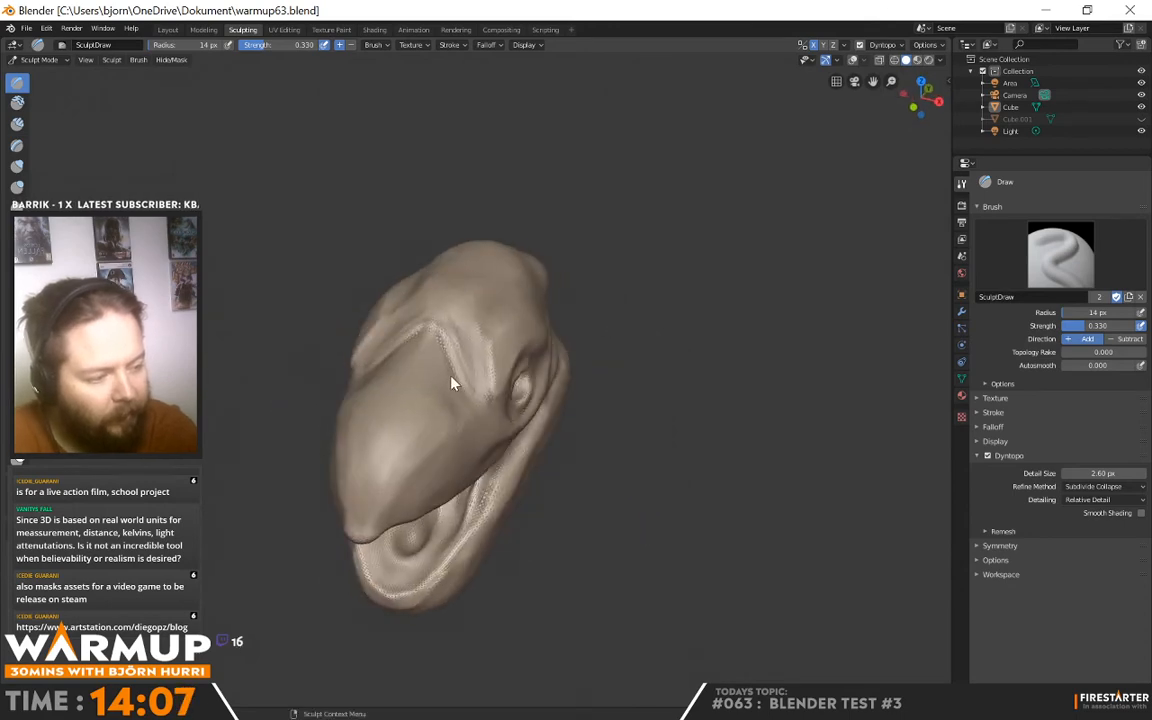
mouse_move(429, 334)
middle_mouse_down()
mouse_move(504, 337)
mouse_move(413, 364)
middle_mouse_up()
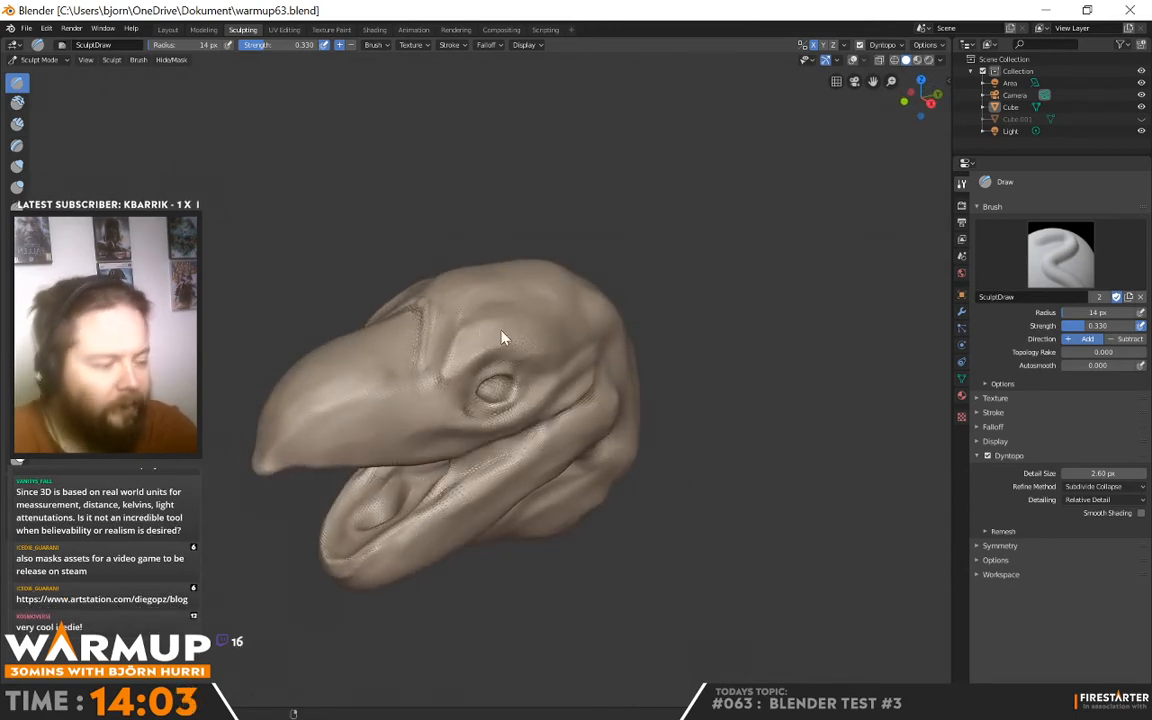
mouse_move(502, 338)
middle_mouse_down()
mouse_move(545, 339)
mouse_move(458, 355)
middle_mouse_up()
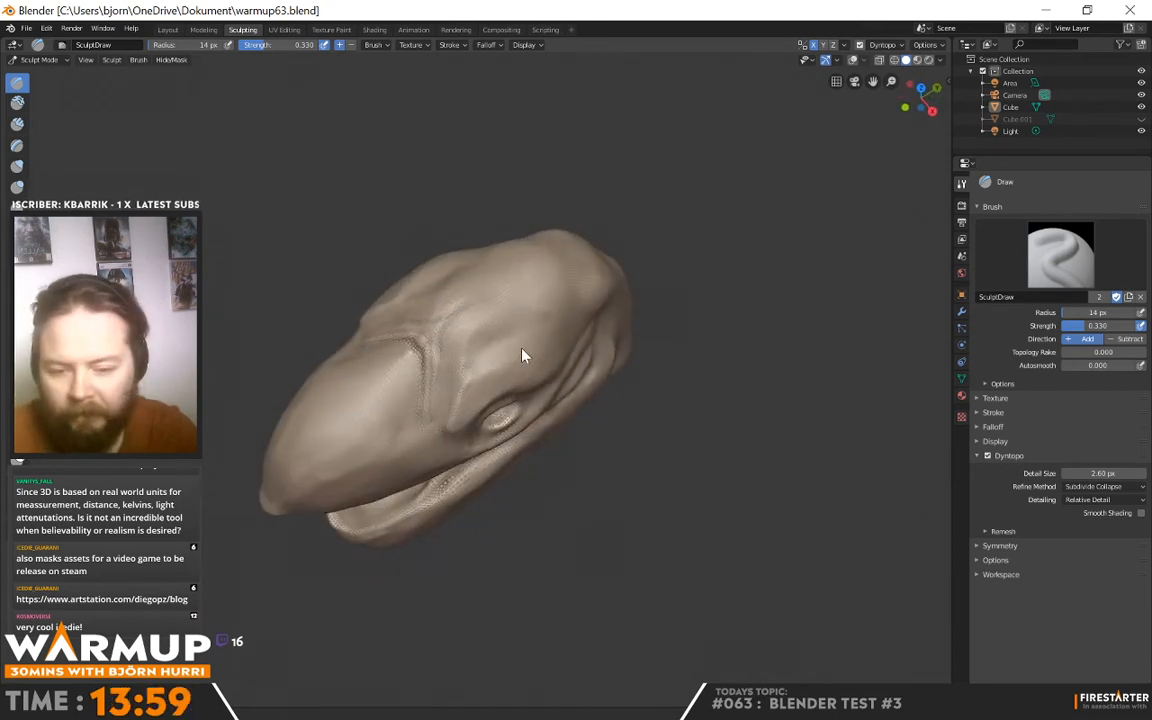
middle_click_drag(522, 355, 559, 336)
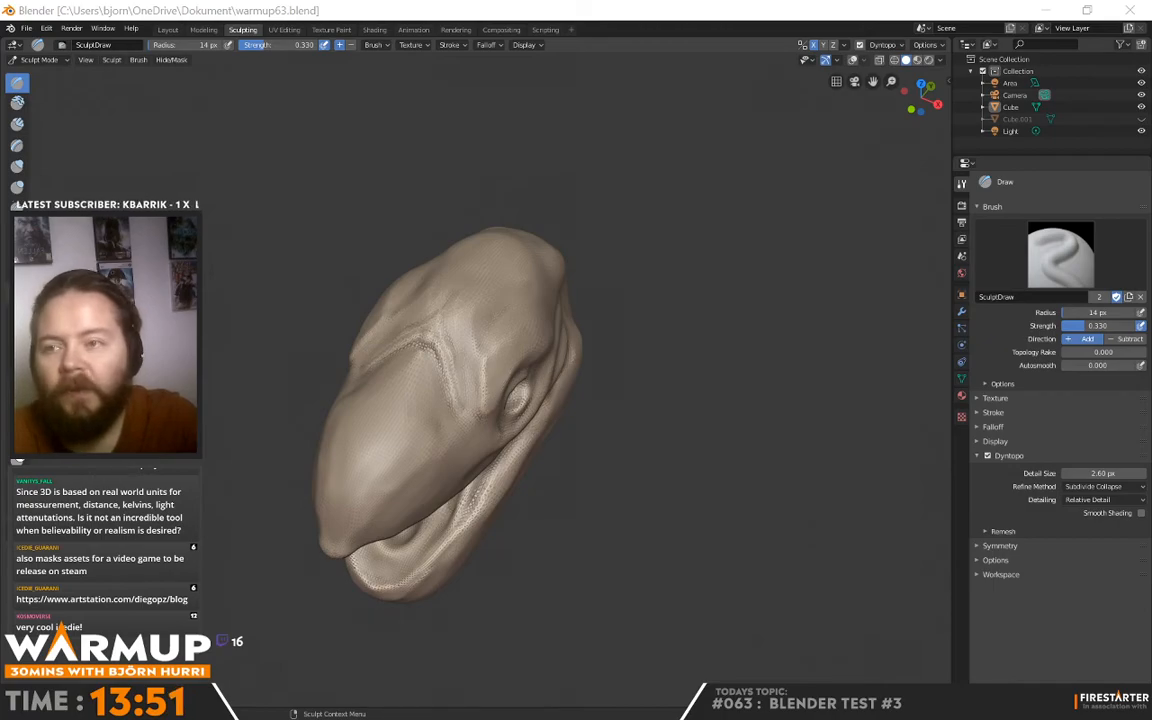
Switch to the browser, look through the artist's ArtStation blog posts of robot and mask models, and return to Blender
left_click_drag(0, 215, 548, 140)
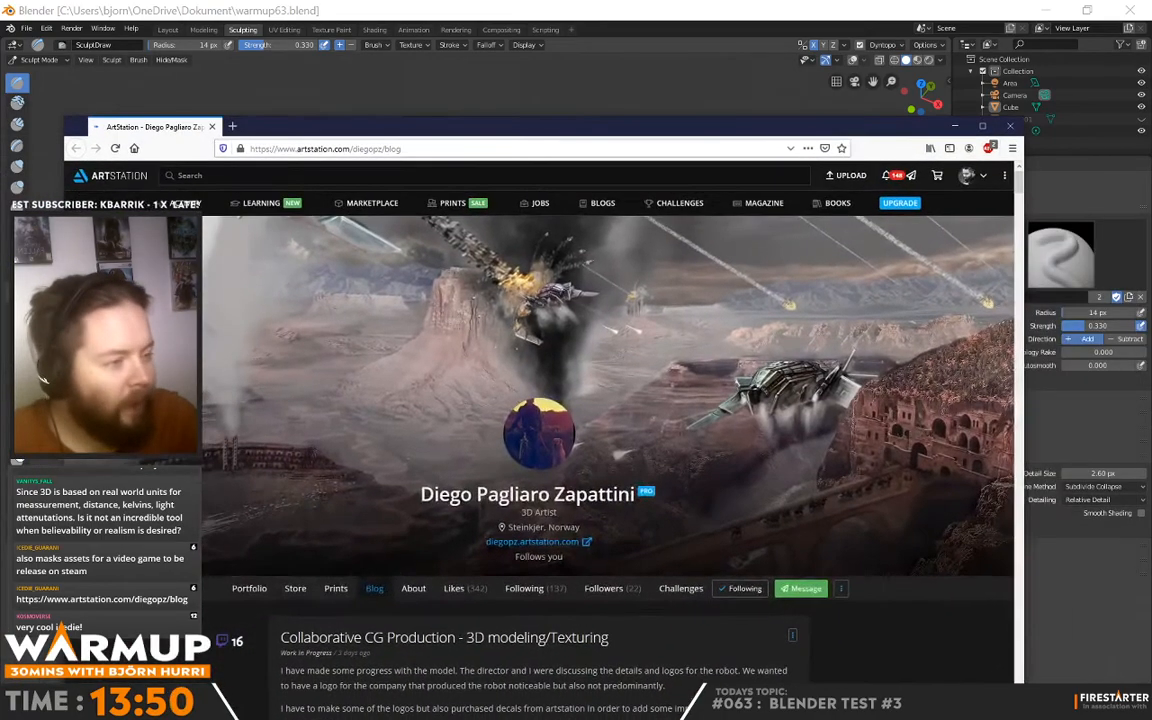
double_click(558, 128)
scroll(365, 357, "down", 7)
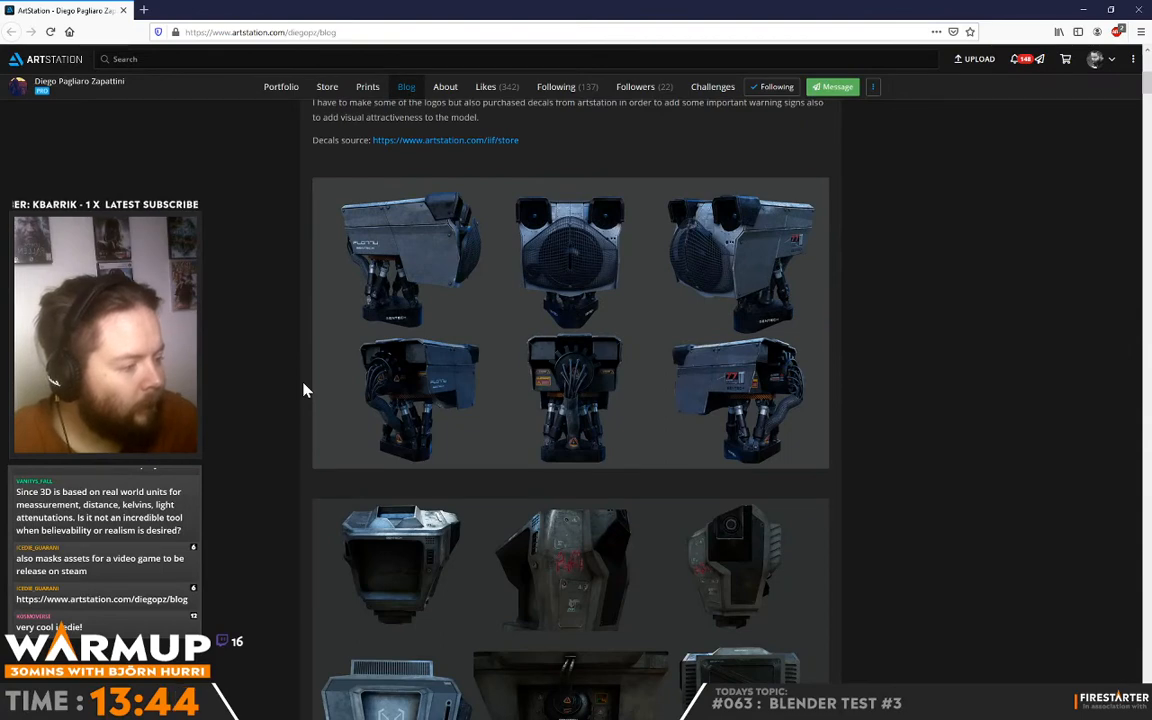
scroll(305, 390, "down", 5)
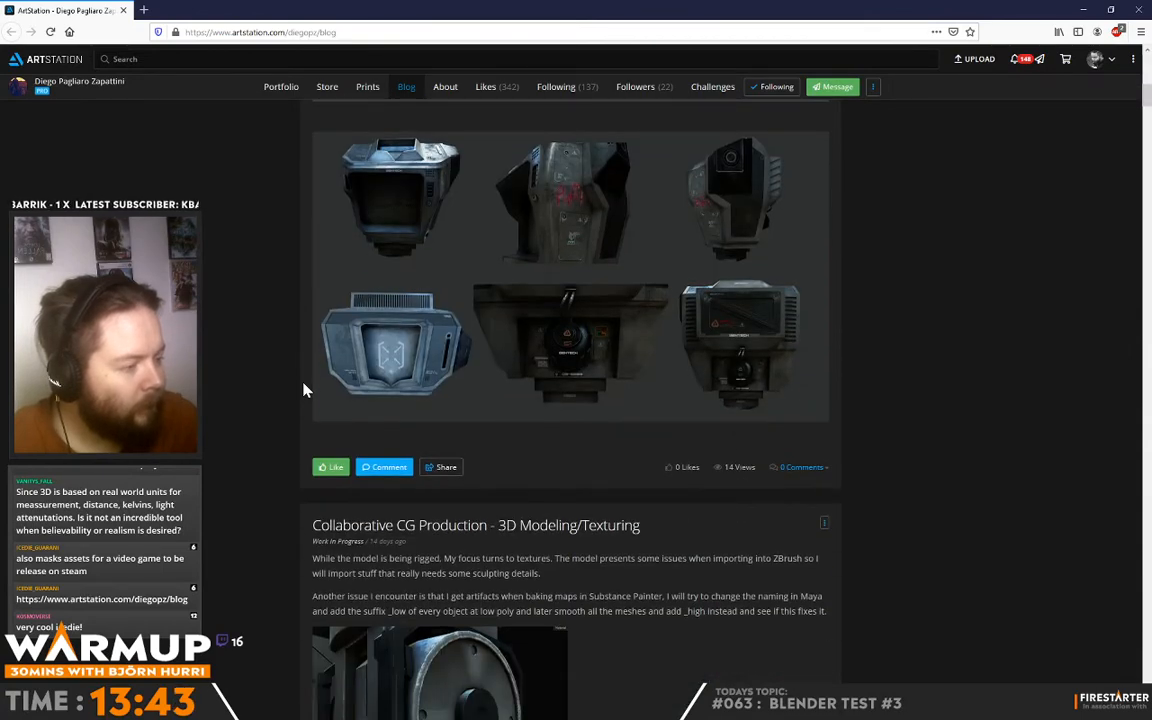
scroll(305, 390, "down", 15)
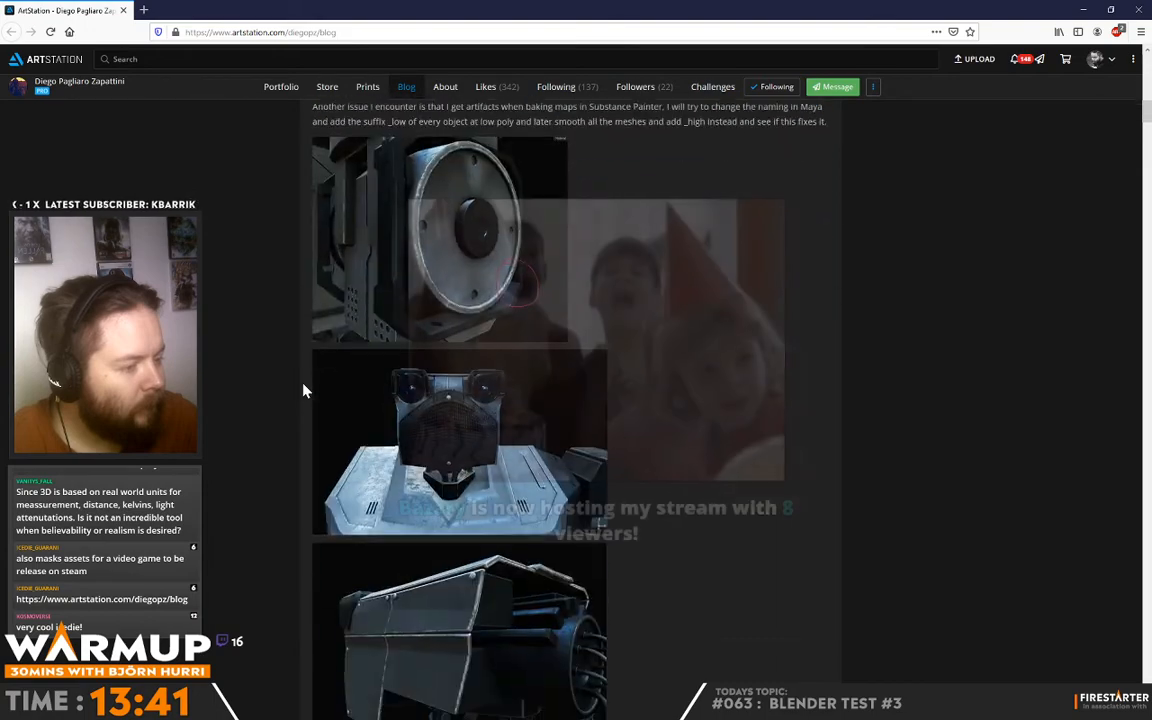
scroll(297, 404, "down", 8)
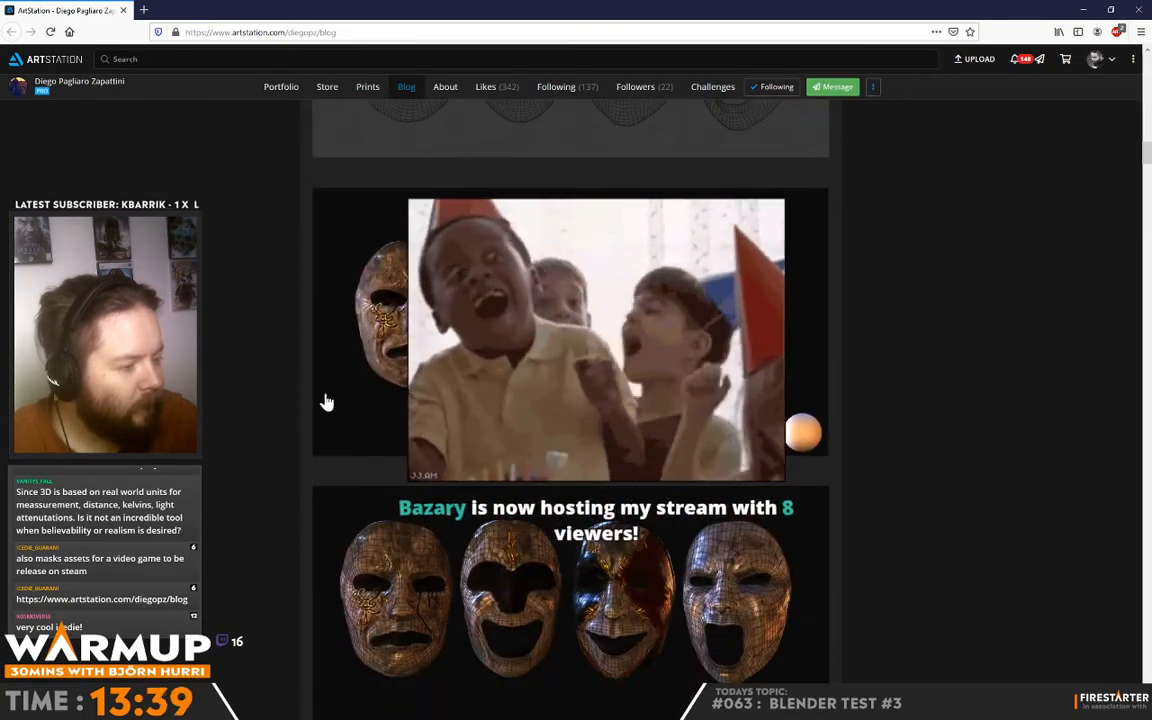
scroll(324, 401, "down", 9)
key("alt+Tab")
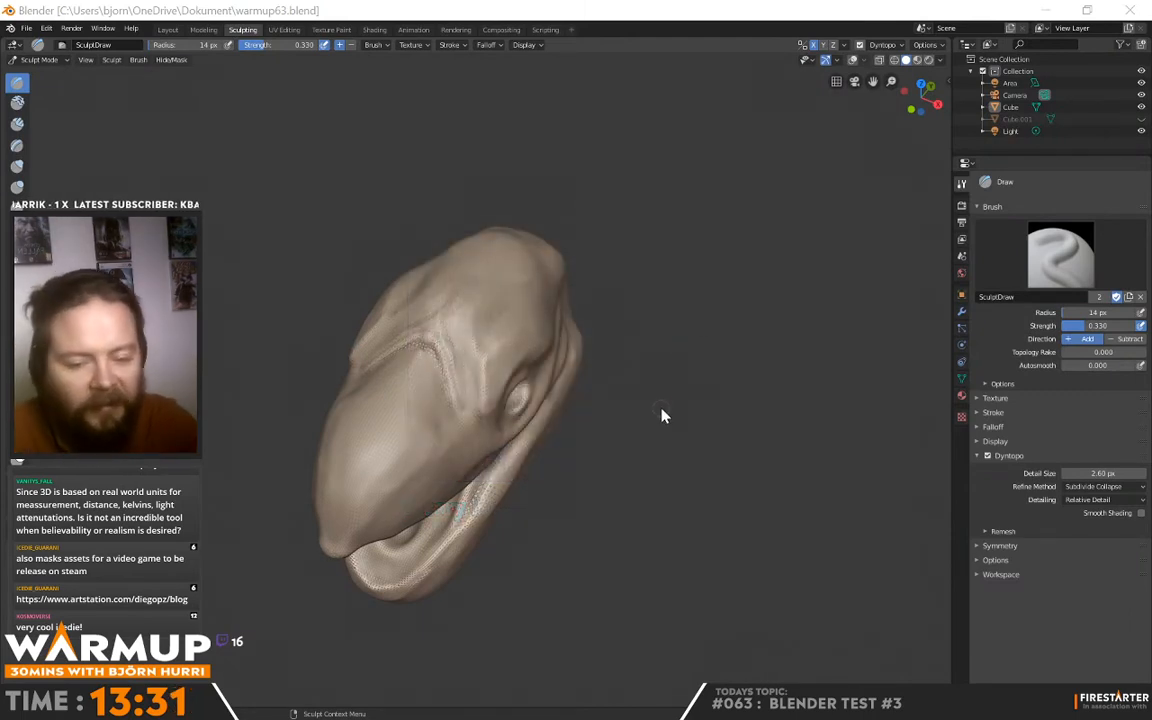
Sculpt skin folds between the front corner of the eye and the base of the beak
mouse_move(666, 393)
middle_mouse_down()
mouse_move(640, 342)
mouse_move(571, 378)
mouse_move(543, 345)
mouse_move(481, 406)
middle_mouse_up()
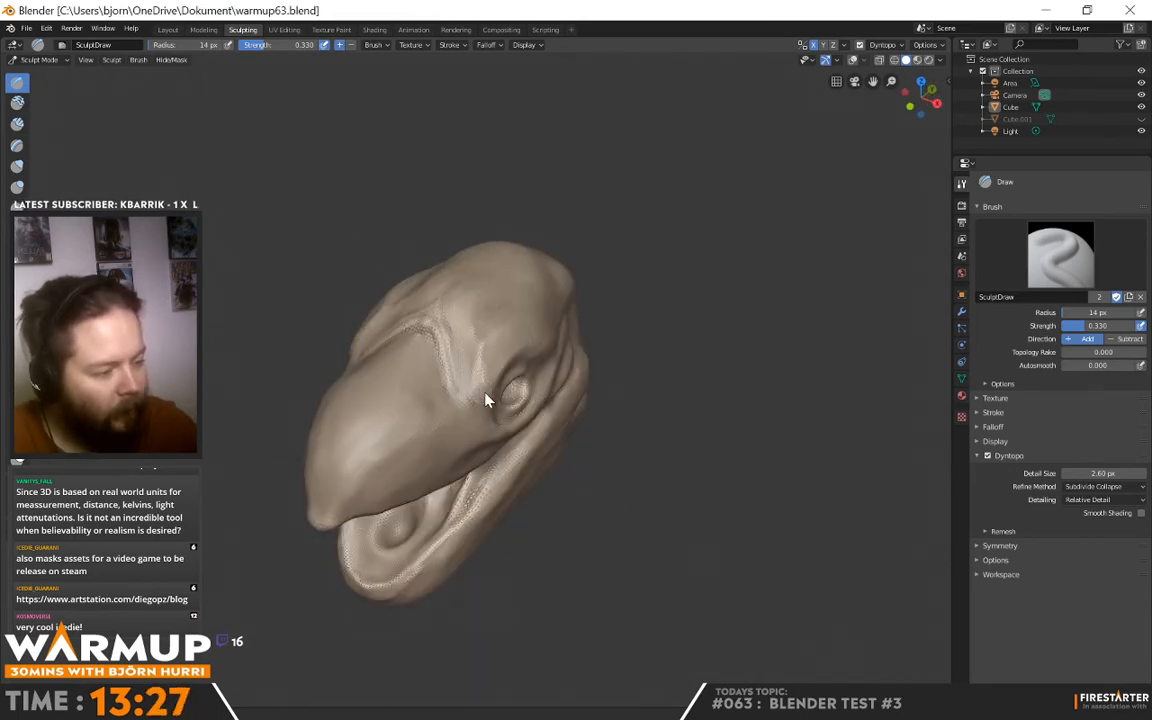
mouse_move(635, 334)
middle_mouse_down()
mouse_move(545, 309)
mouse_move(557, 300)
middle_mouse_up()
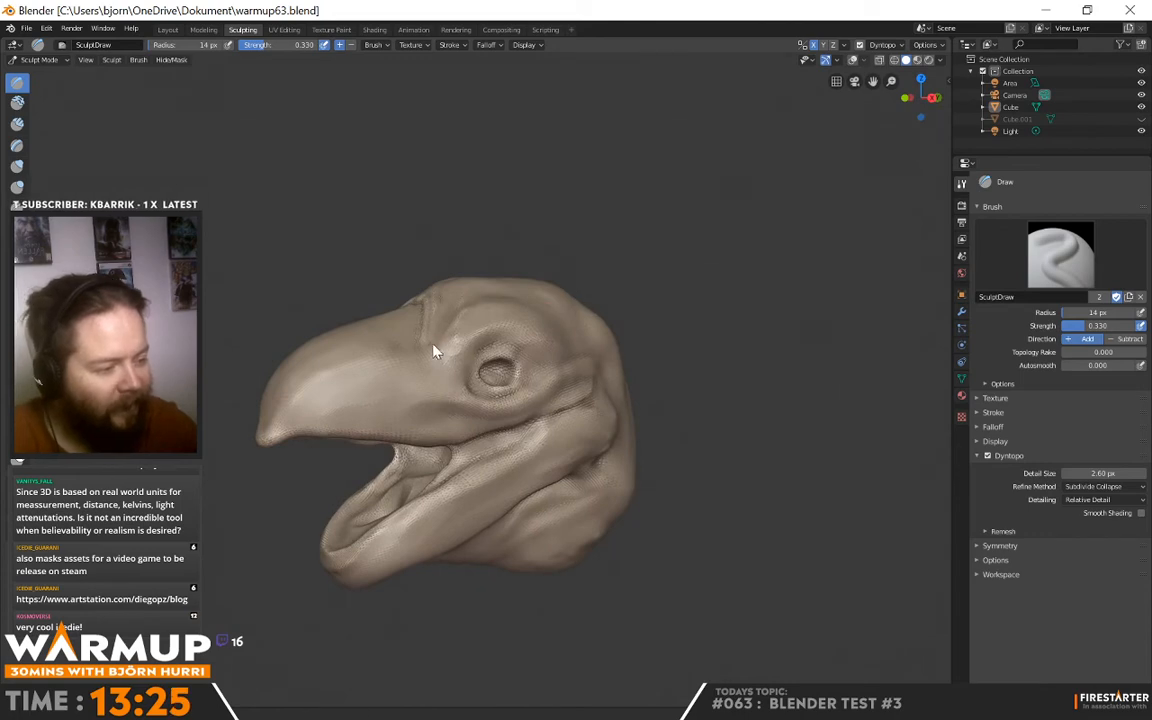
mouse_move(462, 358)
left_mouse_down()
mouse_move(445, 354)
mouse_move(463, 356)
left_mouse_up()
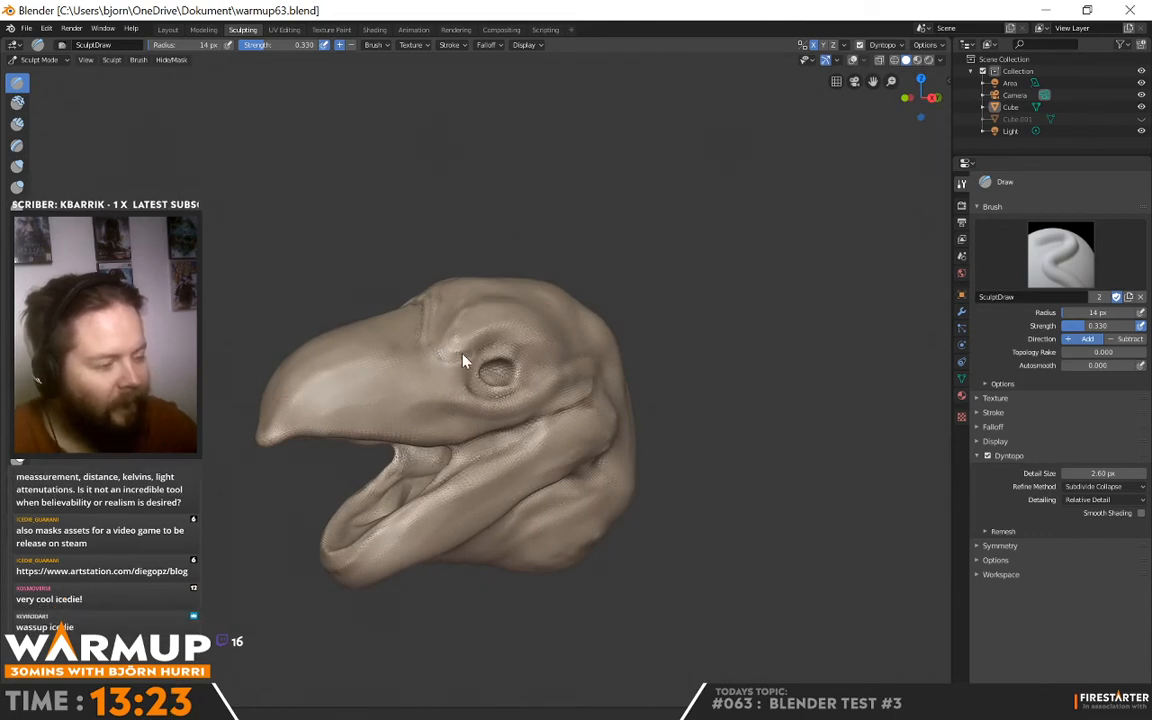
mouse_move(519, 334)
middle_mouse_down()
mouse_move(507, 332)
mouse_move(581, 360)
mouse_move(444, 392)
middle_mouse_up()
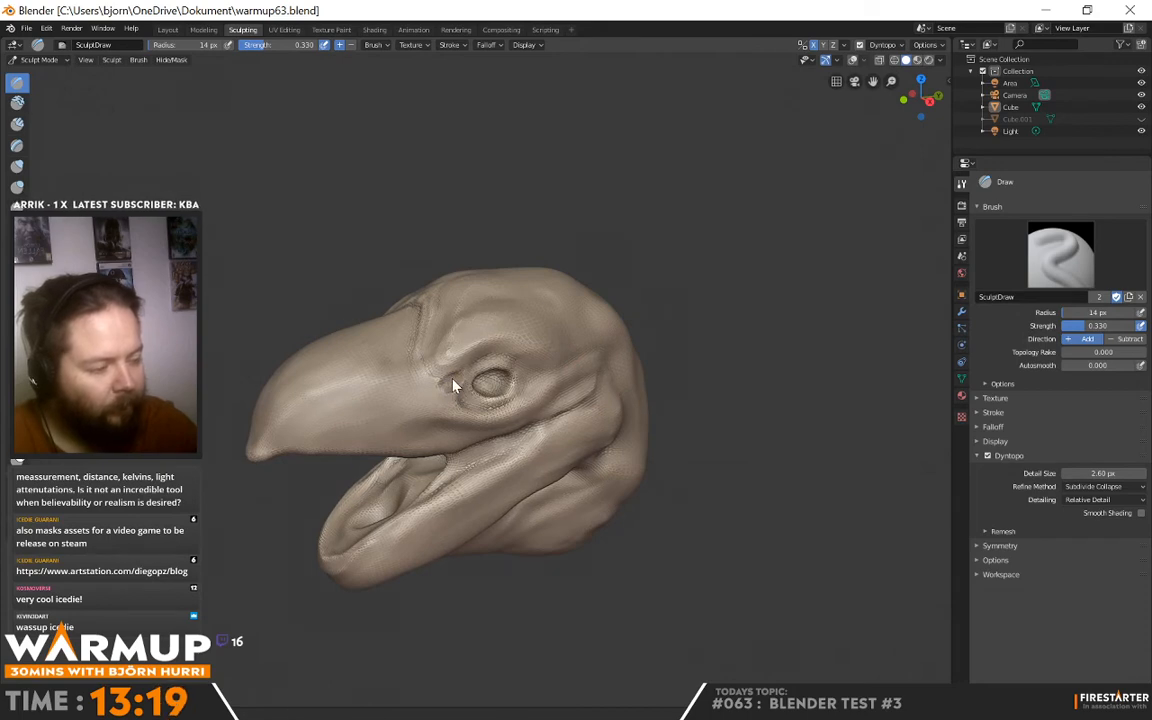
mouse_move(527, 362)
middle_mouse_down()
mouse_move(656, 337)
mouse_move(607, 327)
mouse_move(511, 380)
mouse_move(566, 363)
mouse_move(553, 393)
middle_mouse_up()
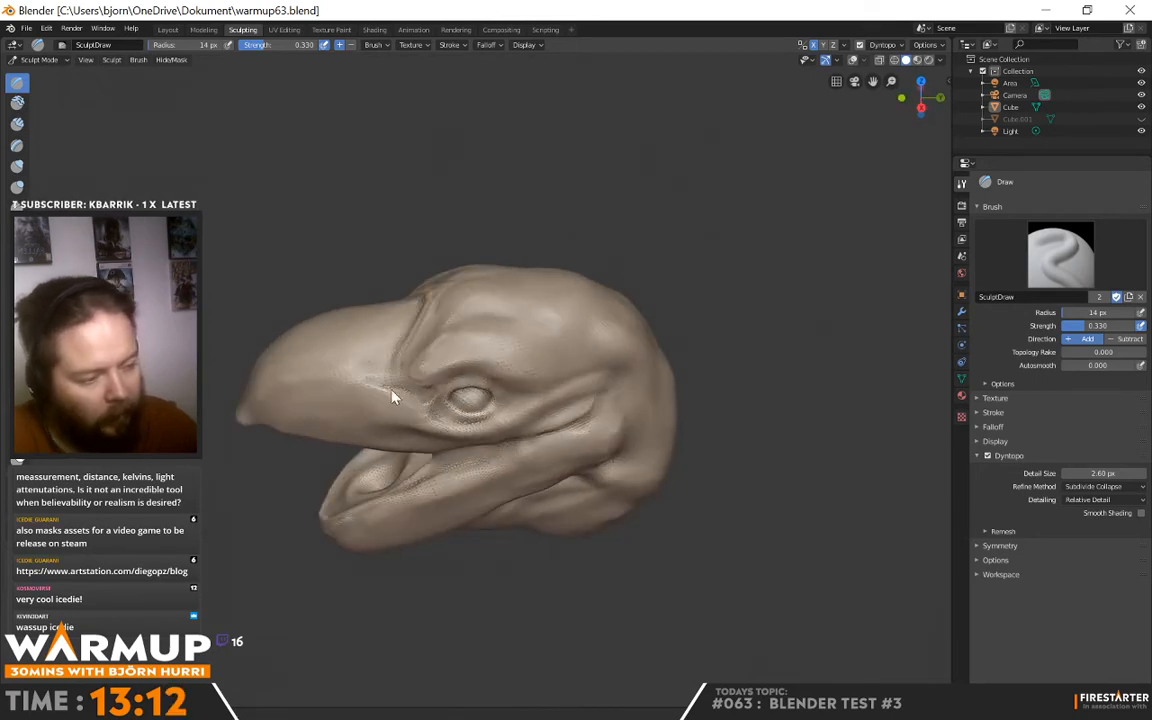
Carve a pair of slanted nostrils into the upper surface of the beak near its base
middle_click_drag(594, 343, 612, 314)
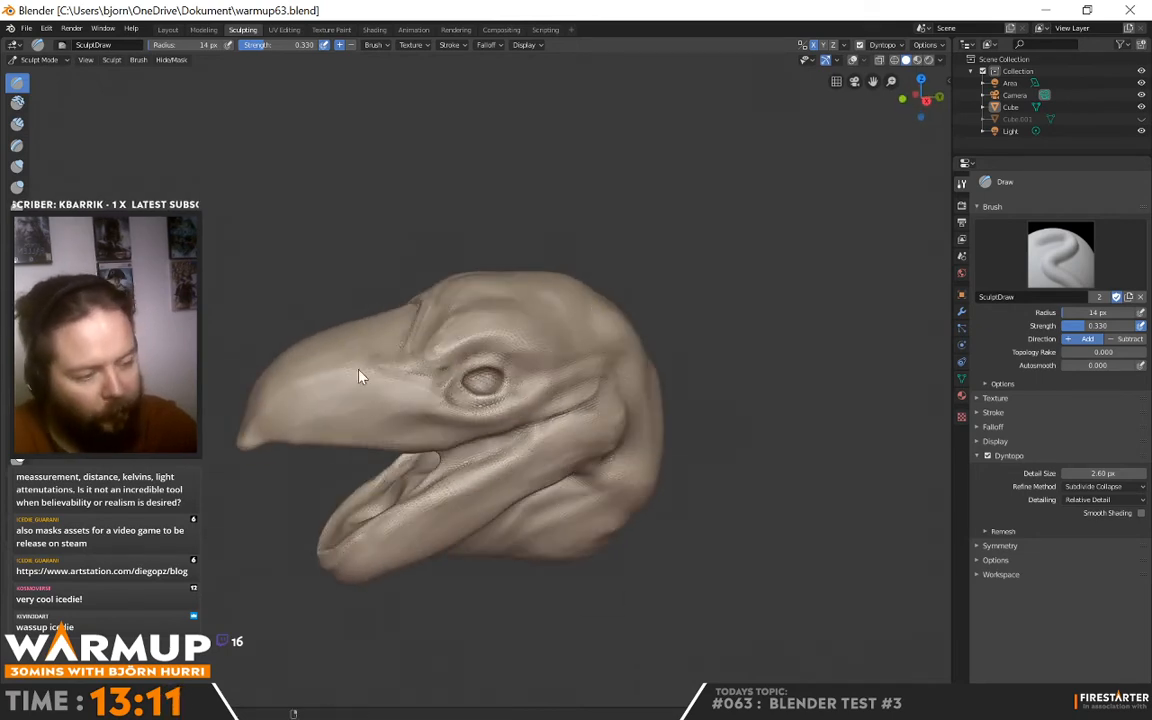
mouse_move(360, 376)
middle_mouse_down()
mouse_move(462, 324)
mouse_move(419, 393)
middle_mouse_up()
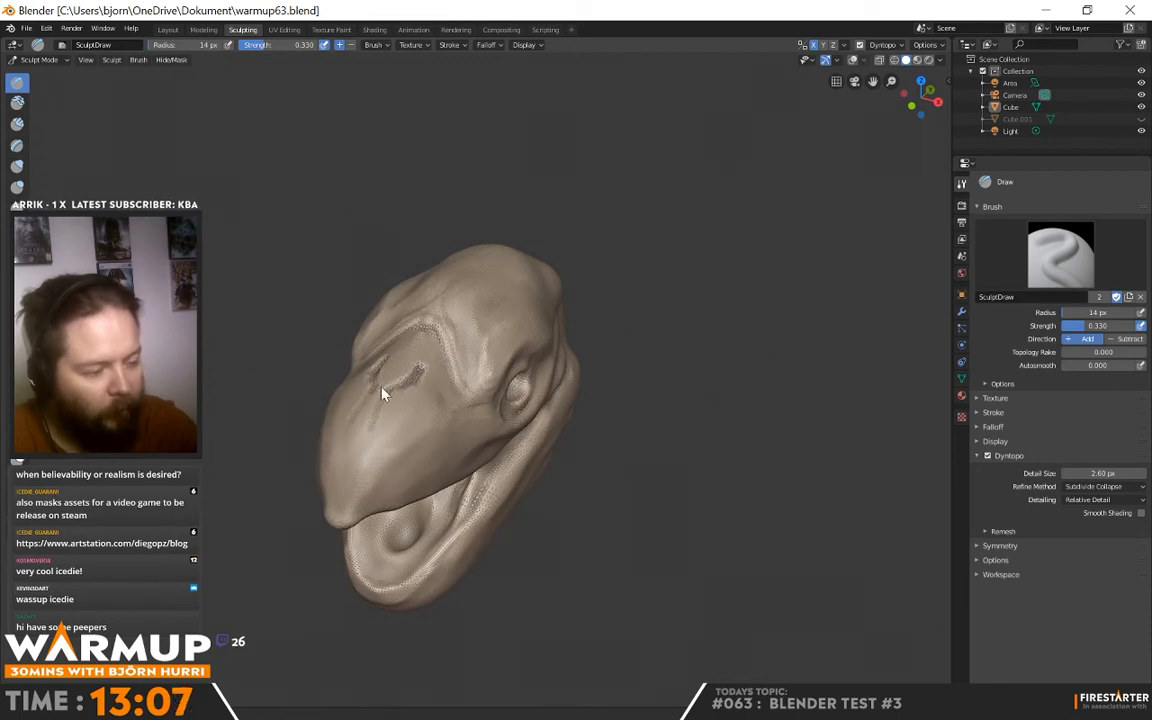
mouse_move(393, 386)
middle_mouse_down()
mouse_move(540, 332)
mouse_move(512, 352)
mouse_move(704, 357)
mouse_move(714, 335)
mouse_move(522, 334)
mouse_move(514, 303)
mouse_move(432, 419)
mouse_move(573, 337)
mouse_move(537, 380)
middle_mouse_up()
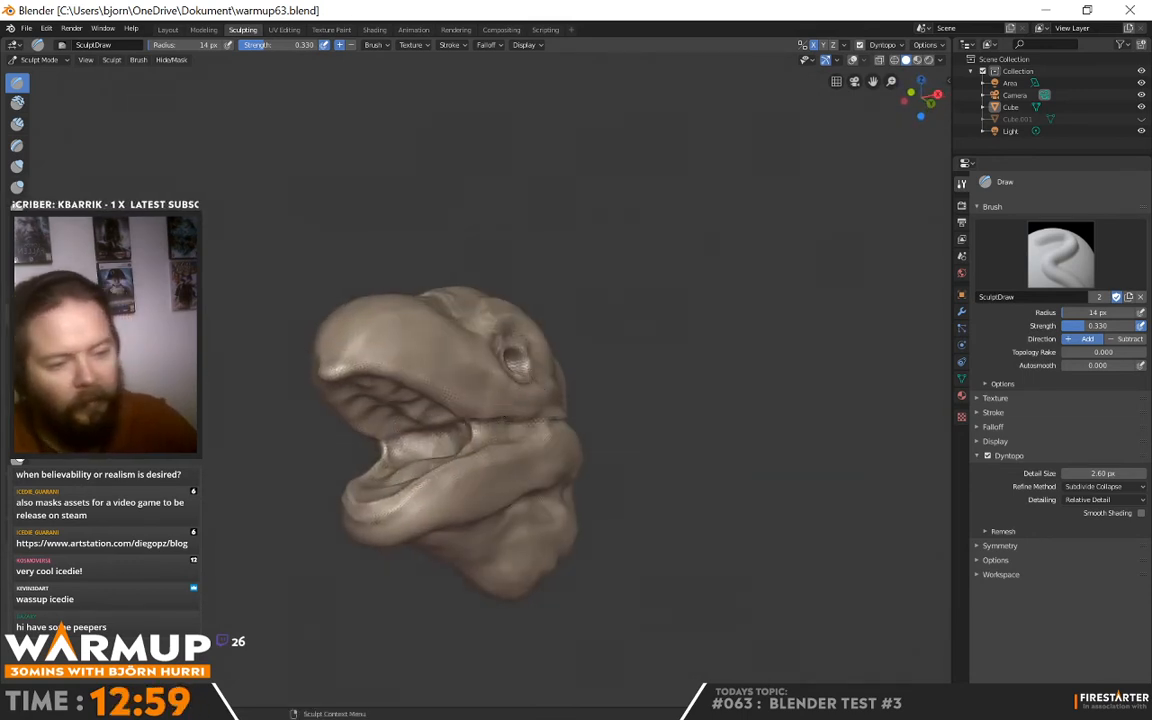
Flatten the rim of the upper beak along the mouth opening with the Flatten/Contrast brush
key("shift+t")
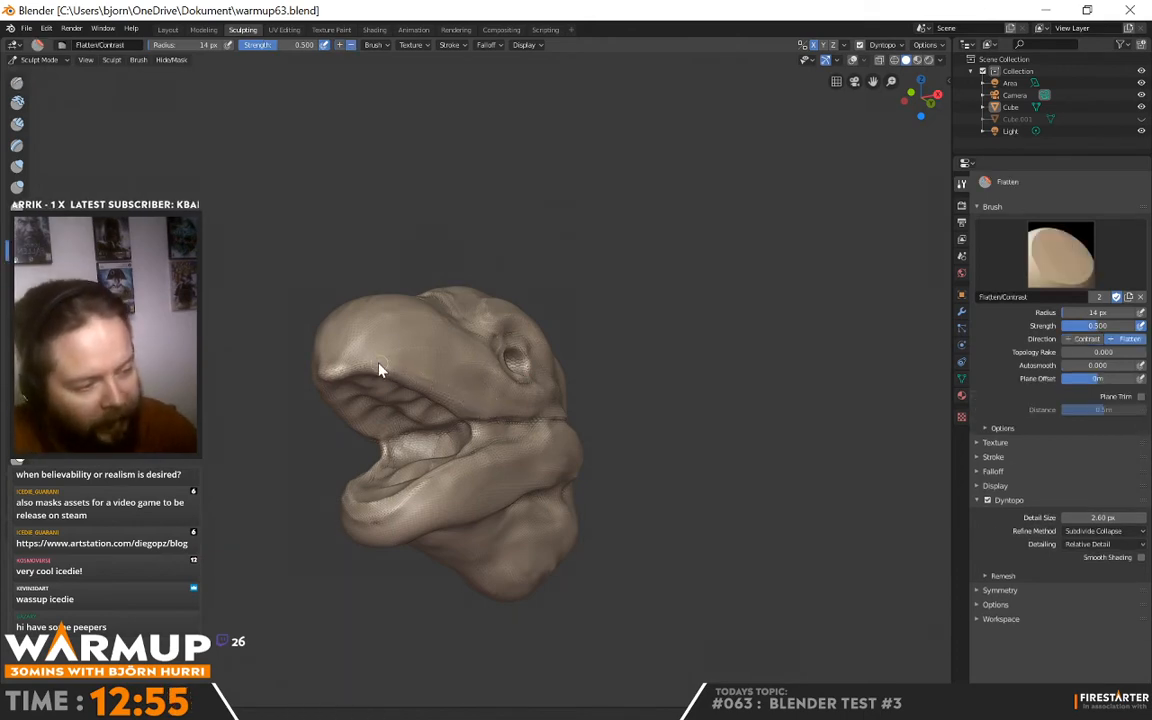
mouse_move(380, 370)
middle_mouse_down()
mouse_move(555, 411)
mouse_move(489, 445)
mouse_move(509, 401)
mouse_move(617, 355)
mouse_move(604, 375)
mouse_move(512, 424)
middle_mouse_up()
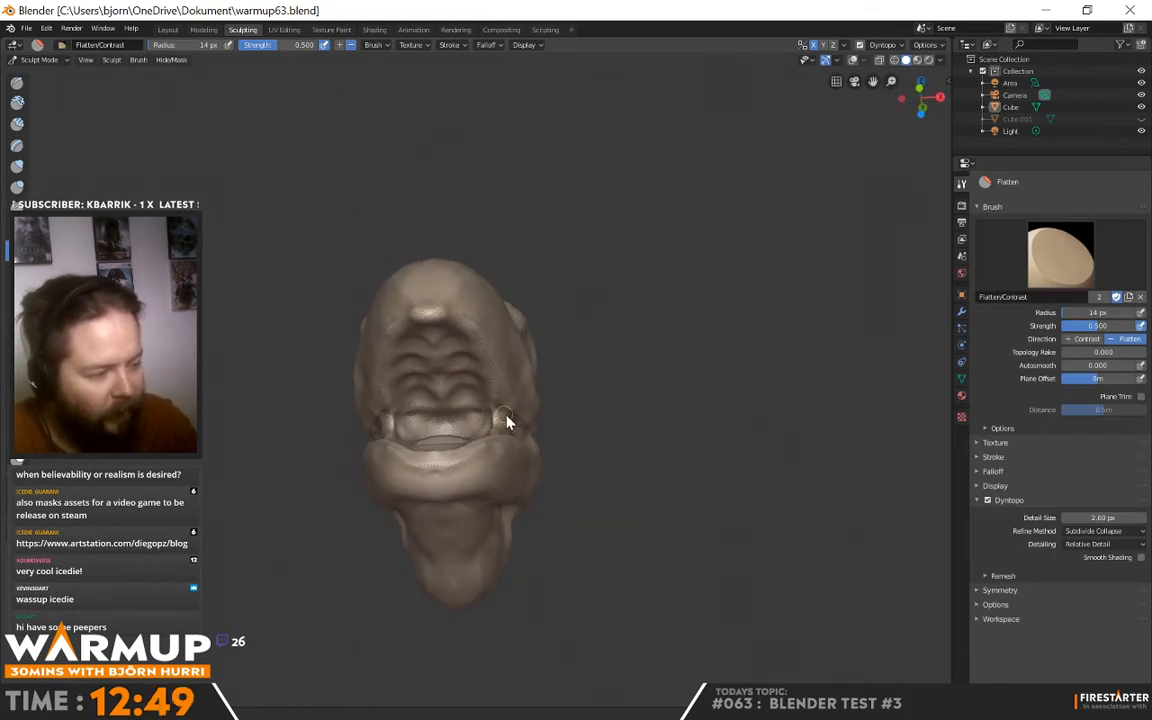
middle_click_drag(606, 427, 481, 419)
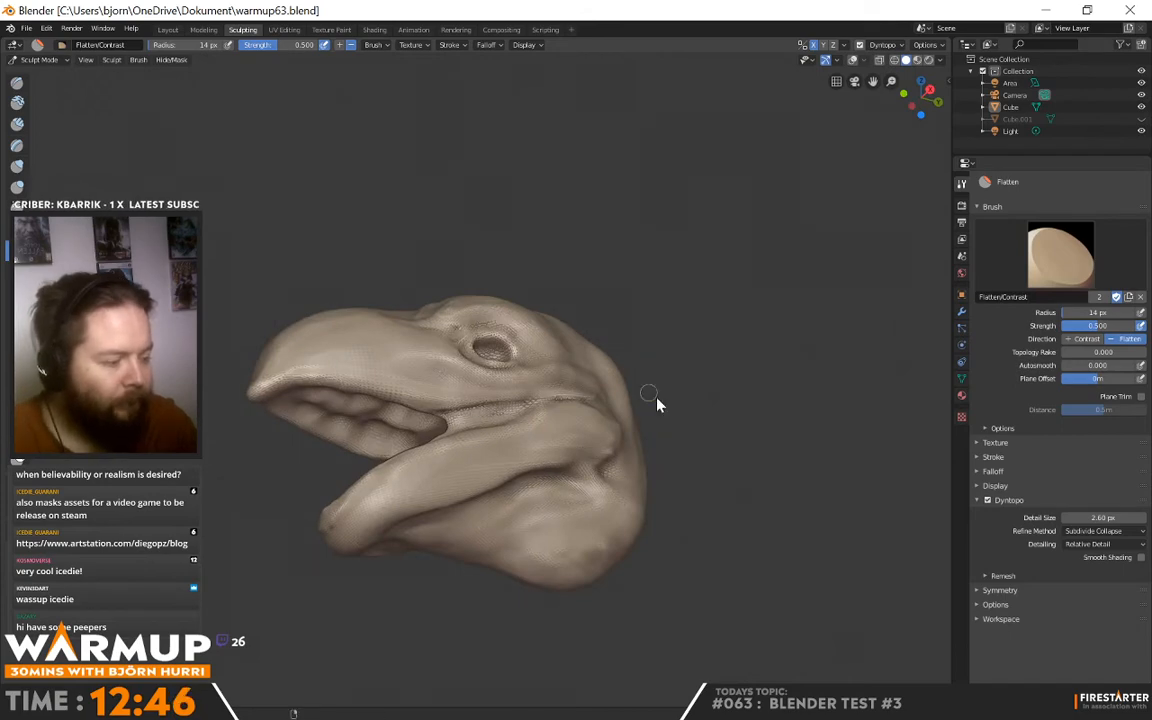
mouse_move(656, 404)
middle_mouse_down()
mouse_move(572, 439)
mouse_move(622, 434)
middle_mouse_up()
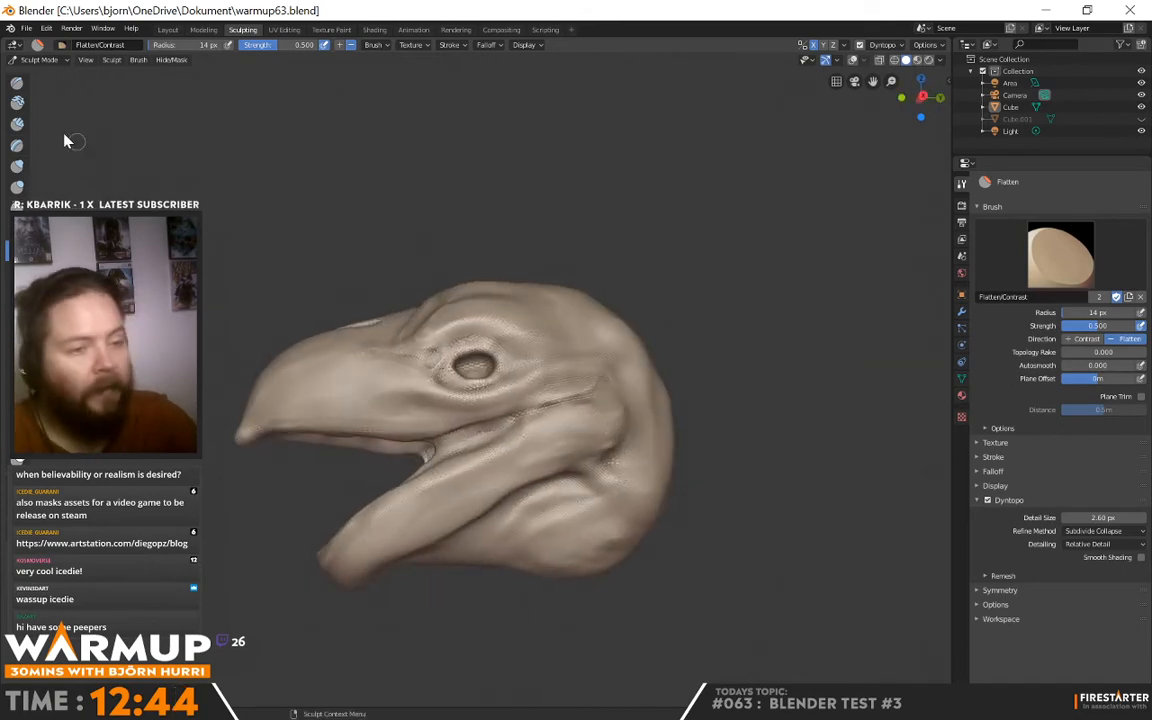
Sculpt the skin fold at the corner of the mouth between the upper beak and lower jaw with the Draw brush
left_click(17, 81)
mouse_move(347, 206)
middle_mouse_down()
mouse_move(656, 432)
mouse_move(527, 417)
middle_mouse_up()
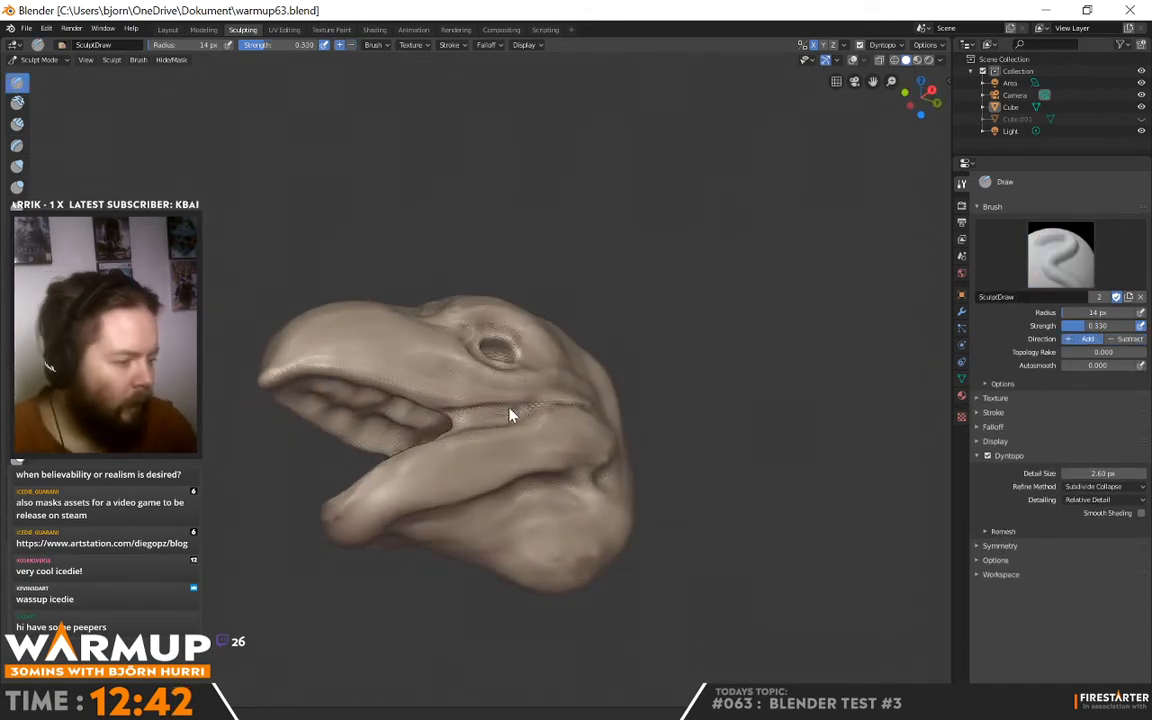
left_click_drag(499, 409, 478, 411)
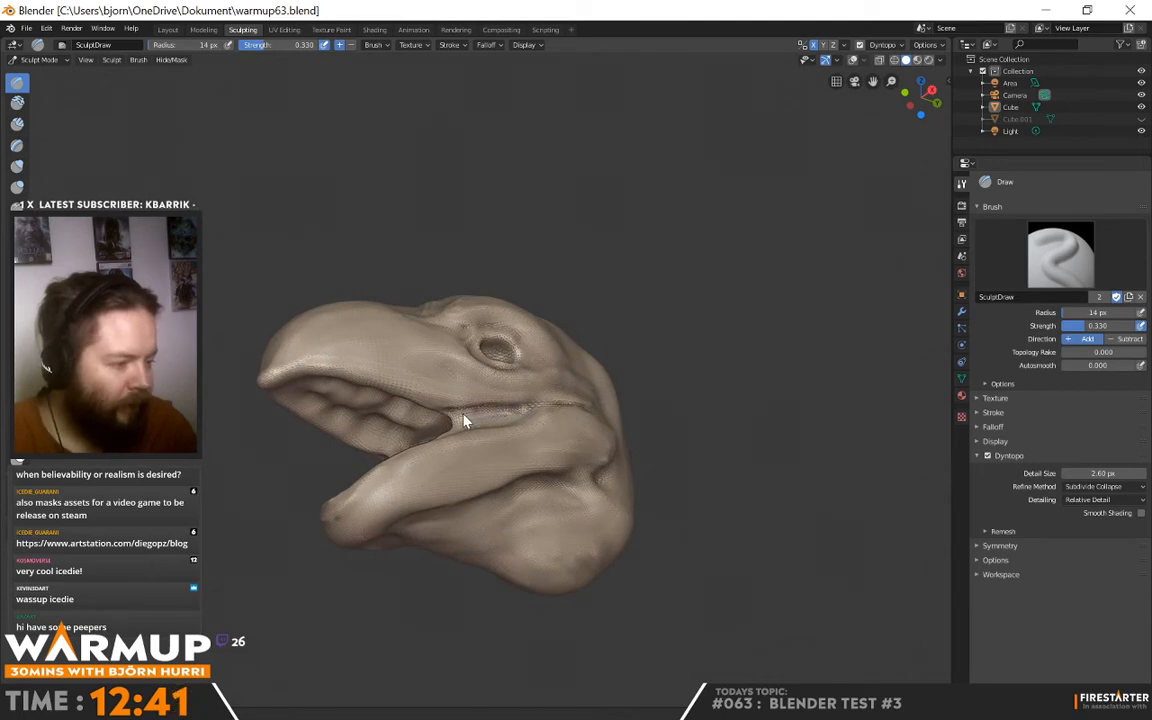
mouse_move(497, 418)
middle_mouse_down()
mouse_move(597, 442)
mouse_move(604, 471)
mouse_move(669, 481)
mouse_move(714, 450)
mouse_move(689, 483)
middle_mouse_up()
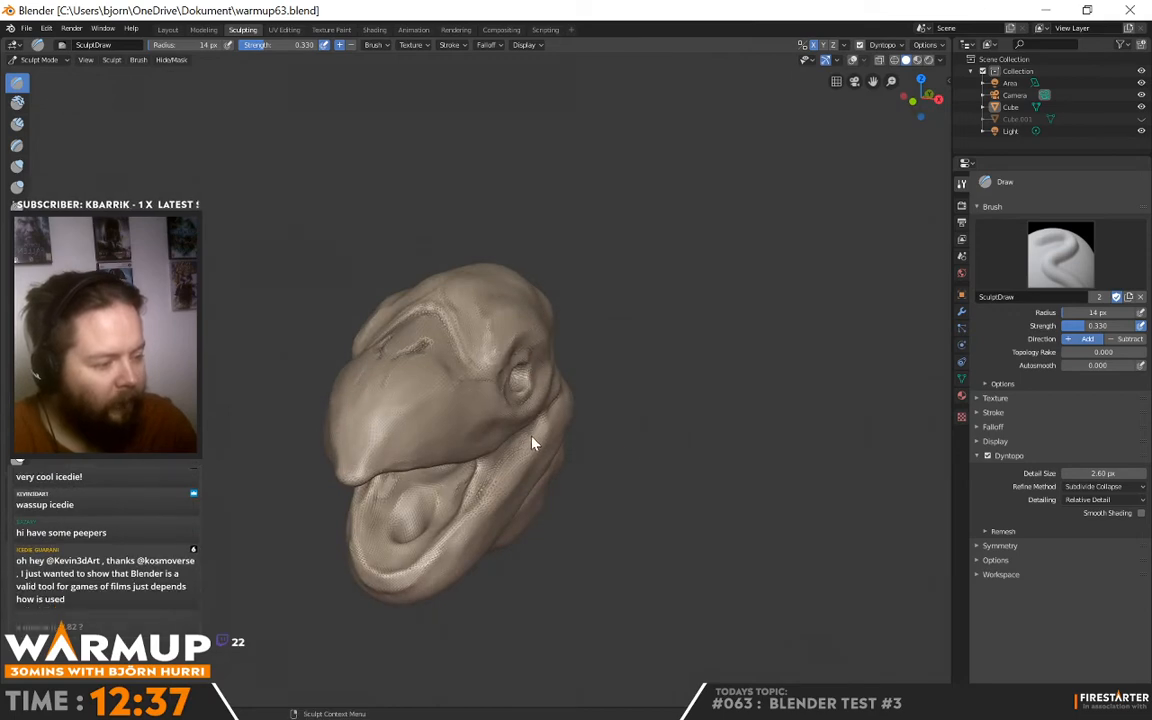
mouse_move(476, 510)
middle_mouse_down()
mouse_move(548, 445)
mouse_move(527, 432)
middle_mouse_up()
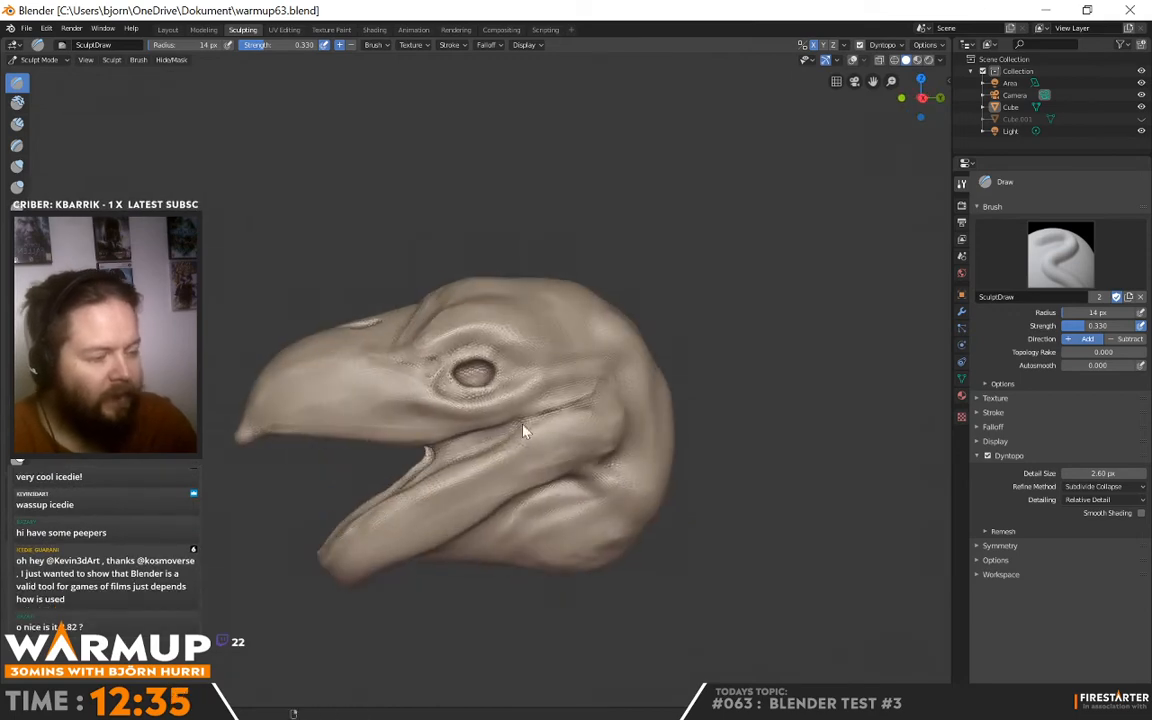
scroll(418, 408, "up", 4)
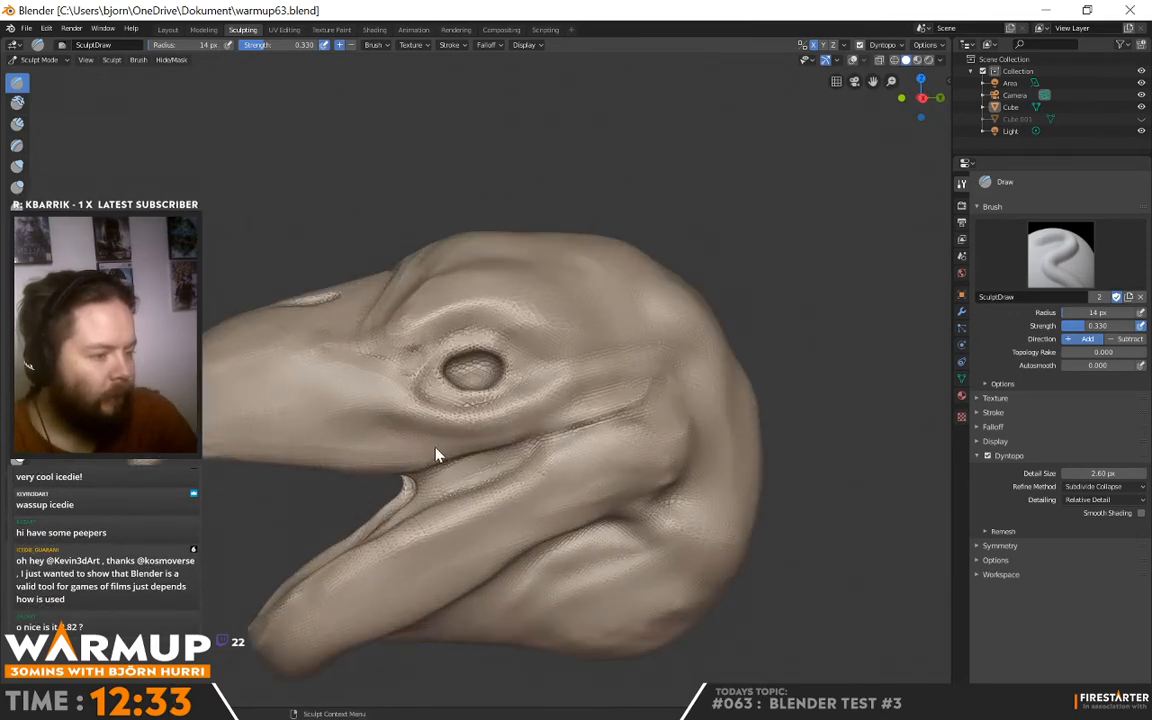
mouse_move(440, 483)
middle_mouse_down()
mouse_move(566, 503)
mouse_move(571, 489)
mouse_move(370, 488)
mouse_move(458, 494)
middle_mouse_up()
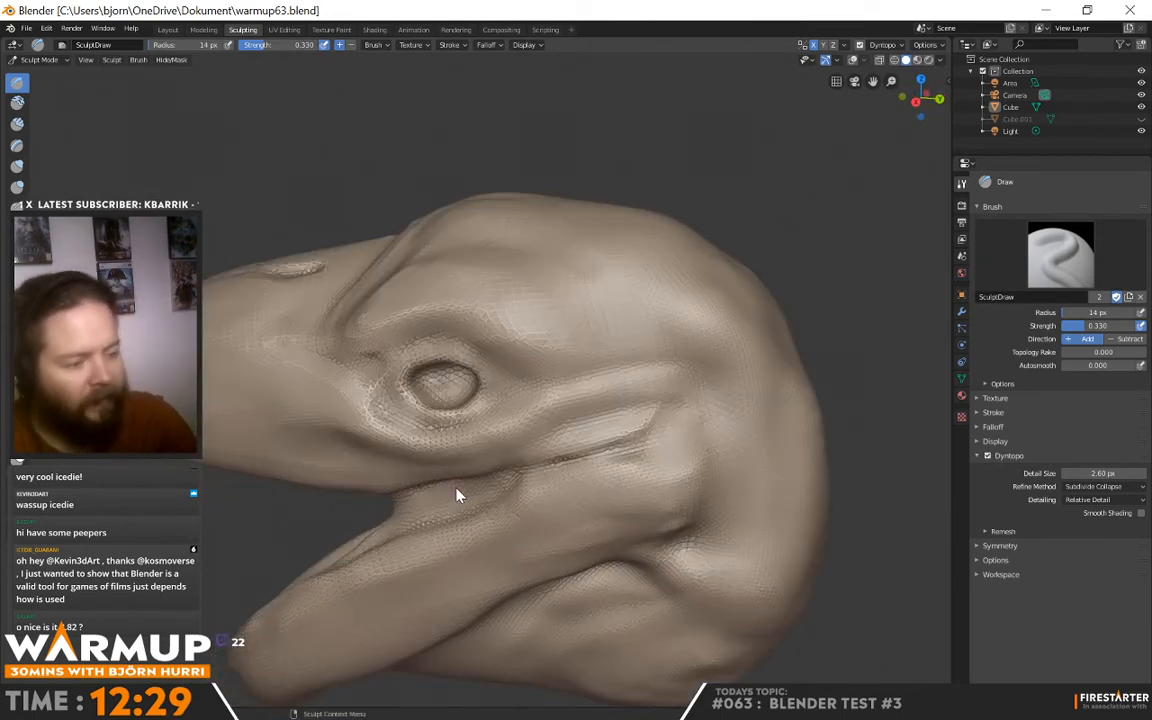
Define the eyelid rim and the creases around the eye with Draw brush strokes
left_click_drag(405, 395, 476, 399)
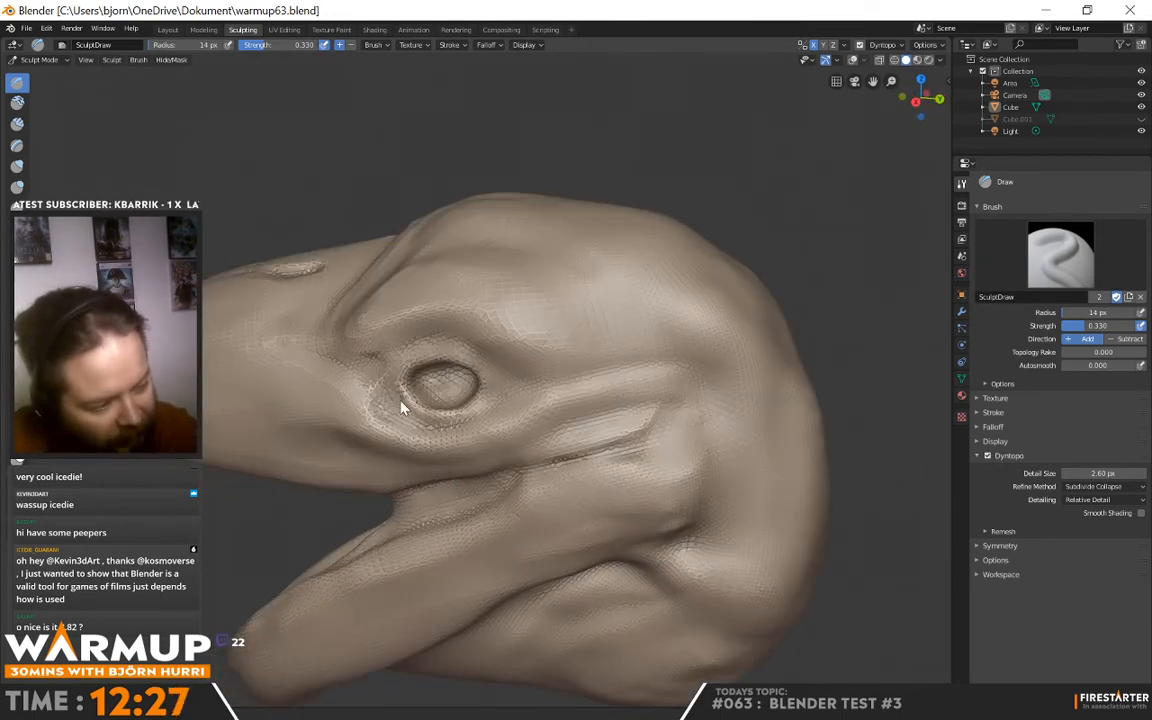
mouse_move(401, 407)
middle_mouse_down()
mouse_move(540, 332)
mouse_move(656, 329)
mouse_move(609, 357)
mouse_move(571, 406)
middle_mouse_up()
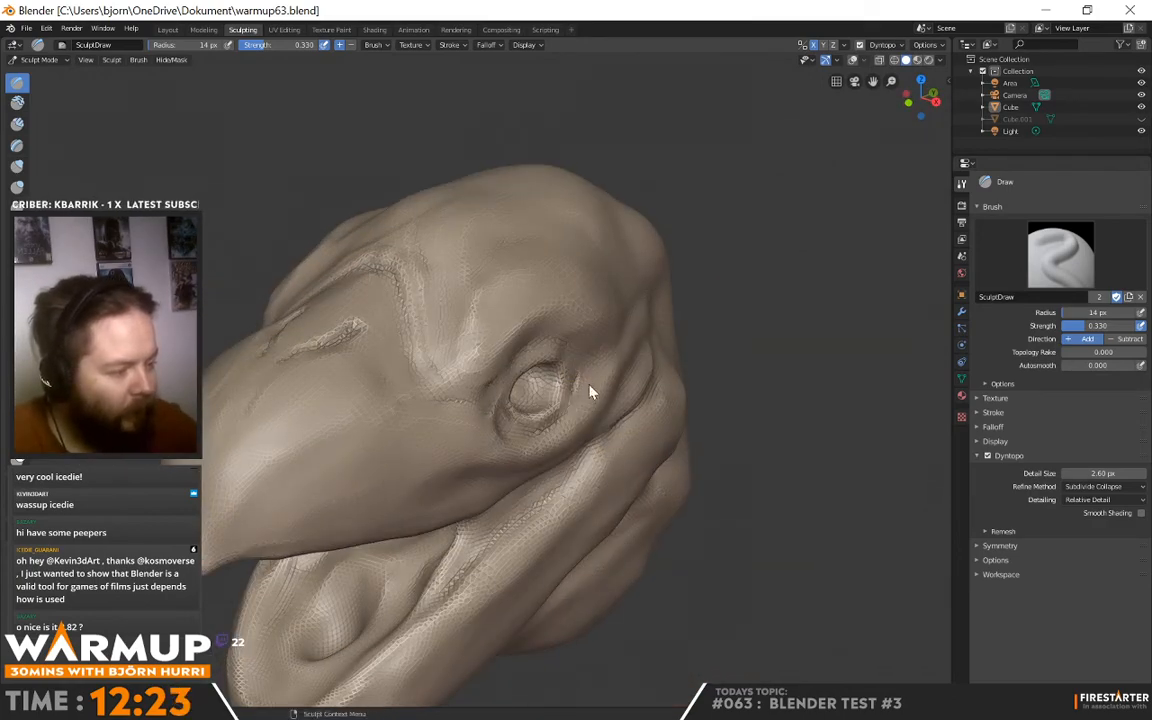
mouse_move(606, 365)
middle_mouse_down()
mouse_move(607, 327)
mouse_move(535, 327)
mouse_move(471, 352)
mouse_move(505, 315)
mouse_move(645, 386)
mouse_move(676, 352)
mouse_move(589, 345)
mouse_move(465, 365)
mouse_move(383, 306)
mouse_move(497, 385)
middle_mouse_up()
scroll(386, 305, "down", 4)
scroll(497, 385, "up", 2)
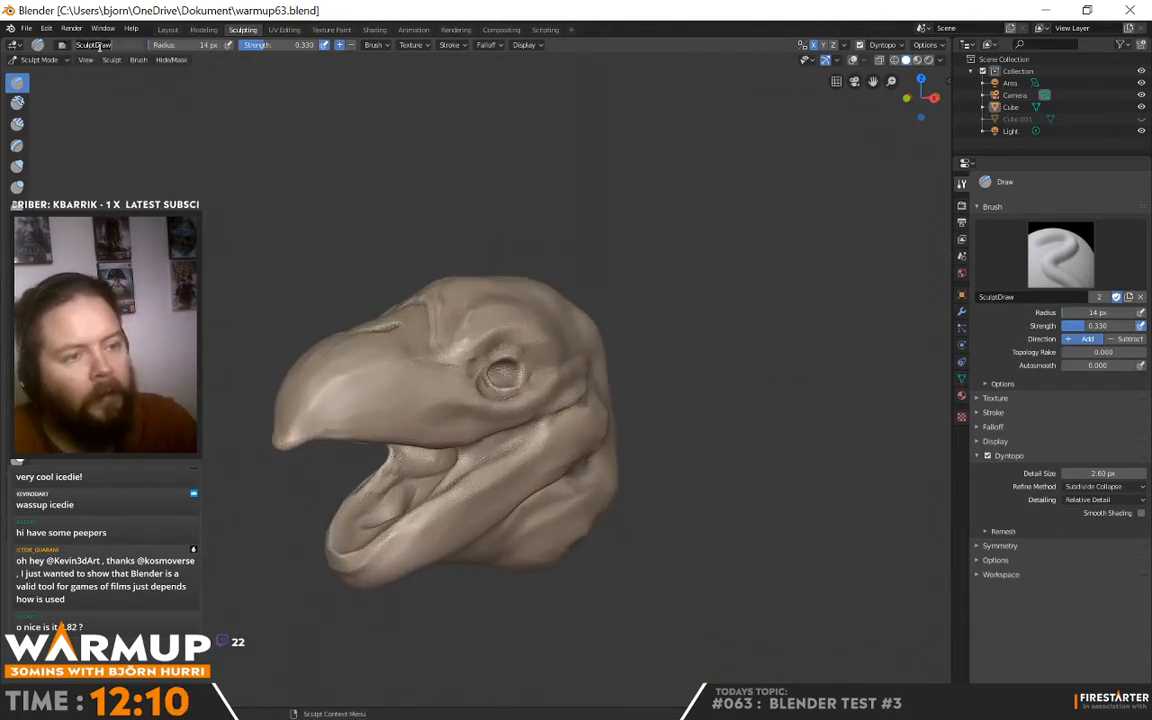
Leave sculpting for the Layout workspace and add a UV sphere mesh to the scene
left_click(192, 29)
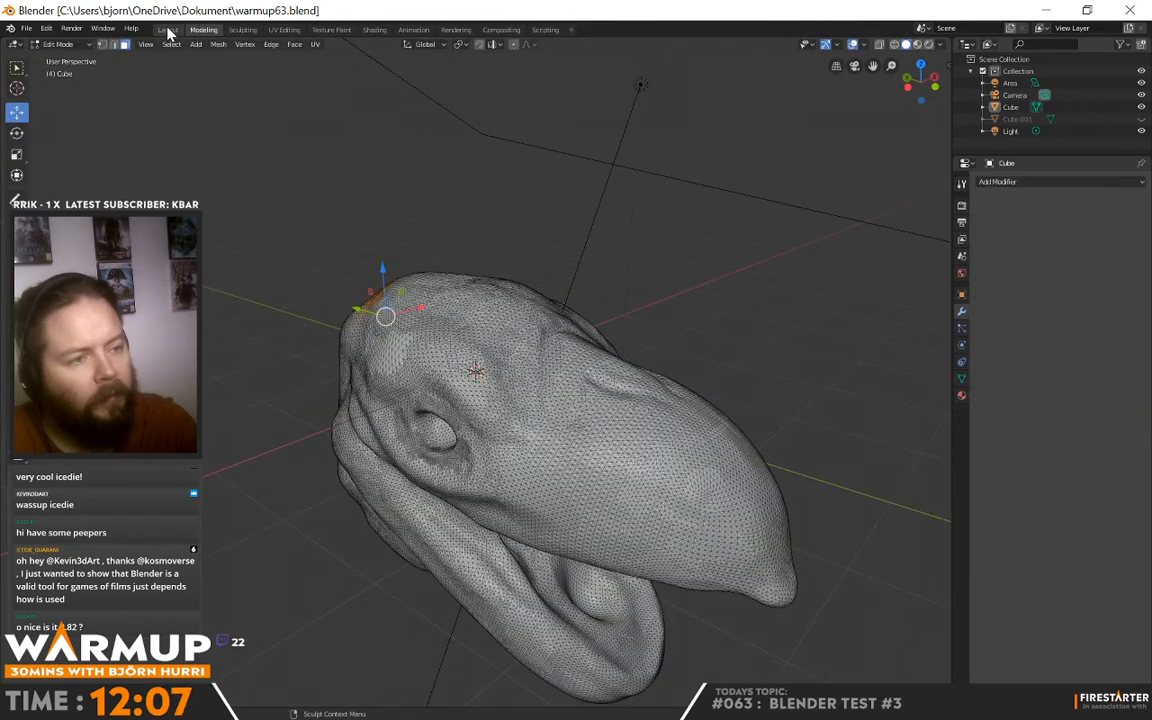
left_click(168, 29)
left_click(158, 44)
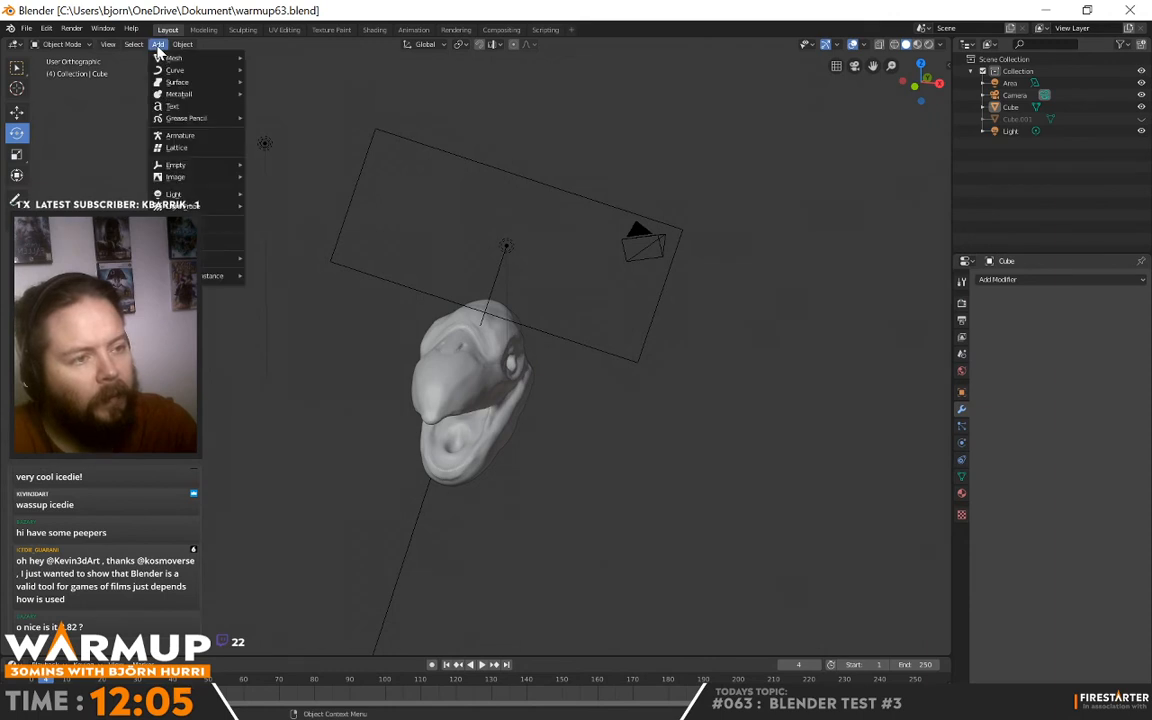
mouse_move(175, 58)
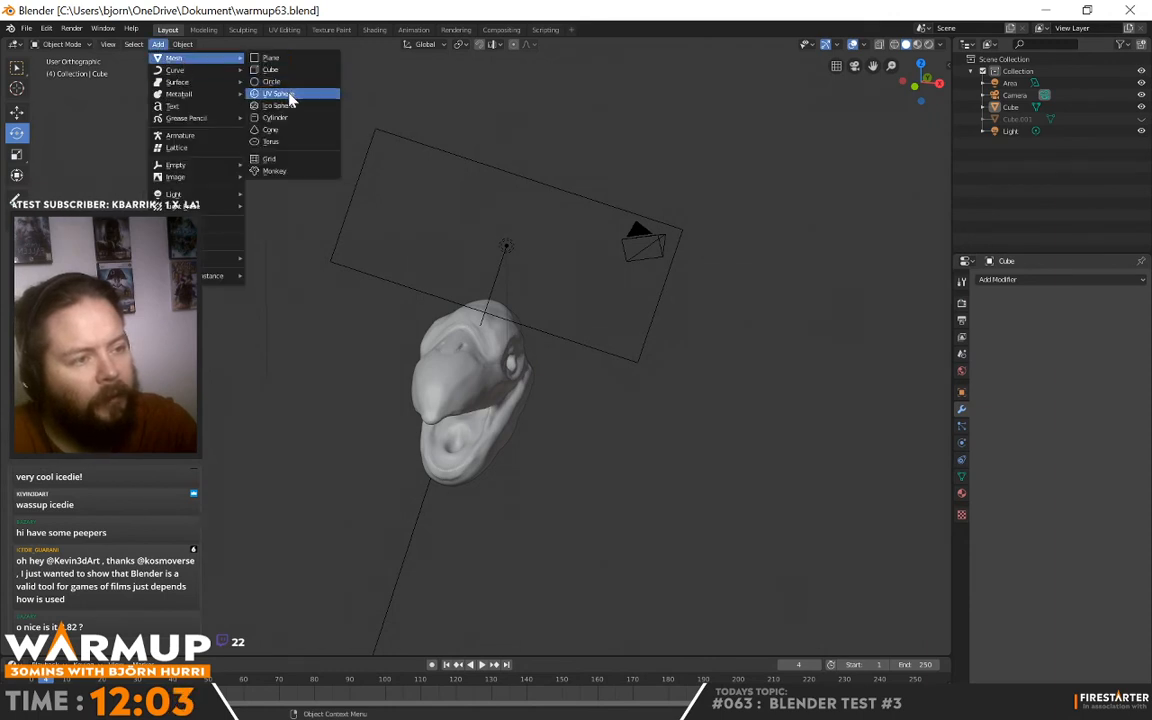
left_click(290, 95)
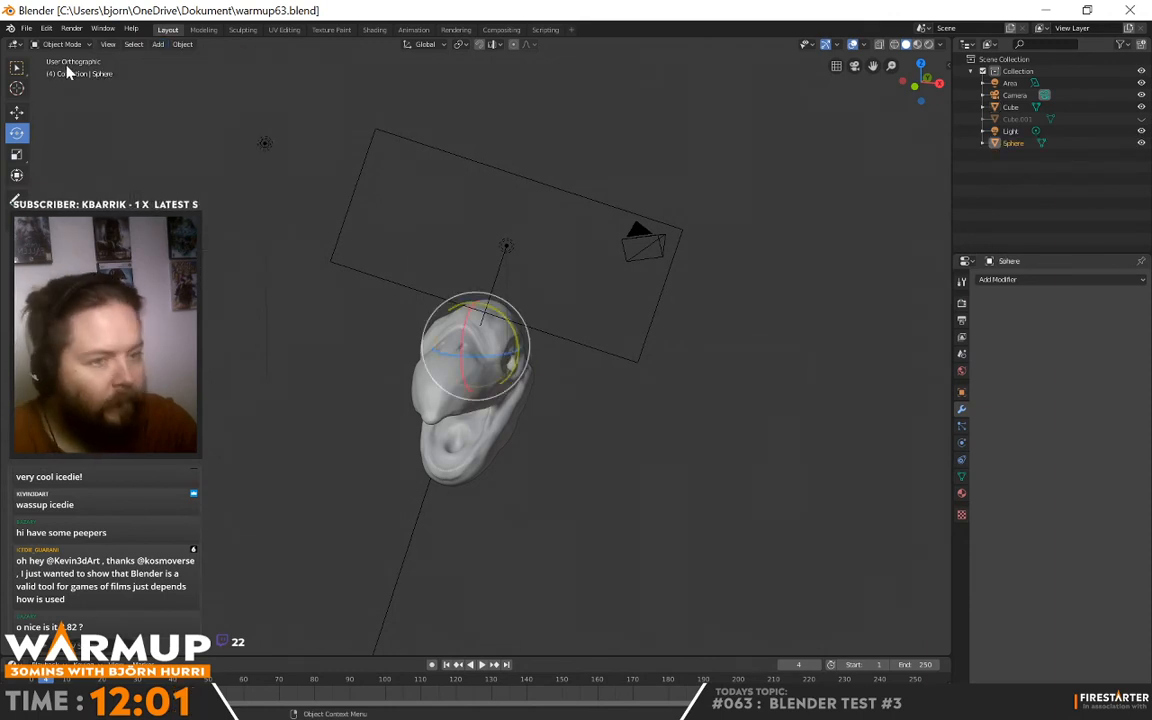
Move the sphere outward along X and slightly down along Z to the side of the head
left_click(16, 111)
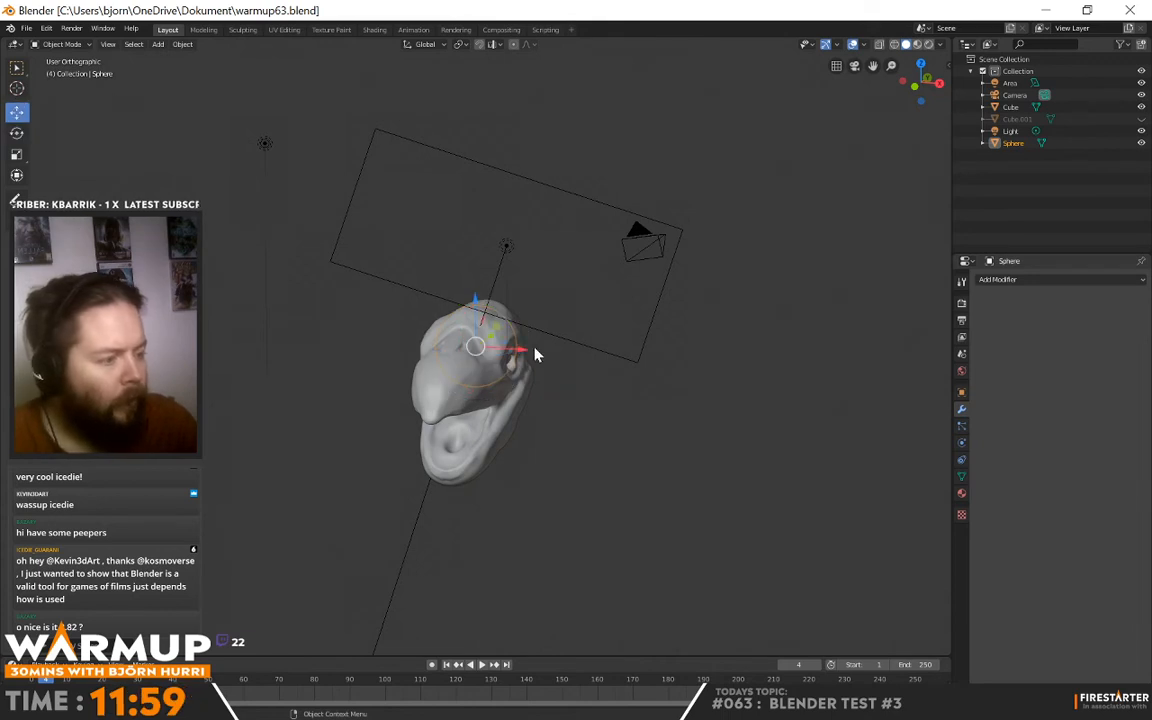
left_click_drag(535, 354, 575, 356)
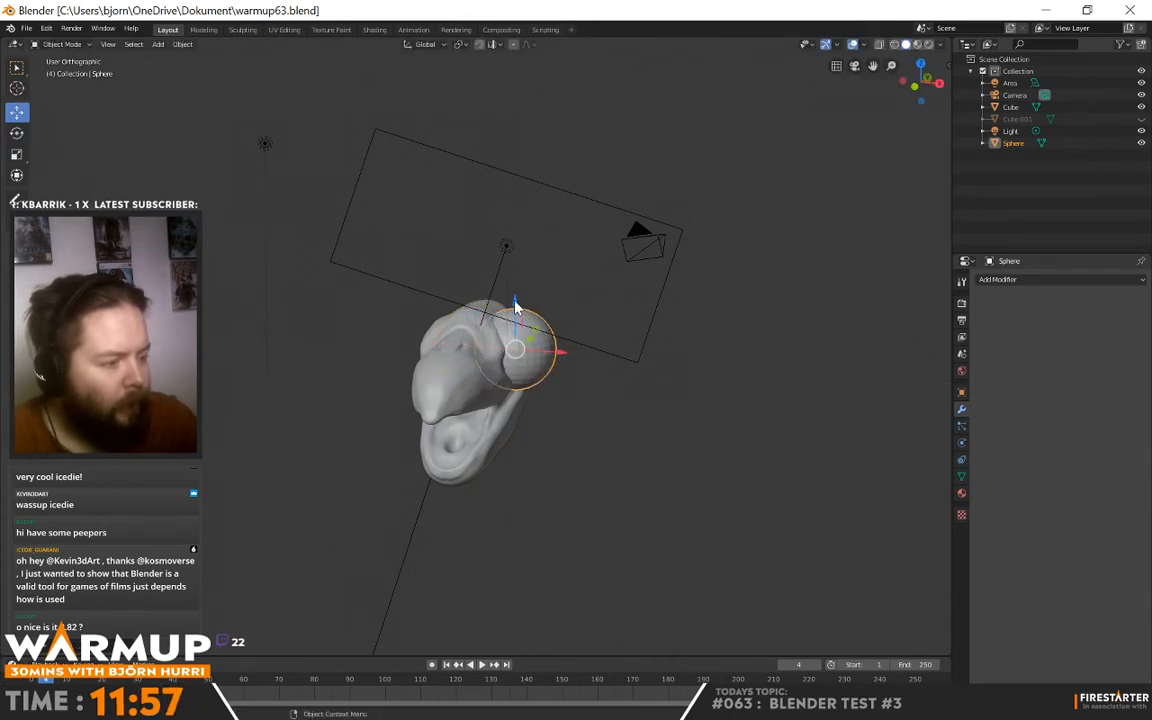
left_click_drag(515, 307, 527, 319)
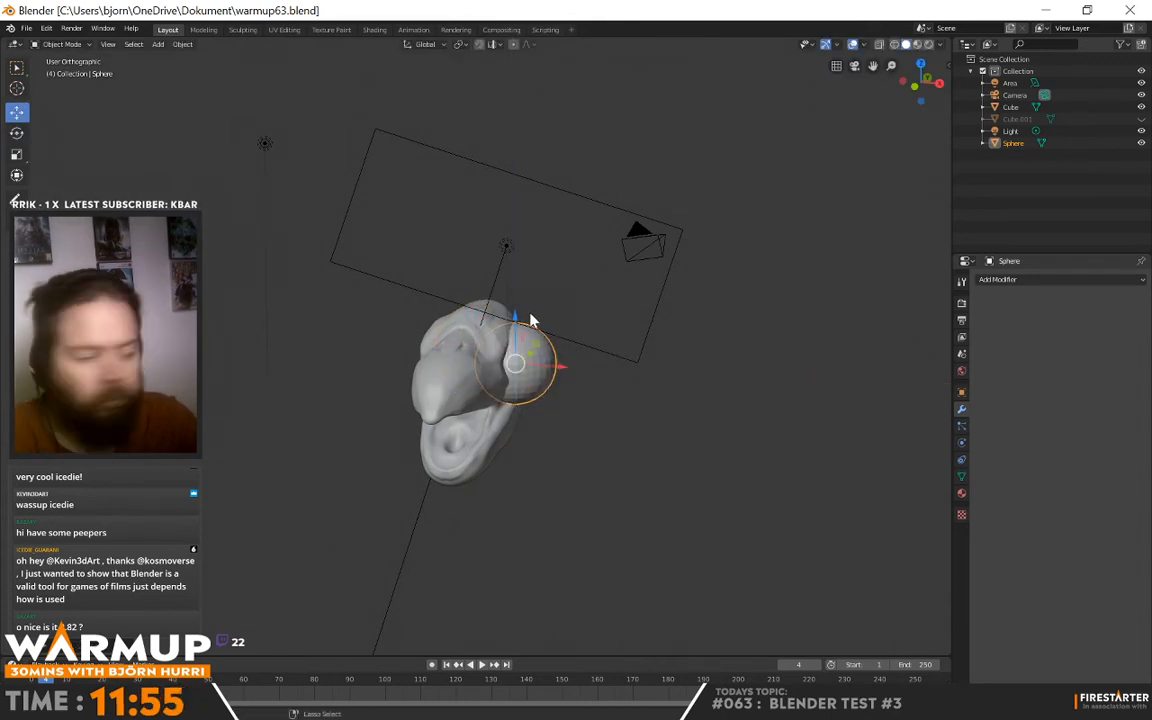
Smooth the sphere with an applied level 5 Subdivision Surface modifier and scale it down to eyeball size
key("ctrl+1")
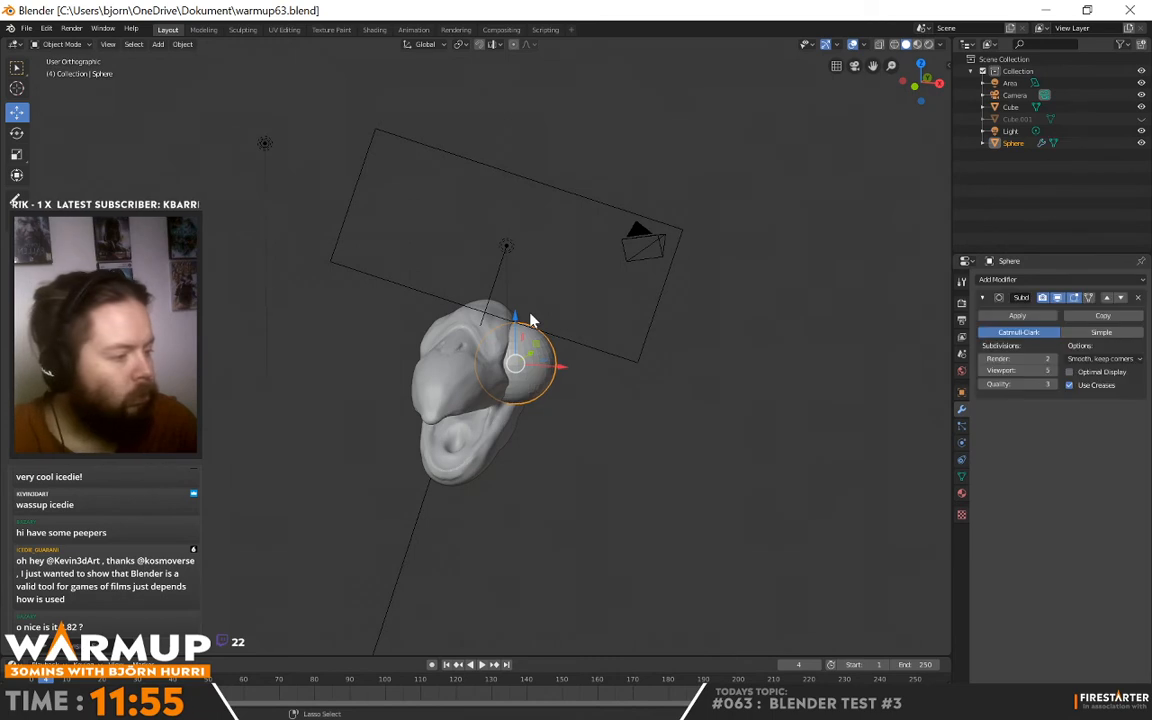
left_click(1015, 316)
left_click(17, 156)
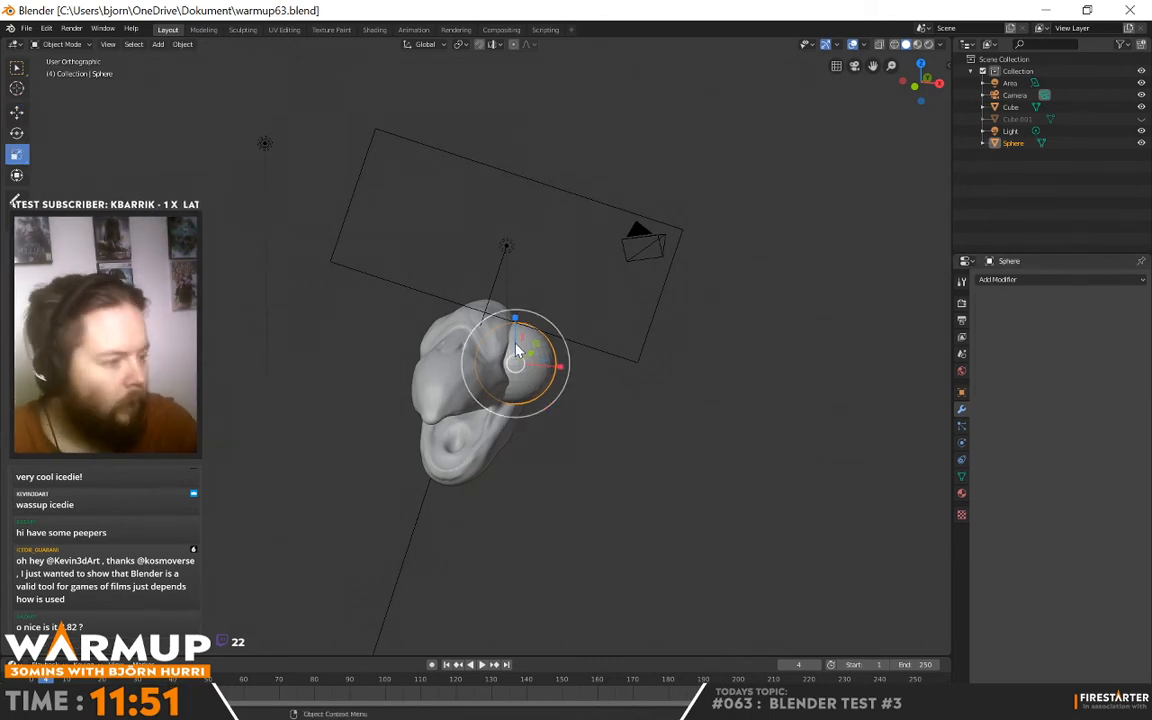
left_click_drag(466, 312, 522, 353)
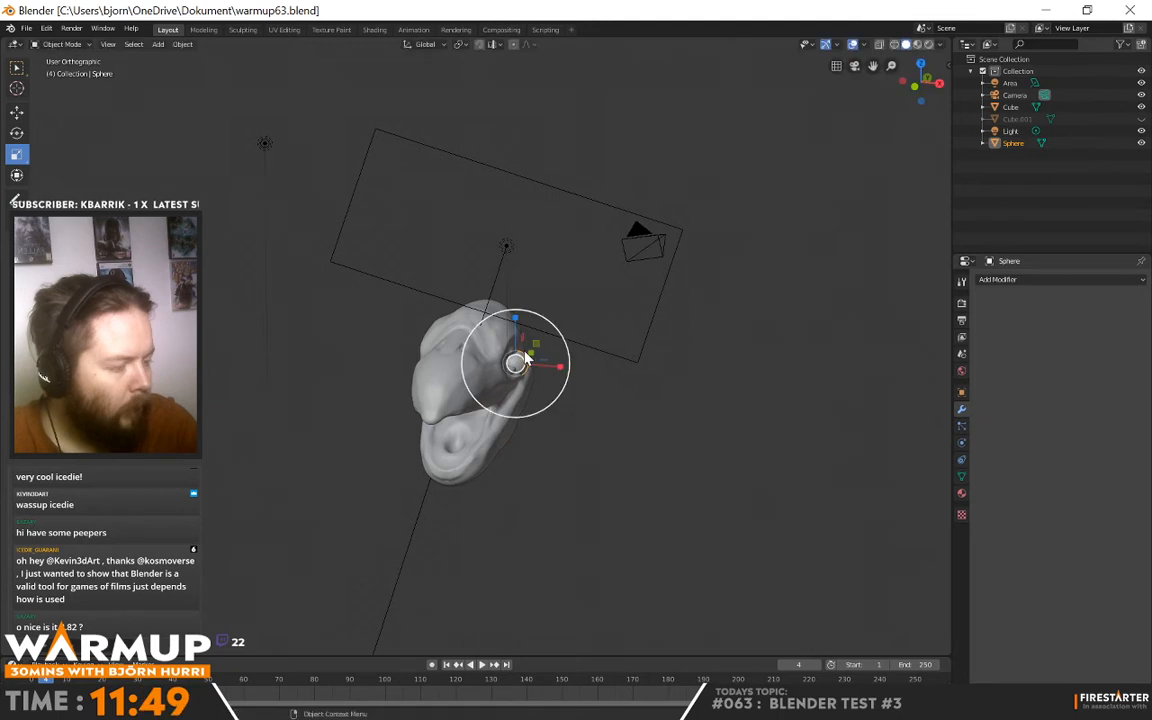
Fit the small sphere into the eye socket by moving it forward along Y, up along Z and sideways in depth
middle_click_drag(656, 420, 540, 375)
scroll(540, 375, "up", 4)
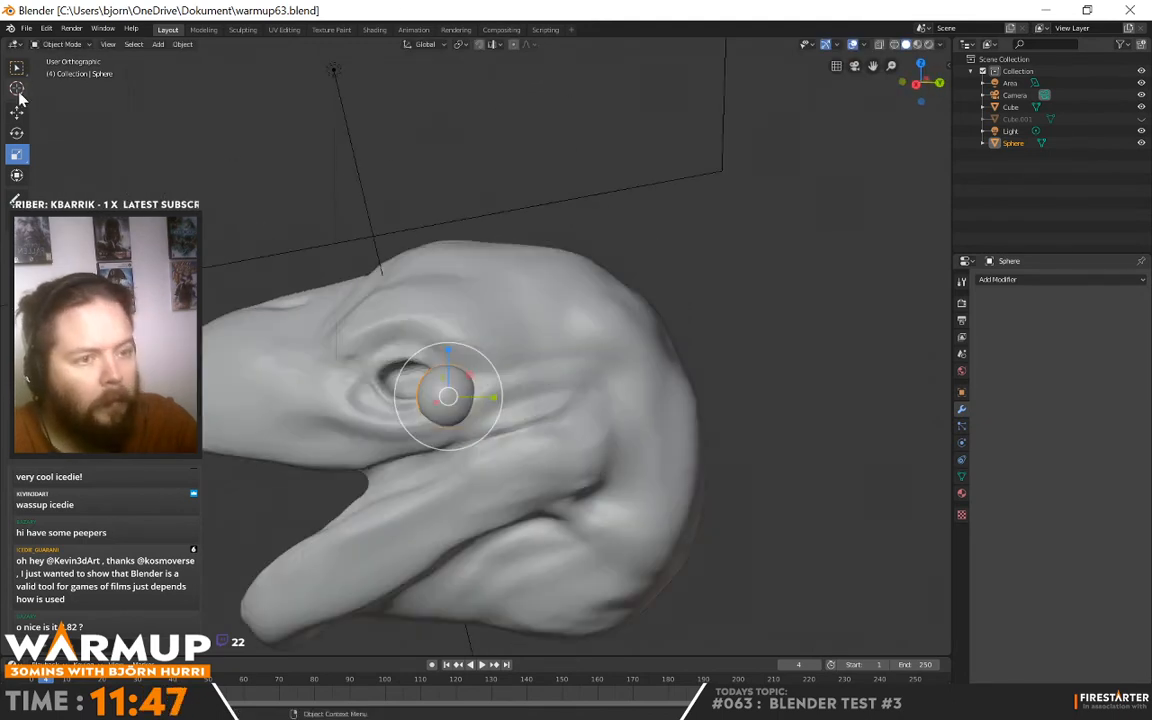
left_click(17, 112)
left_click_drag(493, 405, 450, 404)
left_click_drag(399, 346, 399, 328)
middle_click_drag(399, 328, 313, 364)
left_click_drag(313, 364, 332, 360)
middle_click_drag(332, 360, 448, 330)
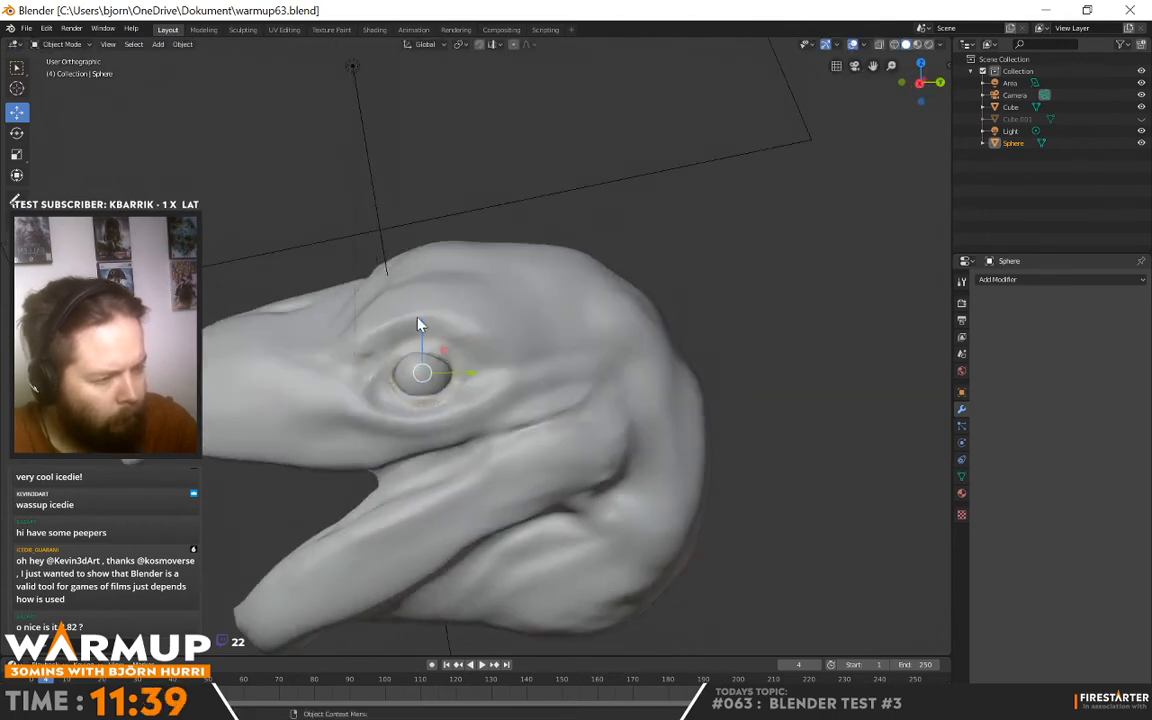
left_click_drag(423, 324, 423, 326)
Copy and paste the eyeball sphere, and move one of the two about -1.78 m along X into the opposite eye socket
middle_click_drag(424, 326, 566, 355)
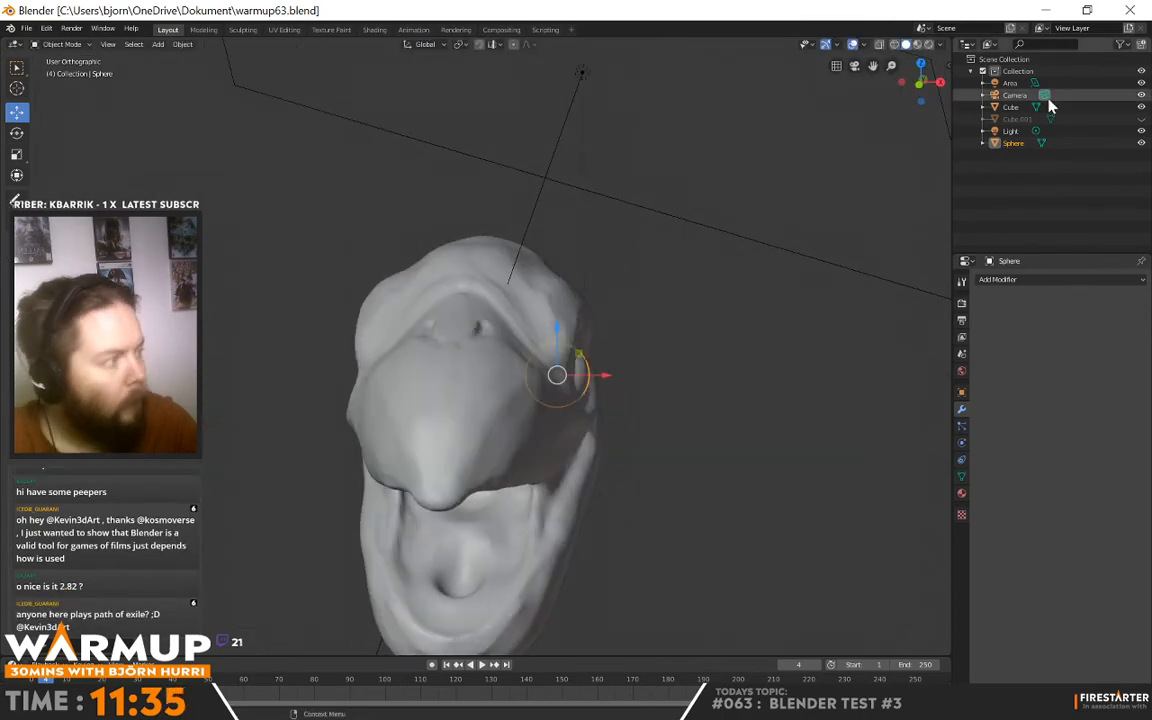
right_click(1074, 146)
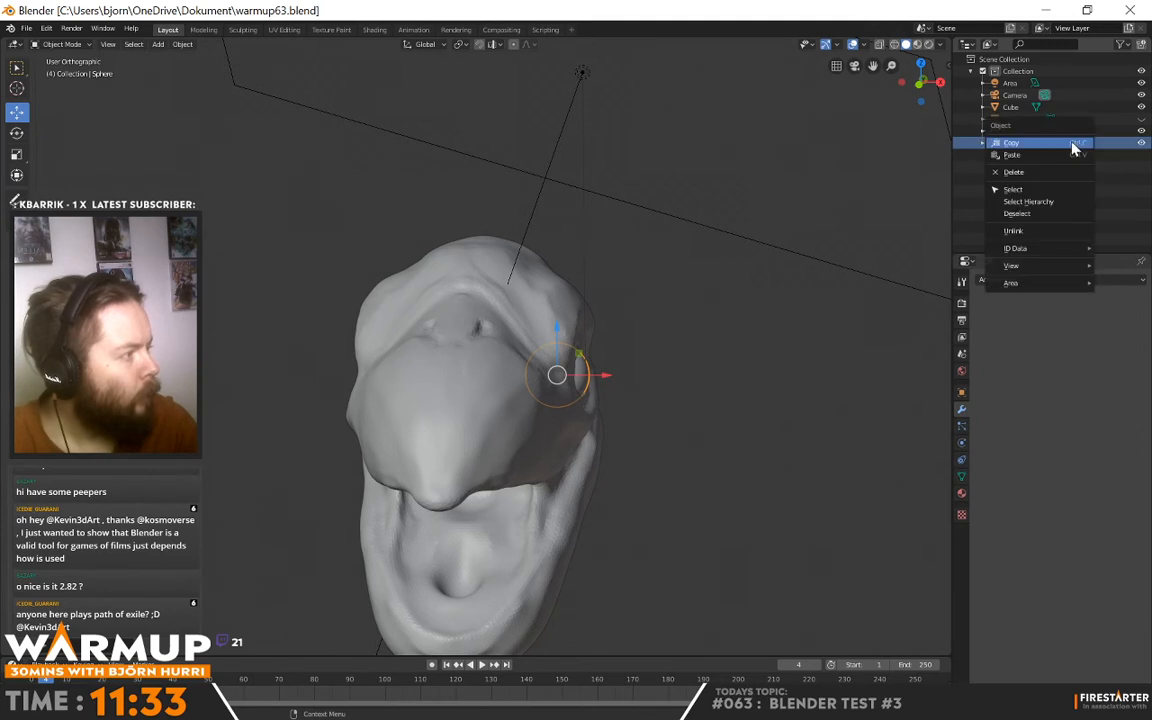
left_click(1005, 151)
right_click(1008, 143)
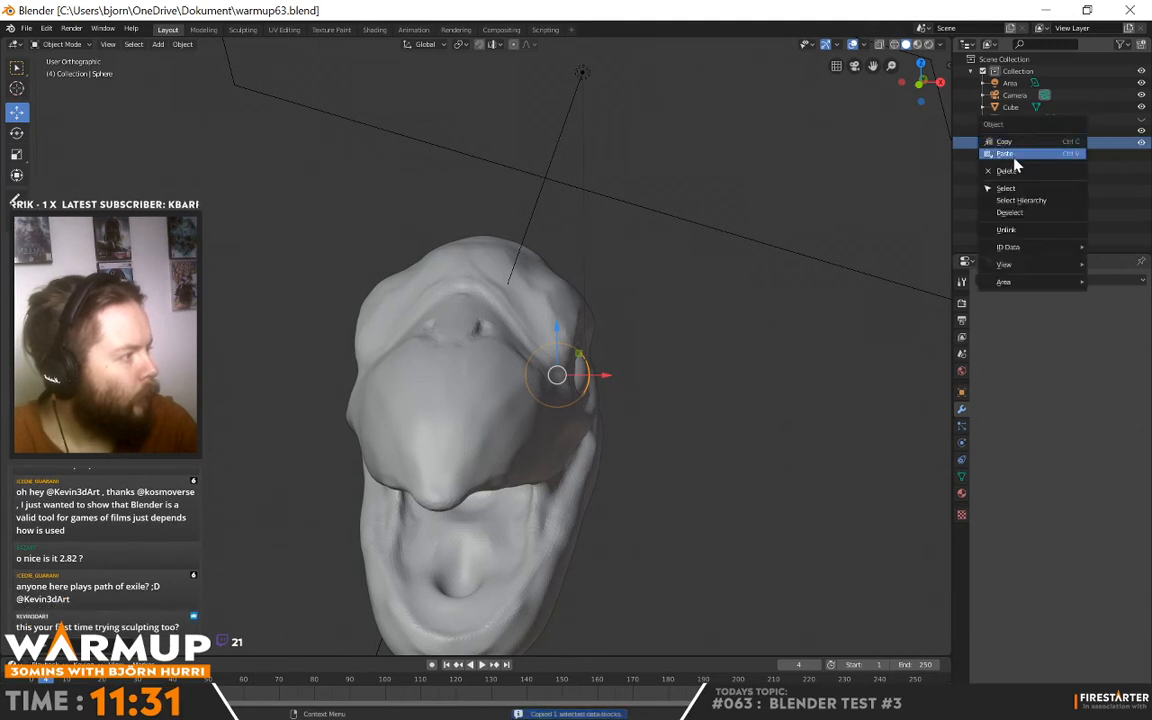
left_click(1016, 155)
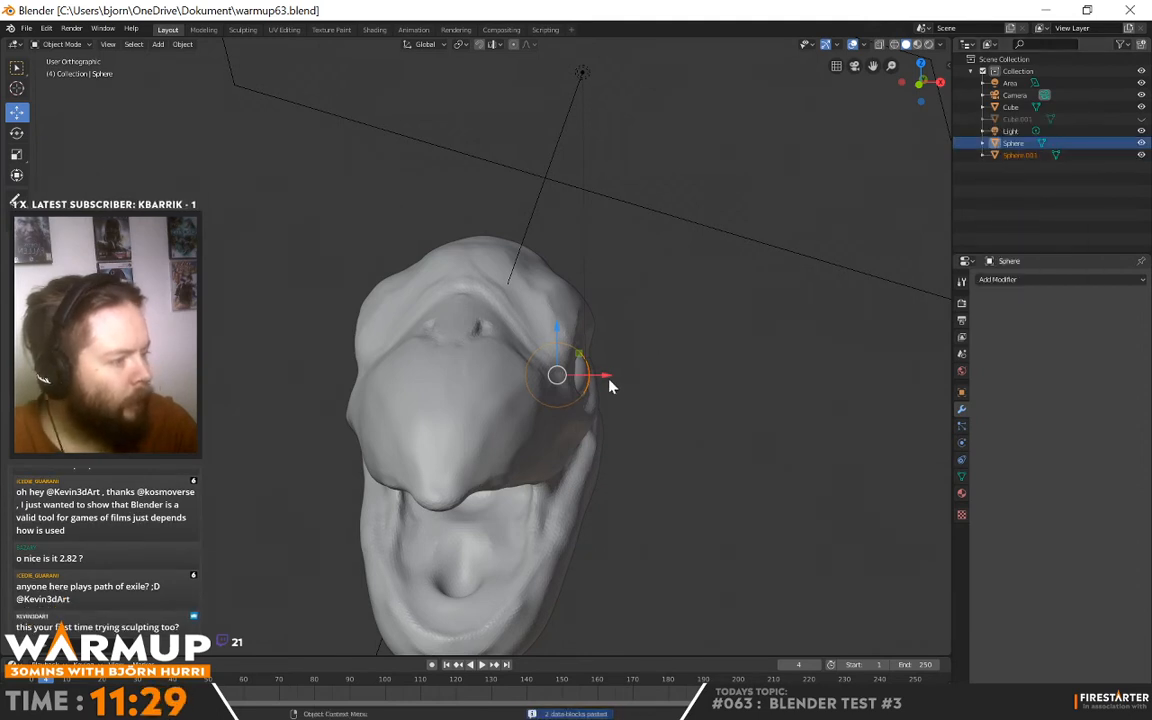
key("g")
key("x")
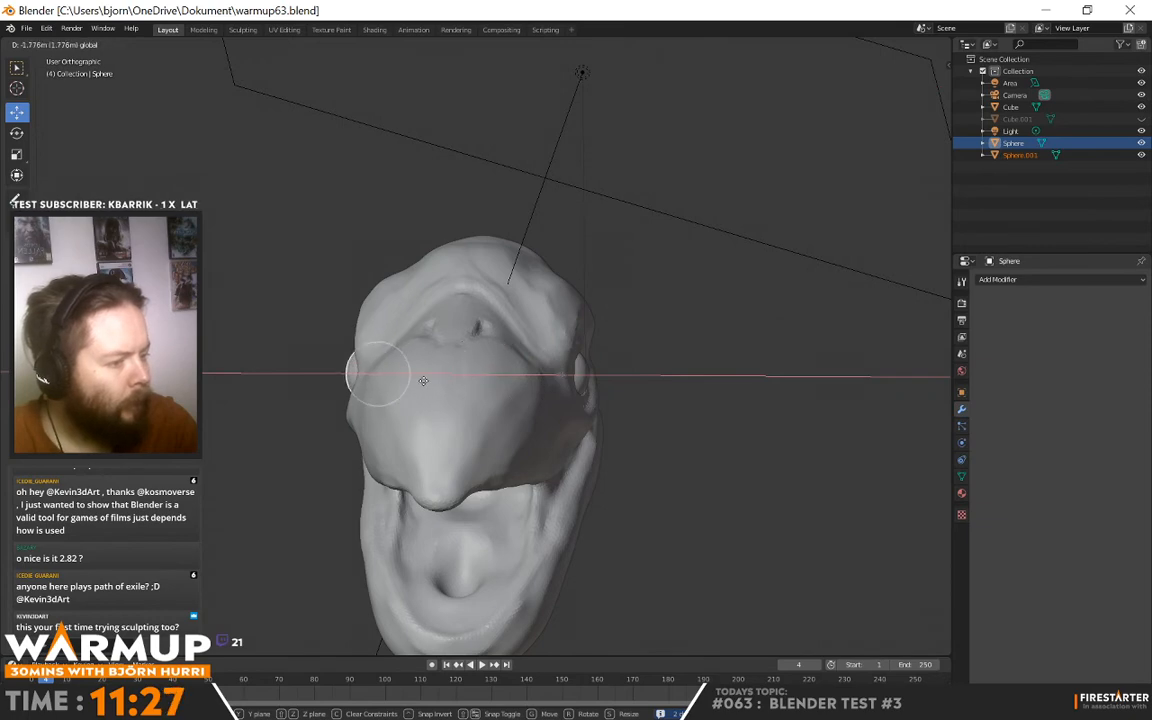
left_click_drag(423, 381, 424, 381)
middle_click_drag(430, 382, 475, 393)
left_click_drag(455, 386, 460, 382)
mouse_move(509, 406)
middle_mouse_down()
mouse_move(617, 393)
mouse_move(460, 410)
mouse_move(442, 382)
mouse_move(635, 391)
middle_mouse_up()
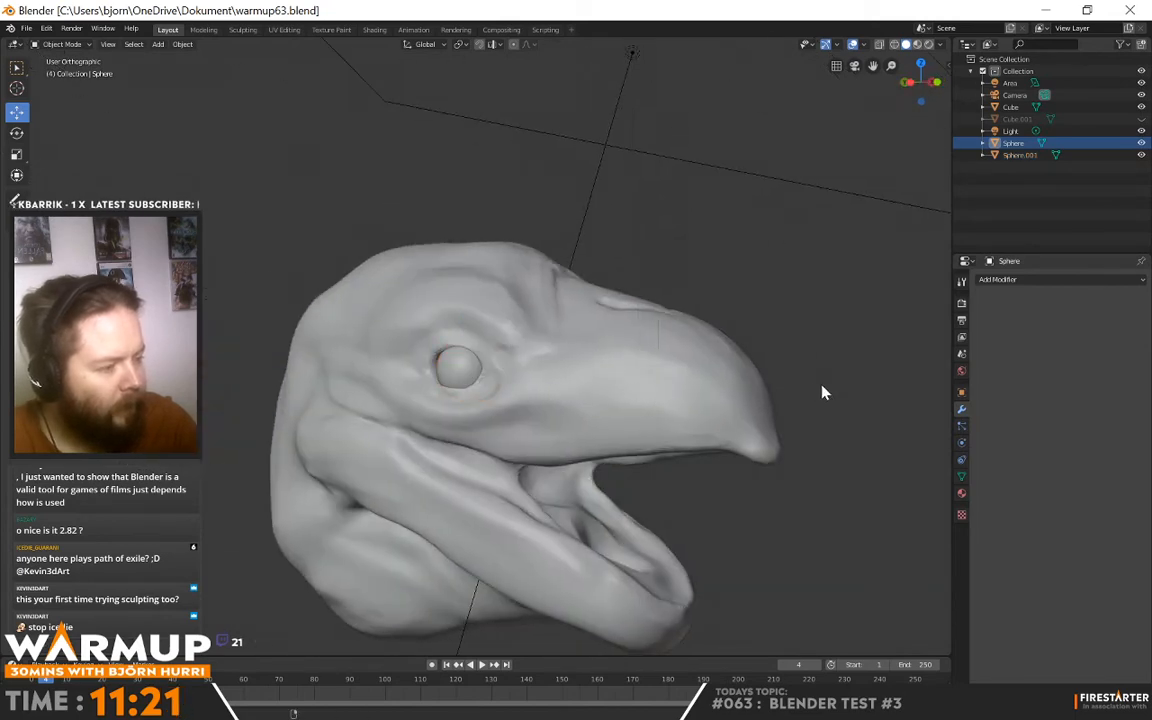
mouse_move(822, 393)
middle_mouse_down()
mouse_move(658, 386)
mouse_move(566, 401)
mouse_move(571, 393)
middle_mouse_up()
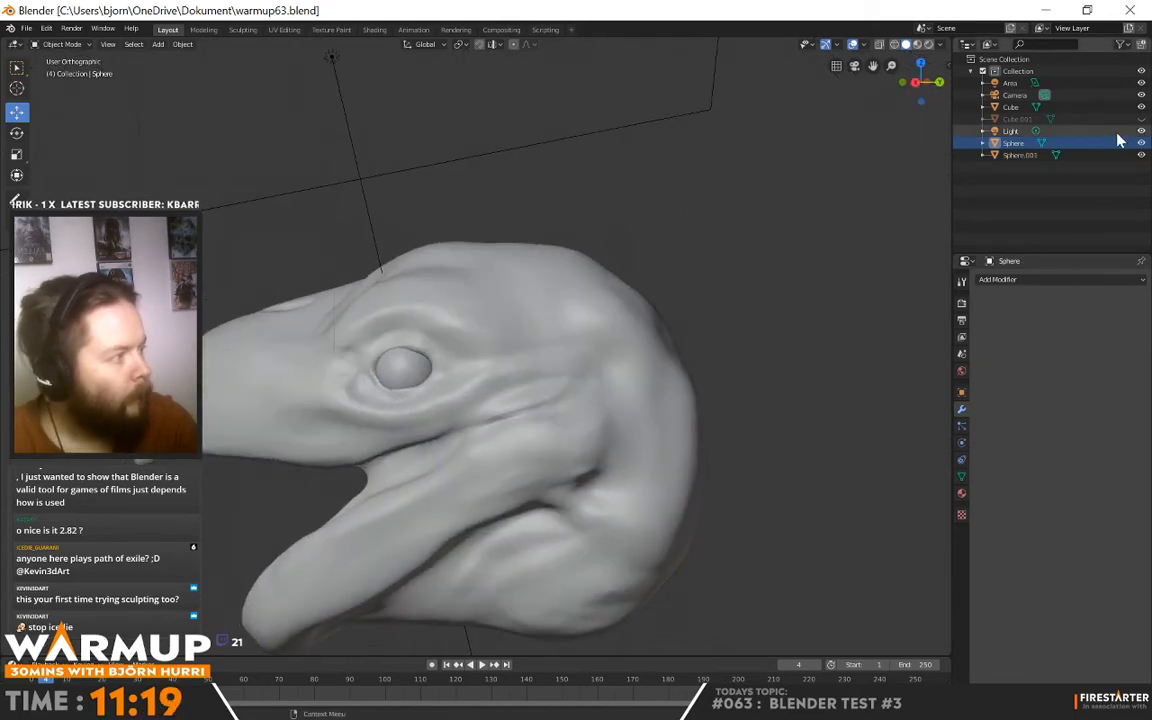
Select the head mesh and return to the Sculpting workspace with the Draw brush
left_click(560, 283)
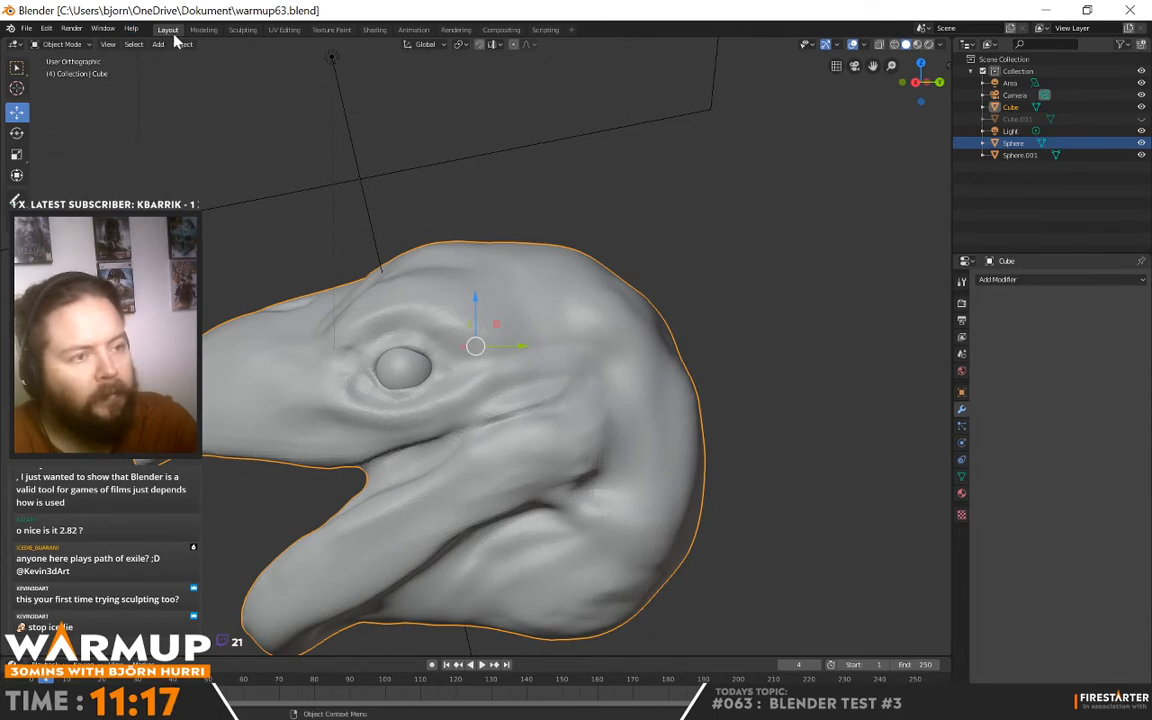
left_click(241, 30)
mouse_move(548, 427)
middle_mouse_down()
mouse_move(697, 450)
mouse_move(460, 425)
middle_mouse_up()
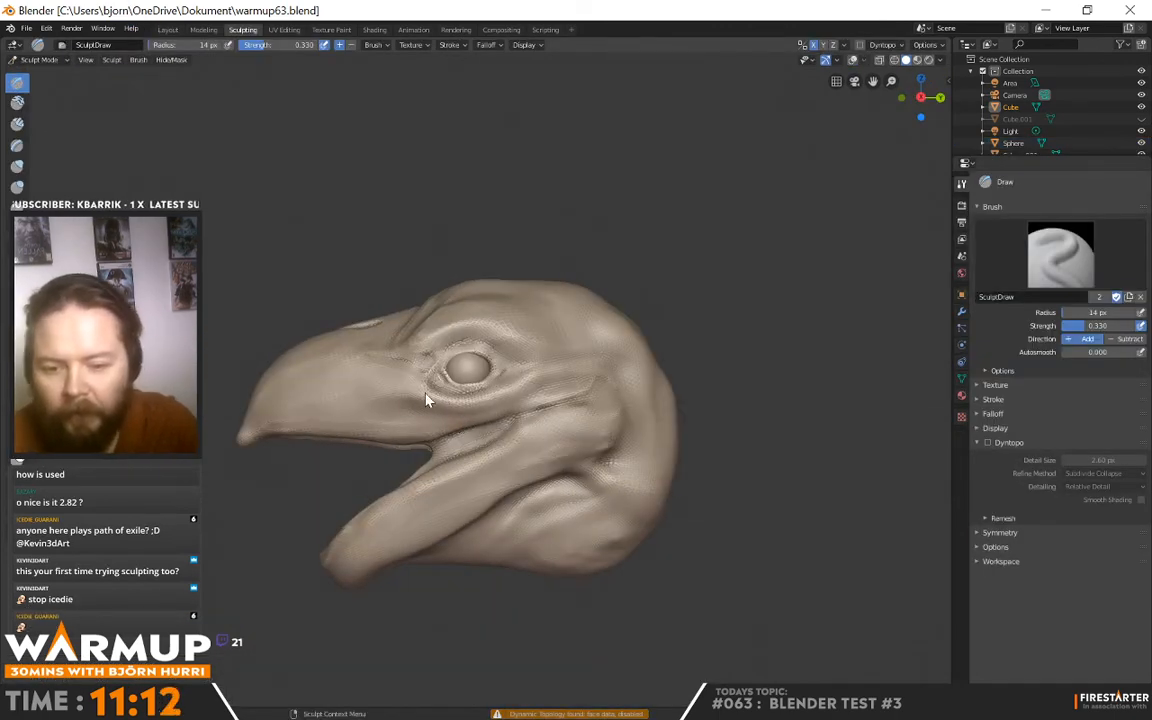
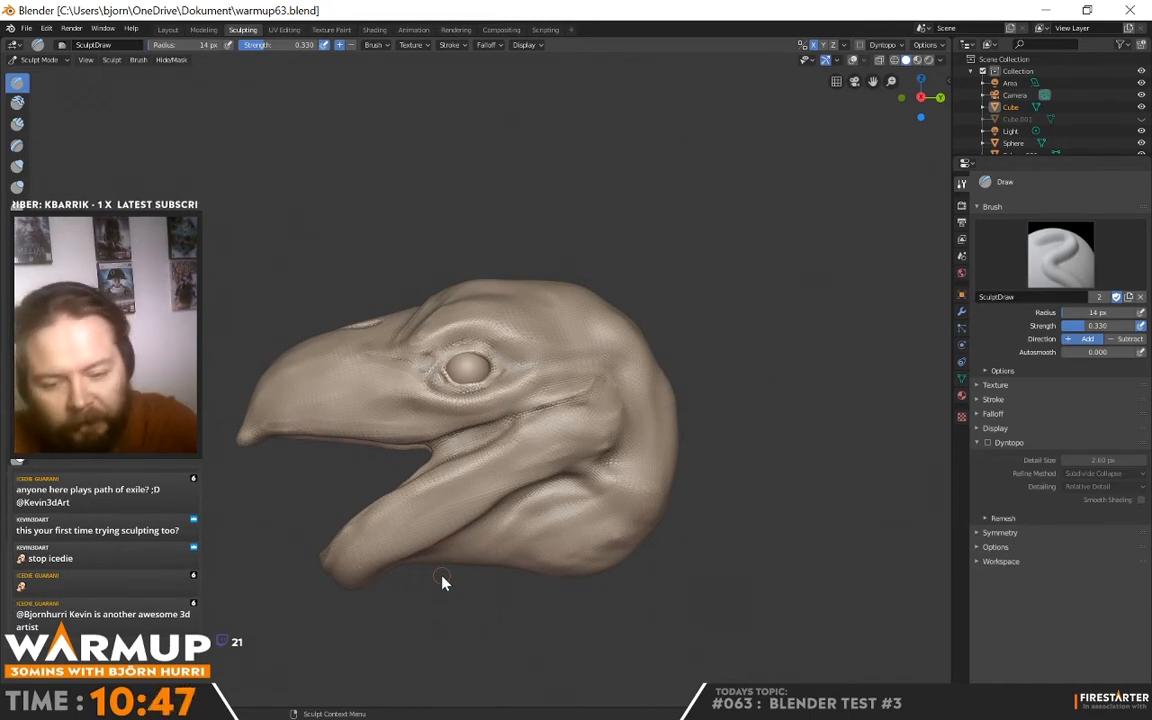
Refine the eyelid rim around the eyeball with short Draw brush strokes at a 14 px radius
mouse_move(442, 581)
middle_mouse_down()
mouse_move(751, 342)
mouse_move(741, 378)
mouse_move(549, 373)
middle_mouse_up()
left_click_drag(463, 402, 443, 396)
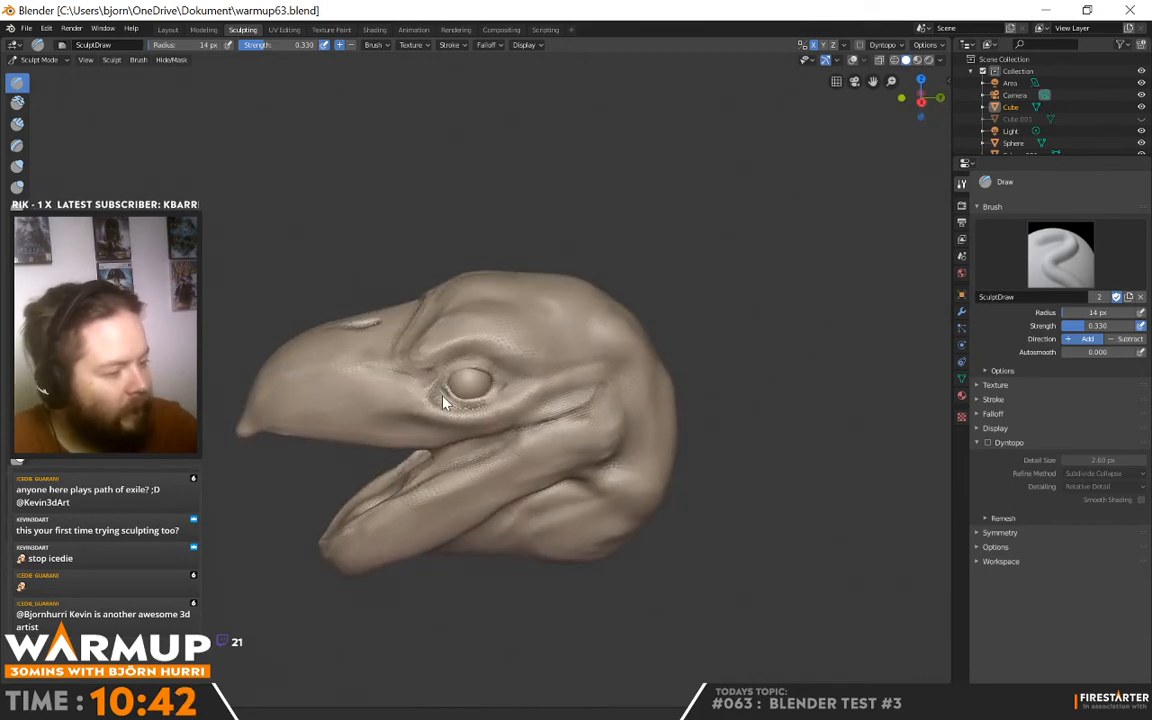
mouse_move(622, 368)
middle_mouse_down()
mouse_move(697, 363)
mouse_move(616, 349)
middle_mouse_up()
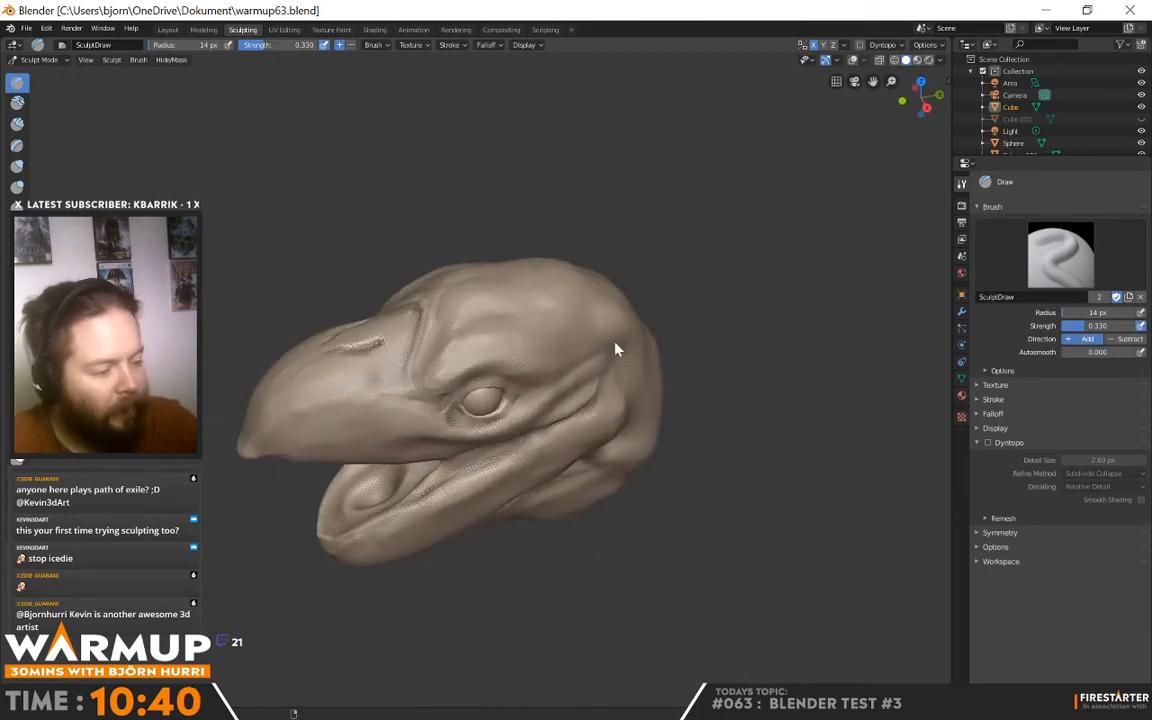
scroll(506, 385, "up", 2)
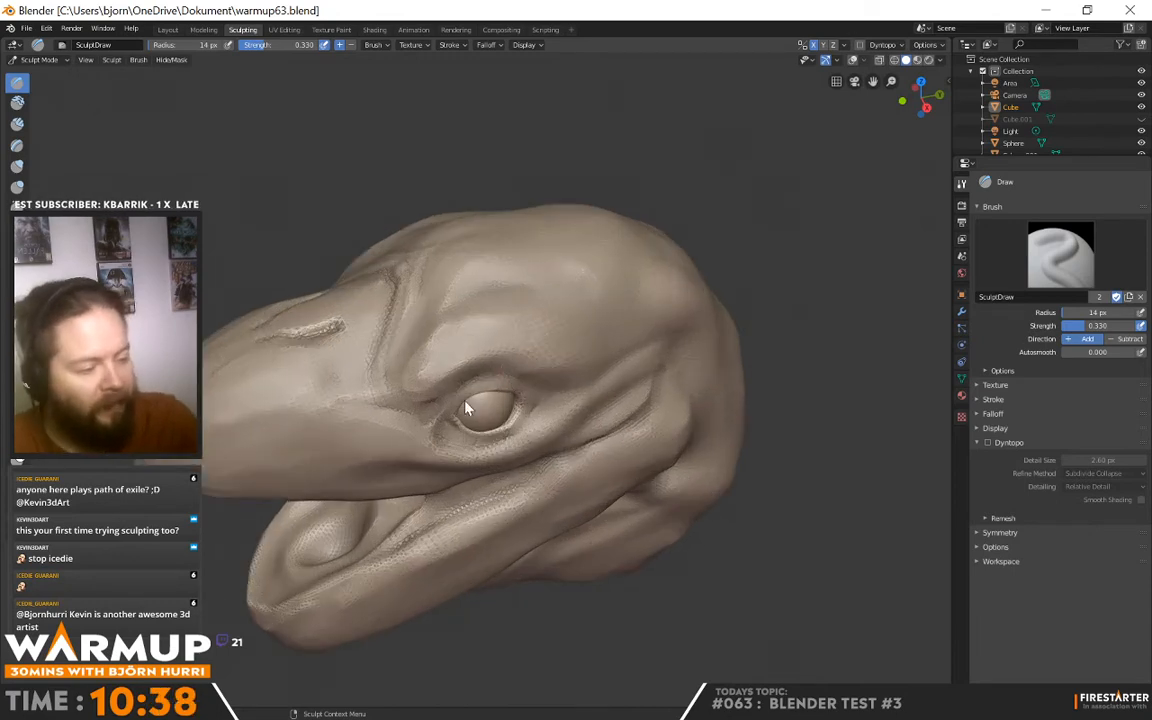
mouse_move(453, 442)
middle_mouse_down()
mouse_move(605, 376)
mouse_move(589, 342)
mouse_move(586, 381)
middle_mouse_up()
mouse_move(445, 411)
middle_mouse_down()
mouse_move(670, 402)
mouse_move(514, 429)
mouse_move(667, 358)
mouse_move(620, 383)
mouse_move(676, 375)
mouse_move(576, 324)
mouse_move(638, 354)
mouse_move(609, 350)
mouse_move(581, 324)
mouse_move(535, 337)
mouse_move(671, 303)
mouse_move(643, 352)
mouse_move(550, 363)
mouse_move(630, 360)
mouse_move(563, 386)
mouse_move(658, 373)
mouse_move(475, 373)
middle_mouse_up()
Sculpt the crease between the brow and the beak base in front of the eye with the Draw brush
left_click_drag(422, 368, 416, 343)
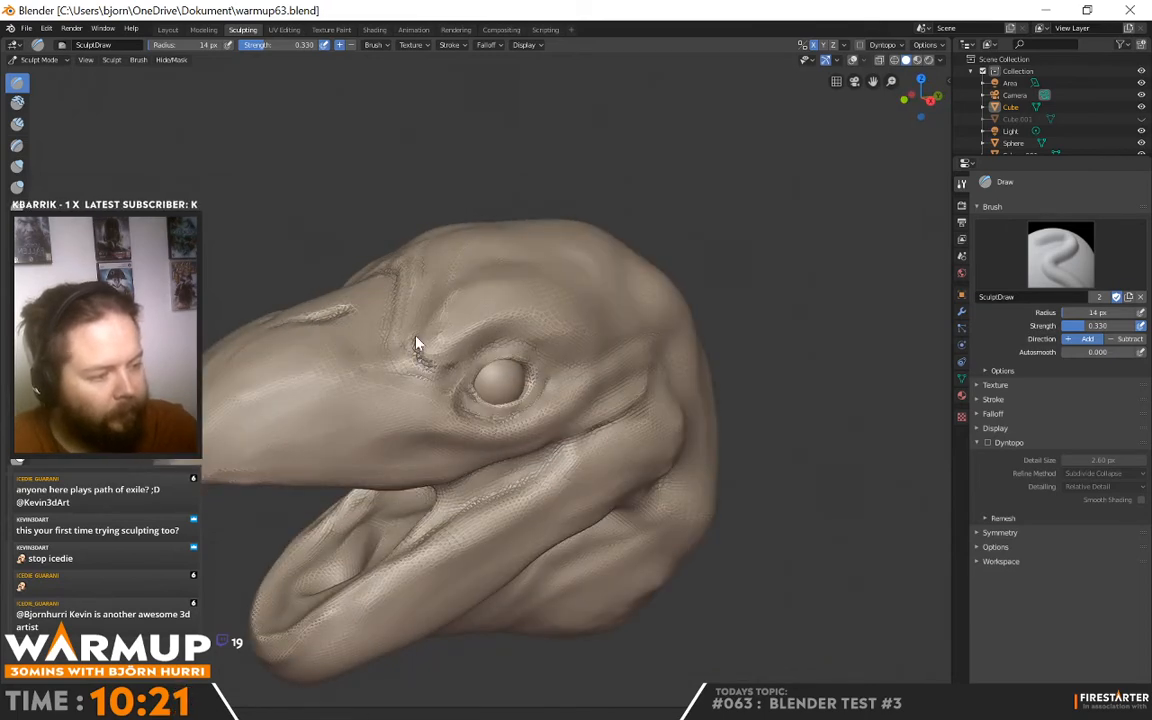
middle_click_drag(482, 304, 362, 345)
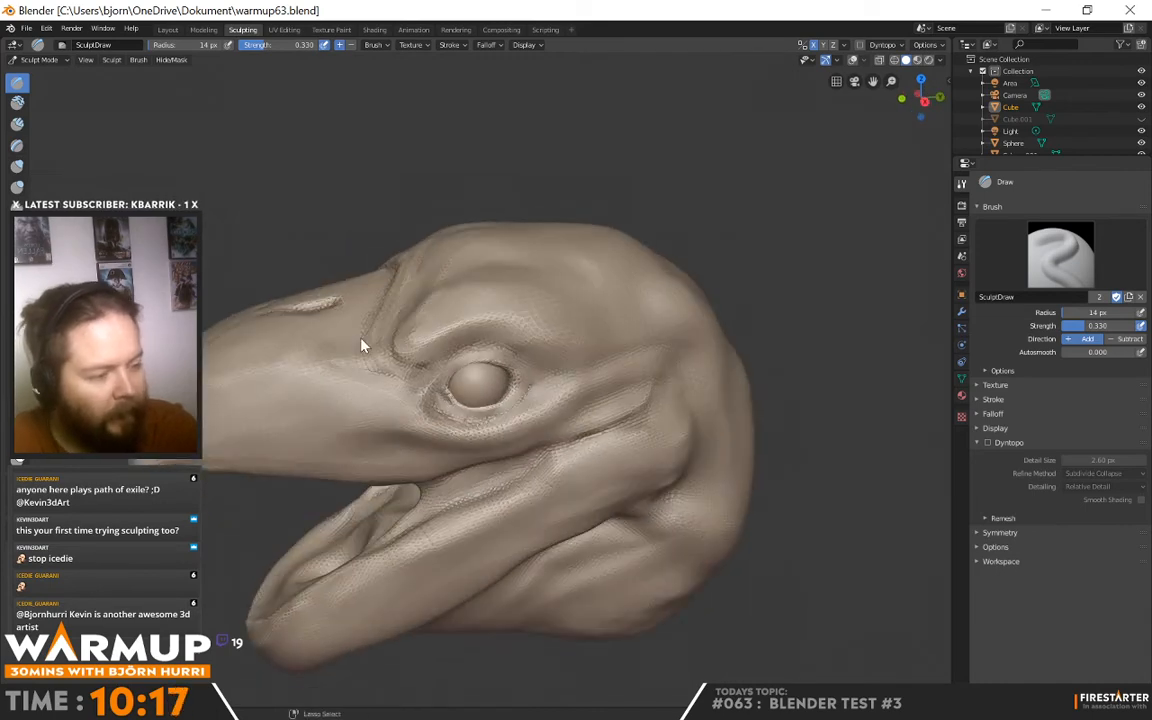
mouse_move(405, 397)
middle_mouse_down()
mouse_move(553, 385)
mouse_move(487, 408)
middle_mouse_up()
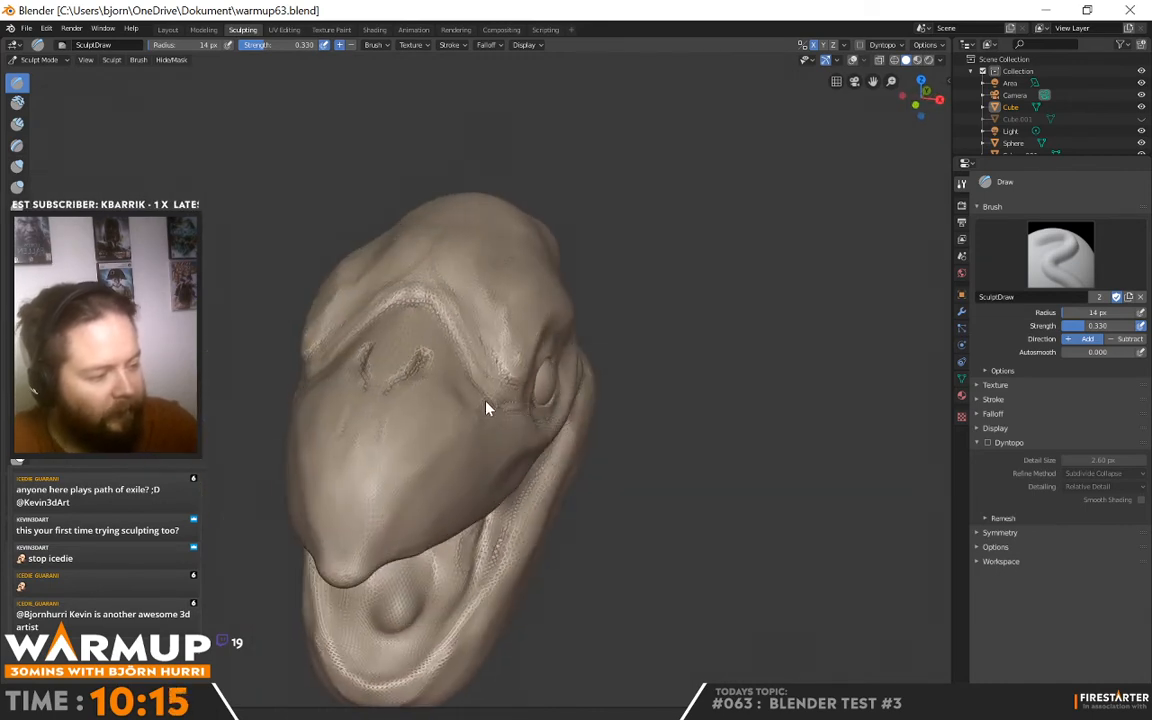
middle_click_drag(588, 364, 546, 356)
Carve a long crease along the side of the upper beak, from below the eye toward the tip
mouse_move(462, 432)
middle_mouse_down()
mouse_move(651, 391)
mouse_move(612, 373)
middle_mouse_up()
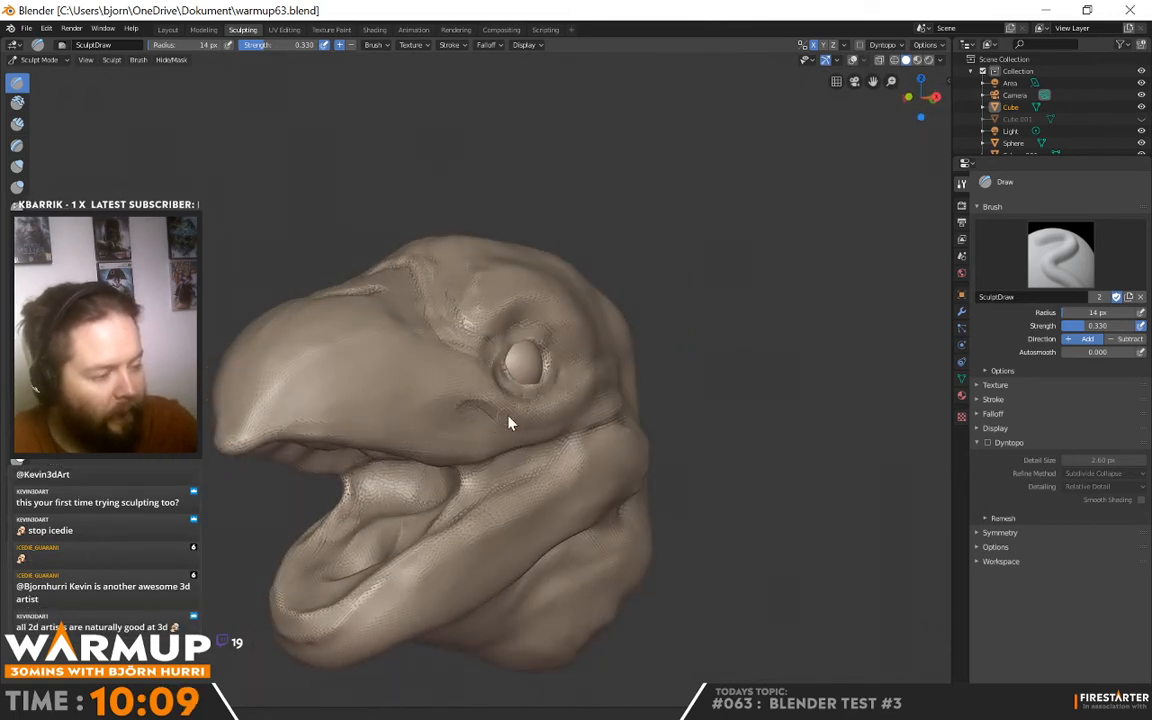
mouse_move(622, 424)
middle_mouse_down()
mouse_move(537, 396)
mouse_move(537, 427)
mouse_move(577, 426)
middle_mouse_up()
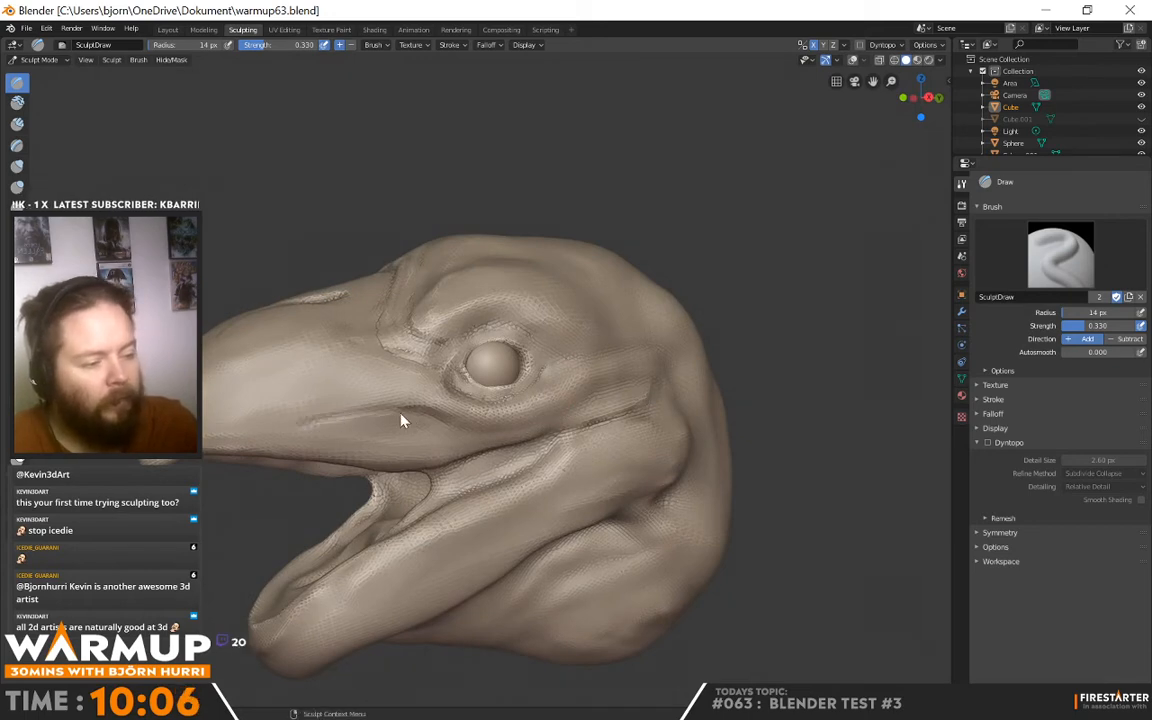
middle_click_drag(404, 419, 563, 417)
mouse_move(420, 437)
middle_mouse_down()
mouse_move(553, 424)
mouse_move(427, 445)
middle_mouse_up()
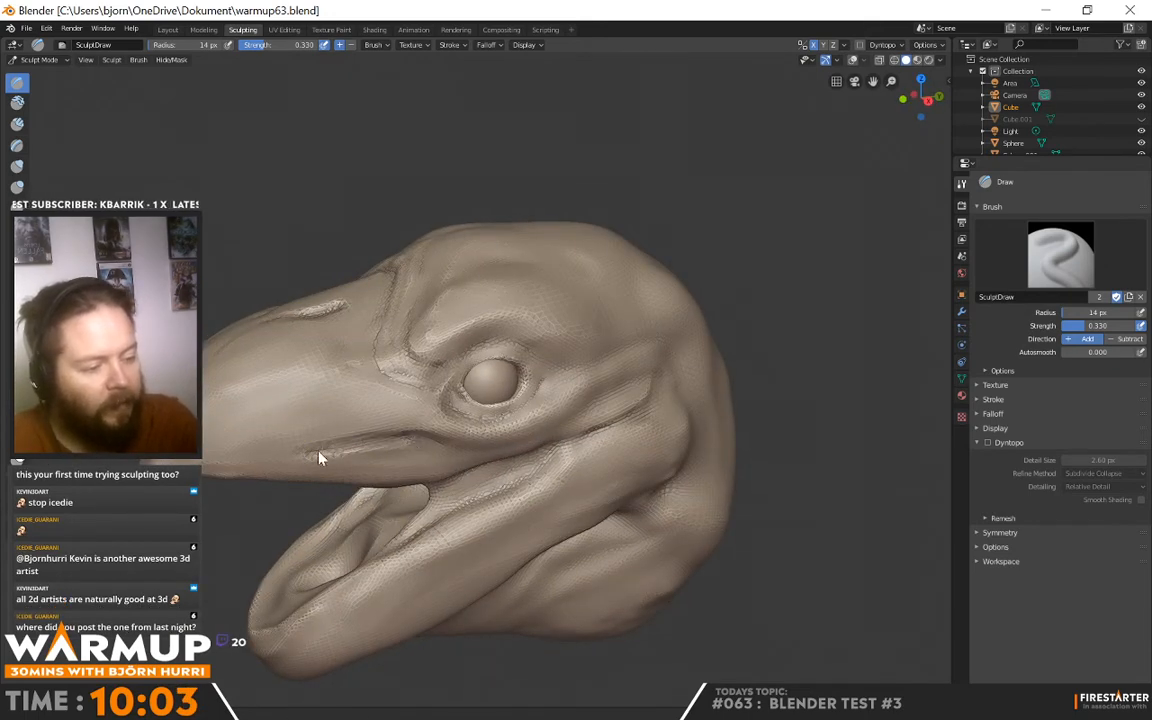
mouse_move(533, 430)
middle_mouse_down()
mouse_move(645, 406)
mouse_move(506, 443)
middle_mouse_up()
mouse_move(570, 418)
middle_mouse_down()
mouse_move(561, 373)
mouse_move(622, 416)
mouse_move(568, 375)
mouse_move(570, 412)
mouse_move(560, 413)
middle_mouse_up()
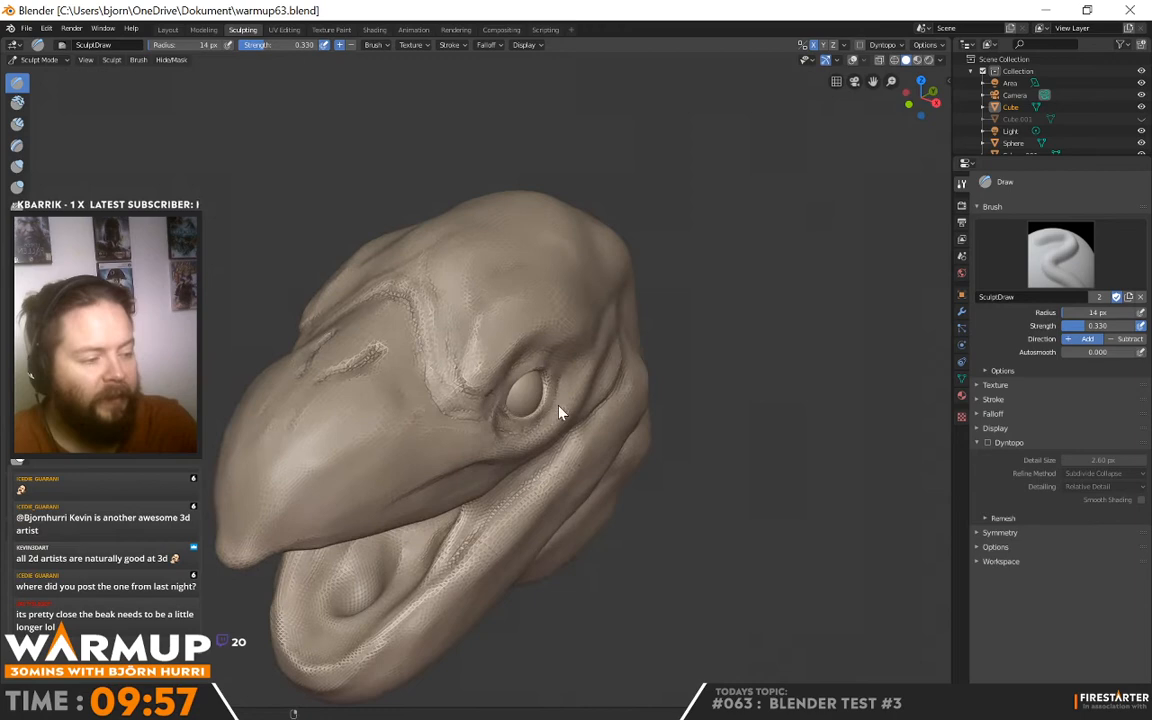
Set the Draw brush radius to 36 px and build up soft ridges along the side of the upper beak below the nostril
right_click(440, 417)
left_click_drag(411, 412, 414, 413)
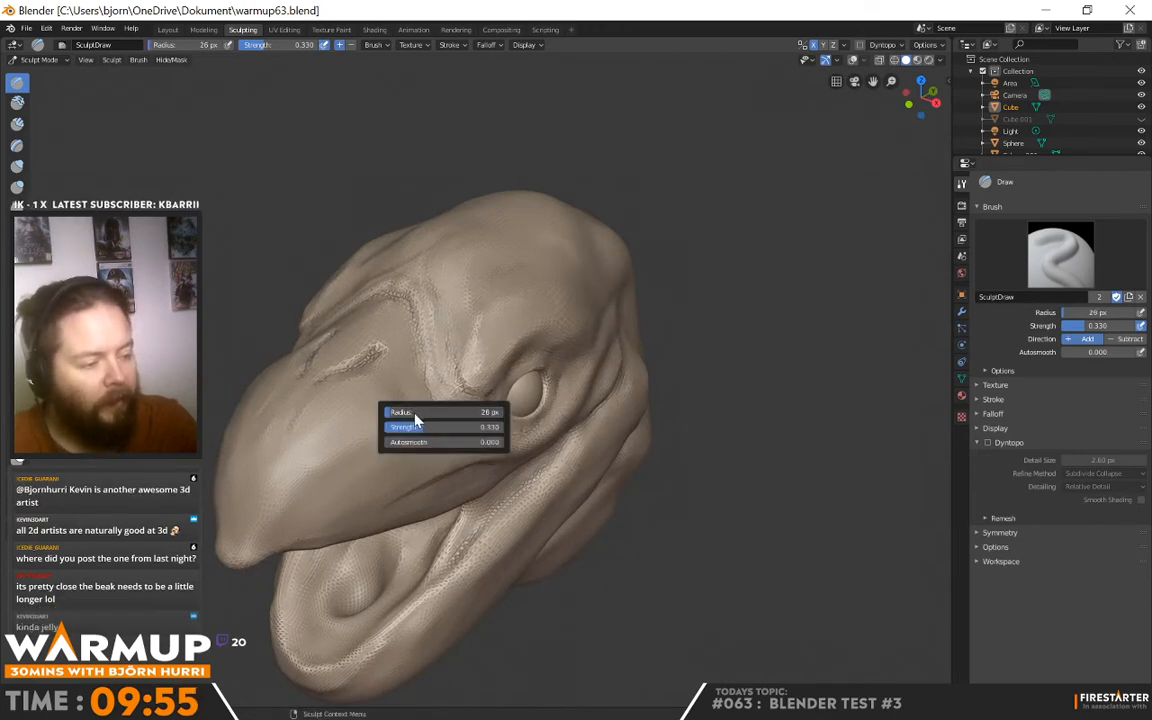
left_click_drag(416, 418, 430, 418)
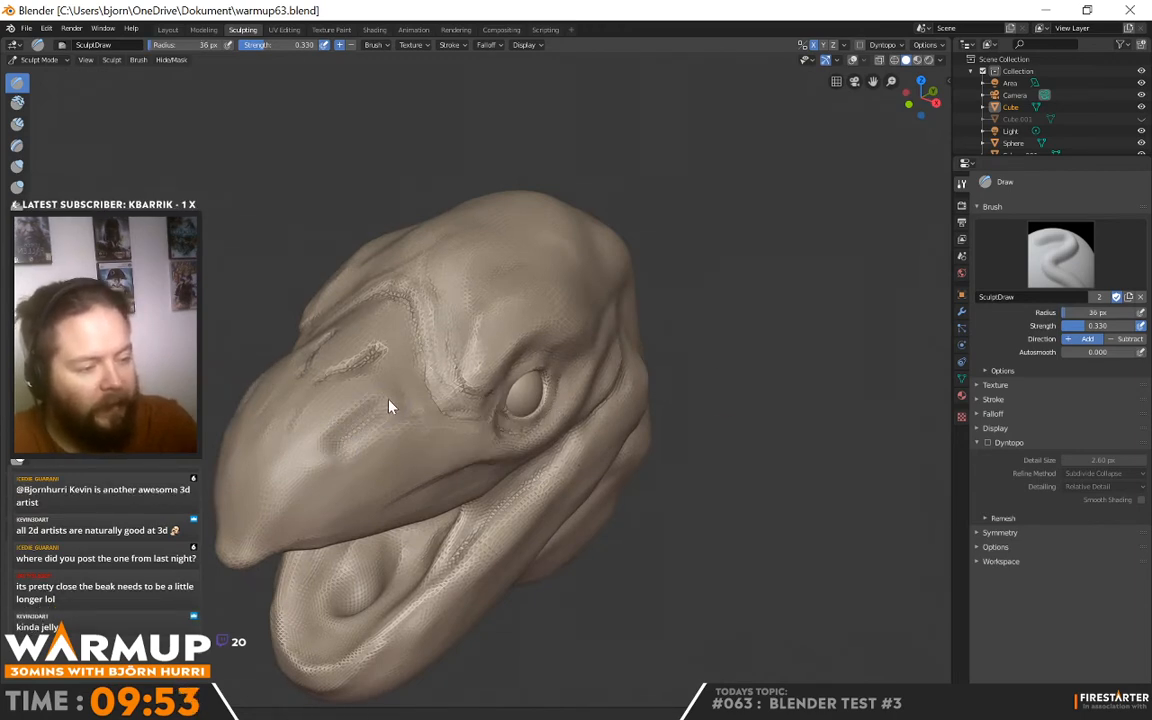
left_click_drag(340, 398, 395, 422)
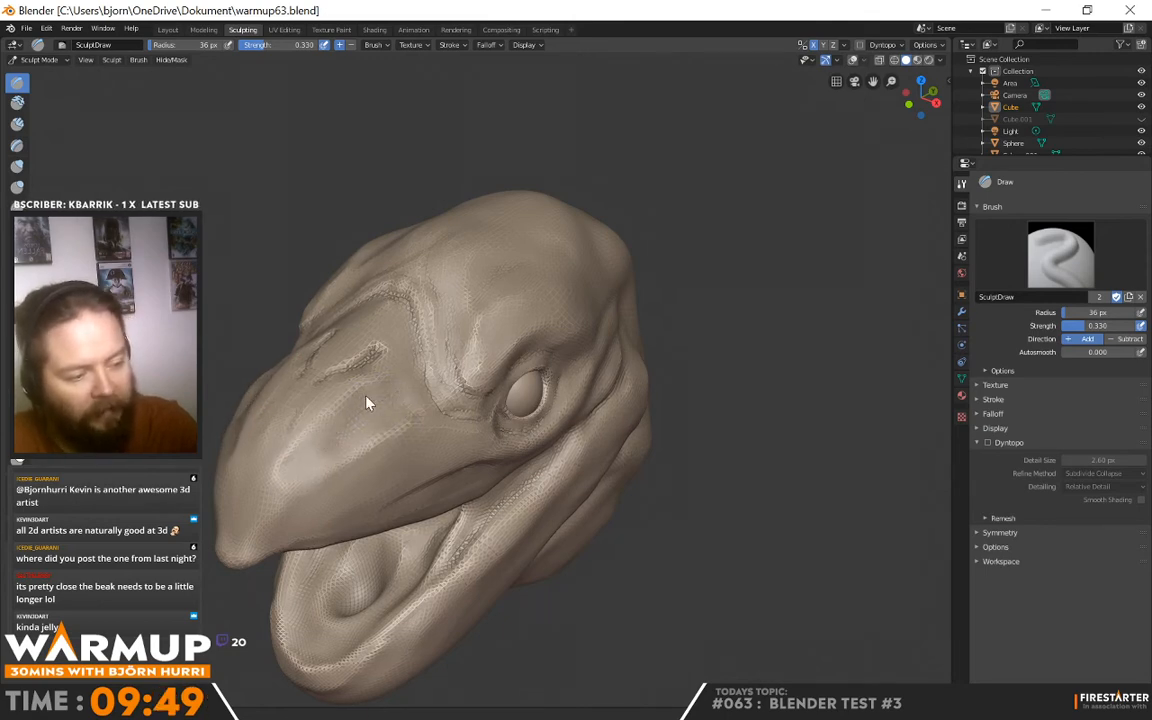
mouse_move(266, 537)
middle_mouse_down()
mouse_move(566, 404)
mouse_move(509, 401)
mouse_move(500, 380)
middle_mouse_up()
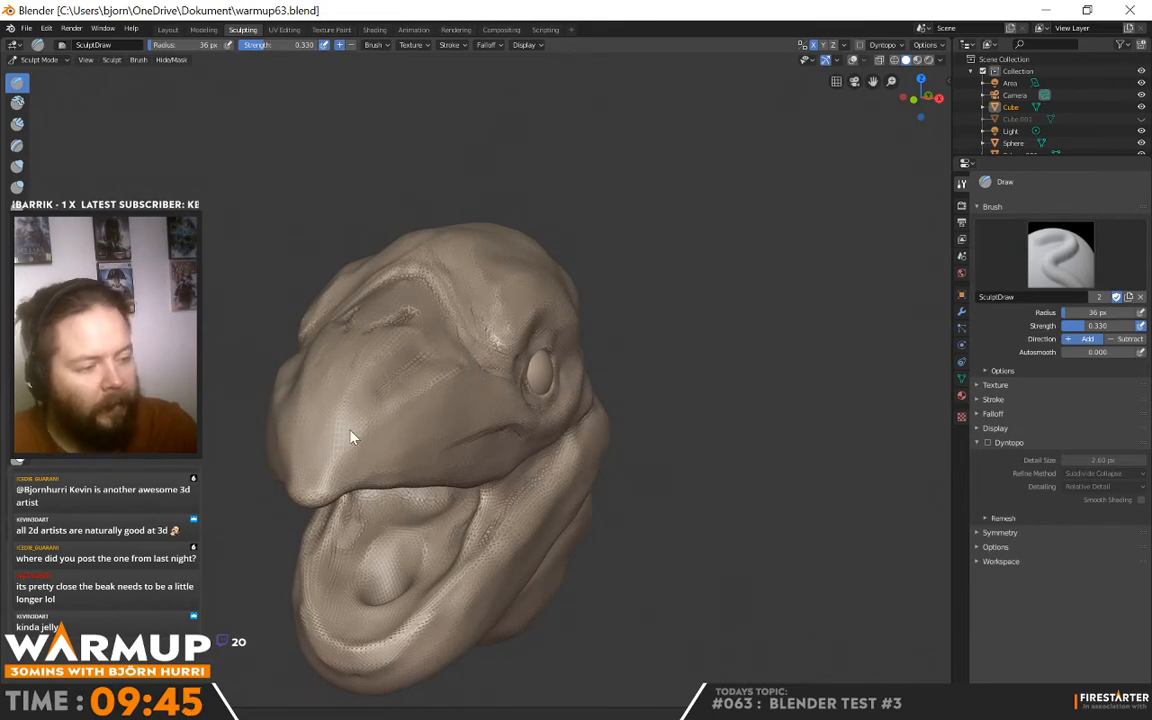
mouse_move(391, 411)
middle_mouse_down()
mouse_move(517, 399)
mouse_move(345, 501)
middle_mouse_up()
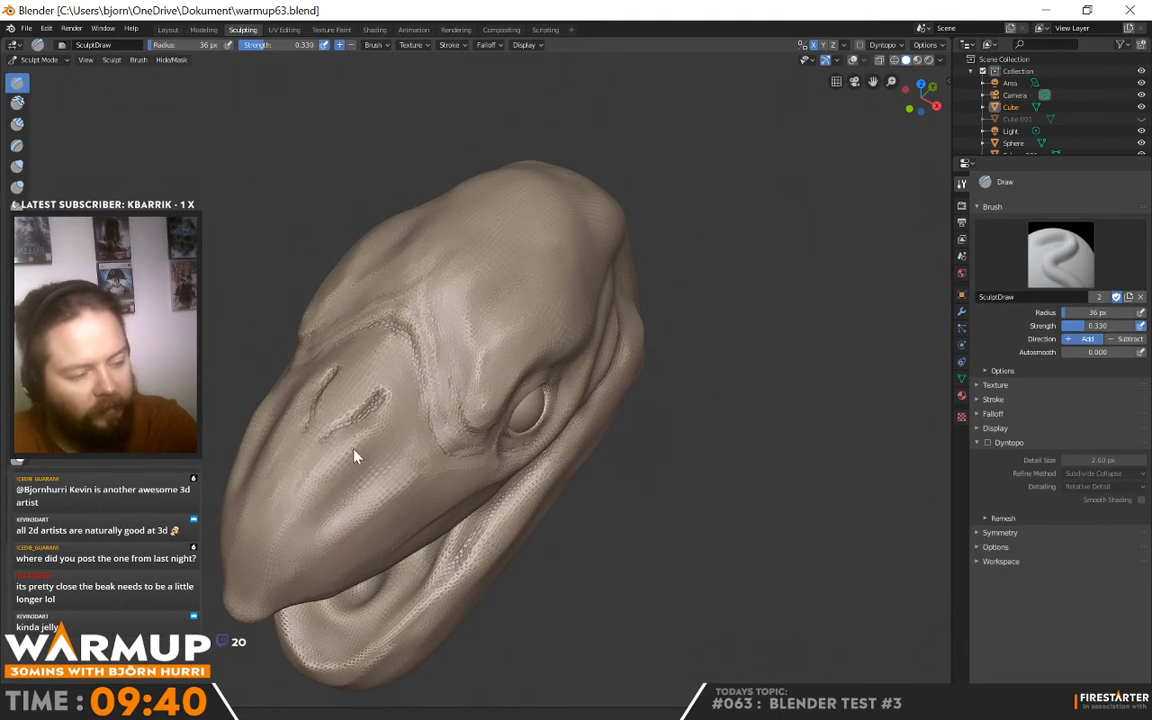
mouse_move(276, 548)
middle_mouse_down()
mouse_move(576, 383)
mouse_move(681, 363)
mouse_move(810, 393)
mouse_move(746, 385)
mouse_move(656, 414)
mouse_move(465, 401)
middle_mouse_up()
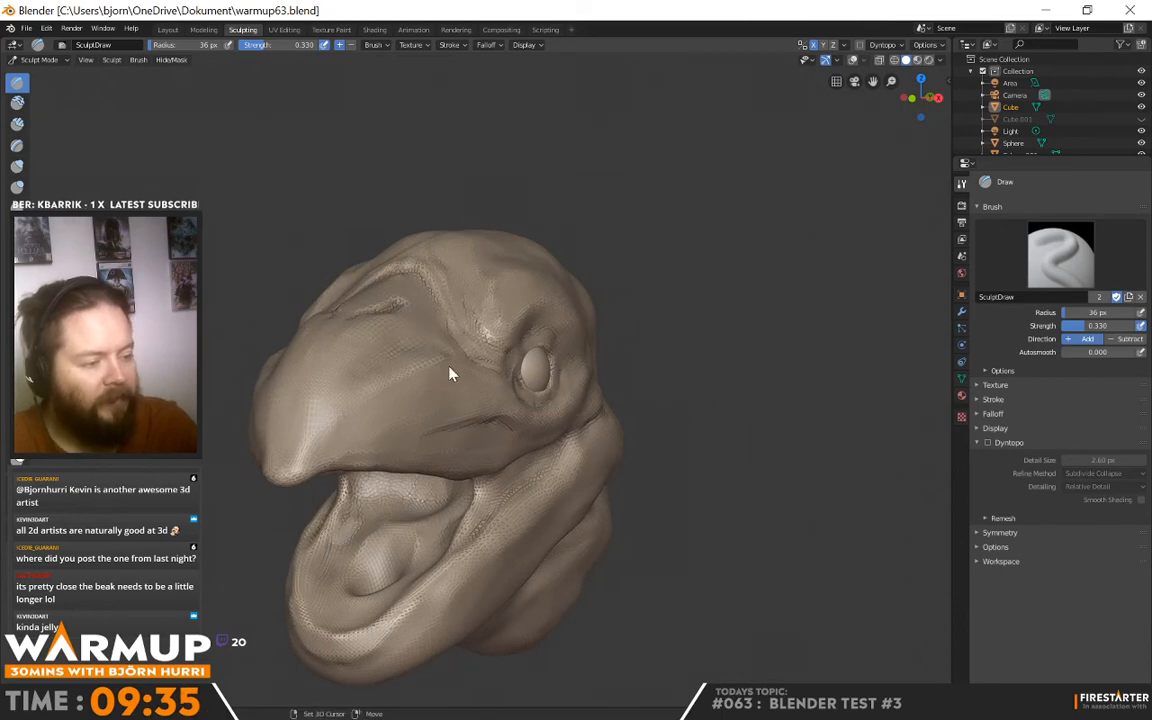
mouse_move(364, 397)
middle_mouse_down()
mouse_move(604, 386)
mouse_move(590, 384)
middle_mouse_up()
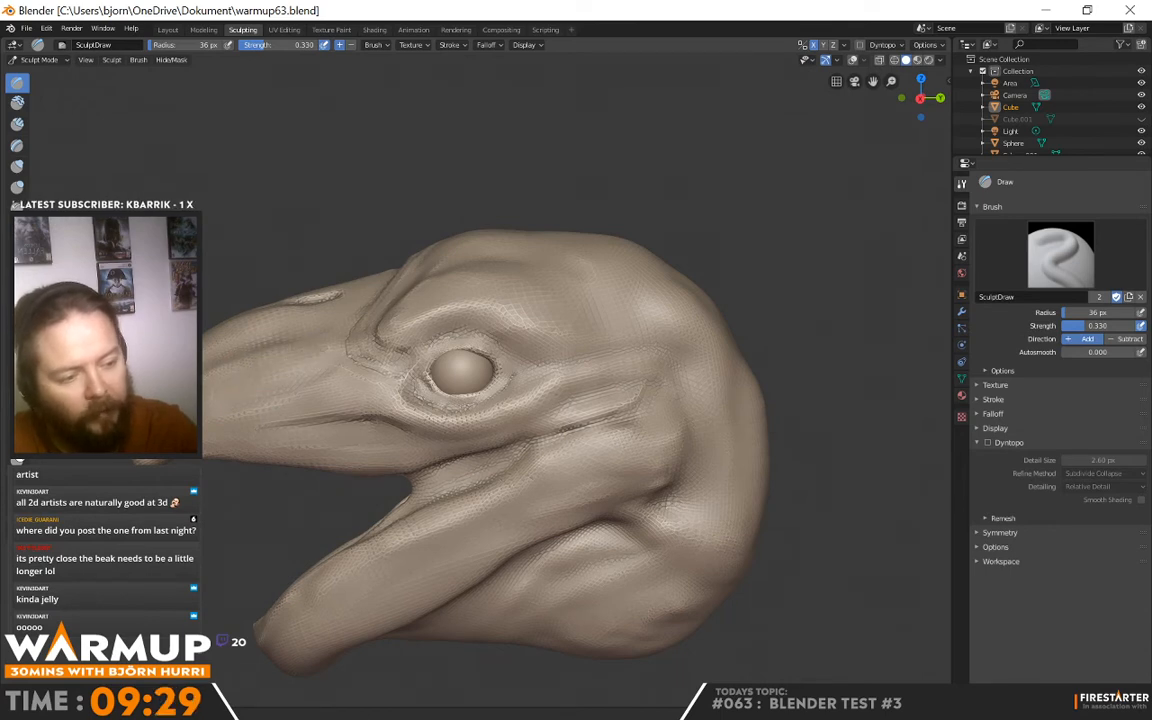
Carve in the surface near the tip of the upper beak with the Draw brush at a 36 px radius
mouse_move(252, 386)
middle_mouse_down()
mouse_move(476, 381)
mouse_move(383, 397)
middle_mouse_up()
mouse_move(296, 458)
middle_mouse_down()
mouse_move(604, 375)
mouse_move(712, 375)
mouse_move(641, 395)
middle_mouse_up()
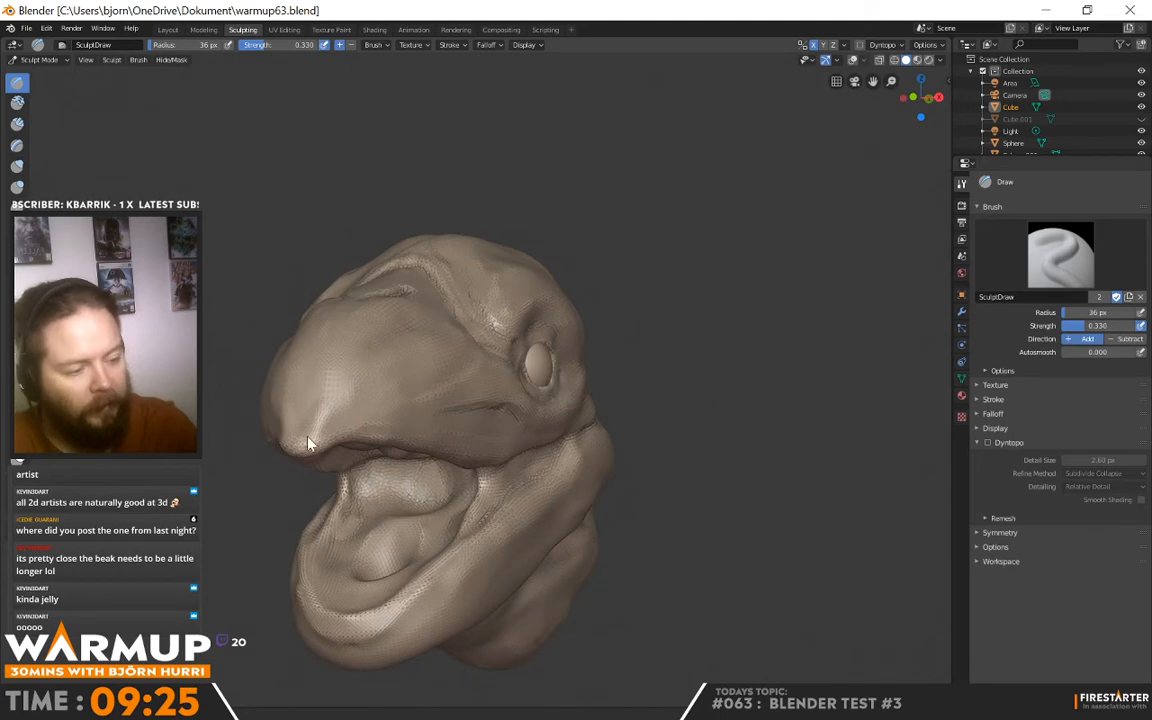
mouse_move(300, 430)
middle_mouse_down()
mouse_move(414, 404)
mouse_move(239, 442)
middle_mouse_up()
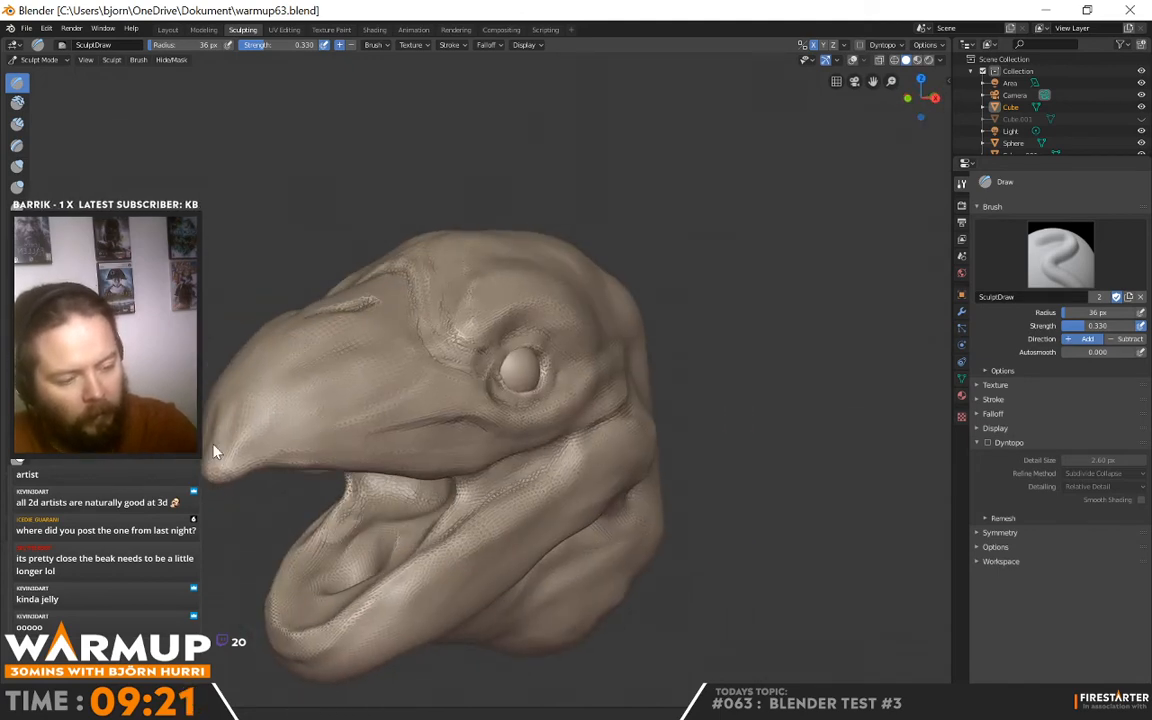
mouse_move(245, 446)
left_mouse_down("ctrl")
mouse_move(229, 476)
mouse_move(243, 465)
left_mouse_up("ctrl")
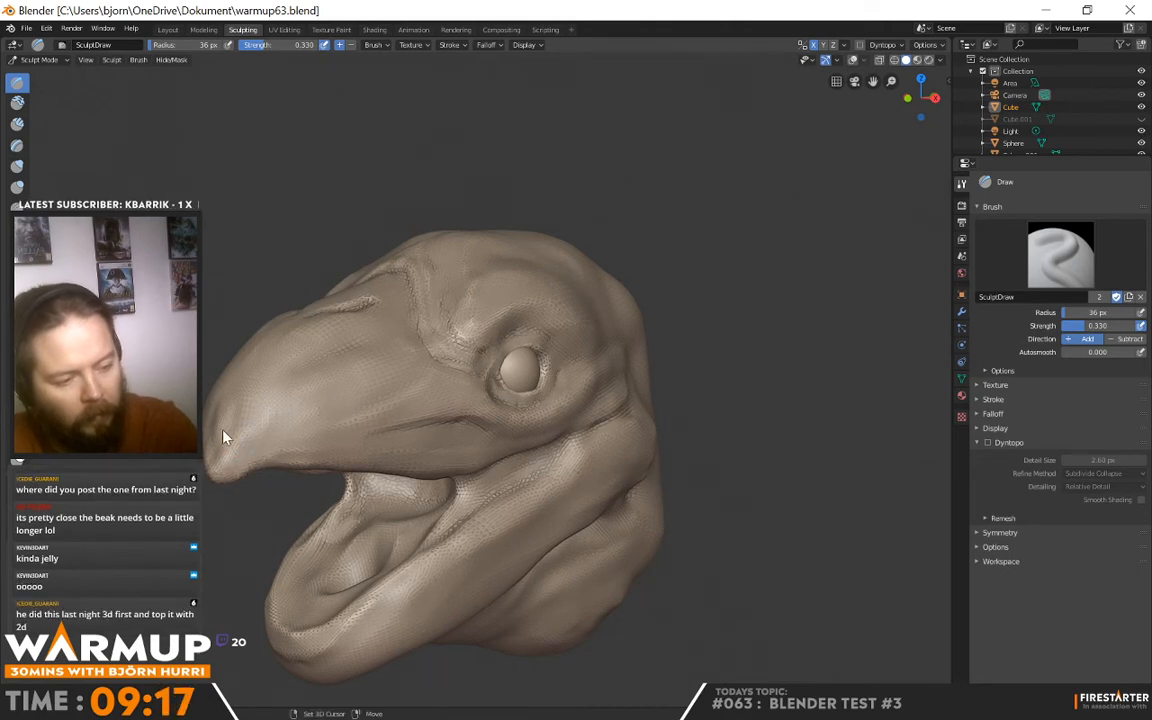
mouse_move(293, 427)
middle_mouse_down()
mouse_move(437, 381)
mouse_move(555, 416)
mouse_move(542, 411)
middle_mouse_up()
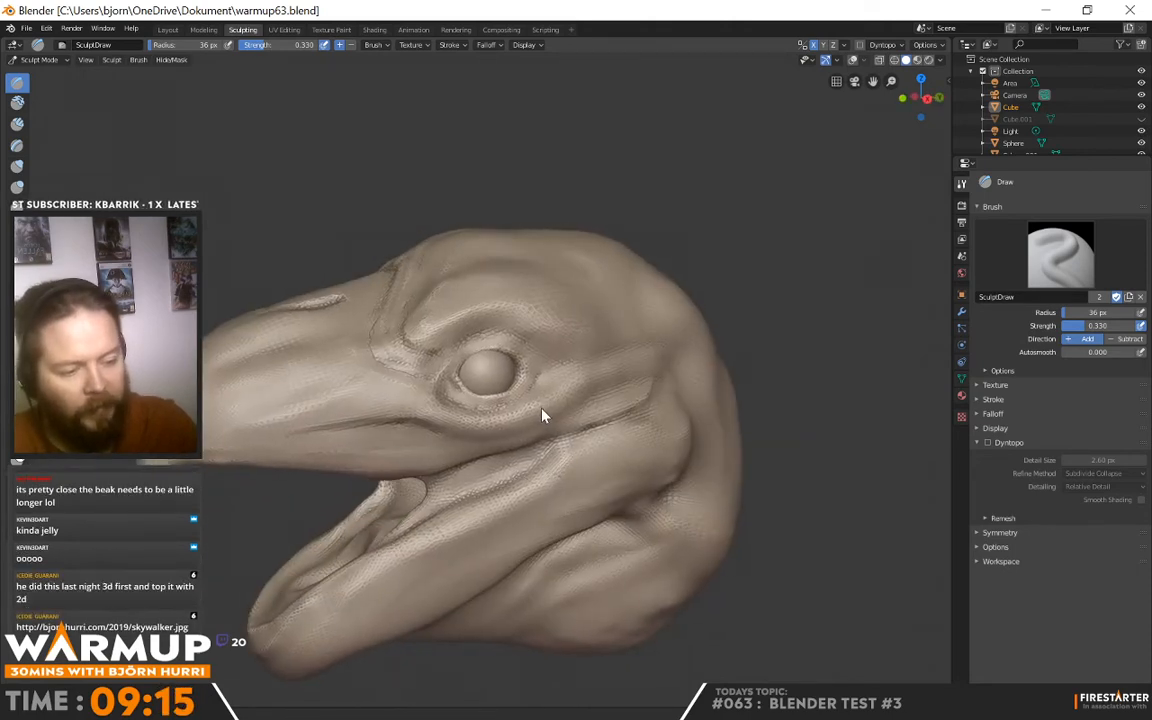
Pull the tip of the upper beak down into a sharper hook with the Grab brush at a 36 px radius
key("g")
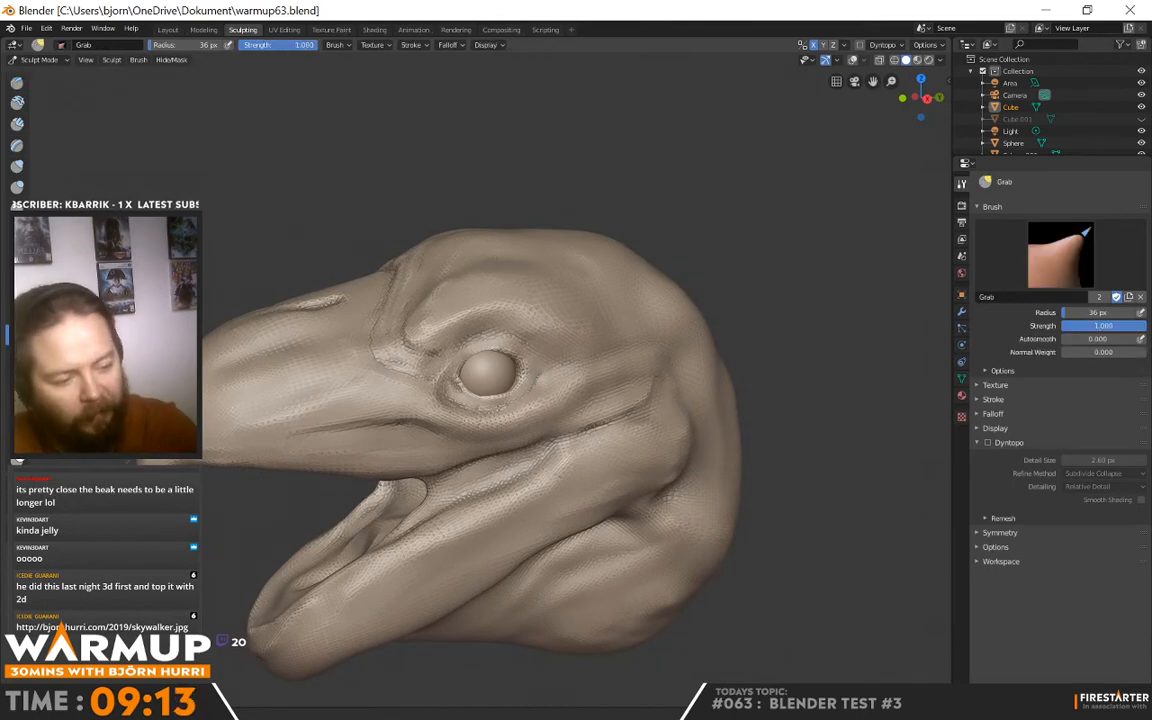
middle_click_drag(278, 404, 419, 417)
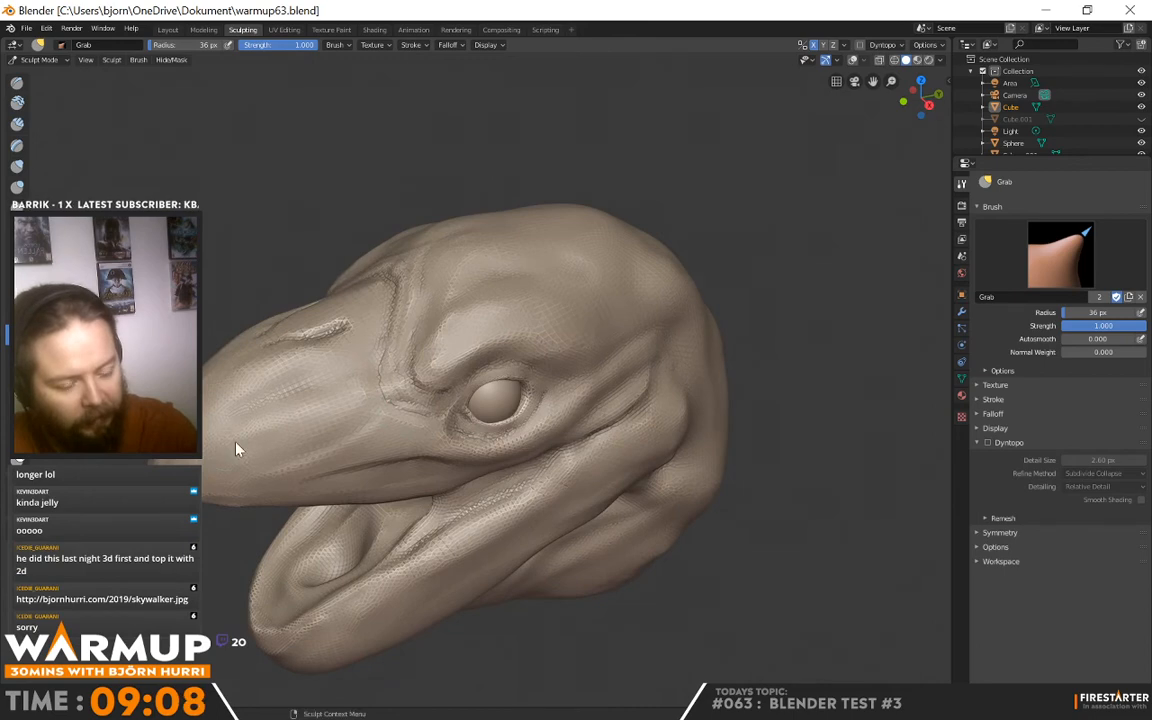
middle_click_drag(237, 450, 419, 401)
mouse_move(491, 427)
middle_mouse_down()
mouse_move(545, 427)
mouse_move(586, 401)
mouse_move(688, 386)
mouse_move(692, 360)
mouse_move(715, 355)
mouse_move(635, 378)
mouse_move(516, 323)
middle_mouse_up()
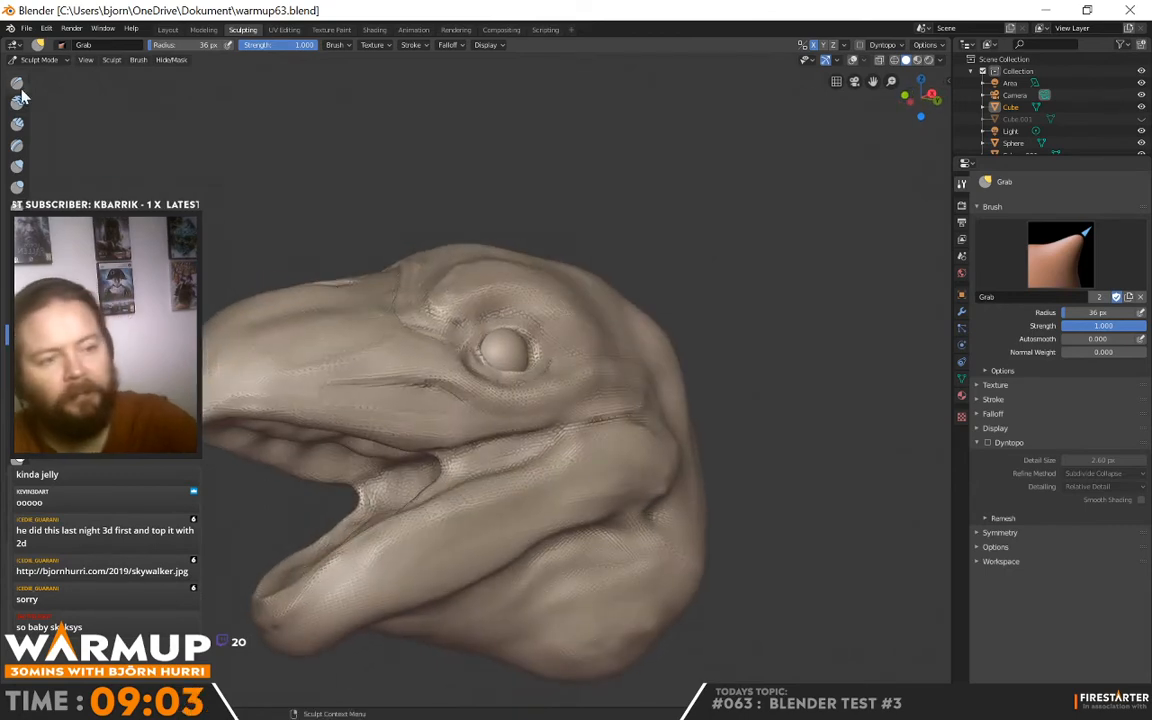
Set the Draw brush radius to 11 px and carve a crease along the inner edge of the upper beak toward the mouth corner
key("x")
mouse_move(401, 260)
middle_mouse_down()
mouse_move(545, 419)
mouse_move(573, 401)
mouse_move(419, 329)
middle_mouse_up()
right_click(429, 334)
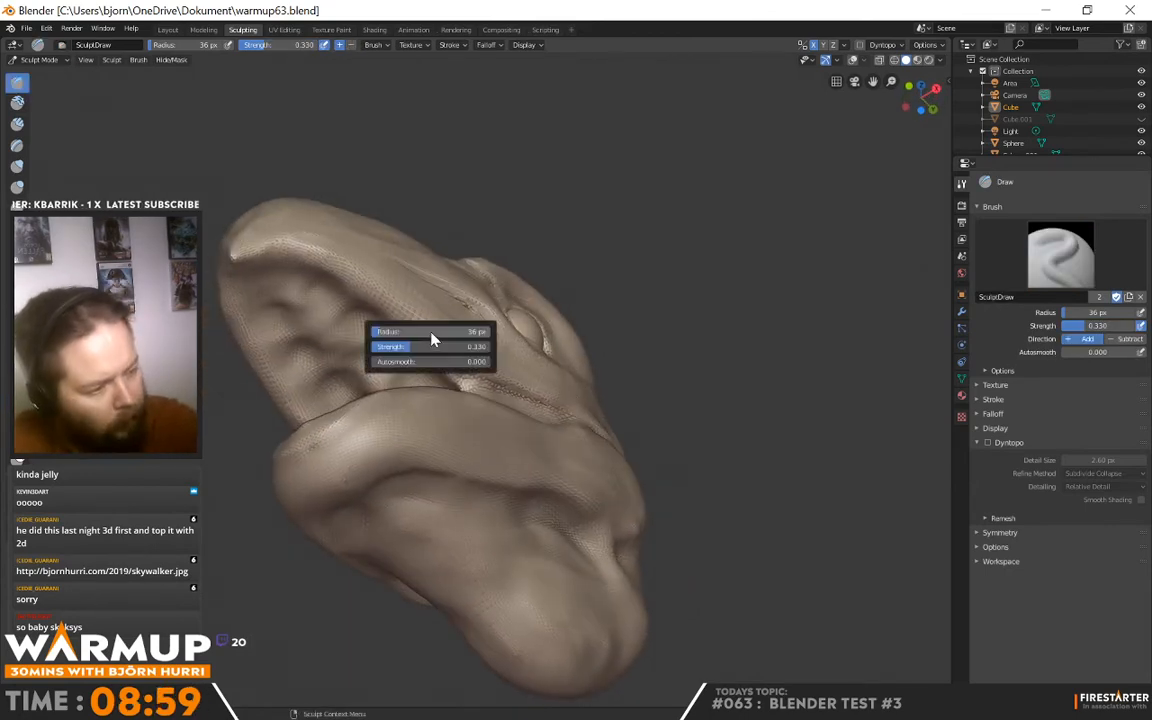
left_click_drag(385, 305, 490, 381, "ctrl")
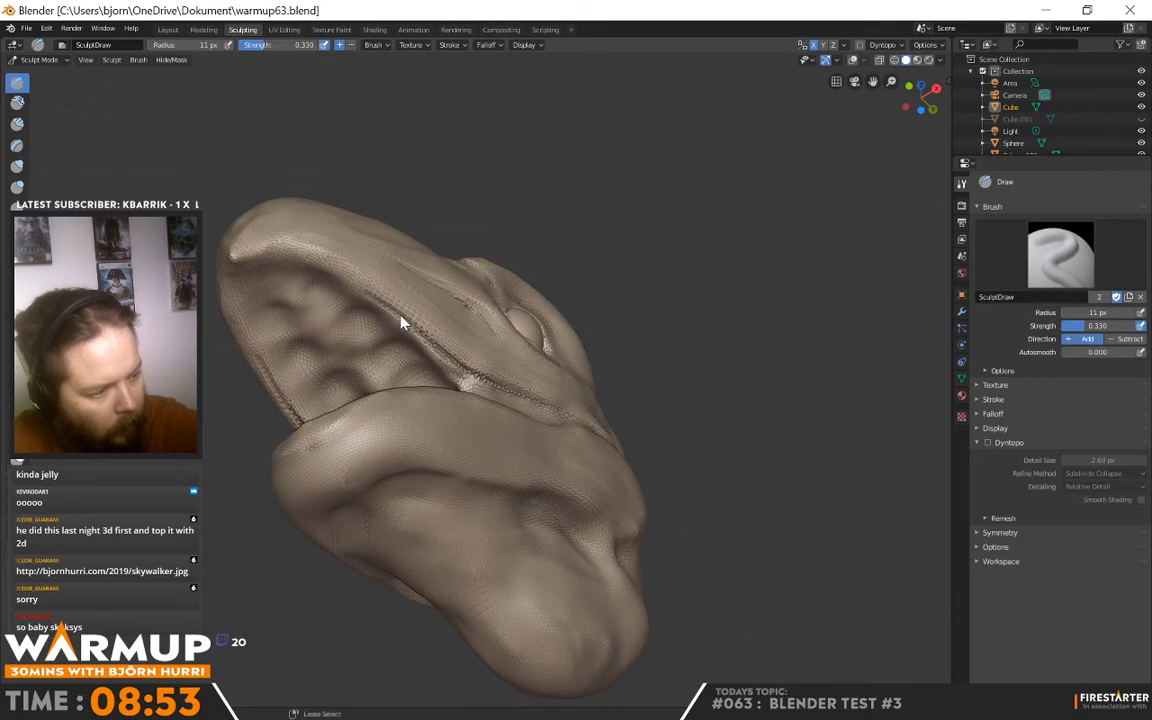
left_click_drag(403, 322, 491, 383, "ctrl")
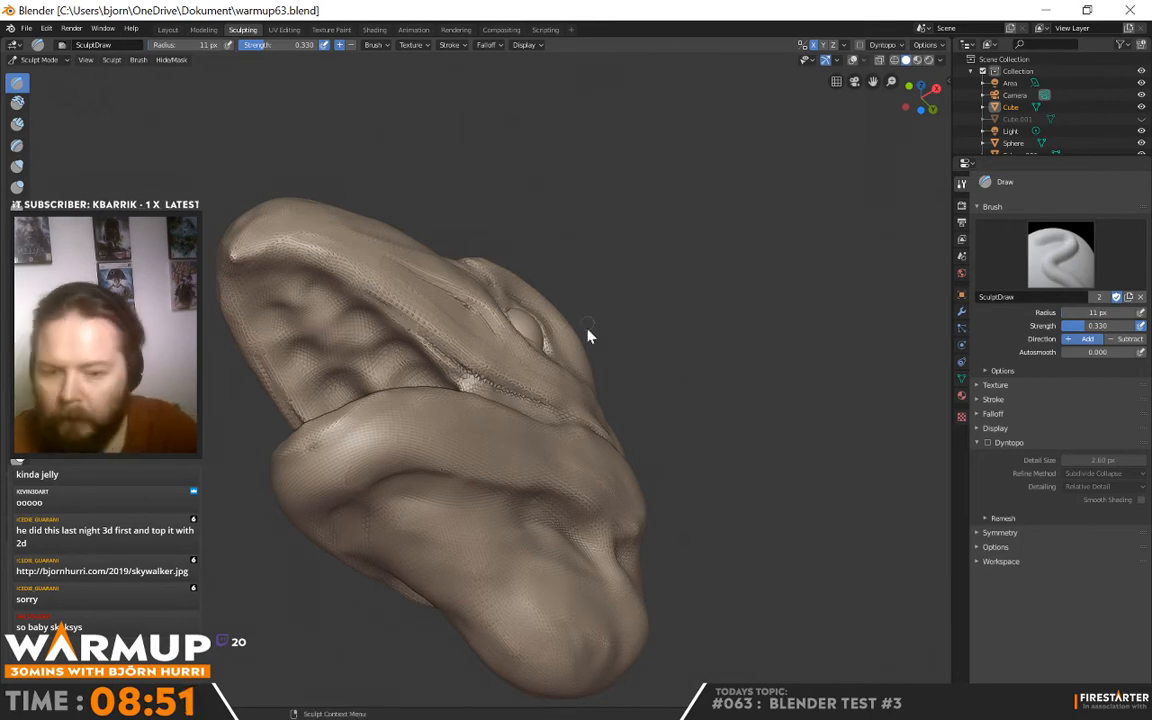
mouse_move(592, 342)
middle_mouse_down()
mouse_move(558, 334)
mouse_move(545, 388)
mouse_move(525, 393)
mouse_move(537, 367)
middle_mouse_up()
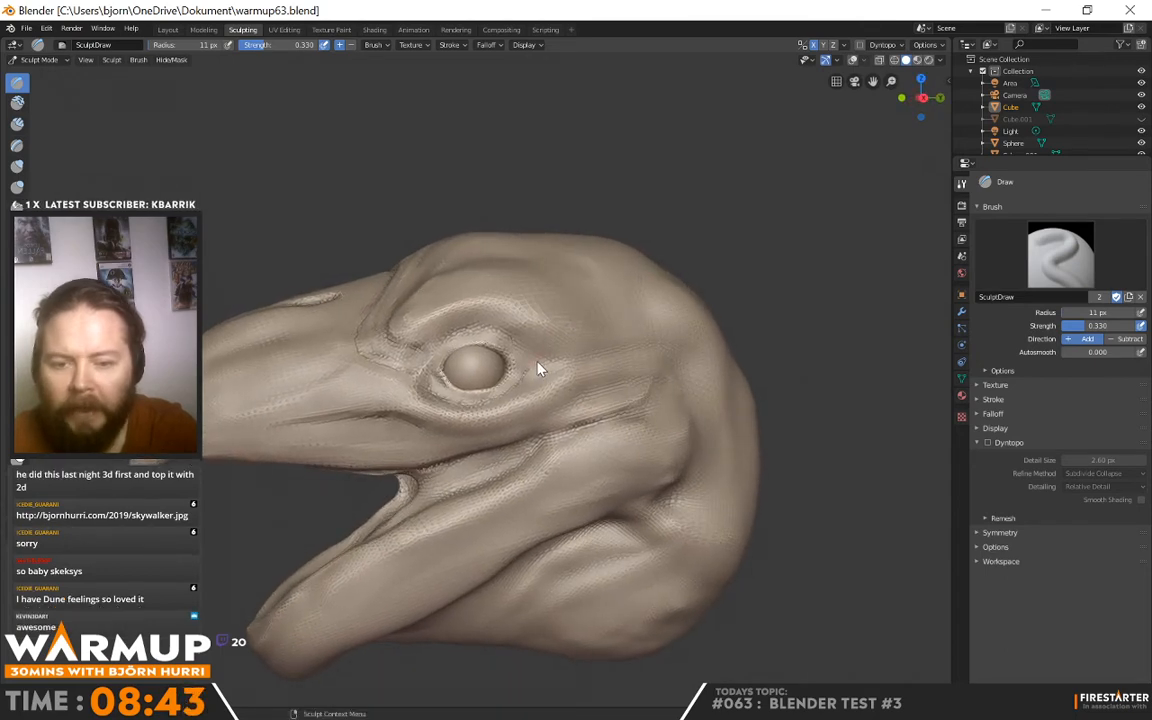
Sculpt fine wrinkles between the brow and the beak base, running up to the middle of the forehead
middle_click_drag(531, 359, 593, 417)
left_click_drag(485, 401, 464, 350)
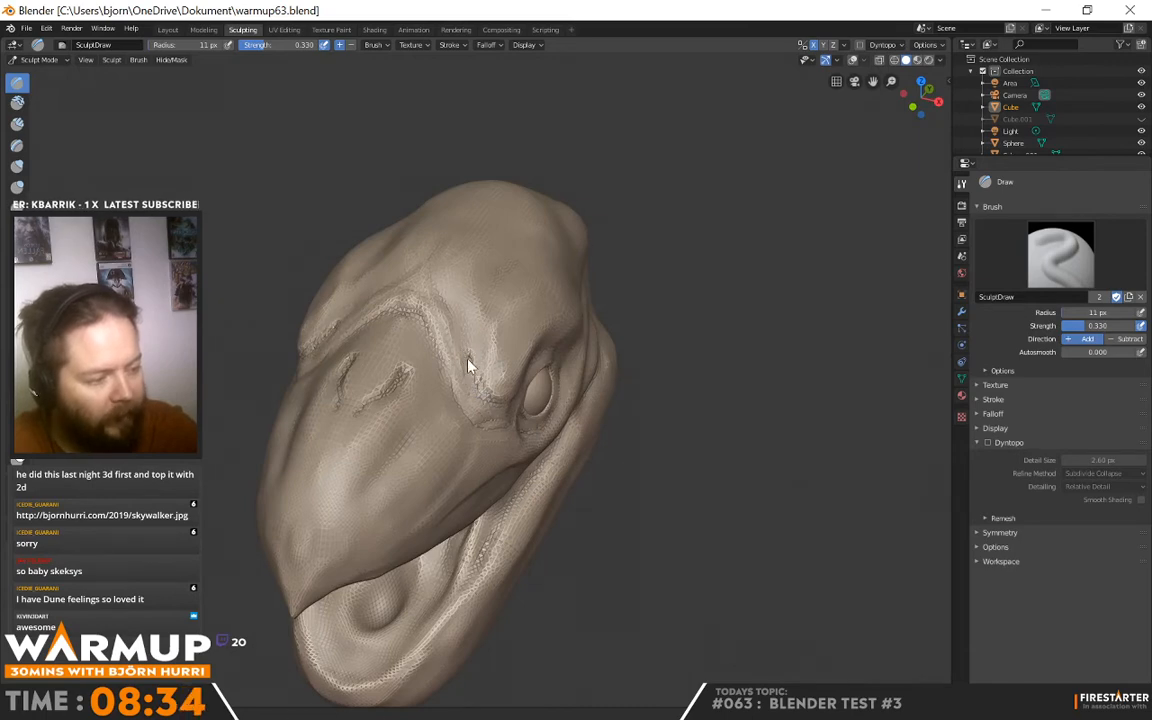
middle_click_drag(530, 378, 424, 342)
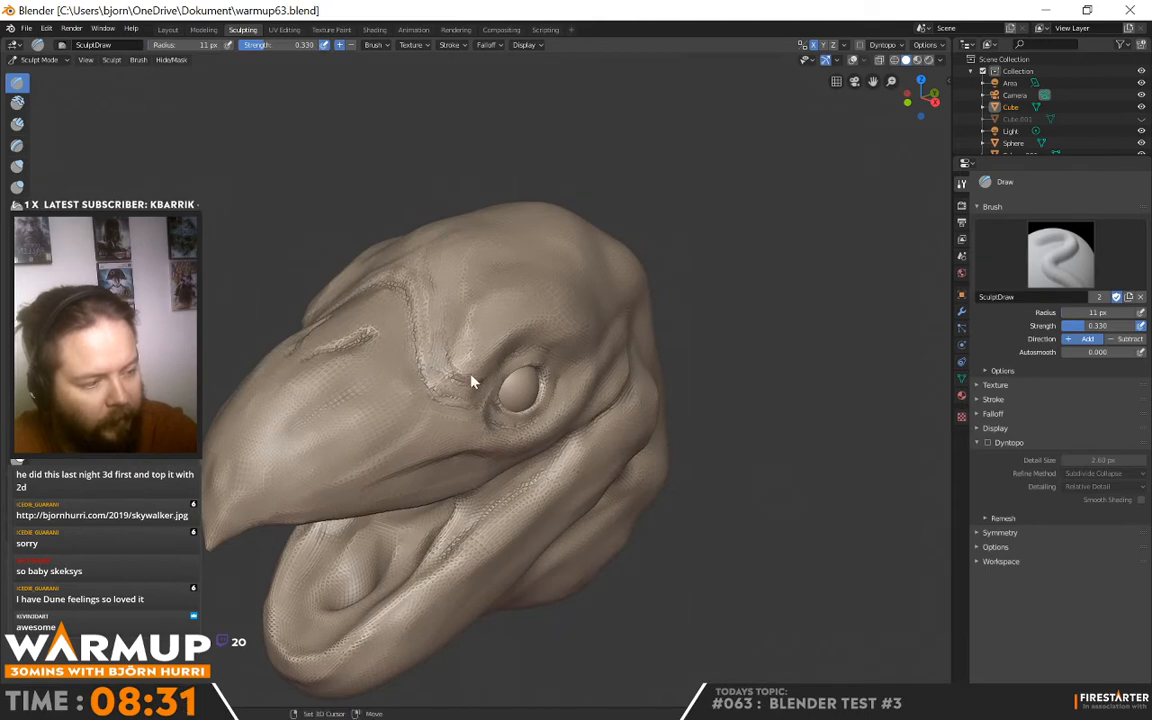
middle_click_drag(473, 380, 474, 352)
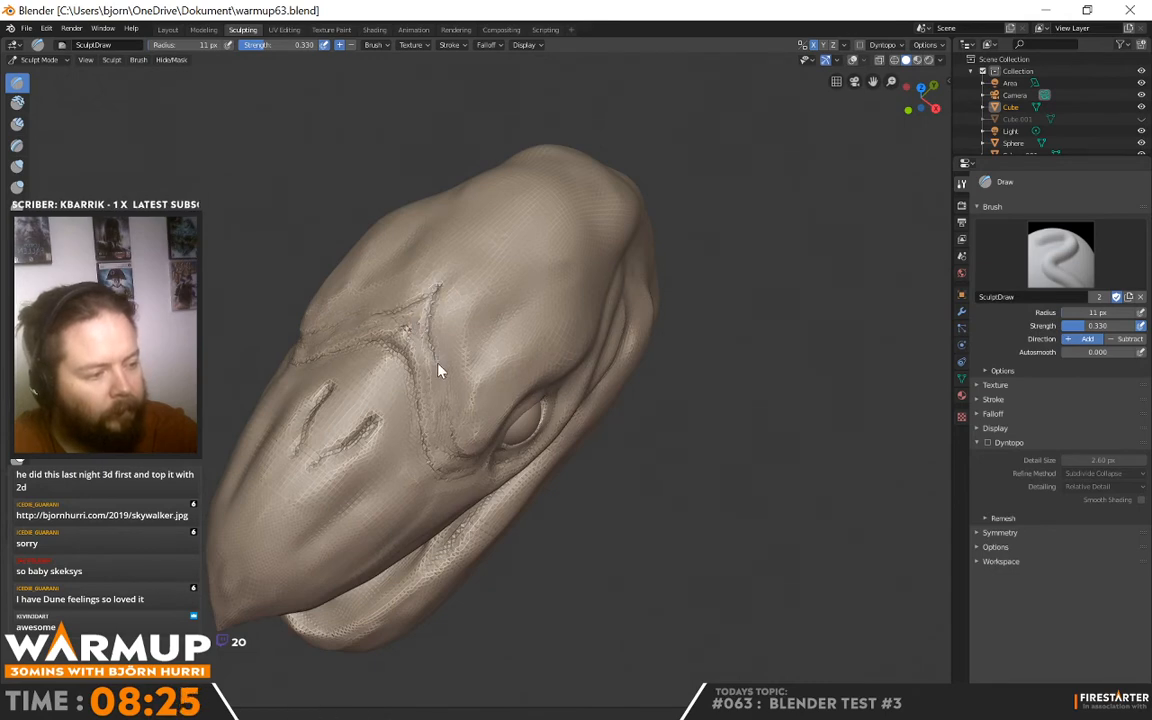
left_click_drag(372, 314, 433, 325)
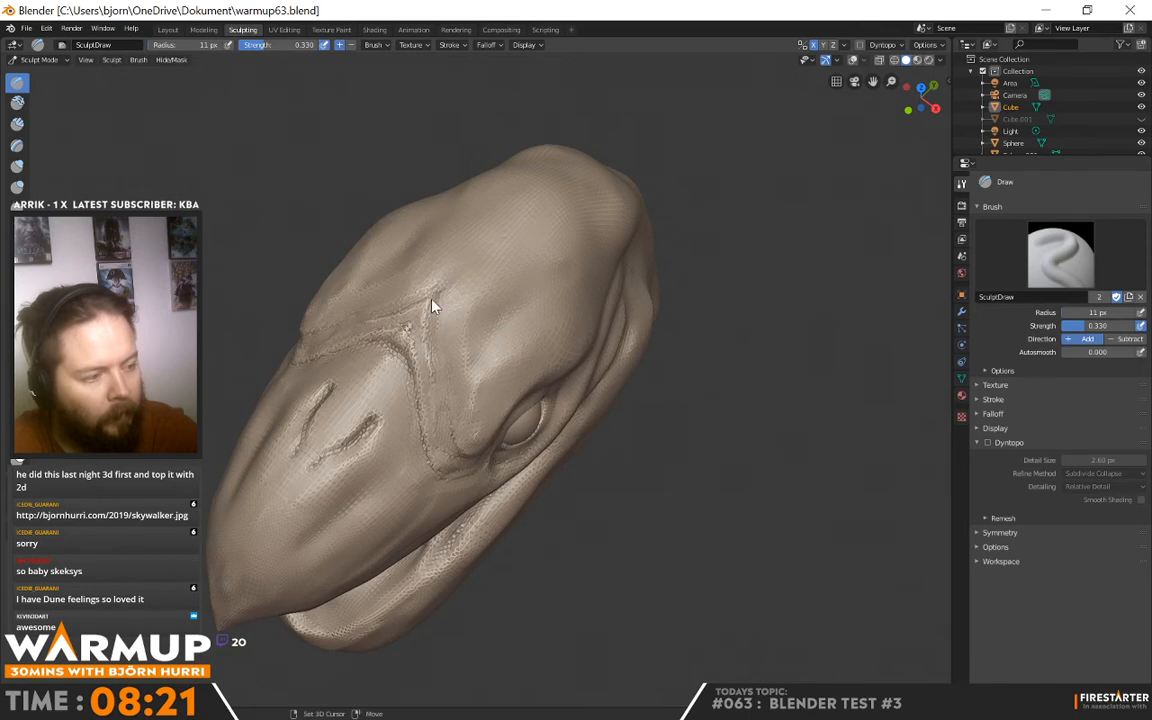
mouse_move(433, 305)
middle_mouse_down()
mouse_move(620, 244)
mouse_move(568, 260)
mouse_move(614, 221)
mouse_move(657, 262)
mouse_move(425, 314)
middle_mouse_up()
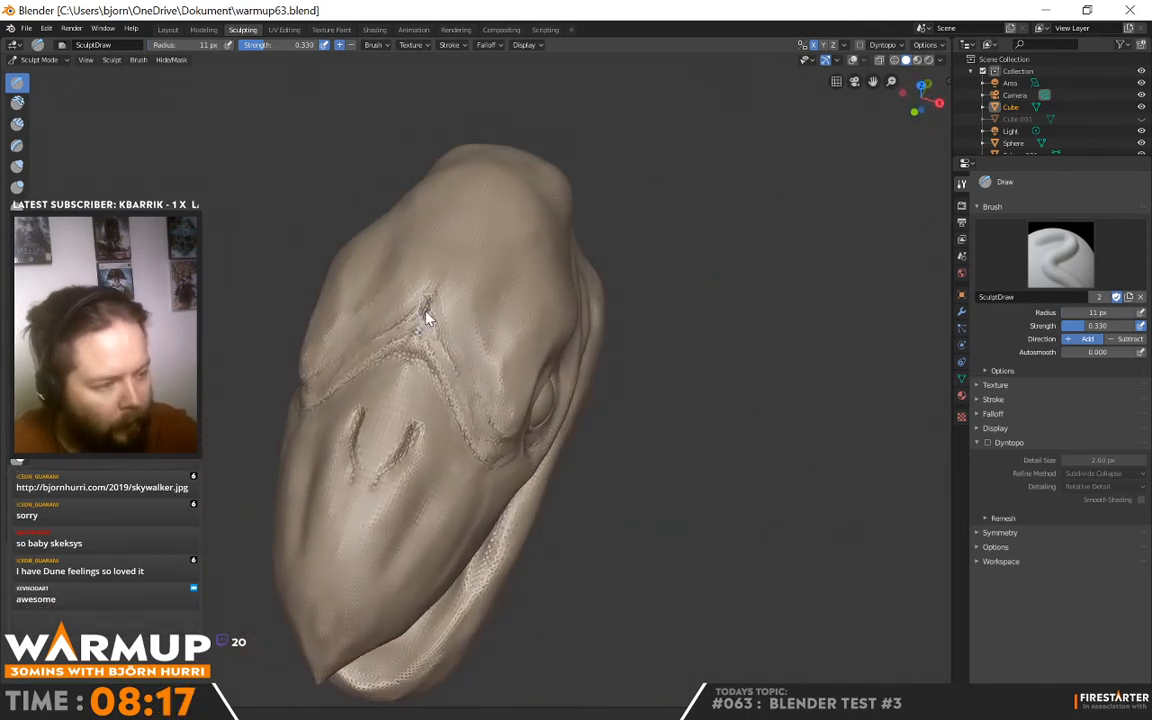
Enable Dyntopo for the head mesh, accepting the loss of vertex data
scroll(432, 255, "up", 2)
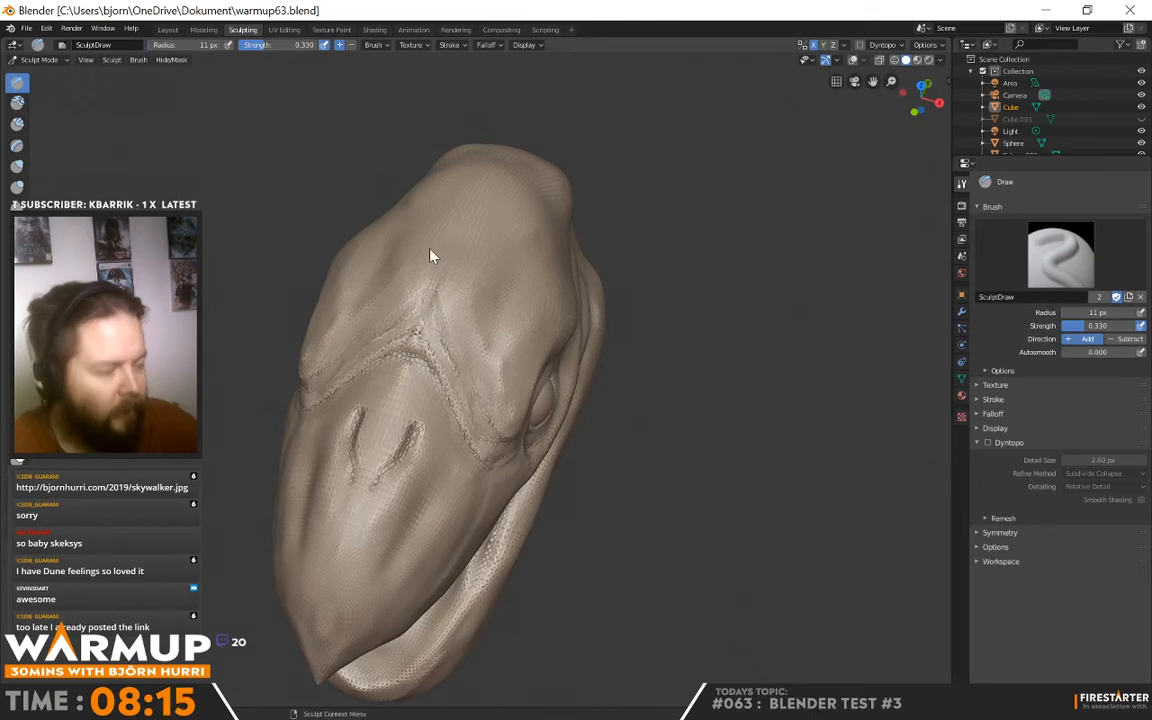
scroll(441, 270, "up", 2)
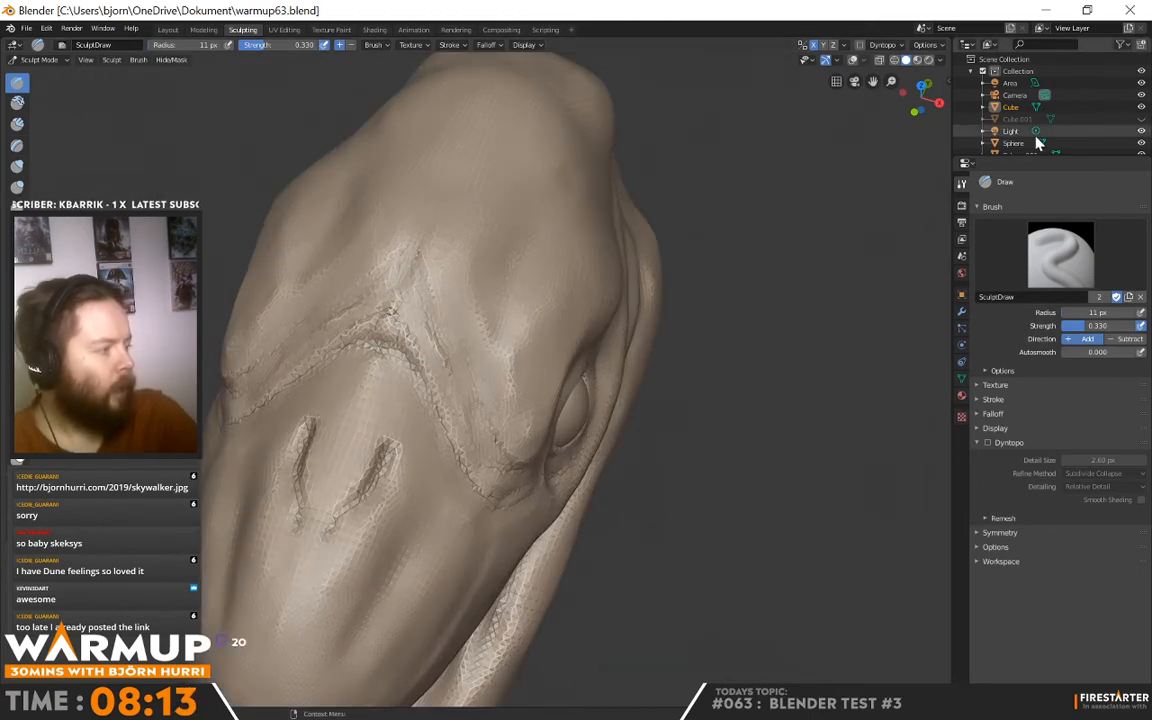
left_click(987, 442)
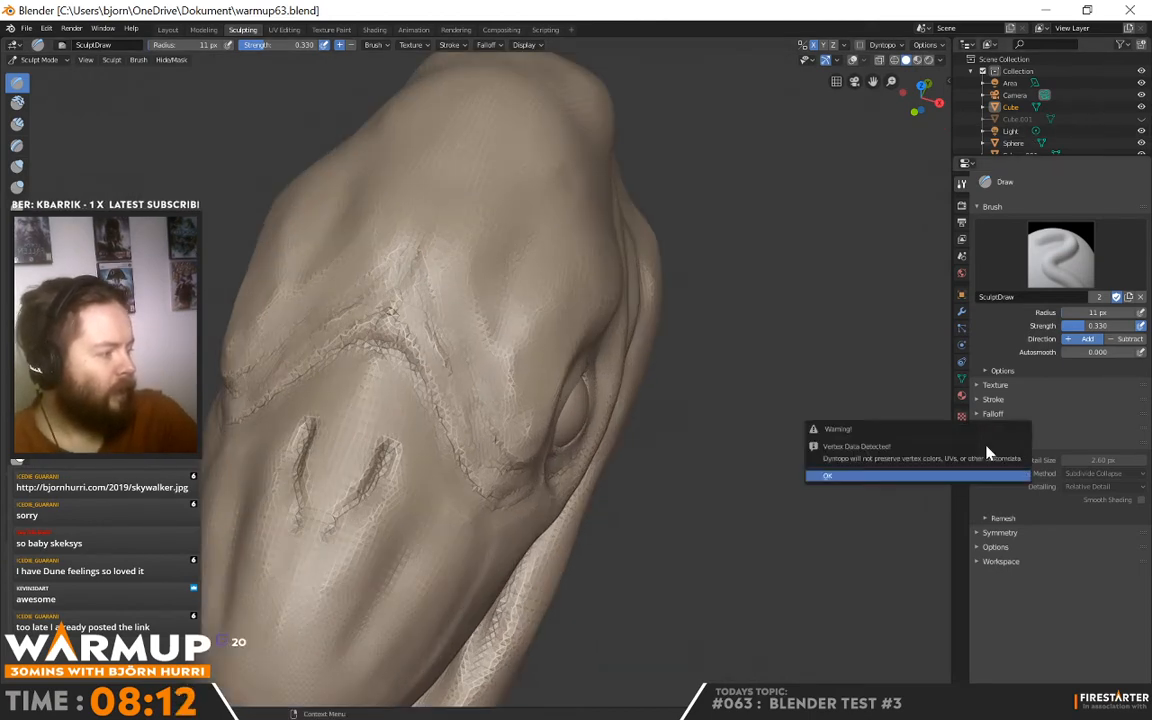
left_click(850, 476)
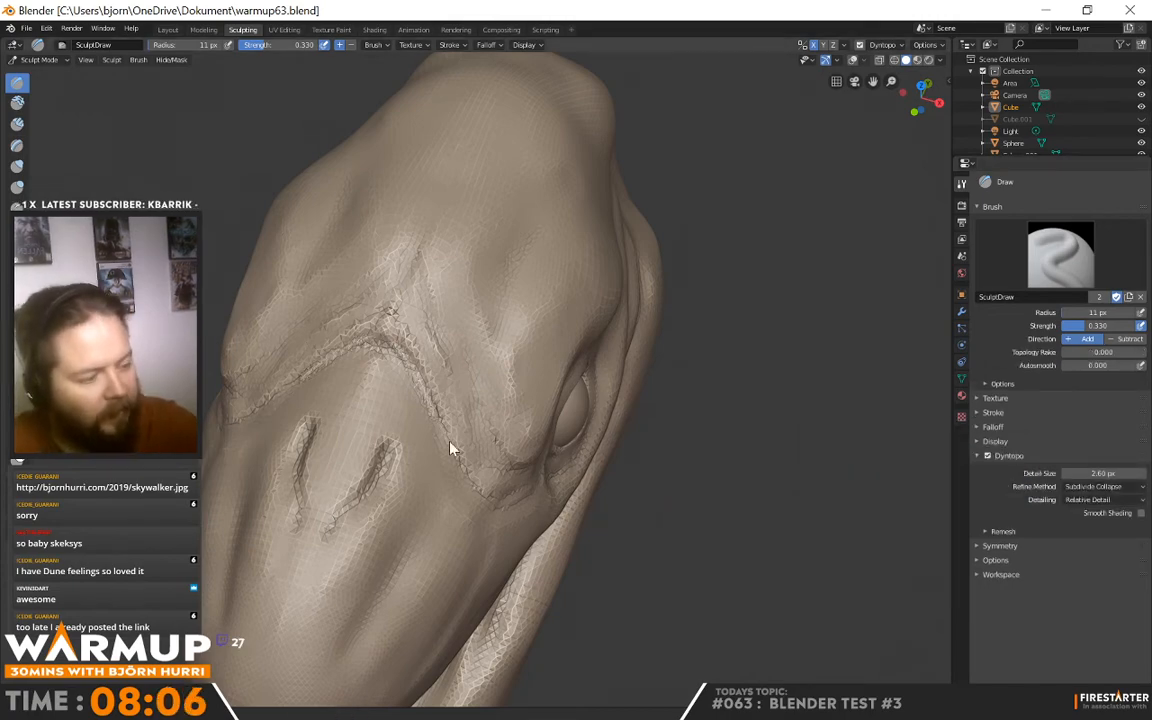
Rework the V-shaped forehead creases above the beak base with Draw strokes and smooth them
middle_click_drag(450, 450, 437, 372)
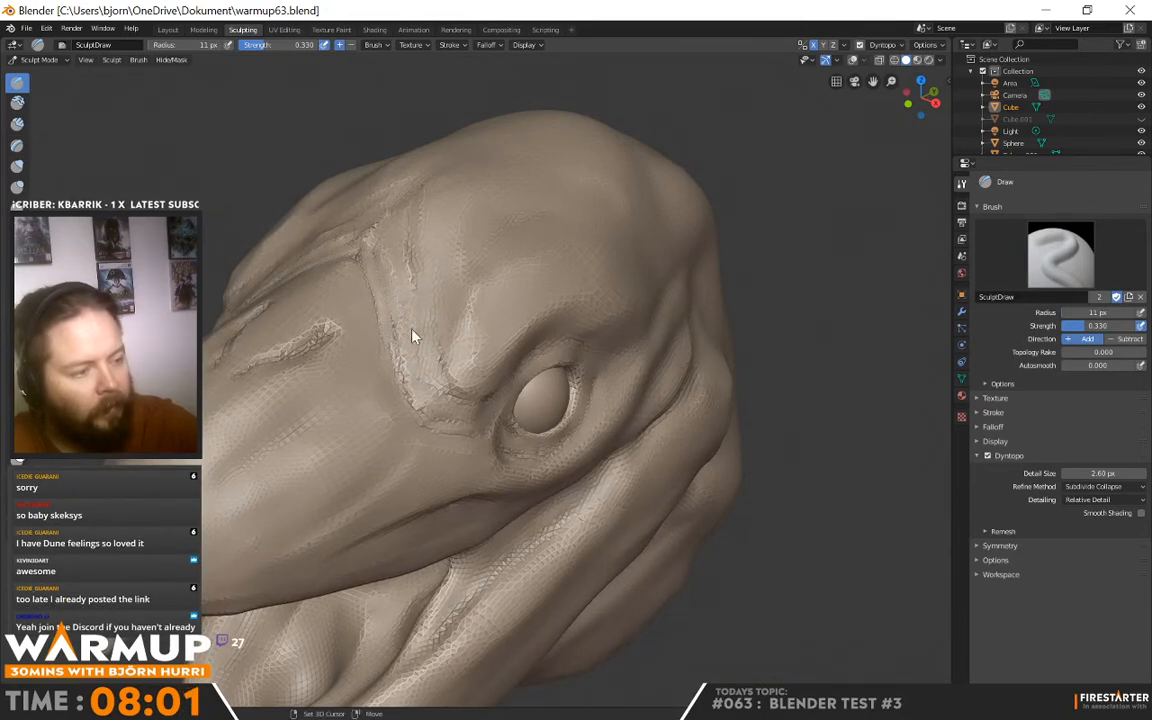
mouse_move(417, 334)
middle_mouse_down()
mouse_move(527, 283)
mouse_move(428, 392)
middle_mouse_up()
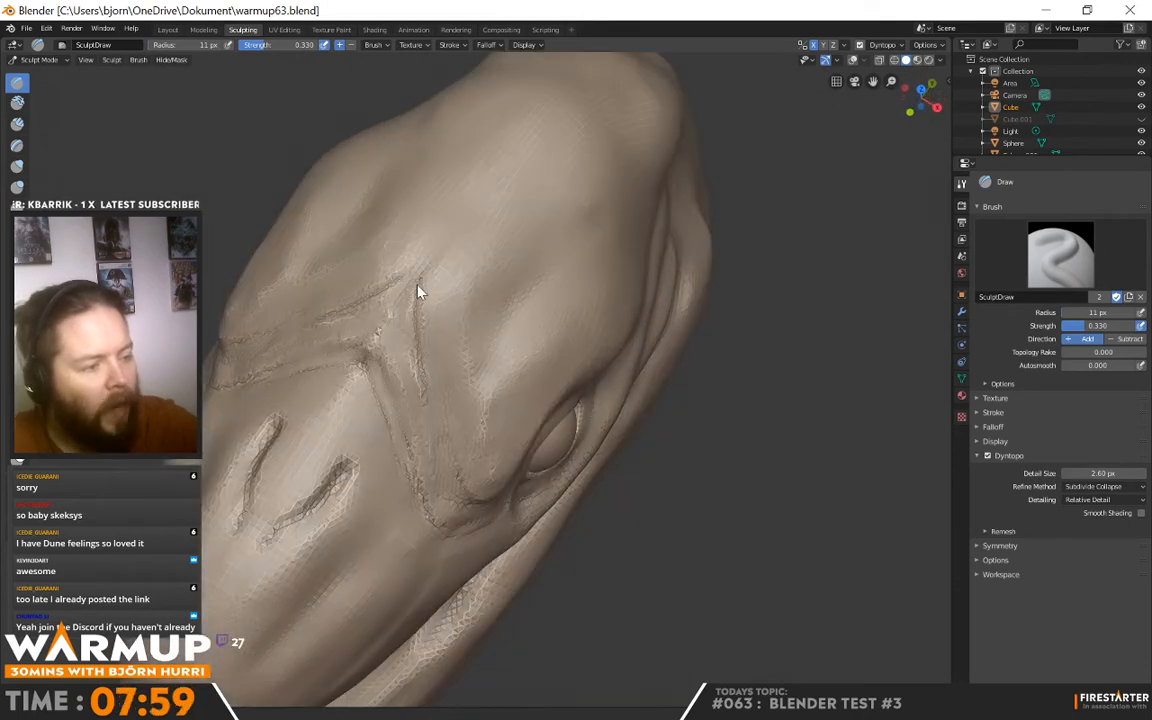
key("ctrl+z")
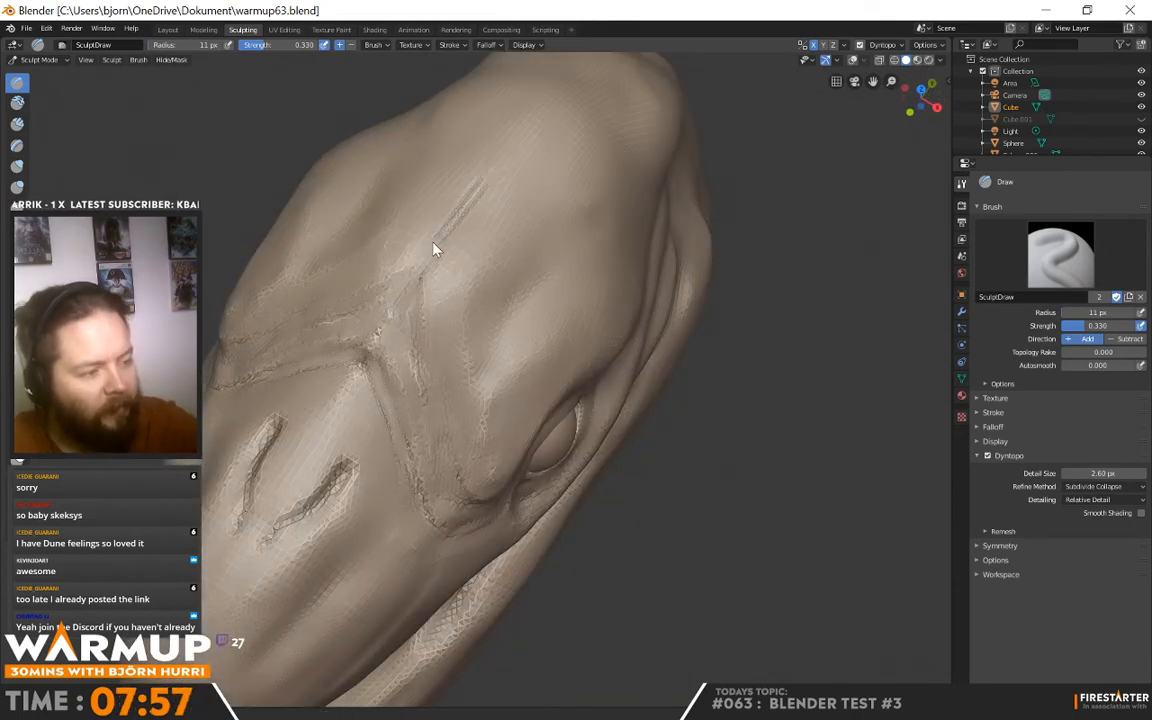
mouse_move(433, 248)
left_mouse_down()
mouse_move(411, 329)
mouse_move(411, 303)
mouse_move(422, 403)
left_mouse_up()
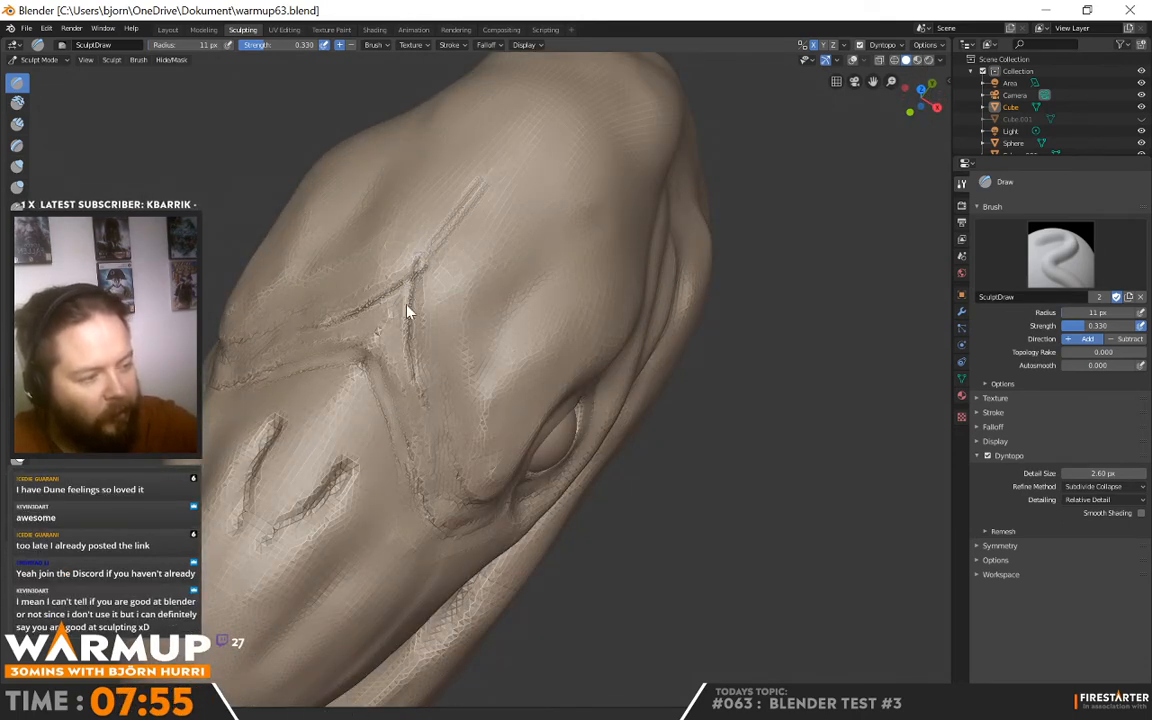
mouse_move(406, 304)
left_mouse_down("shift")
mouse_move(402, 342)
mouse_move(419, 388)
mouse_move(469, 204)
left_mouse_up("shift")
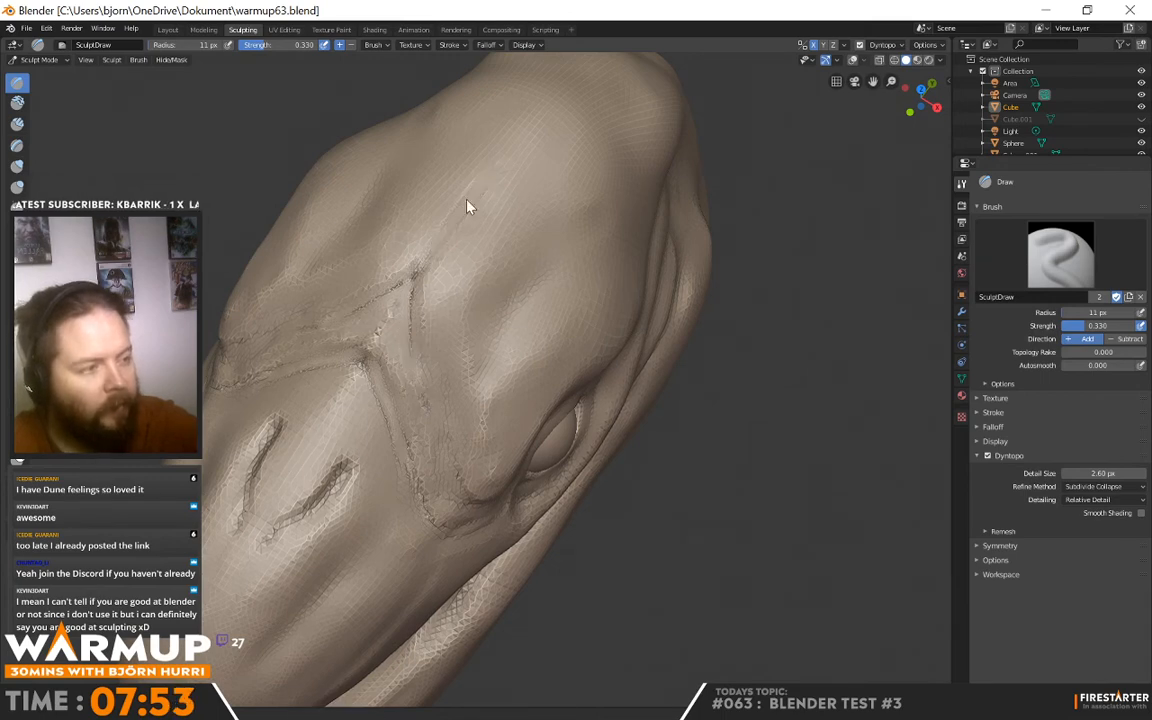
Sculpt the skin folds behind the eye and along the mouth corner with the 11 px Draw brush
middle_click_drag(555, 233, 452, 283, "ctrl")
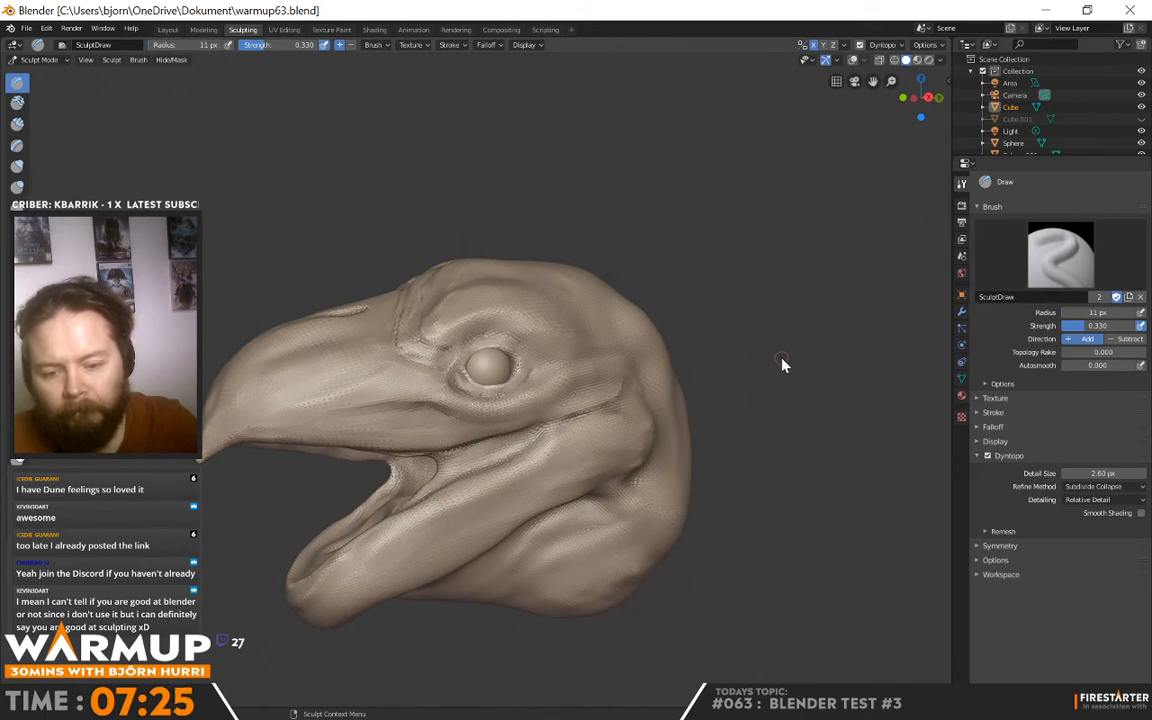
mouse_move(792, 334)
middle_mouse_down()
mouse_move(728, 399)
mouse_move(761, 411)
mouse_move(801, 399)
mouse_move(604, 393)
middle_mouse_up()
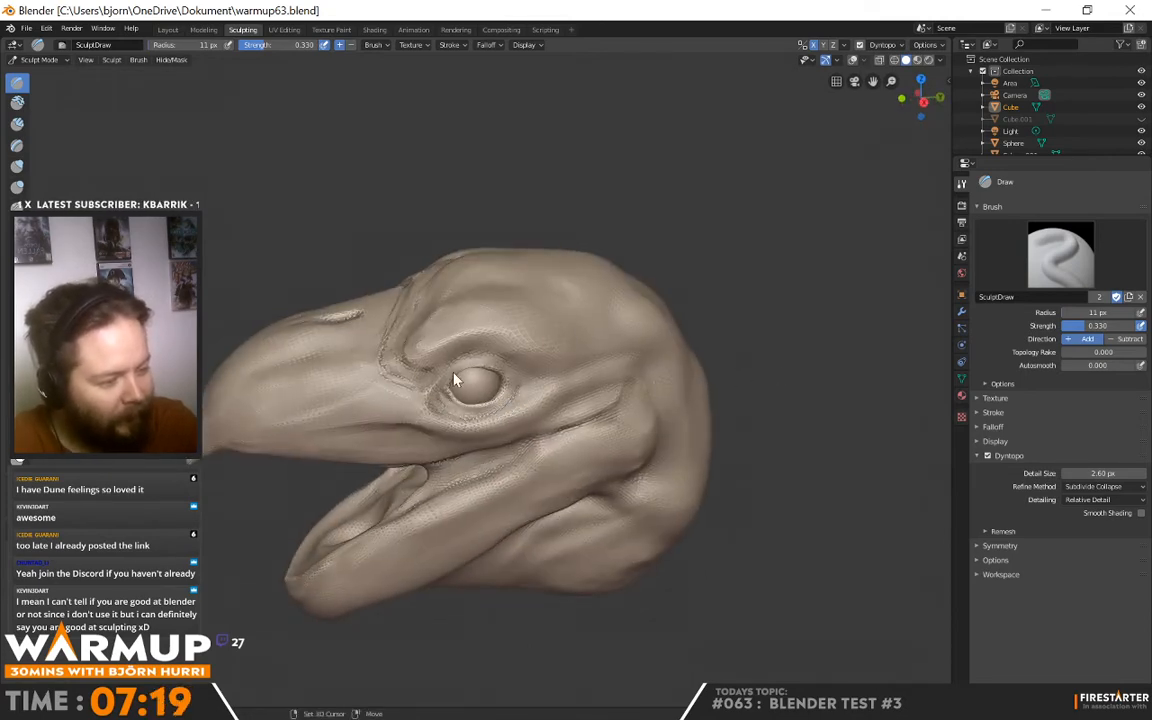
mouse_move(455, 380)
middle_mouse_down()
mouse_move(702, 373)
mouse_move(671, 342)
mouse_move(589, 357)
mouse_move(513, 414)
middle_mouse_up()
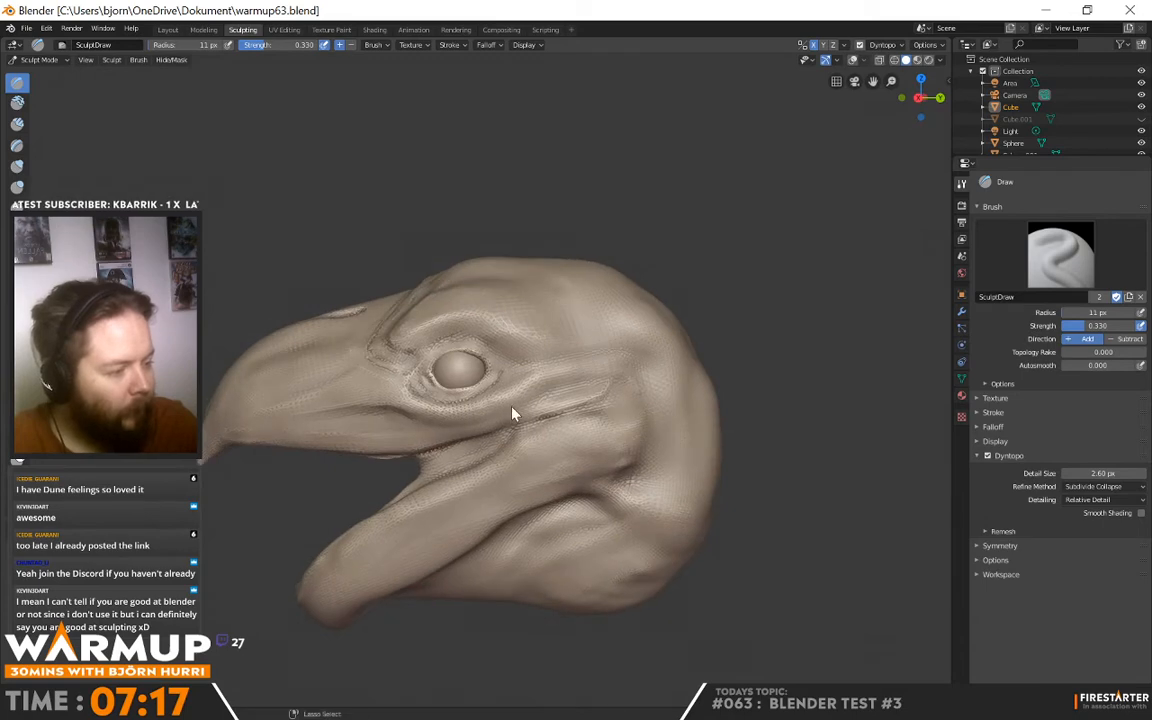
left_click_drag(523, 404, 576, 398)
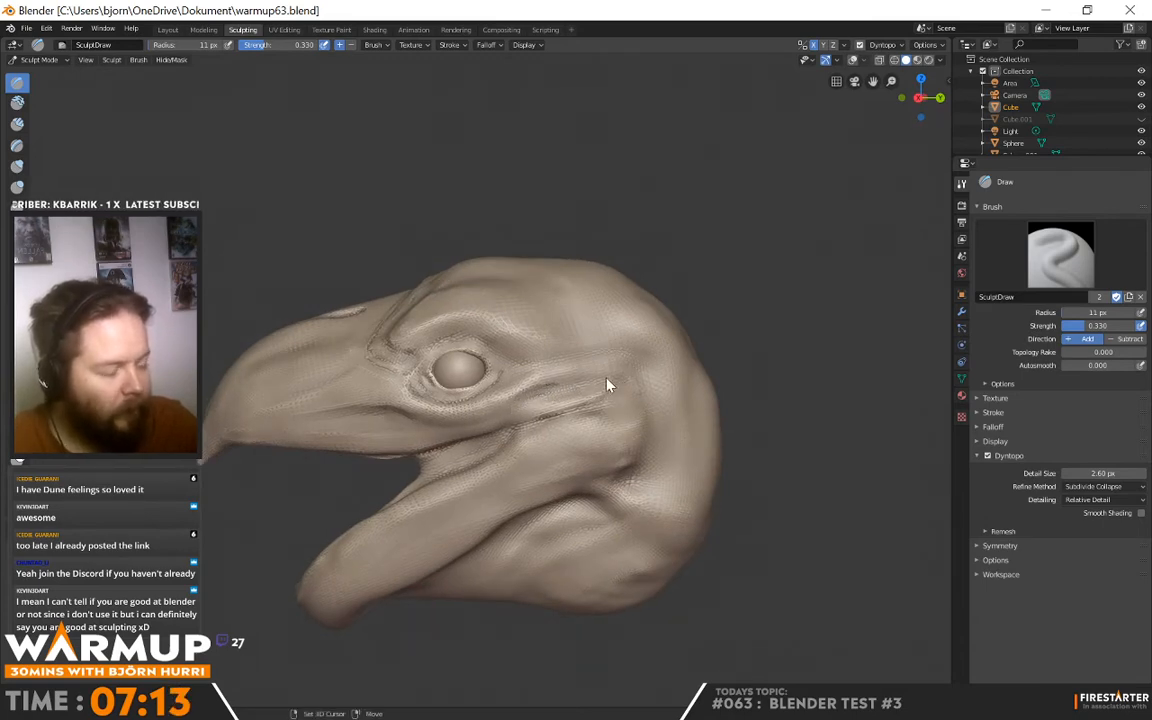
mouse_move(608, 384)
middle_mouse_down()
mouse_move(591, 342)
mouse_move(761, 404)
mouse_move(690, 430)
mouse_move(609, 411)
mouse_move(617, 360)
mouse_move(661, 381)
mouse_move(630, 393)
middle_mouse_up()
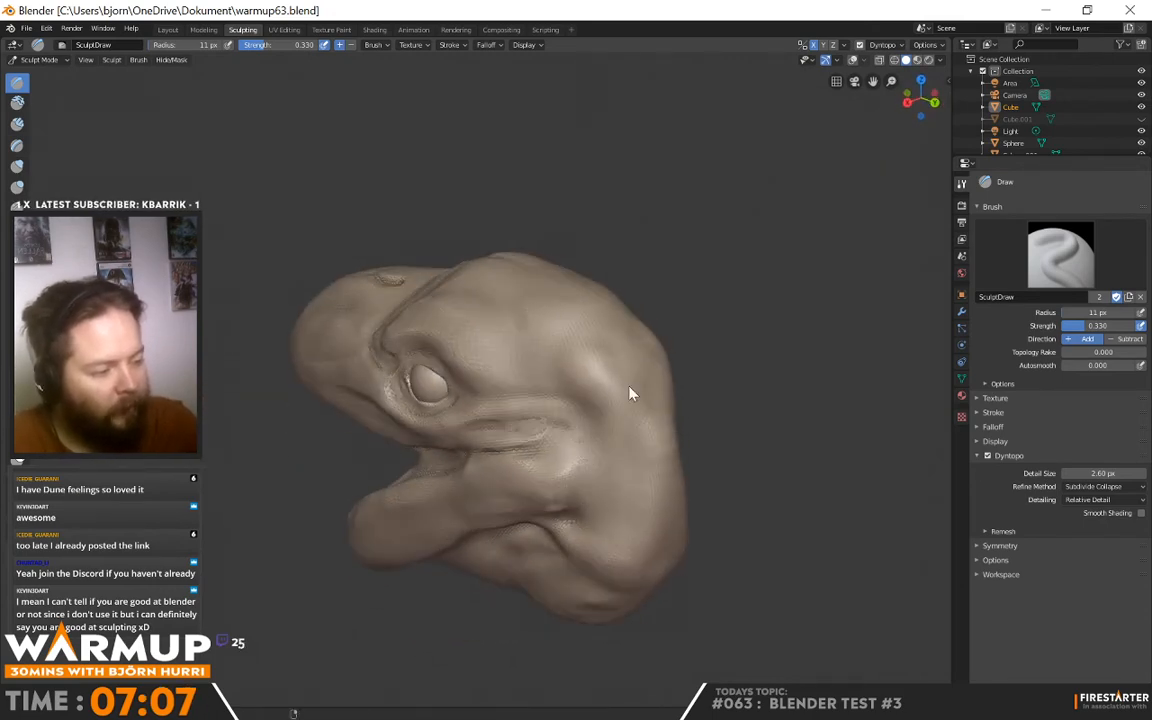
mouse_move(547, 426)
middle_mouse_down()
mouse_move(730, 357)
mouse_move(652, 428)
mouse_move(602, 424)
middle_mouse_up()
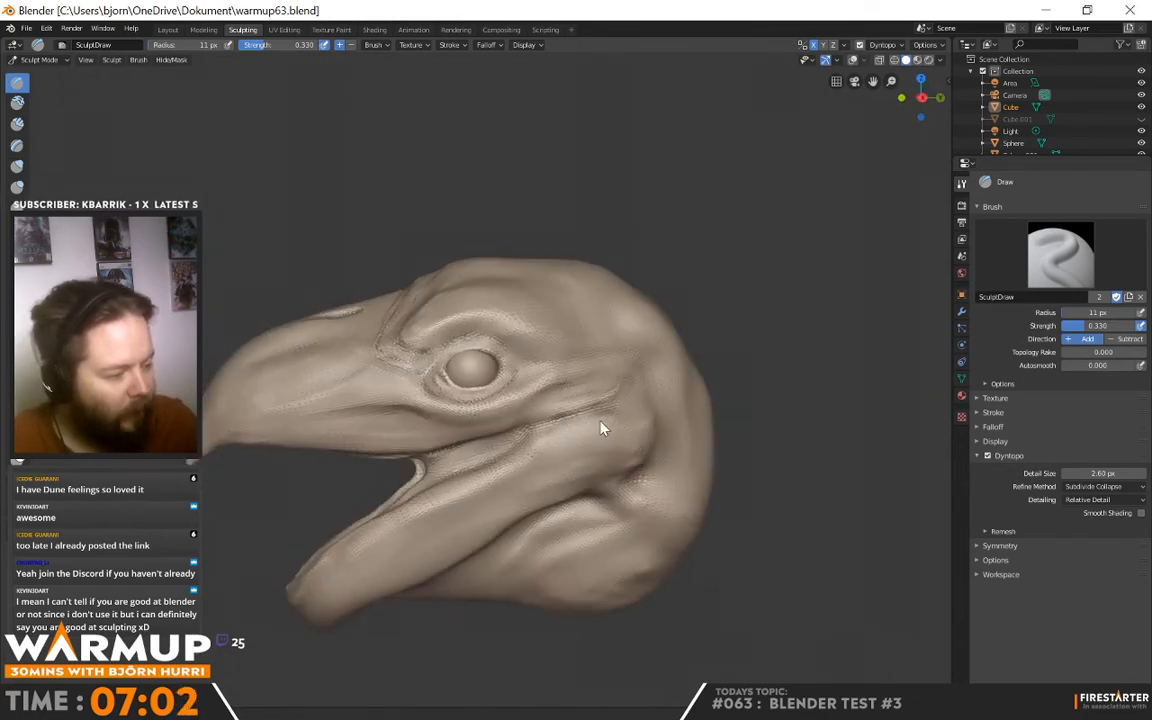
mouse_move(504, 442)
middle_mouse_down()
mouse_move(645, 409)
mouse_move(540, 443)
mouse_move(599, 391)
mouse_move(576, 411)
middle_mouse_up()
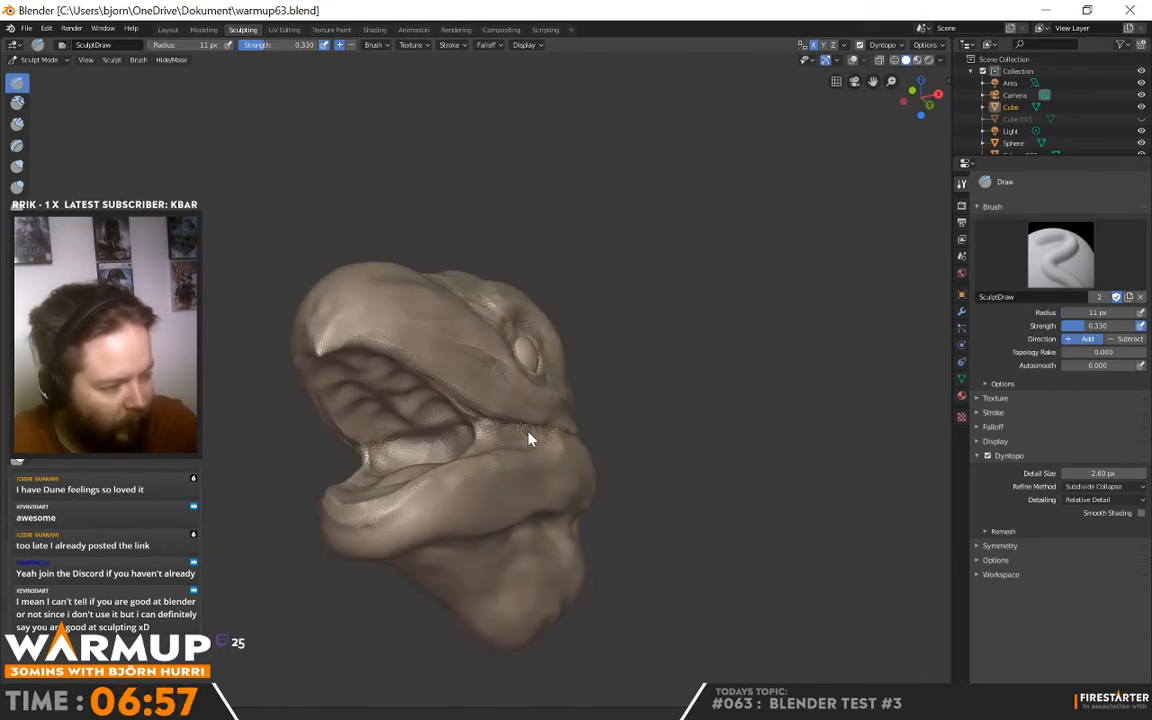
mouse_move(560, 404)
middle_mouse_down()
mouse_move(594, 478)
mouse_move(536, 451)
middle_mouse_up()
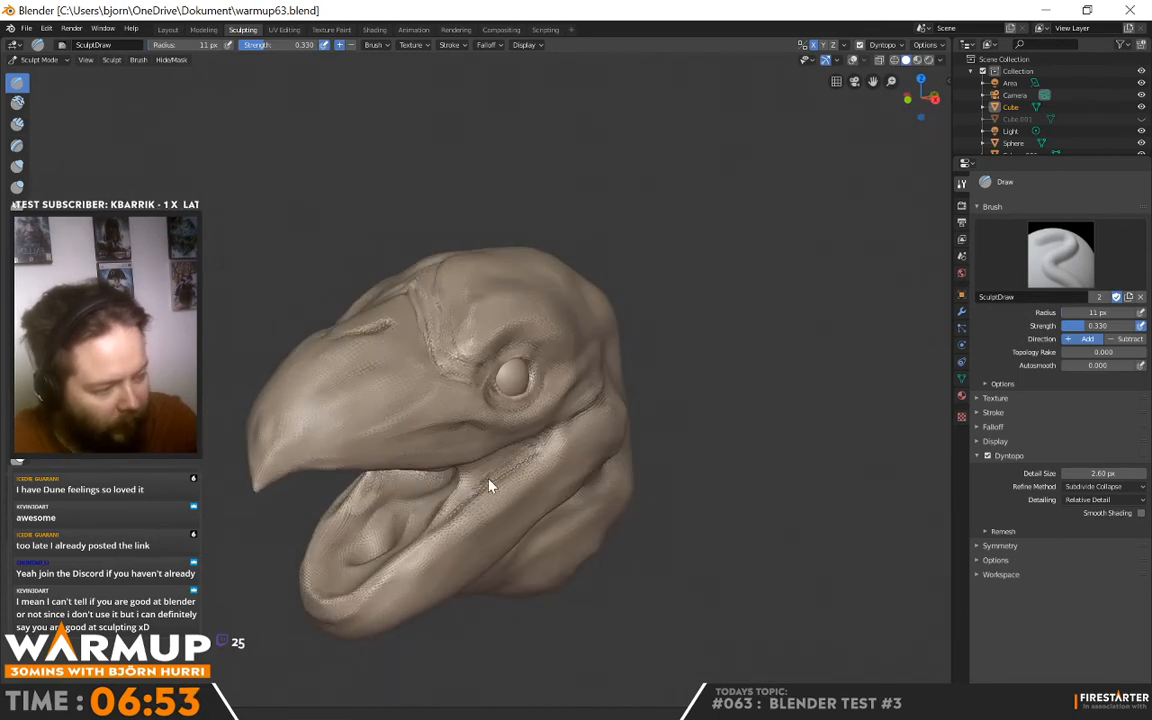
Switch to the Flatten brush with a 53 px radius and flatten the outer side of the lower jaw
mouse_move(489, 486)
middle_mouse_down()
mouse_move(640, 417)
mouse_move(571, 465)
mouse_move(543, 445)
mouse_move(627, 447)
mouse_move(455, 407)
mouse_move(558, 460)
mouse_move(533, 490)
middle_mouse_up()
key("shift+t")
right_click(534, 488)
mouse_move(534, 488)
left_mouse_down()
mouse_move(555, 492)
mouse_move(546, 494)
left_mouse_up()
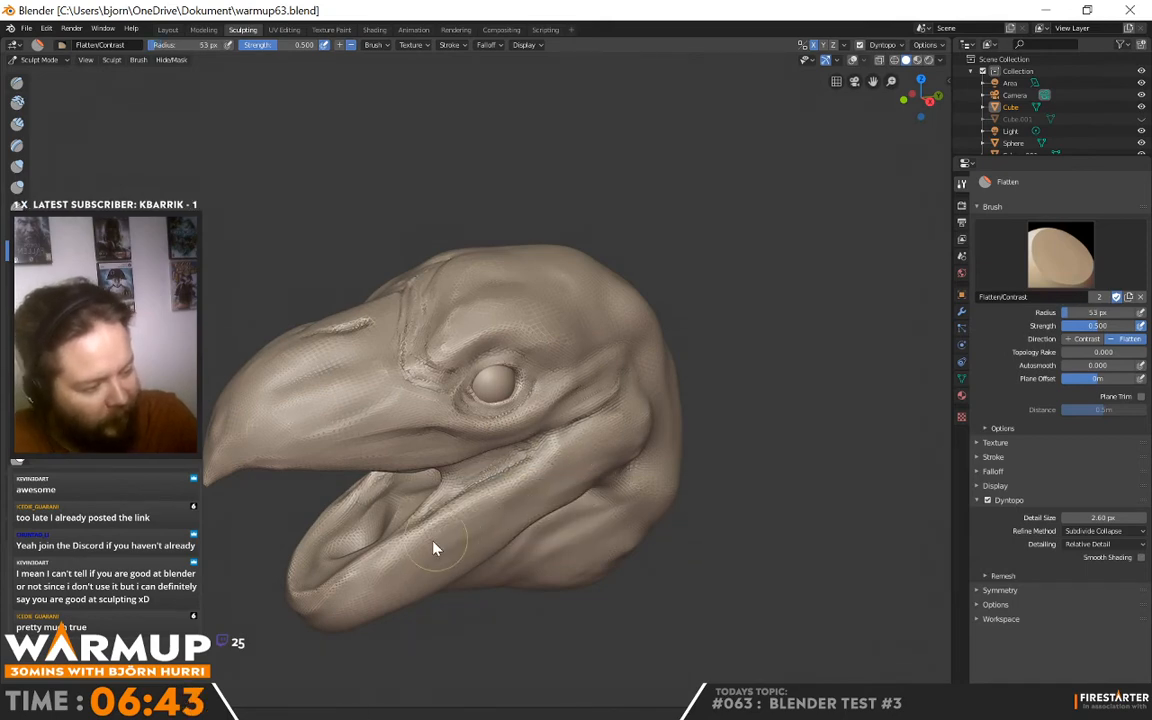
middle_click_drag(381, 570, 504, 509)
middle_click_drag(345, 603, 770, 485)
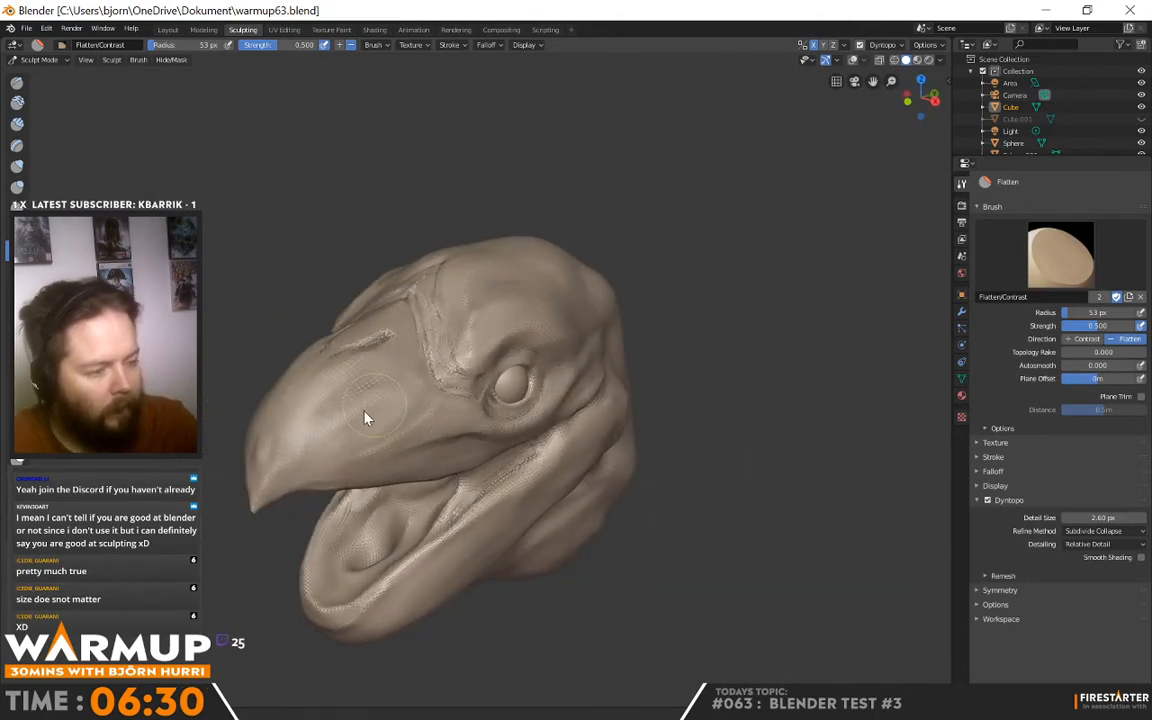
Switch to the Grab brush with a 95 px radius and reshape the beak and overall head silhouette from several angles
mouse_move(347, 405)
middle_mouse_down()
mouse_move(704, 437)
mouse_move(661, 463)
mouse_move(563, 427)
mouse_move(573, 415)
mouse_move(645, 447)
middle_mouse_up()
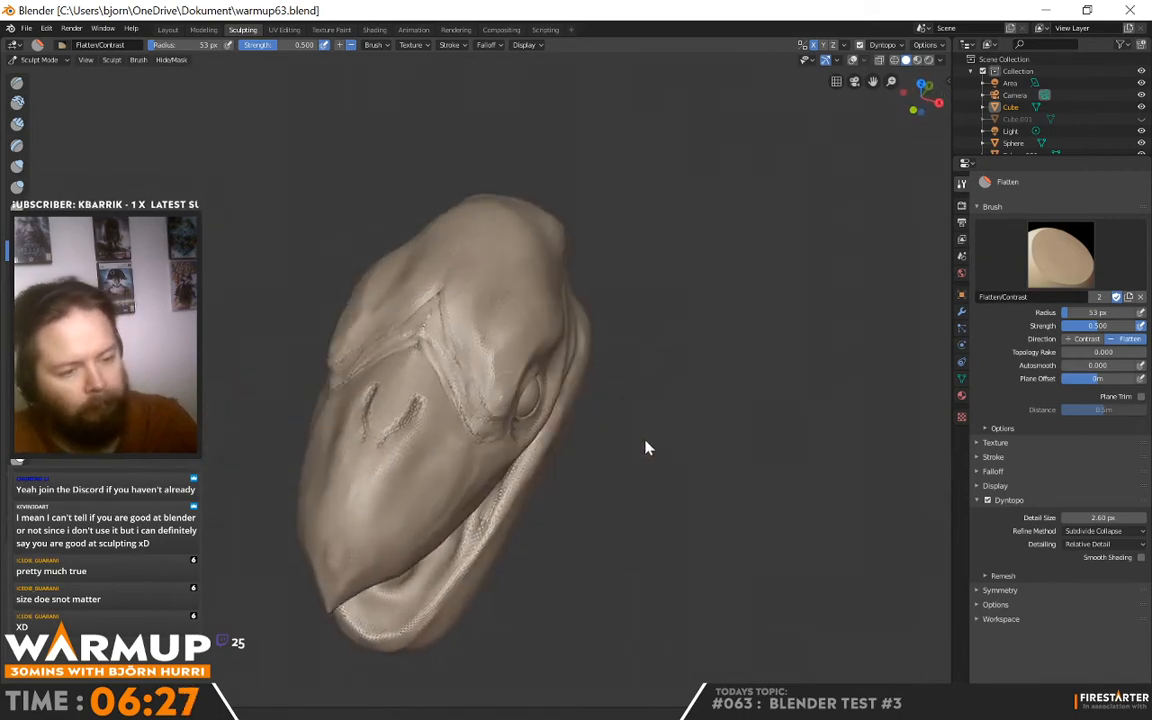
key("g")
right_click(486, 413)
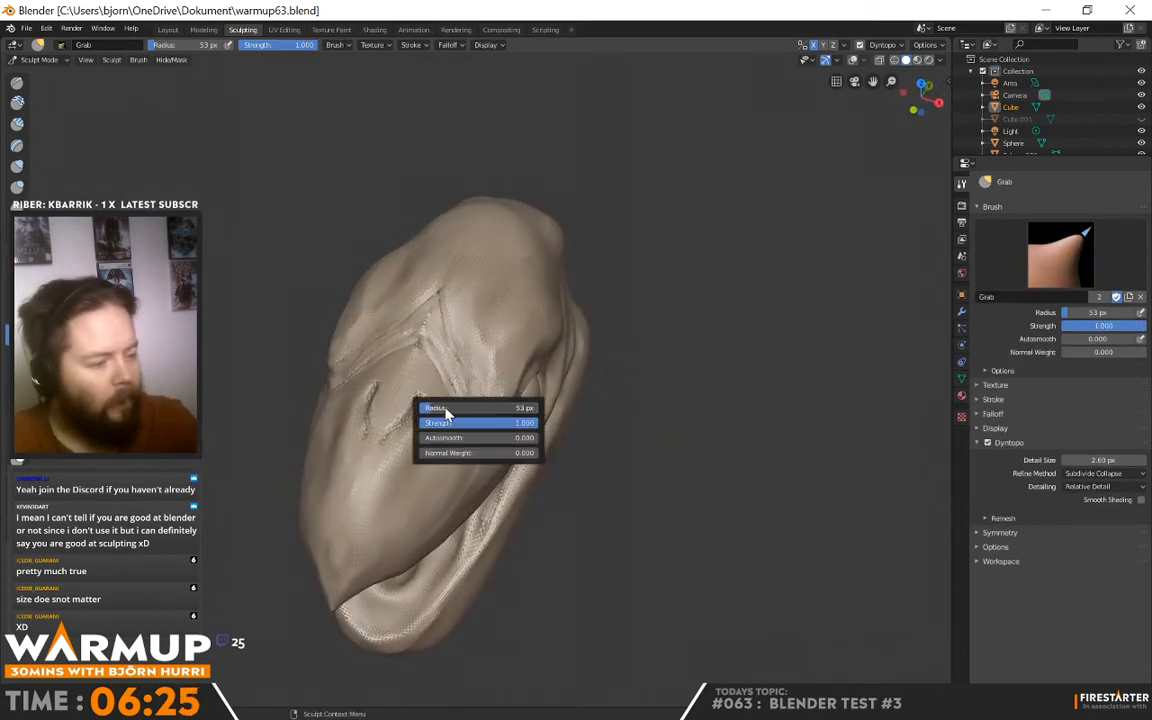
left_click_drag(445, 410, 456, 410)
middle_click_drag(761, 440, 671, 424)
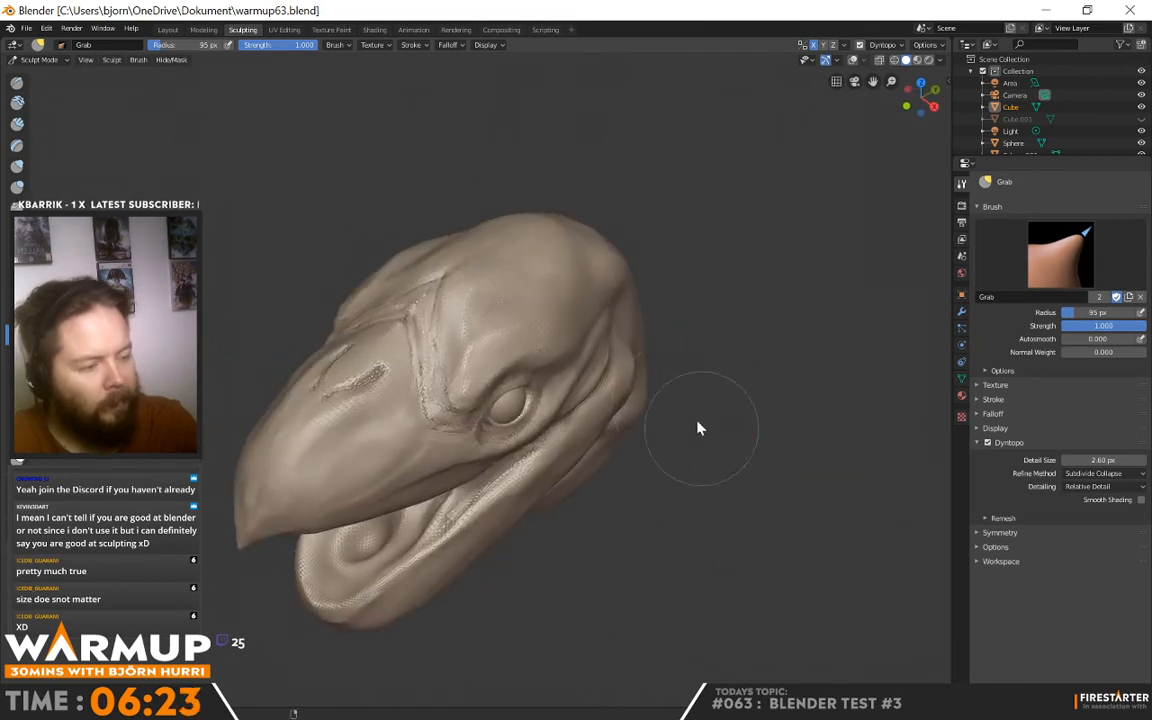
middle_click_drag(373, 345, 692, 311)
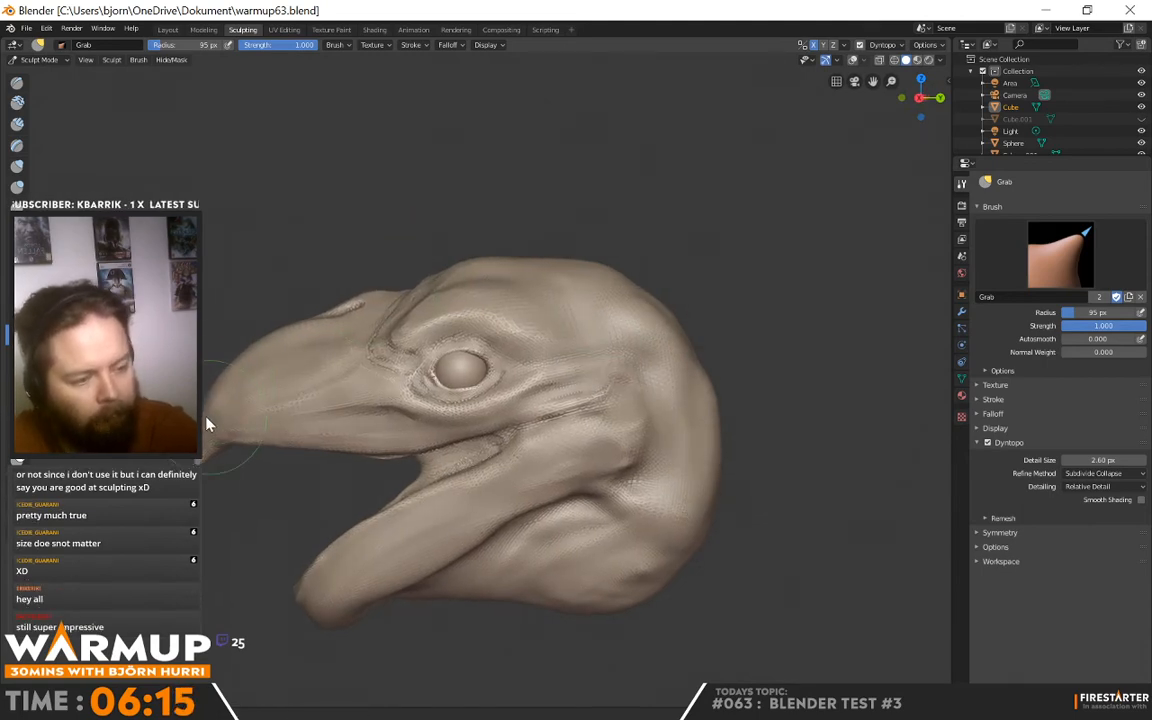
middle_click_drag(216, 481, 424, 489)
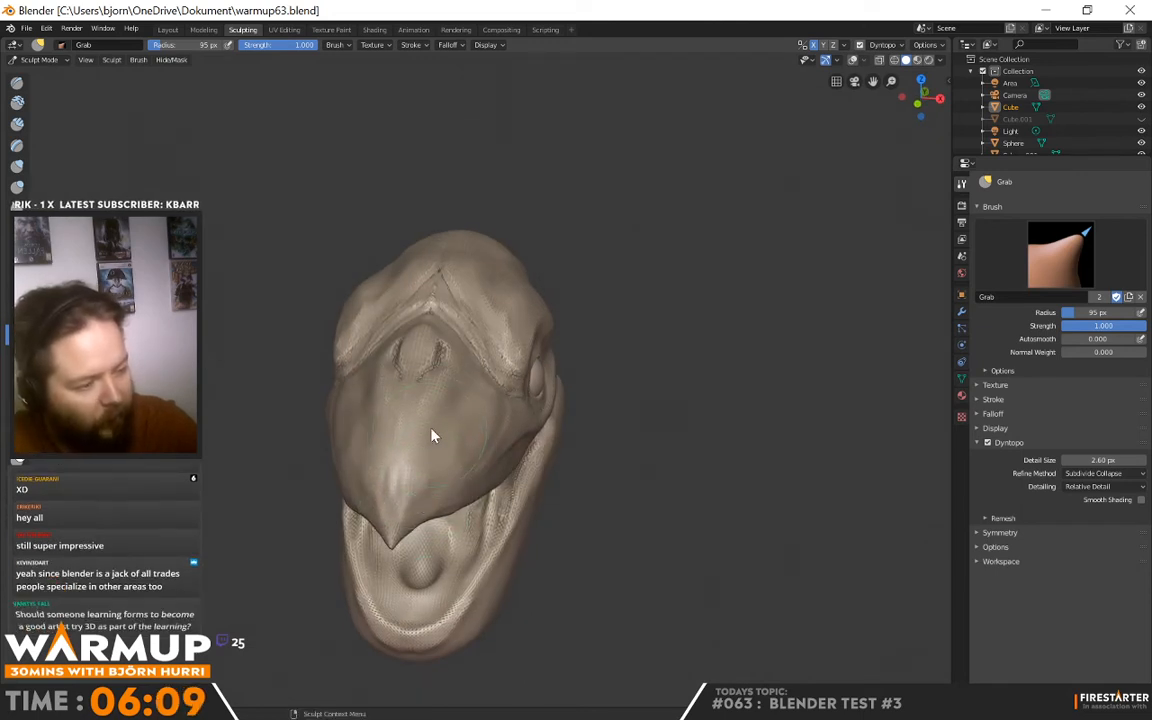
mouse_move(412, 508)
middle_mouse_down()
mouse_move(643, 386)
mouse_move(543, 373)
mouse_move(537, 360)
mouse_move(480, 435)
mouse_move(522, 478)
mouse_move(508, 545)
middle_mouse_up()
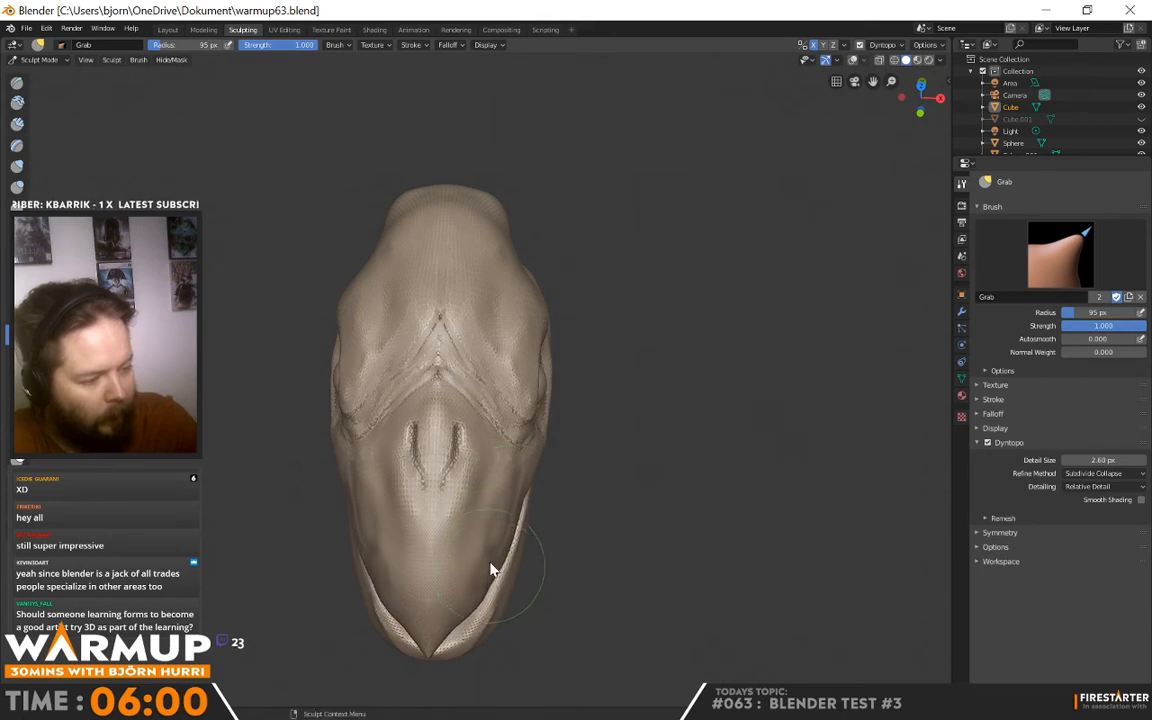
middle_click_drag(504, 525, 675, 398)
Sculpt the back of the head and upper neck with the Draw brush at 48 px radius and 0.330 strength, carving inward
right_click(675, 398)
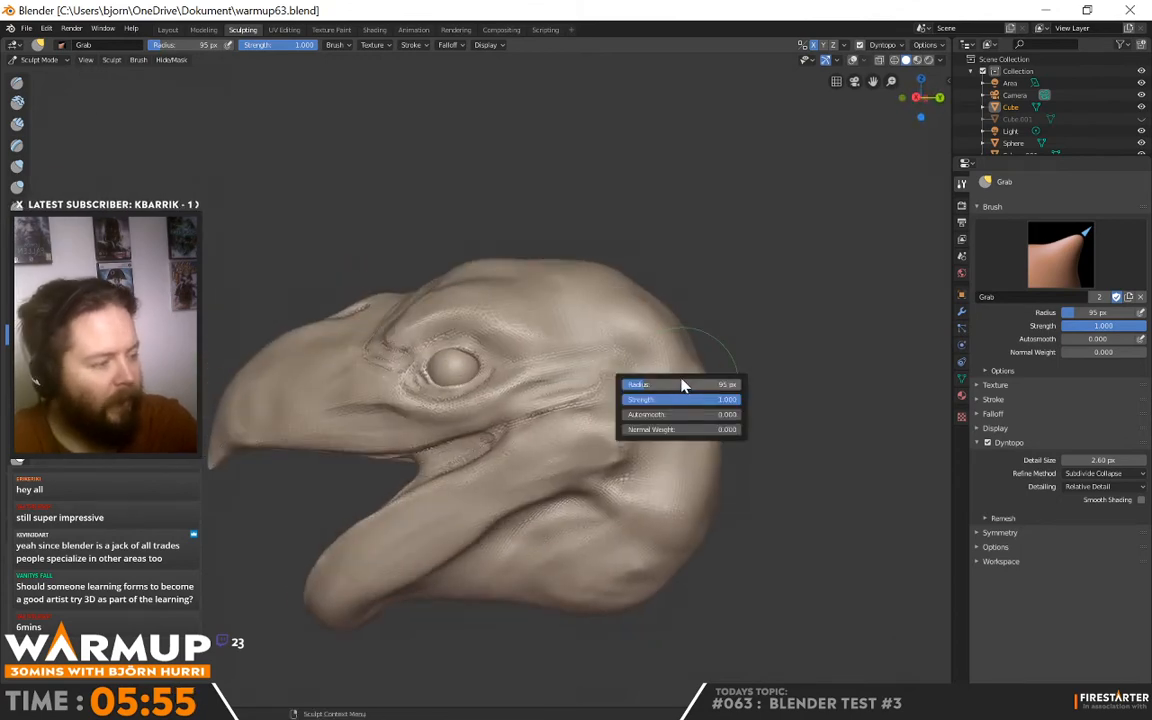
left_click(16, 85)
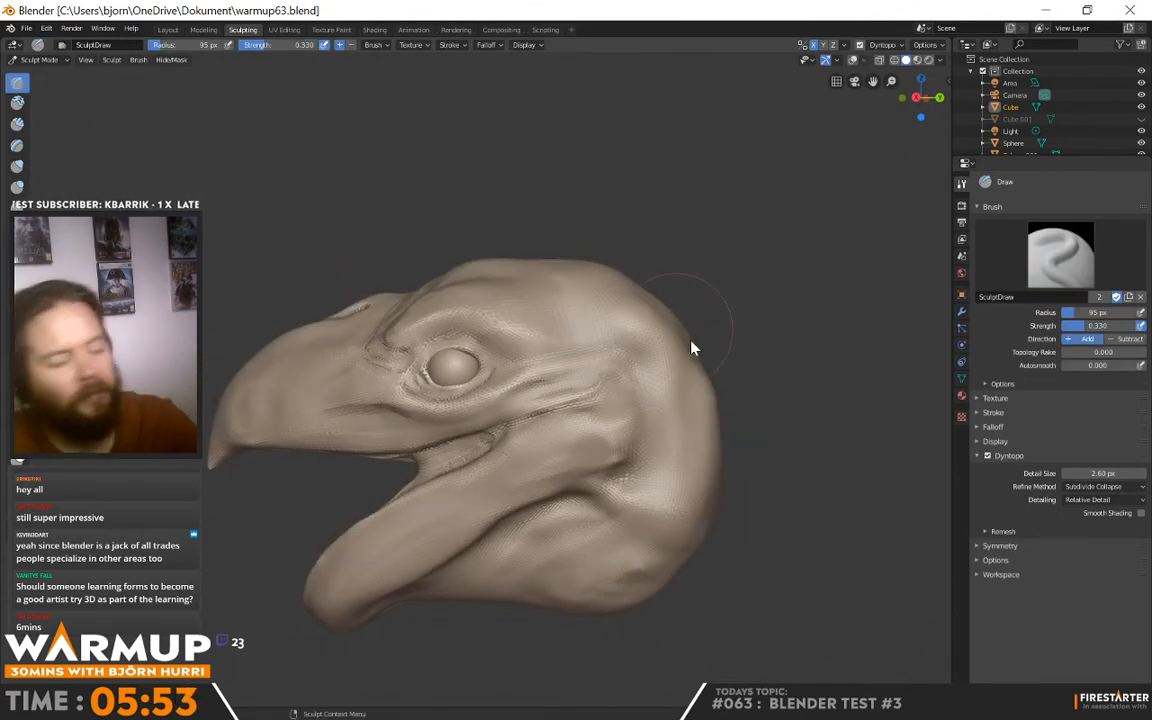
right_click(720, 372)
middle_click_drag(777, 317, 650, 378)
middle_click_drag(720, 357, 702, 373)
left_click_drag(624, 402, 668, 400, "ctrl")
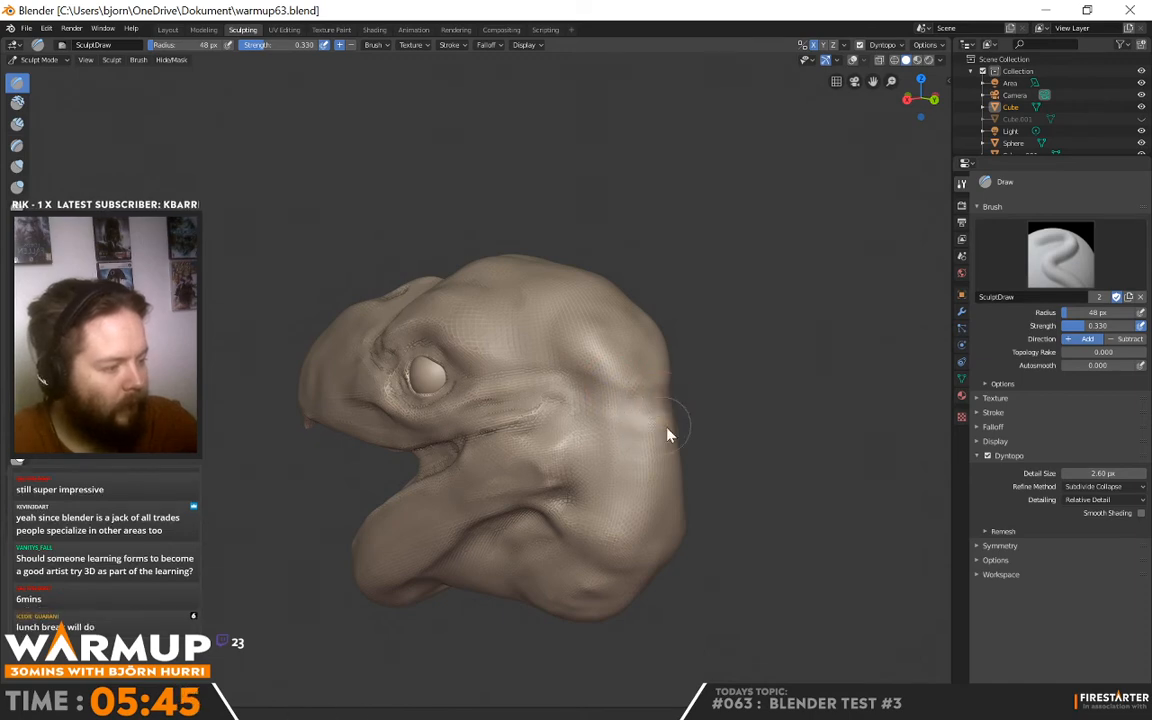
mouse_move(671, 437)
middle_mouse_down()
mouse_move(805, 391)
mouse_move(648, 393)
mouse_move(668, 417)
middle_mouse_up()
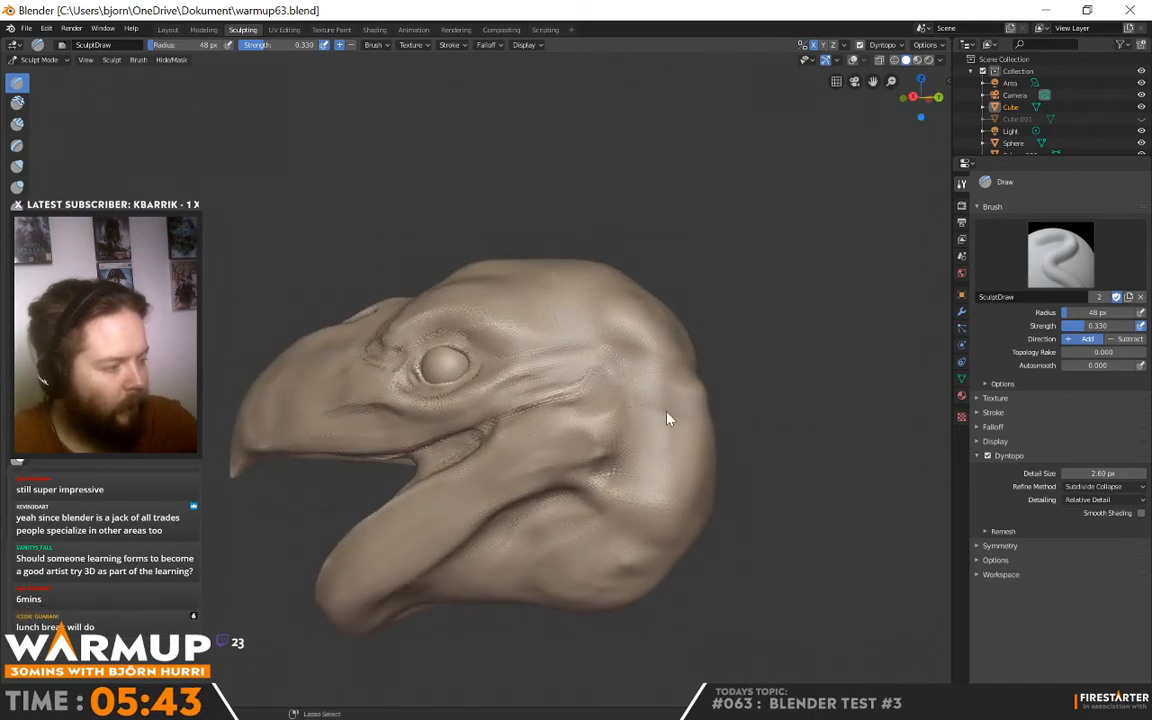
middle_click_drag(720, 452, 726, 401)
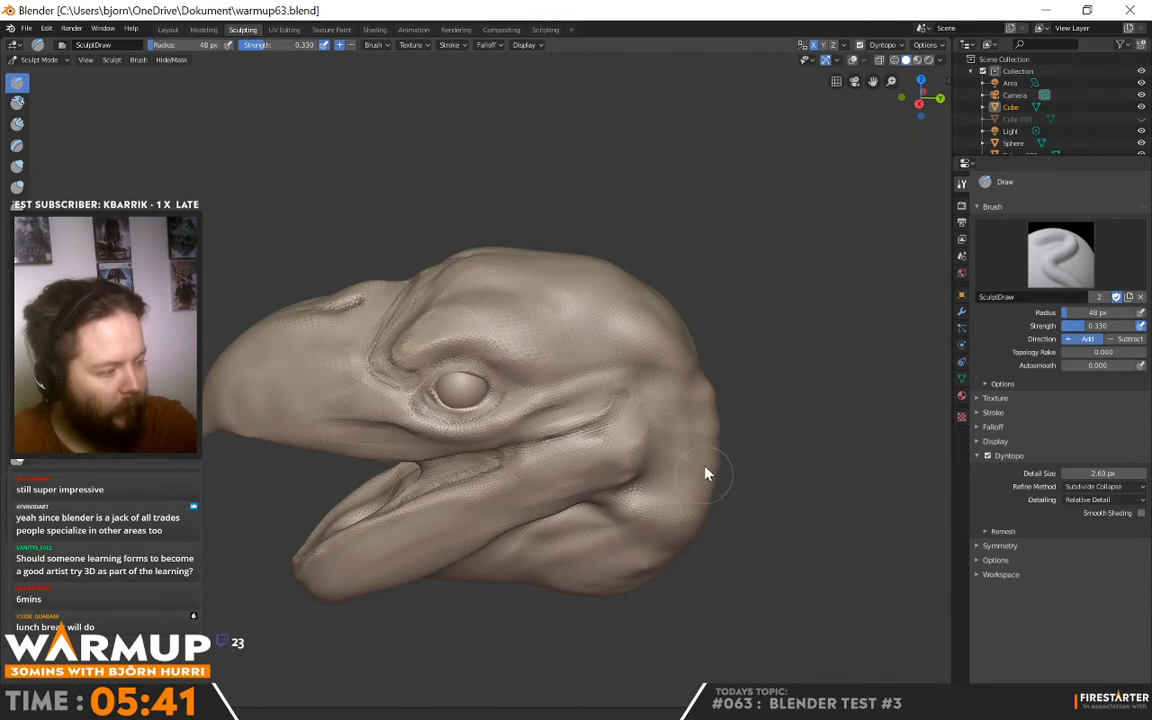
mouse_move(733, 352)
middle_mouse_down()
mouse_move(694, 352)
mouse_move(665, 422)
middle_mouse_up()
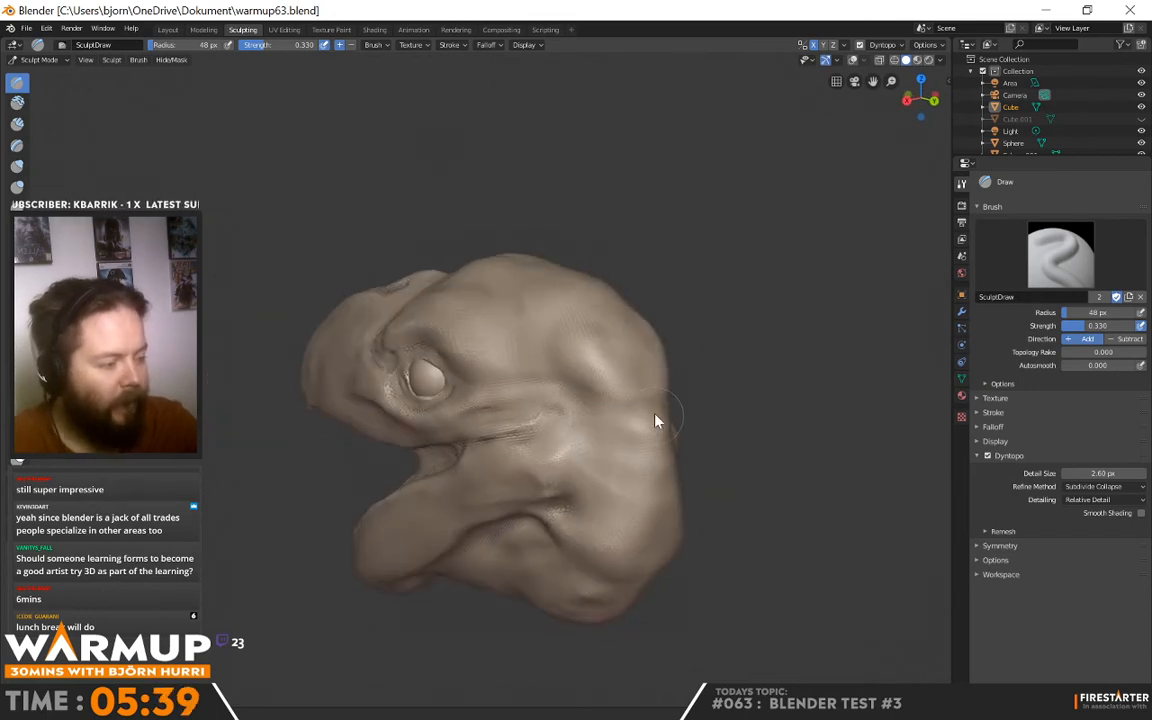
mouse_move(612, 386)
middle_mouse_down()
mouse_move(815, 391)
mouse_move(766, 401)
middle_mouse_up()
Reduce the Draw brush radius to 26 px and shape the folds on the side of the skull behind the brow
right_click(641, 354)
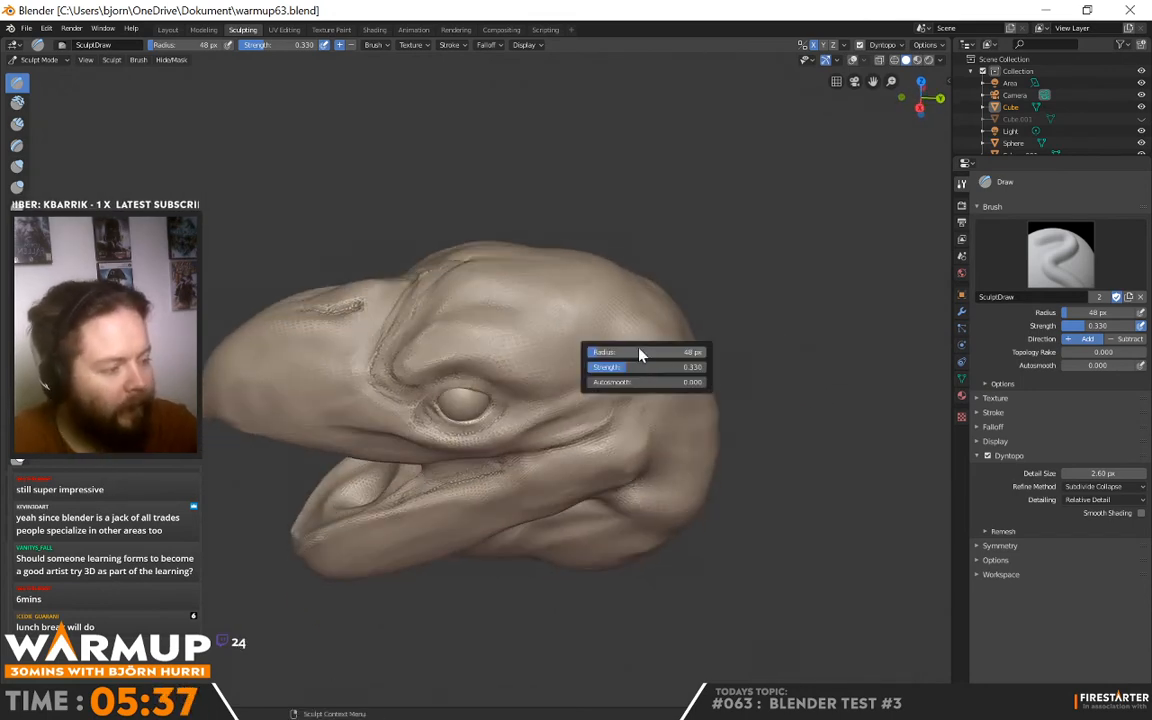
left_click_drag(620, 356, 645, 356)
middle_click_drag(800, 303, 733, 290)
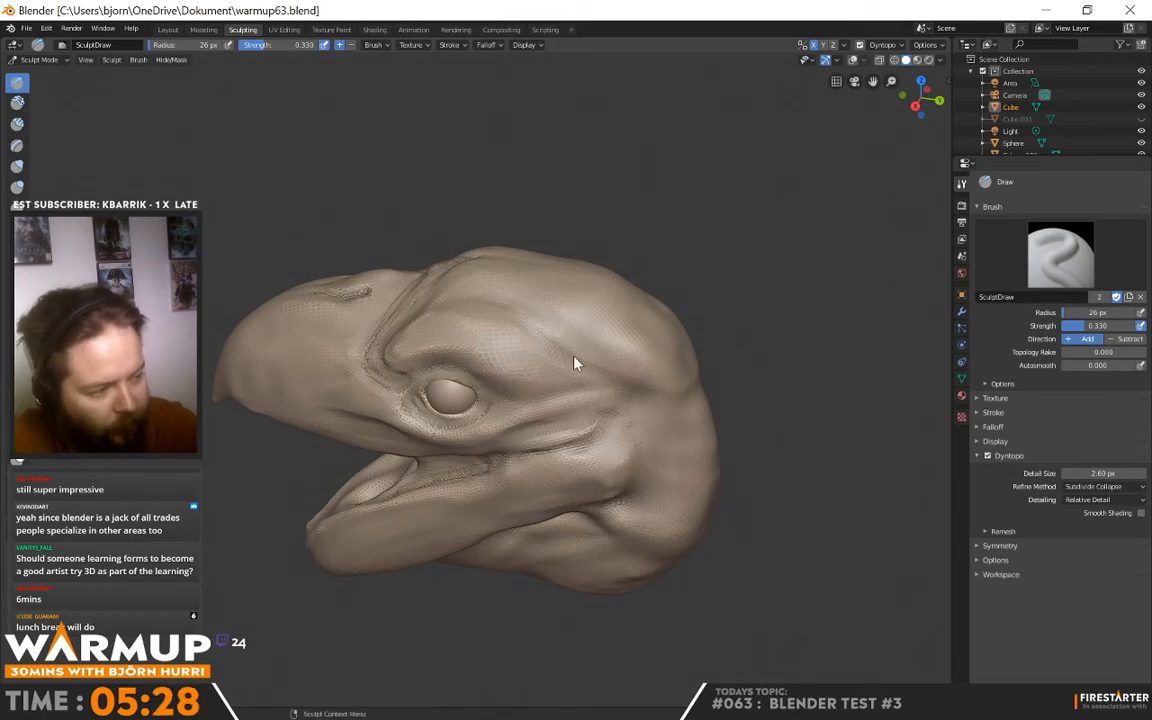
mouse_move(685, 406)
middle_mouse_down()
mouse_move(609, 309)
mouse_move(710, 393)
middle_mouse_up()
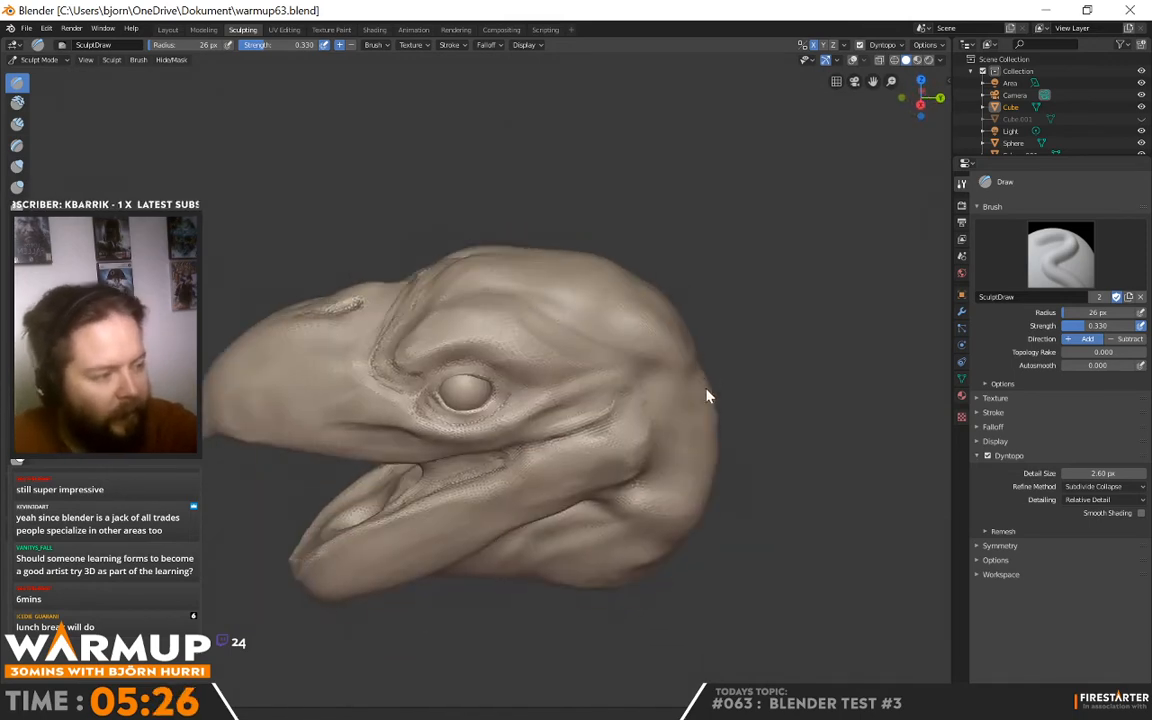
mouse_move(540, 347)
middle_mouse_down()
mouse_move(689, 319)
mouse_move(681, 324)
mouse_move(733, 409)
mouse_move(651, 319)
mouse_move(545, 334)
mouse_move(535, 318)
middle_mouse_up()
Set the Draw brush radius to 19 px and sculpt long wrinkles over the forehead above the V-shaped crease
right_click(535, 318)
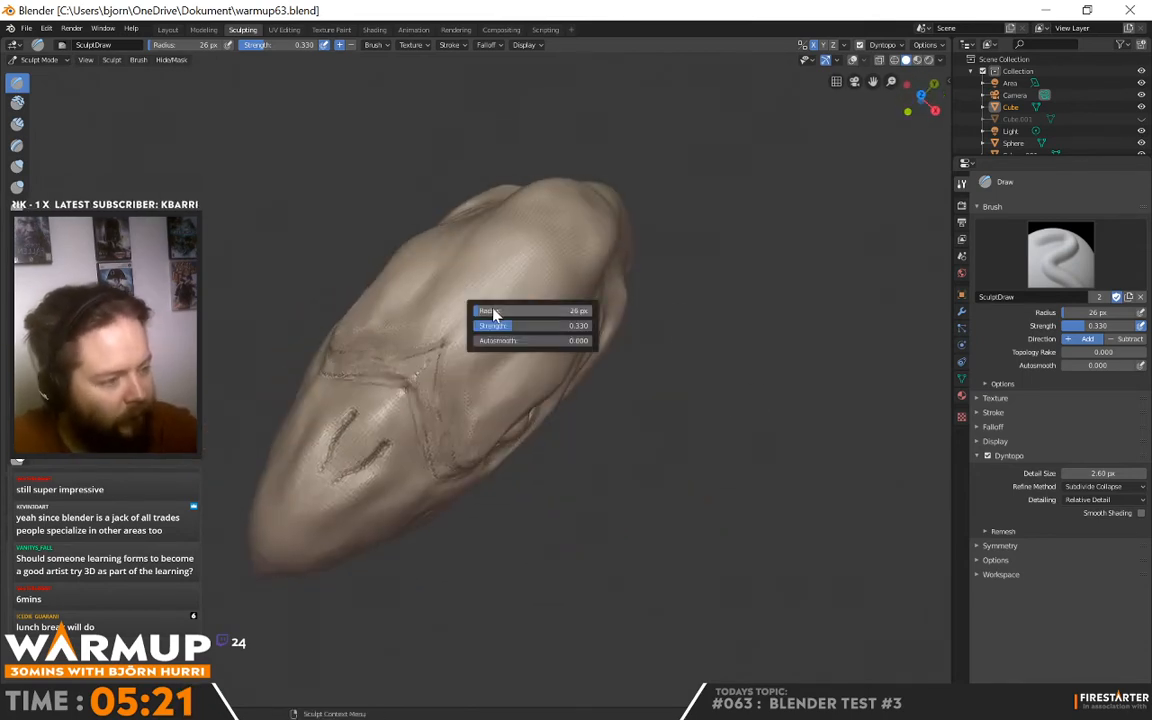
left_click_drag(493, 314, 470, 314)
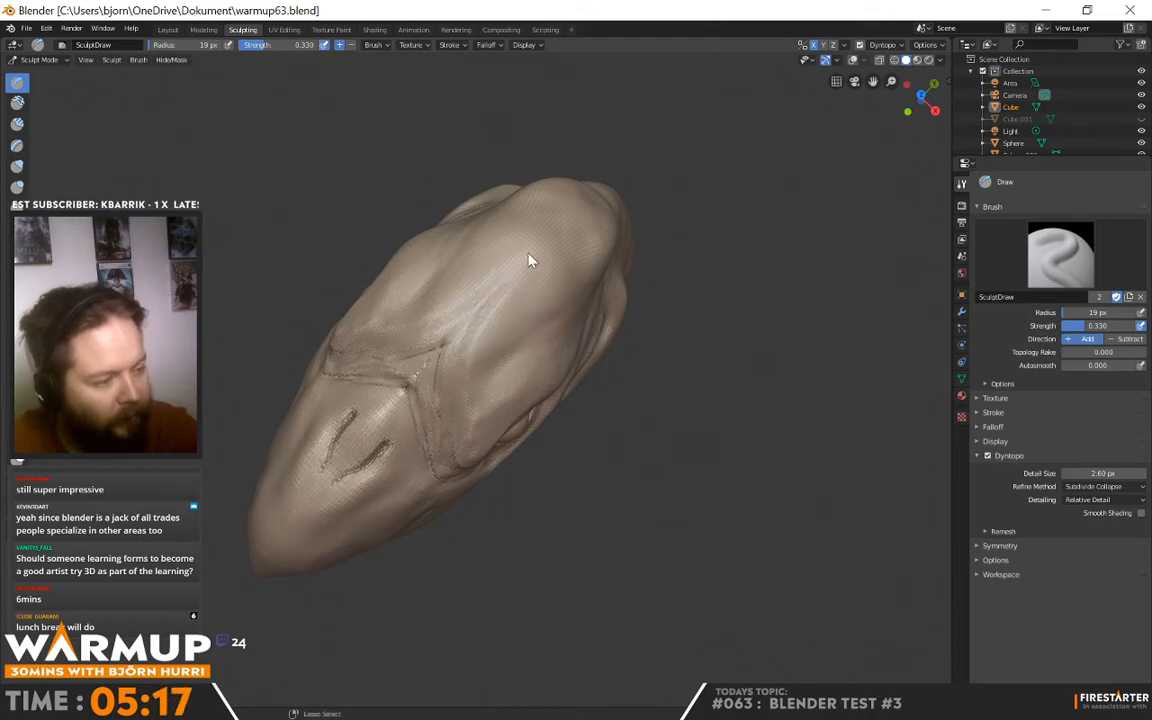
mouse_move(501, 296)
middle_mouse_down()
mouse_move(545, 288)
mouse_move(597, 255)
mouse_move(671, 251)
mouse_move(466, 299)
middle_mouse_up()
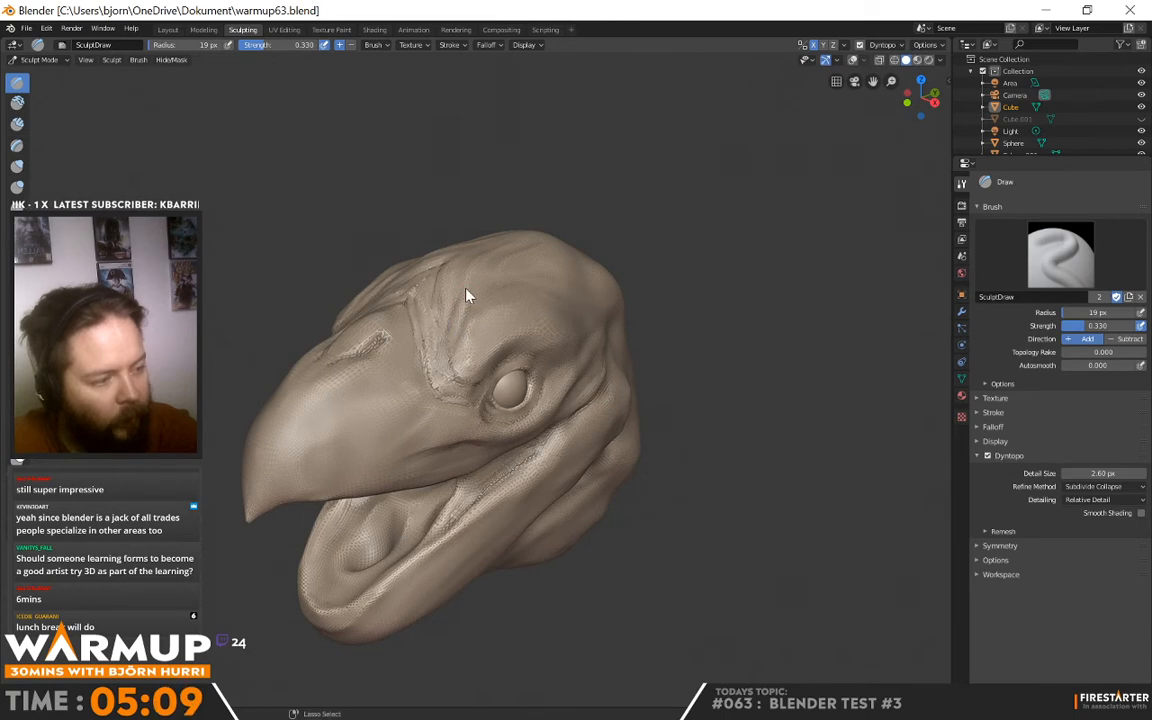
mouse_move(455, 311)
middle_mouse_down()
mouse_move(527, 291)
mouse_move(446, 326)
middle_mouse_up()
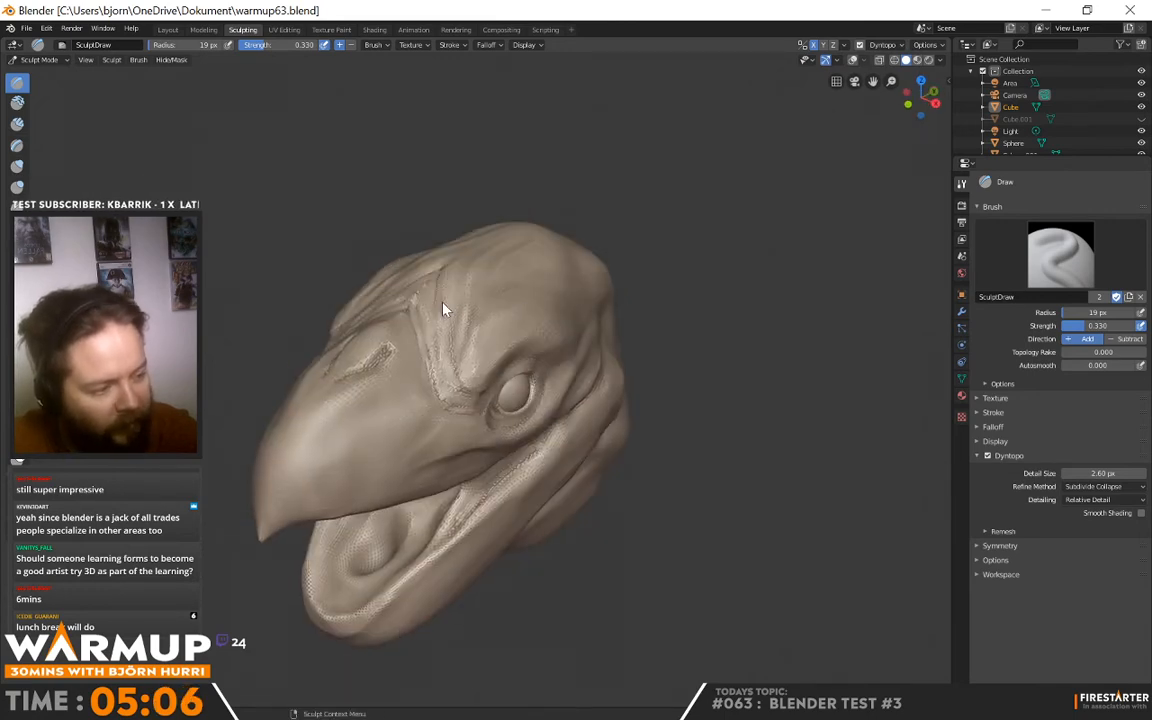
Set the Draw brush radius to 14 px and sculpt fine wrinkles between the beak base and the brow
right_click(465, 355)
left_click_drag(446, 358, 435, 353)
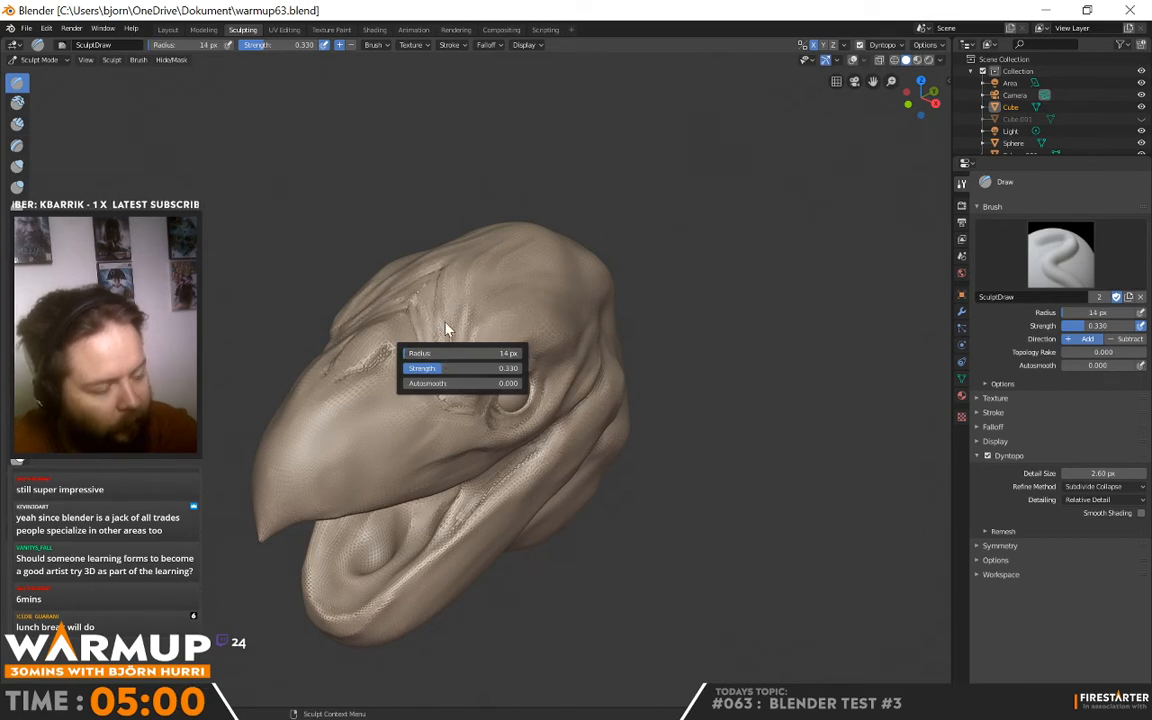
middle_click_drag(457, 388, 505, 333)
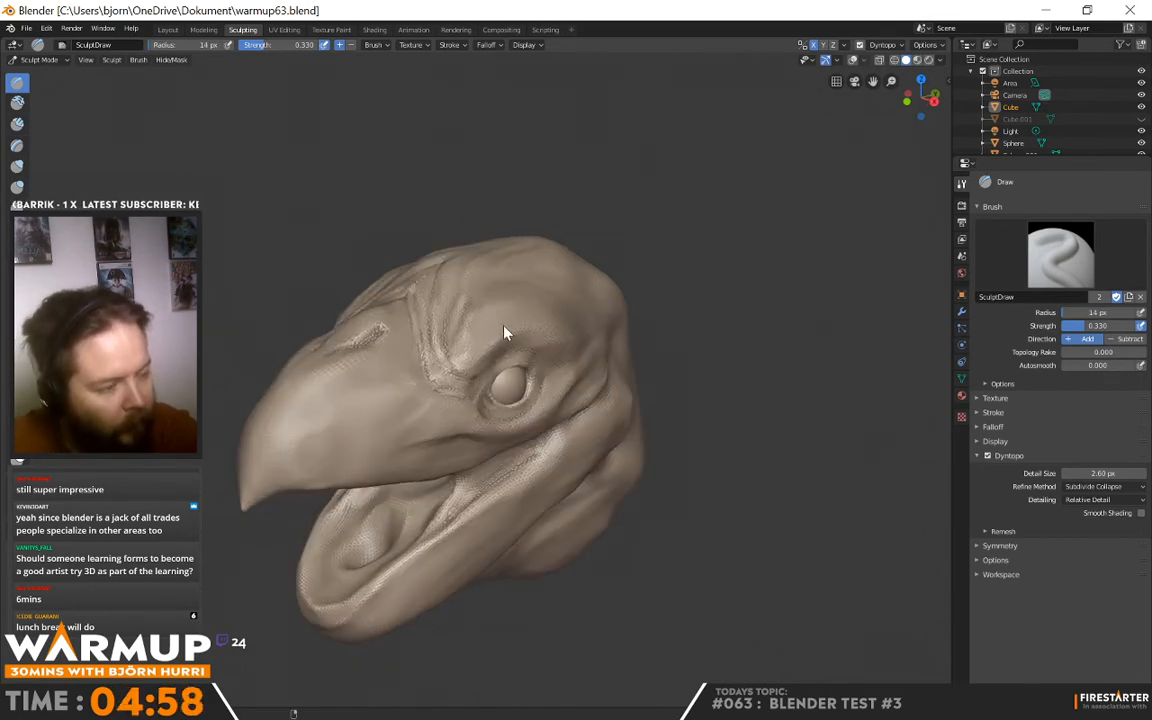
mouse_move(442, 368)
middle_mouse_down()
mouse_move(540, 296)
mouse_move(576, 296)
mouse_move(458, 297)
mouse_move(553, 334)
mouse_move(476, 362)
middle_mouse_up()
mouse_move(467, 308)
middle_mouse_down()
mouse_move(558, 321)
mouse_move(532, 283)
mouse_move(500, 310)
mouse_move(542, 306)
mouse_move(496, 293)
mouse_move(542, 314)
middle_mouse_up()
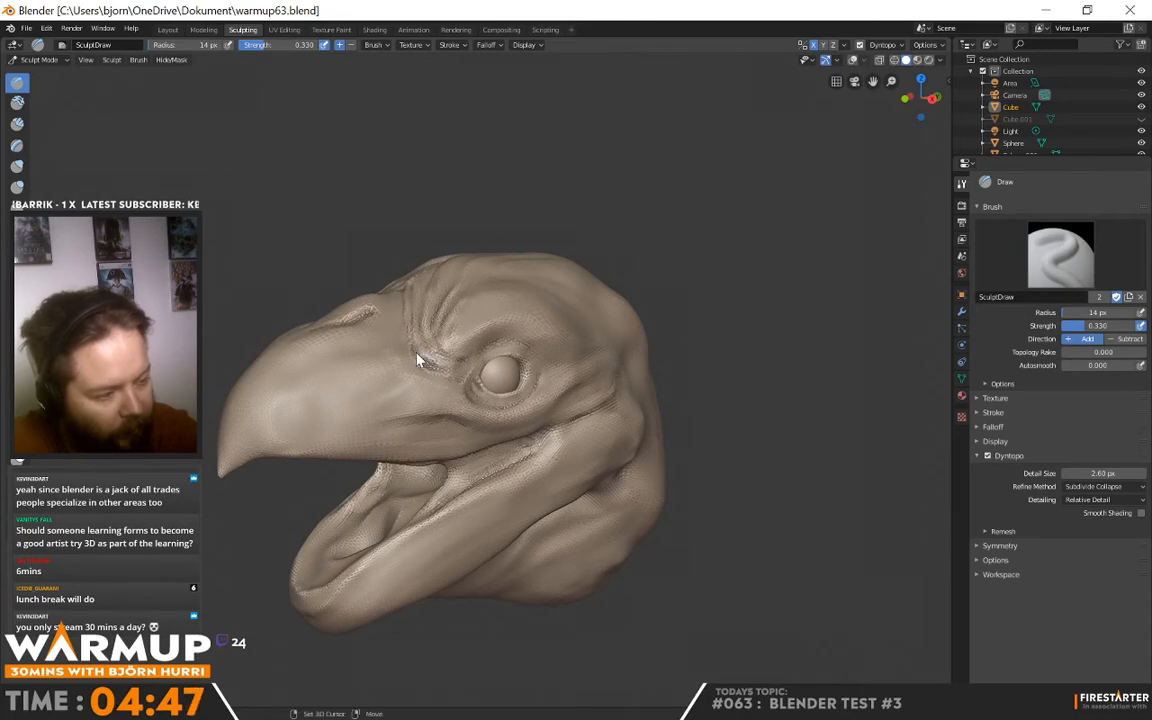
mouse_move(576, 337)
middle_mouse_down()
mouse_move(481, 324)
mouse_move(535, 321)
mouse_move(416, 383)
middle_mouse_up()
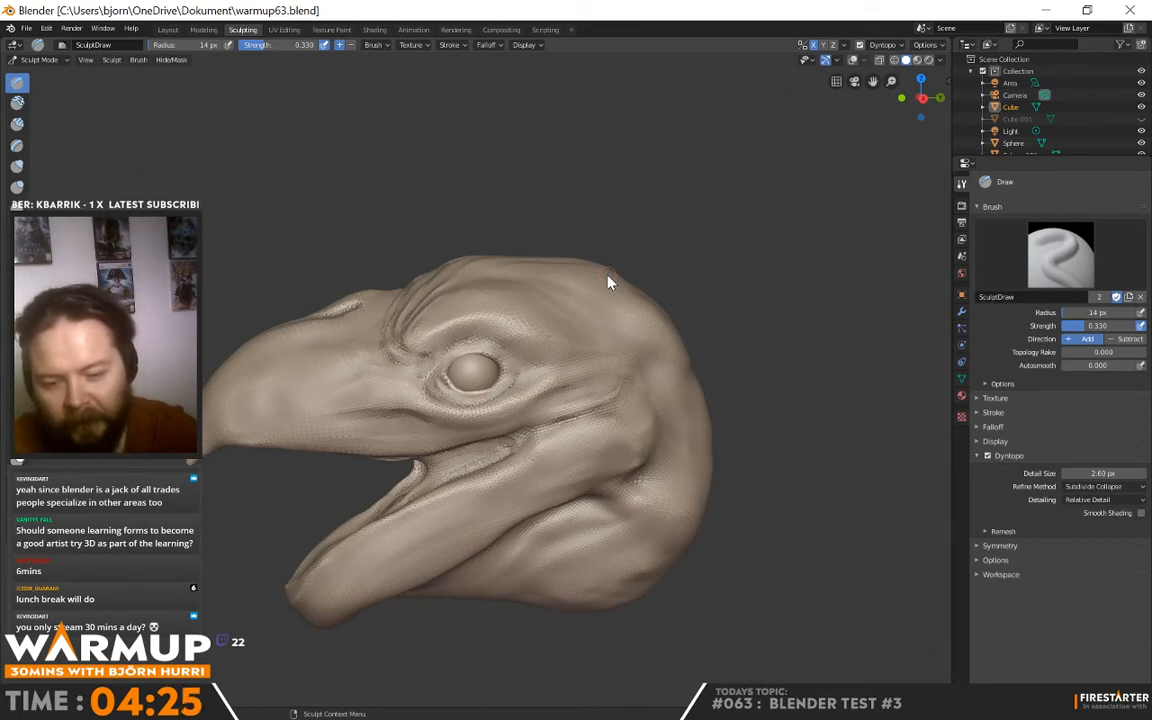
Deepen the central V-shaped forehead crease and build up the adjoining brow folds with the 14 px Draw brush
middle_click_drag(609, 278, 463, 350)
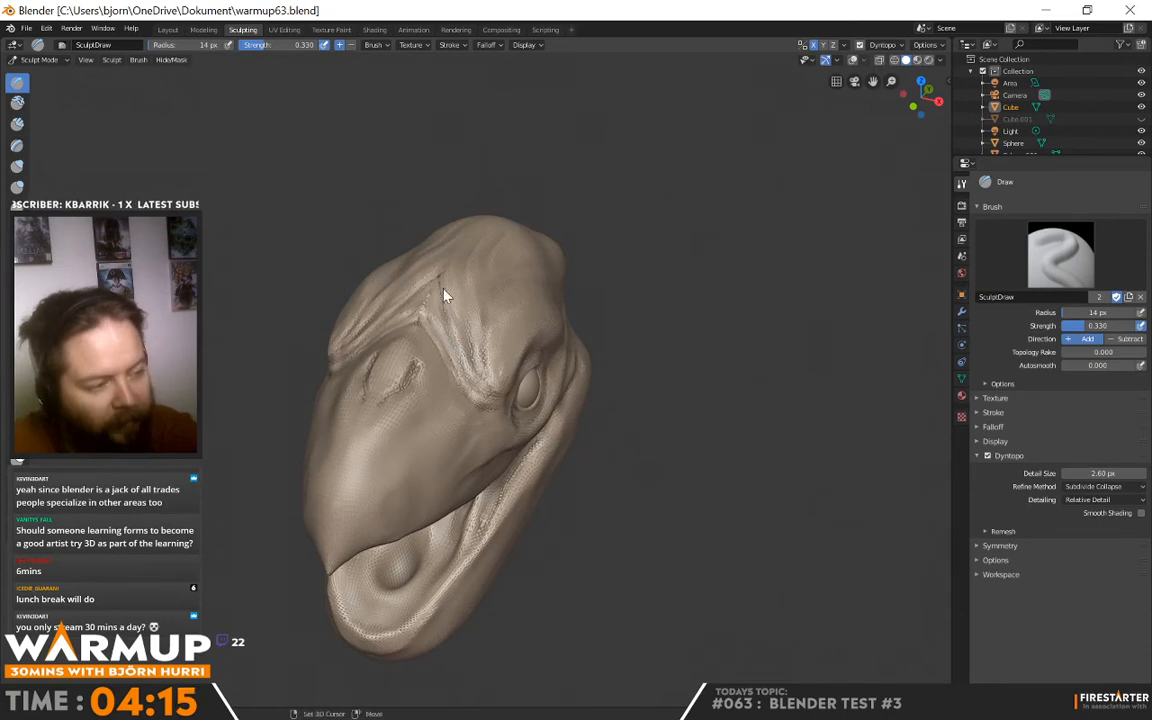
middle_click_drag(450, 265, 538, 290)
middle_click_drag(568, 340, 437, 337)
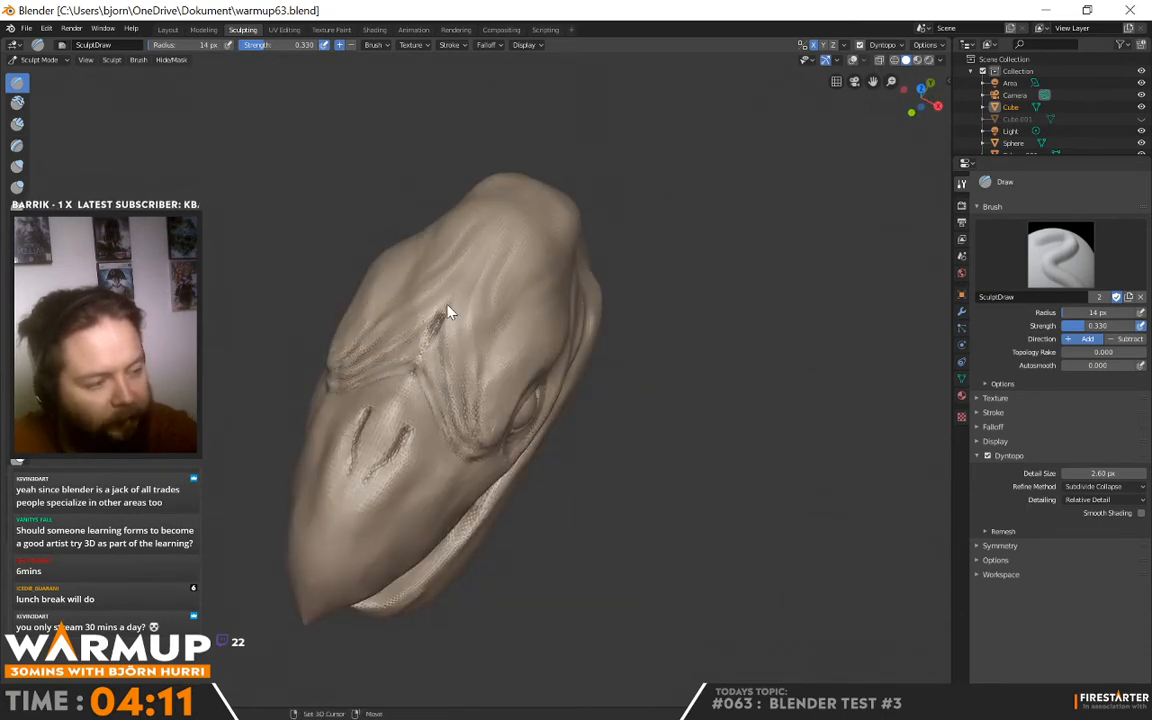
mouse_move(507, 265)
middle_mouse_down()
mouse_move(551, 263)
mouse_move(450, 303)
middle_mouse_up()
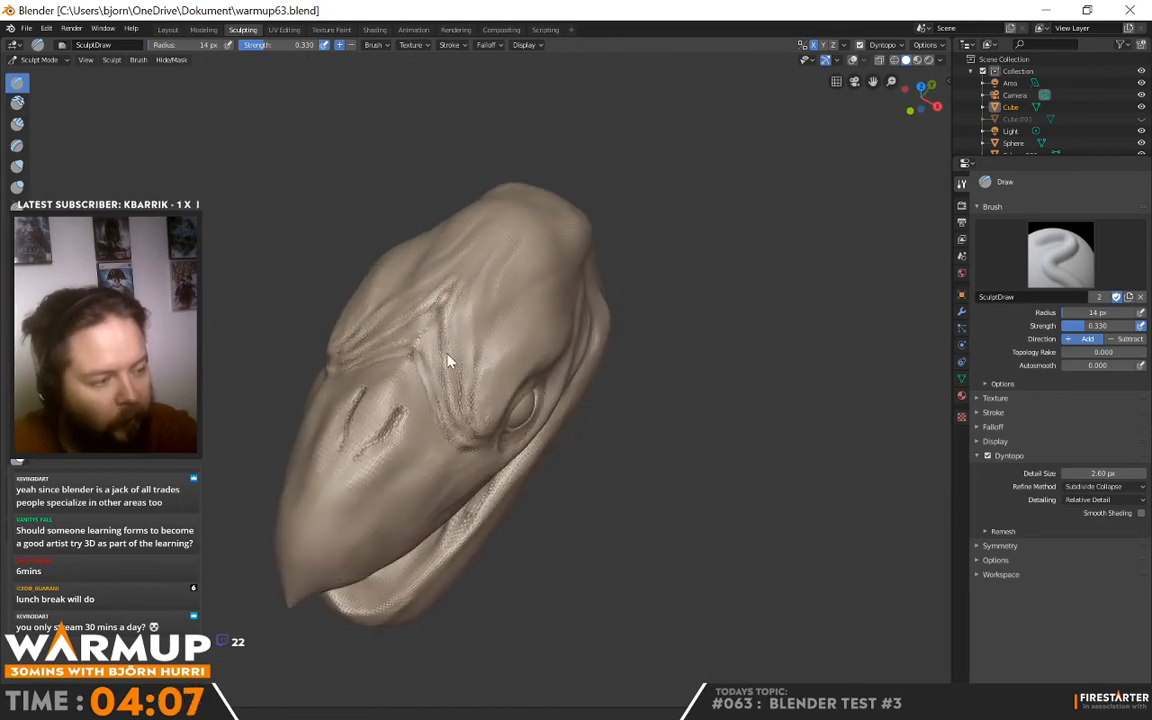
mouse_move(494, 314)
middle_mouse_down()
mouse_move(586, 315)
mouse_move(458, 329)
middle_mouse_up()
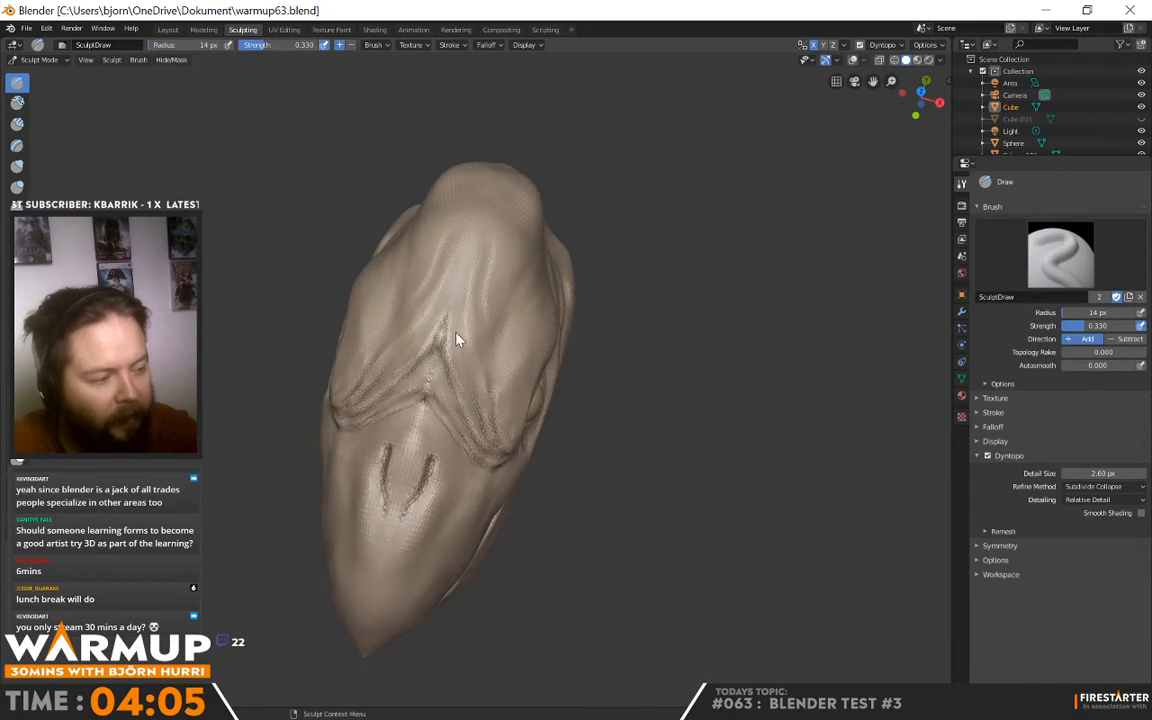
mouse_move(514, 195)
middle_mouse_down()
mouse_move(591, 231)
mouse_move(447, 340)
middle_mouse_up()
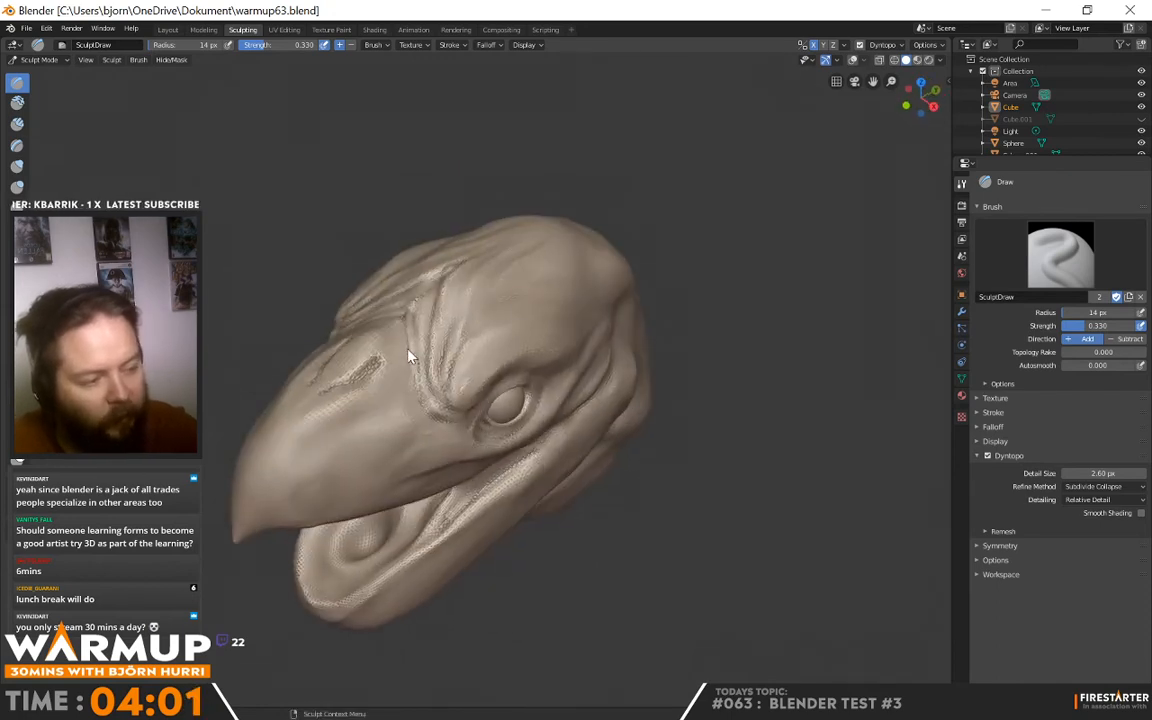
mouse_move(394, 398)
middle_mouse_down()
mouse_move(473, 270)
mouse_move(486, 311)
mouse_move(436, 332)
mouse_move(425, 368)
mouse_move(501, 314)
mouse_move(557, 337)
middle_mouse_up()
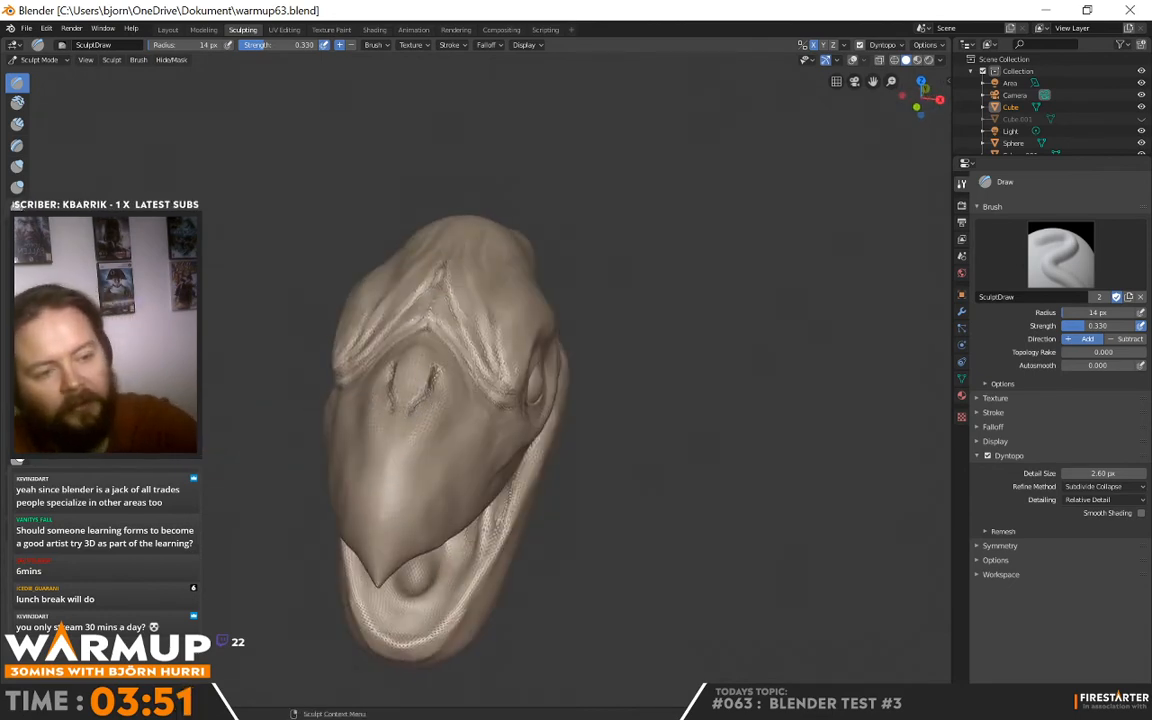
Switch to the Crease brush at 14 px radius and 0.250 strength and sharpen the nostril slits and brow creases
key("shift+c")
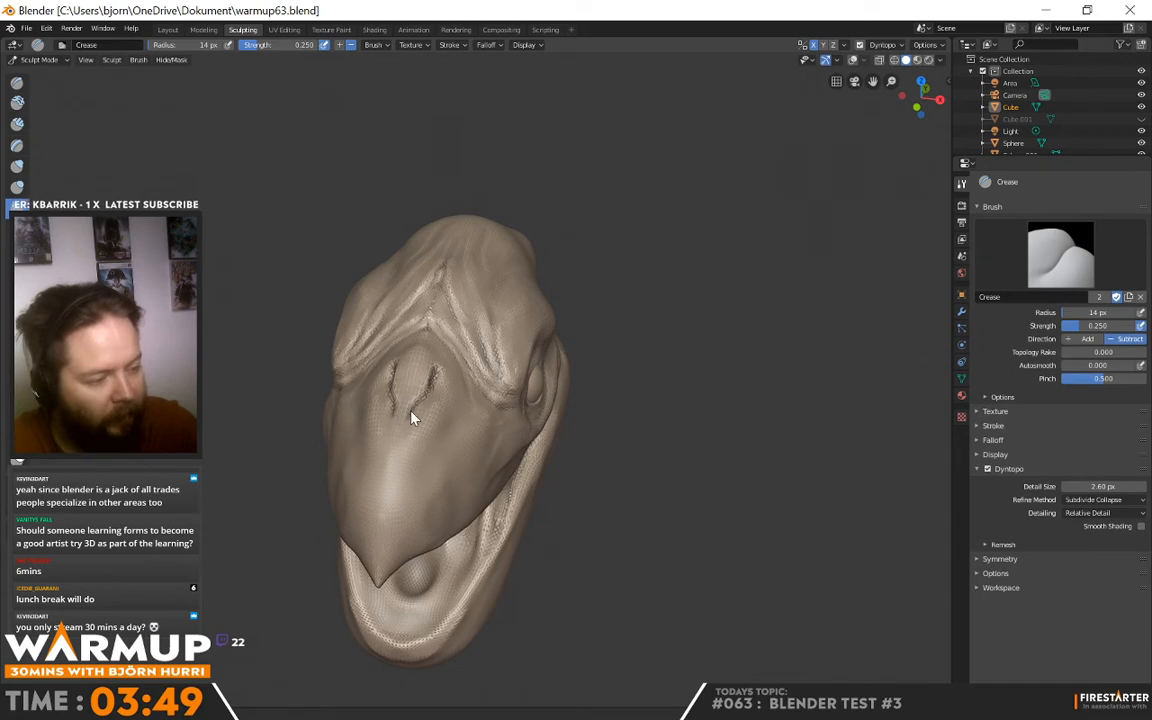
middle_click_drag(591, 301, 496, 355)
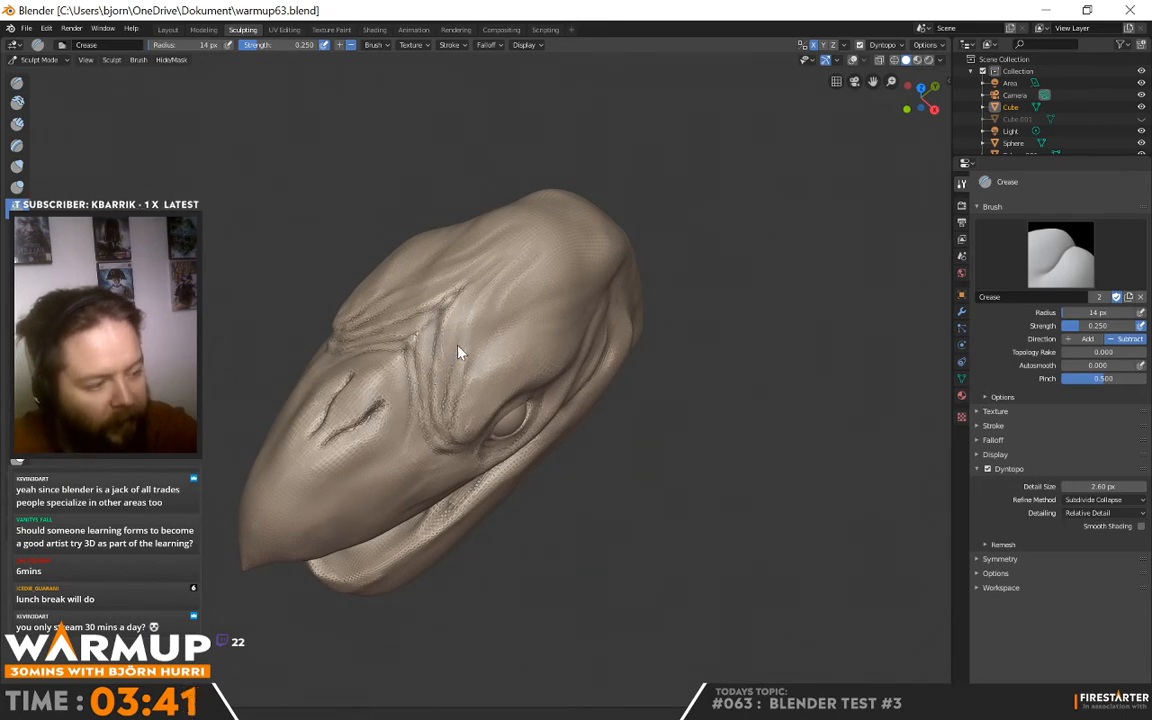
middle_click_drag(571, 303, 549, 376)
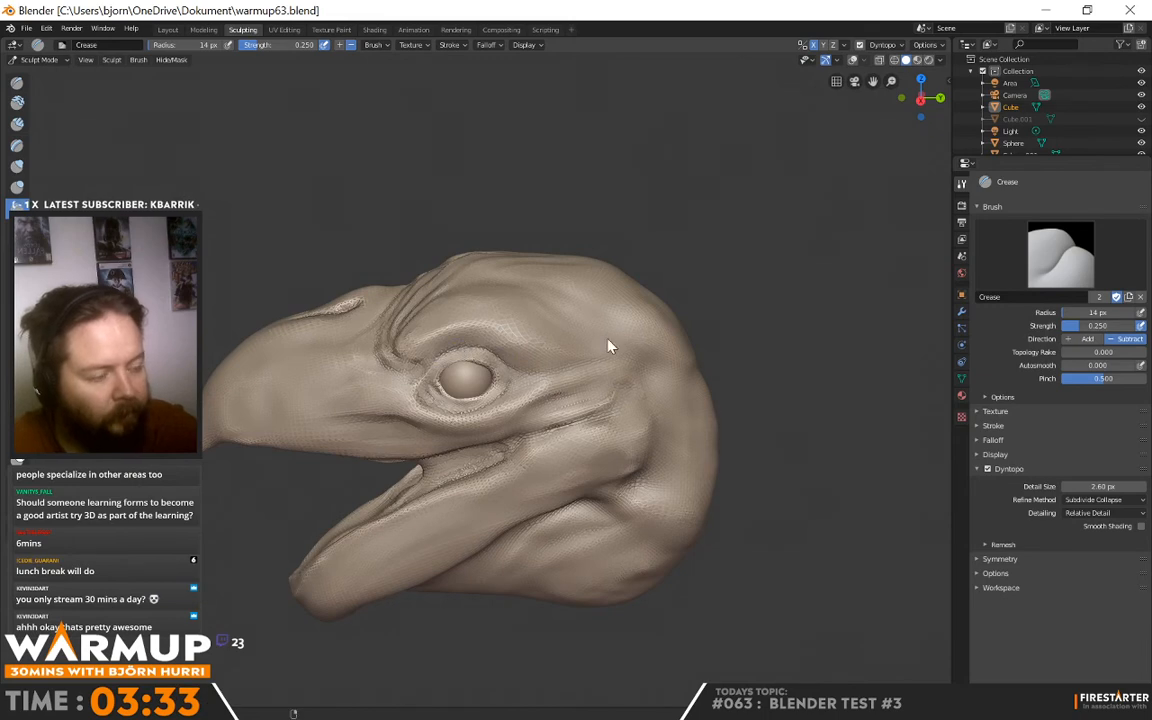
Sharpen the skin folds behind the eye and along the mouth corner with the Crease brush
middle_click_drag(610, 346, 514, 419)
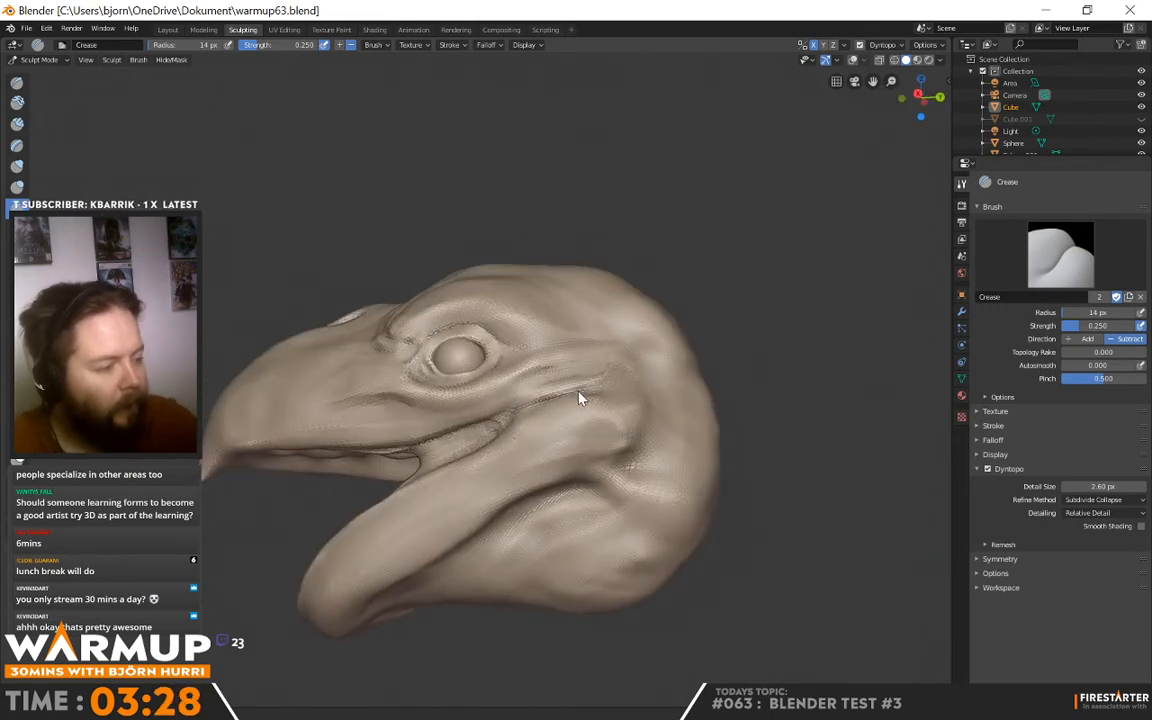
middle_click_drag(638, 365, 663, 368)
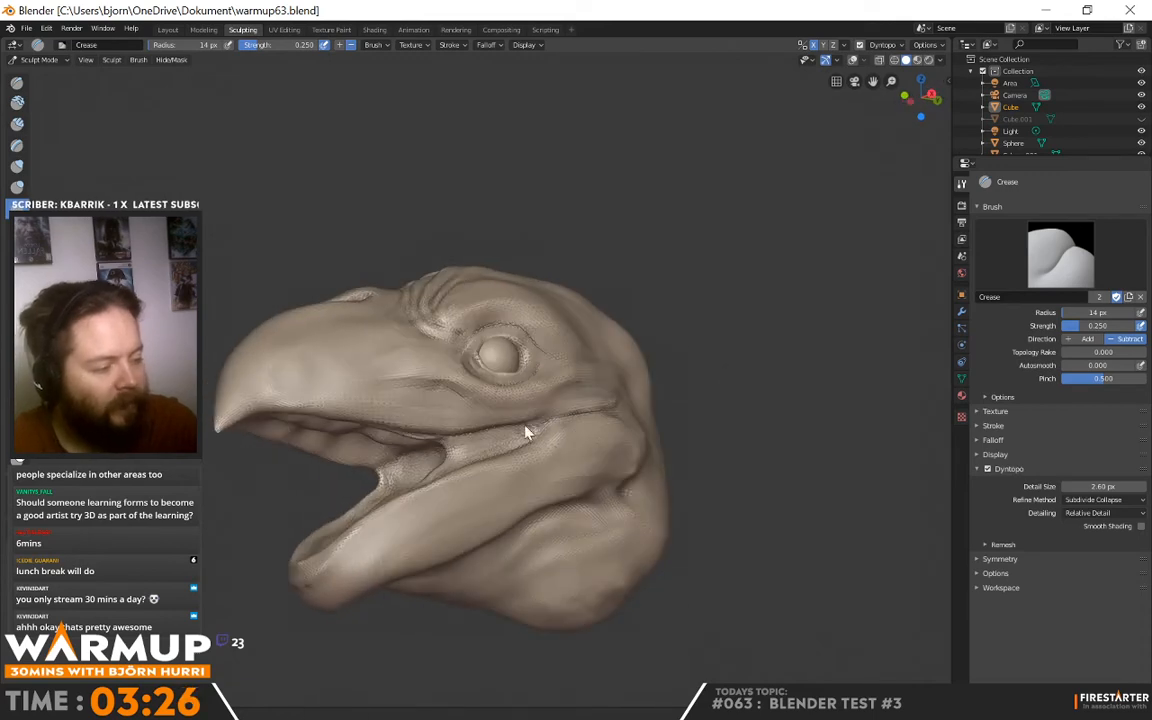
middle_click_drag(522, 404, 509, 486)
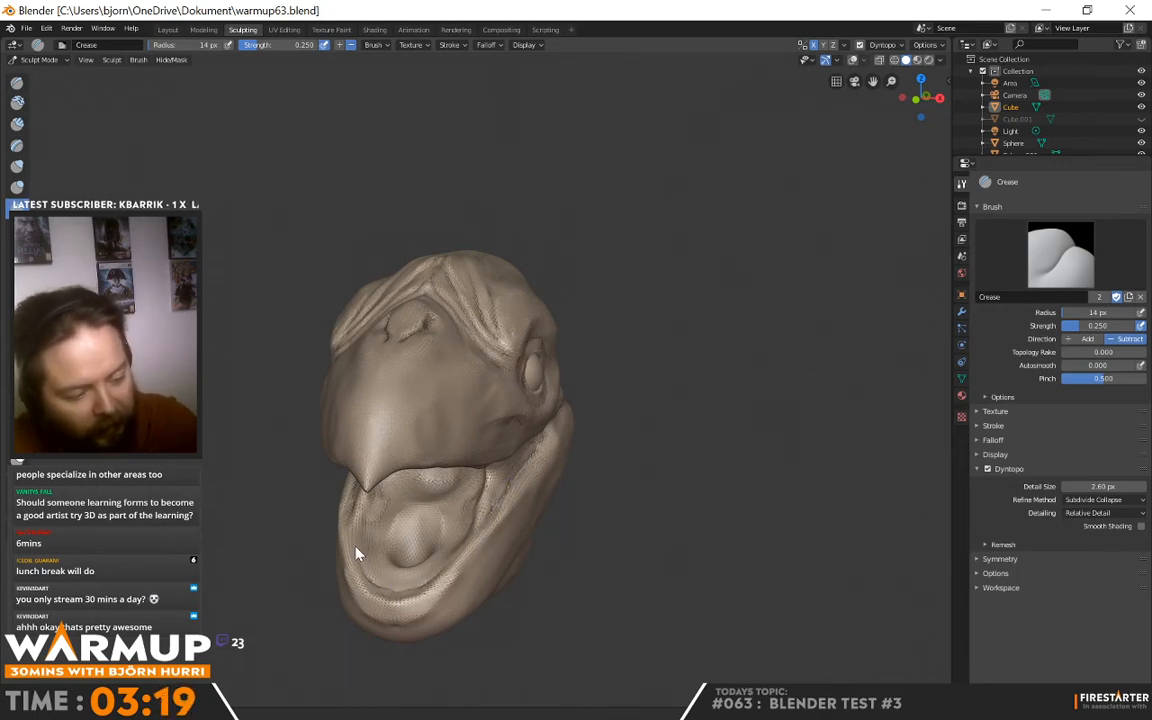
Switch to the Draw brush at 14 px radius and 0.330 strength and sculpt curved skin folds across the throat below the jaw
middle_click_drag(491, 476, 487, 525)
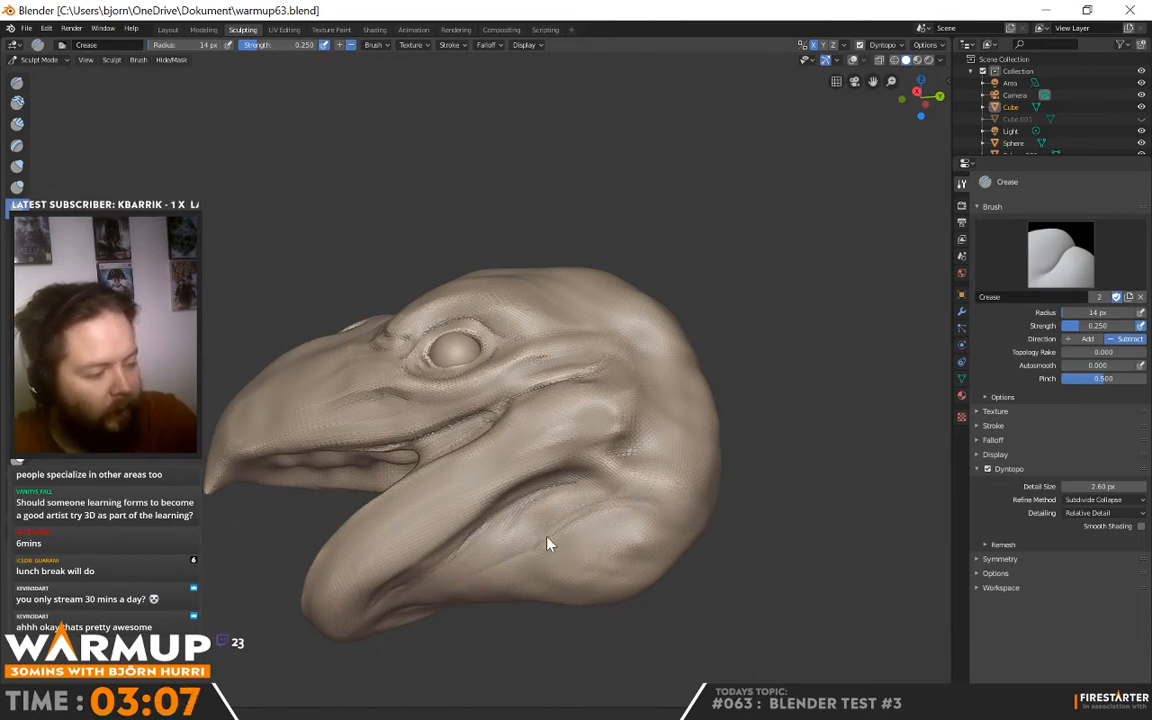
middle_click_drag(558, 527, 597, 548)
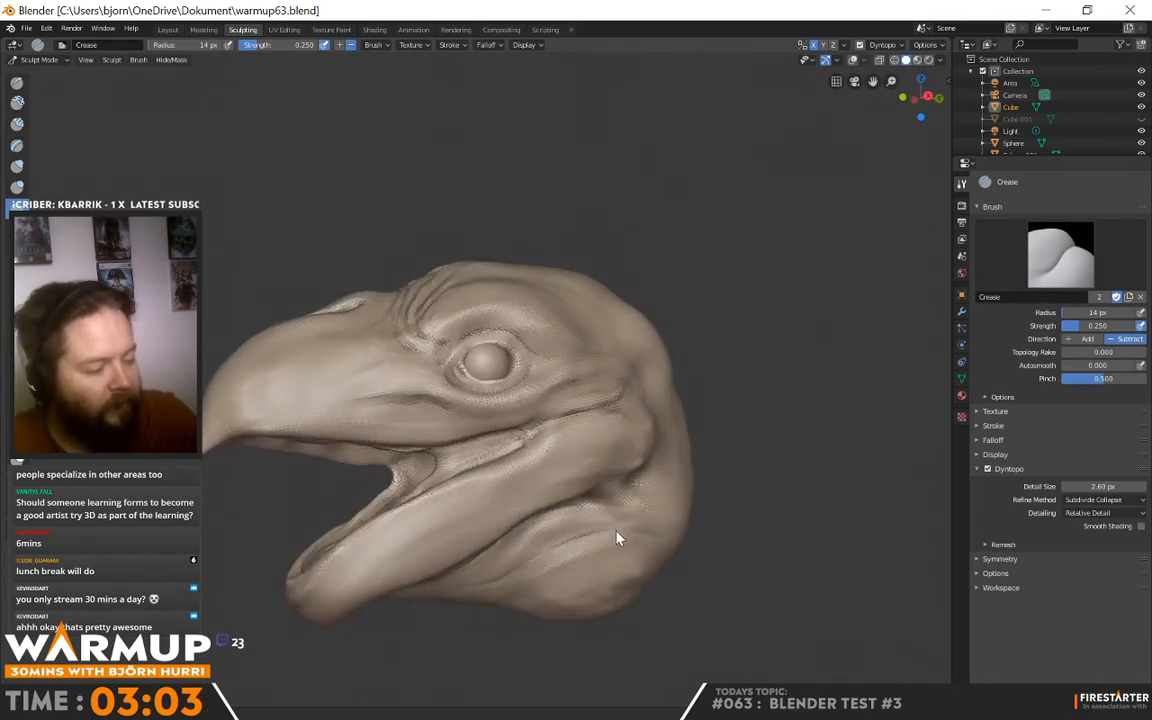
left_click(17, 82)
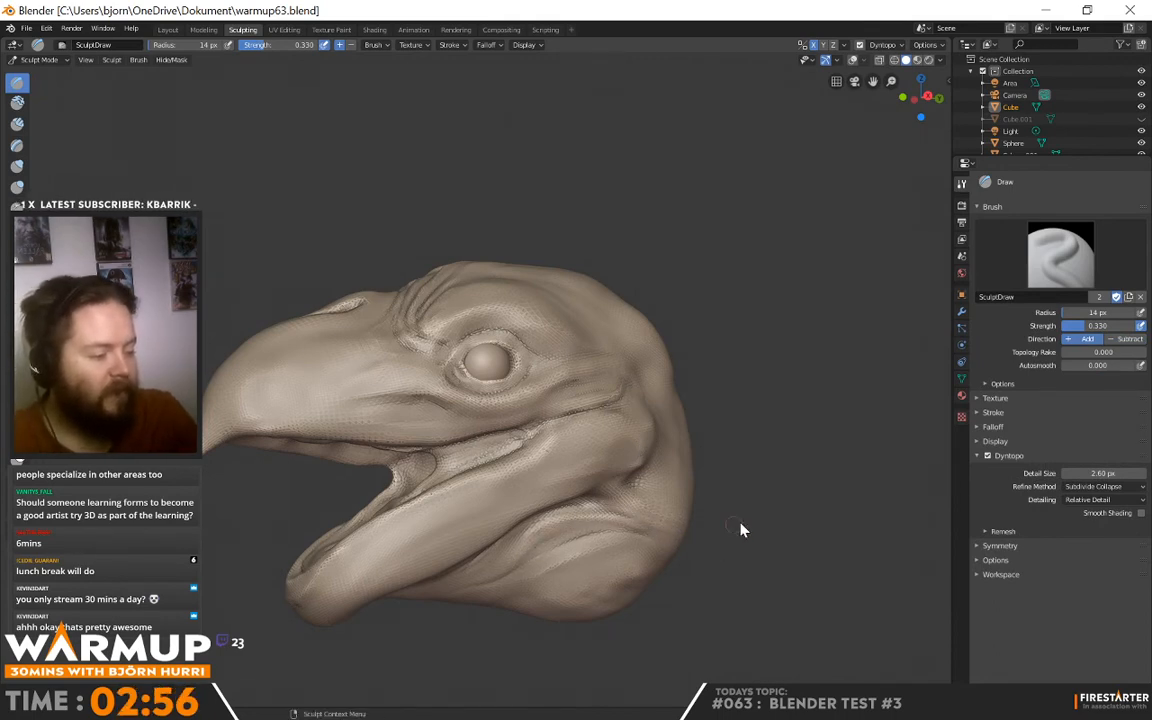
middle_click_drag(690, 530, 689, 491)
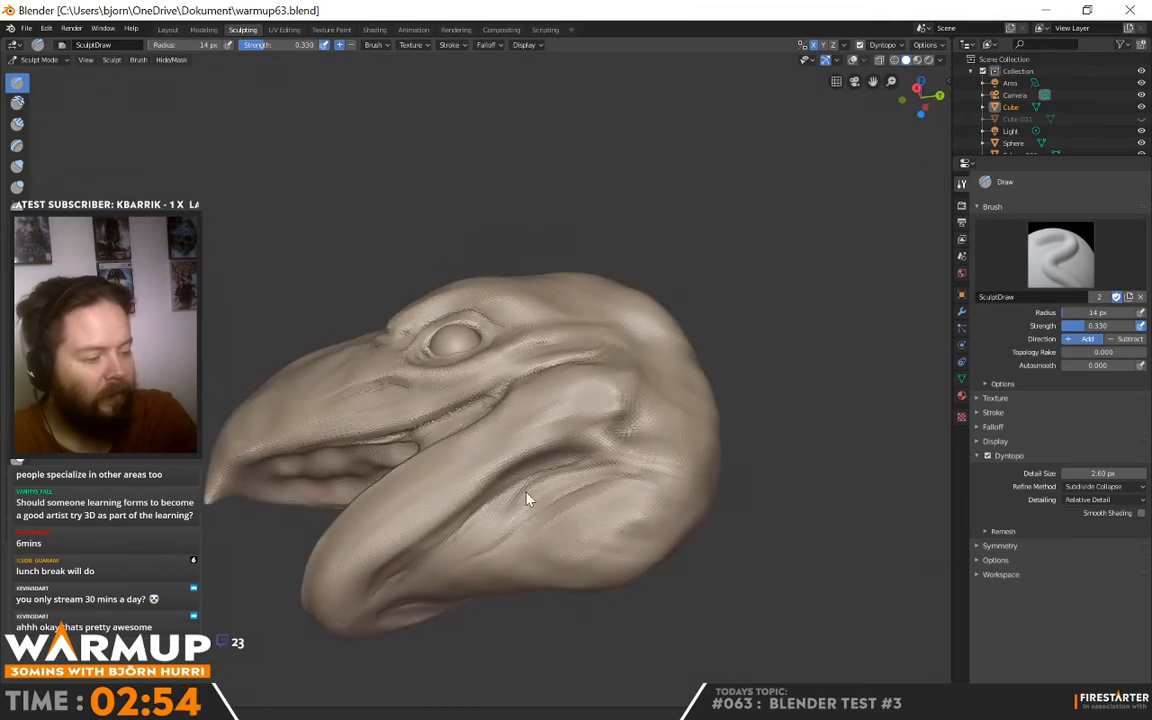
middle_click_drag(401, 594, 599, 553)
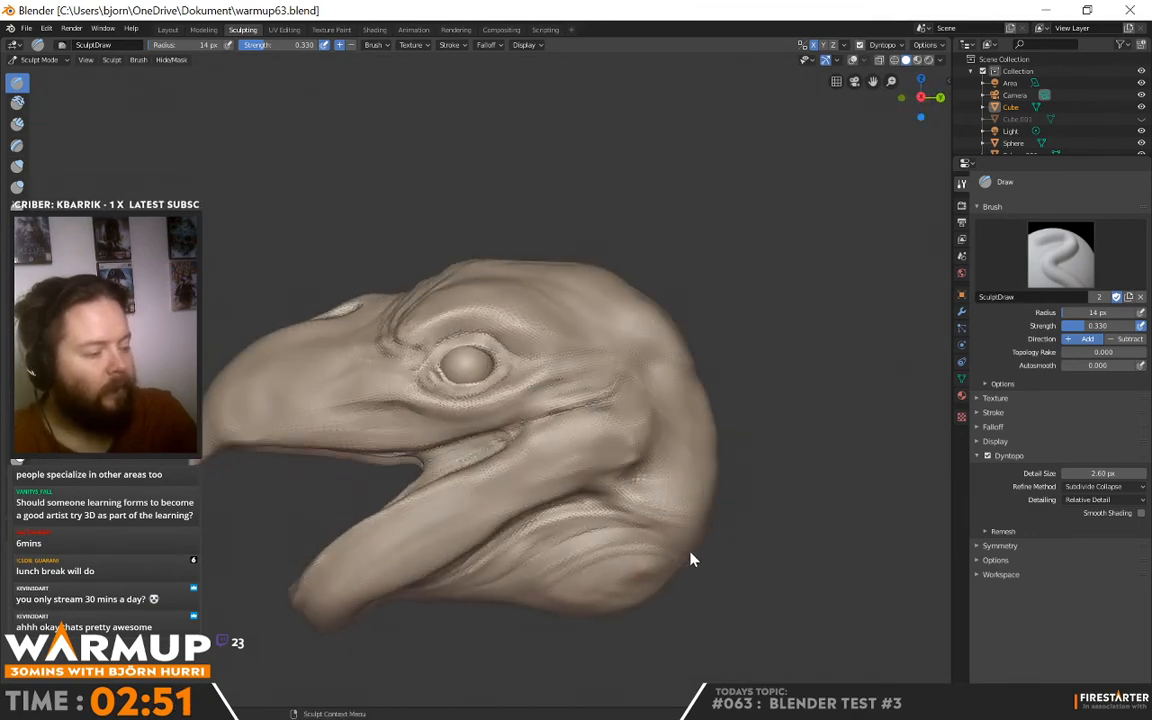
Carve a sharp crease behind the jaw hinge with the 14 px Draw brush
mouse_move(689, 555)
middle_mouse_down()
mouse_move(784, 522)
mouse_move(730, 540)
mouse_move(648, 432)
mouse_move(662, 440)
middle_mouse_up()
left_click_drag(610, 427, 606, 456)
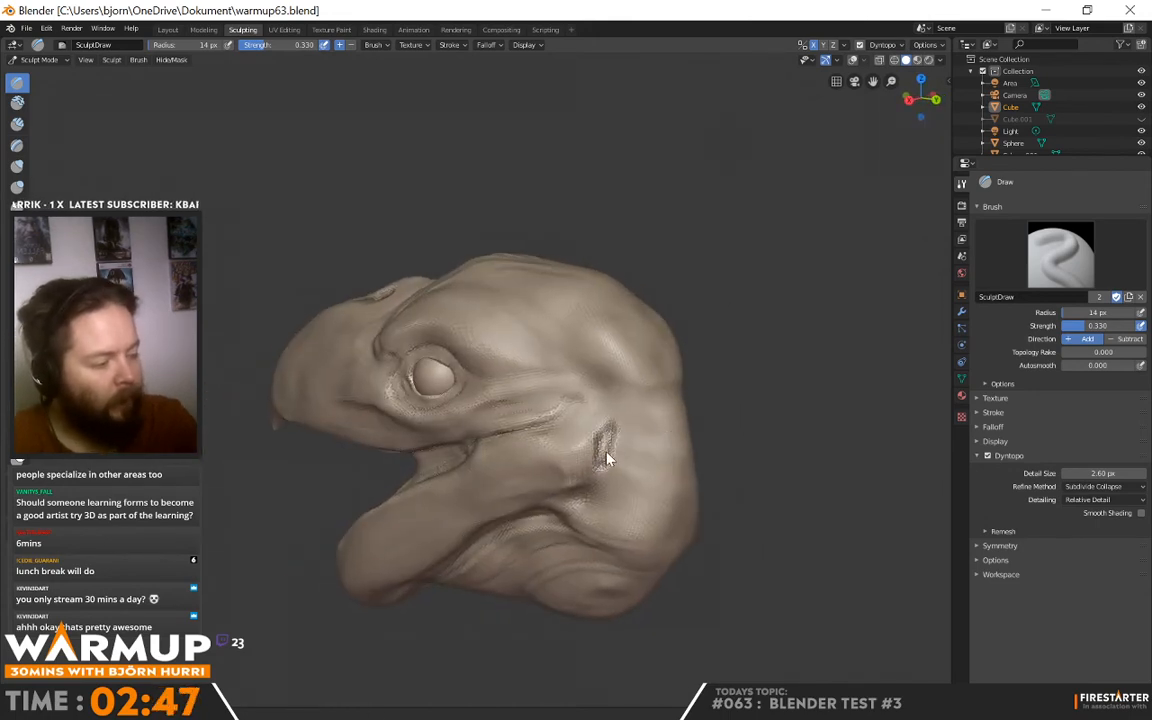
middle_click_drag(607, 453, 508, 446)
middle_click_drag(566, 391, 671, 383)
left_click_drag(637, 416, 627, 450)
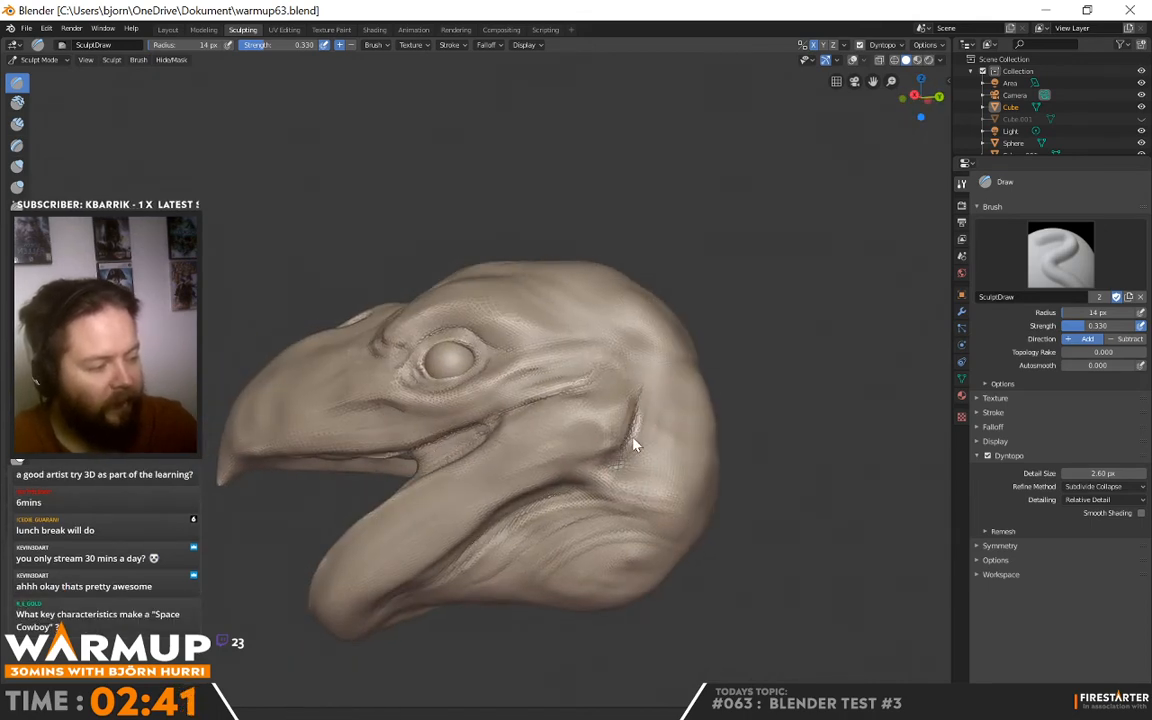
middle_click_drag(648, 429, 715, 422)
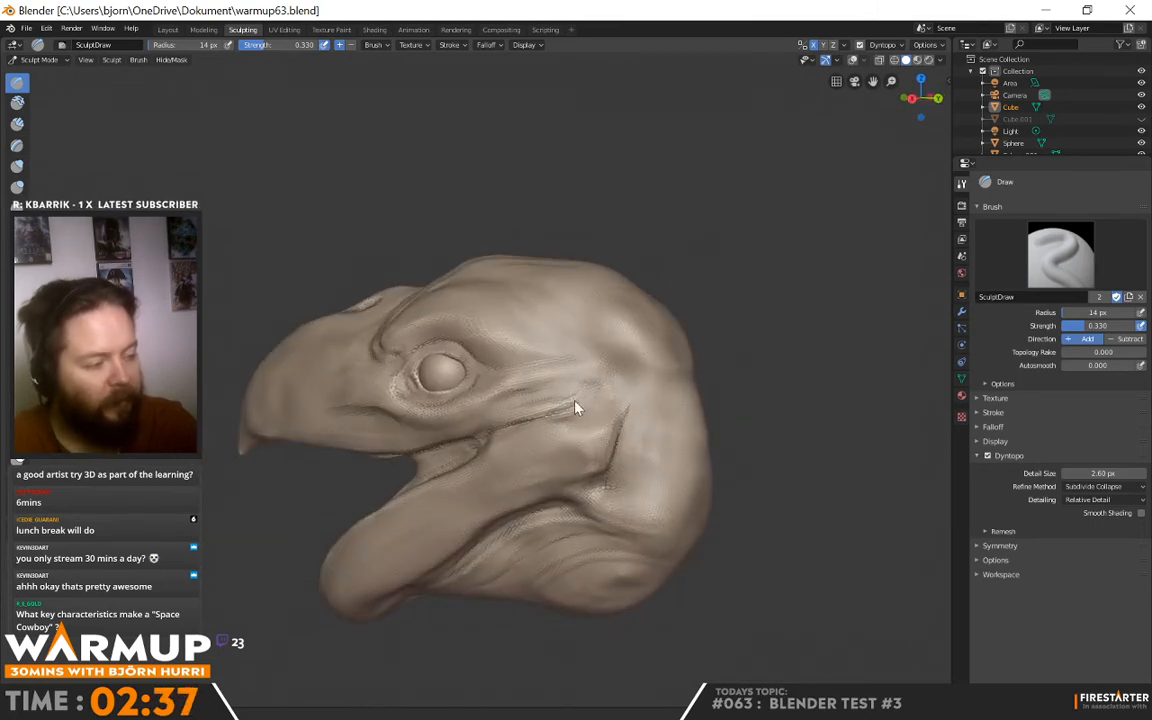
Sculpt a long crease from above and behind the eye to the back of the skull with the Draw brush
middle_click_drag(575, 408, 590, 363)
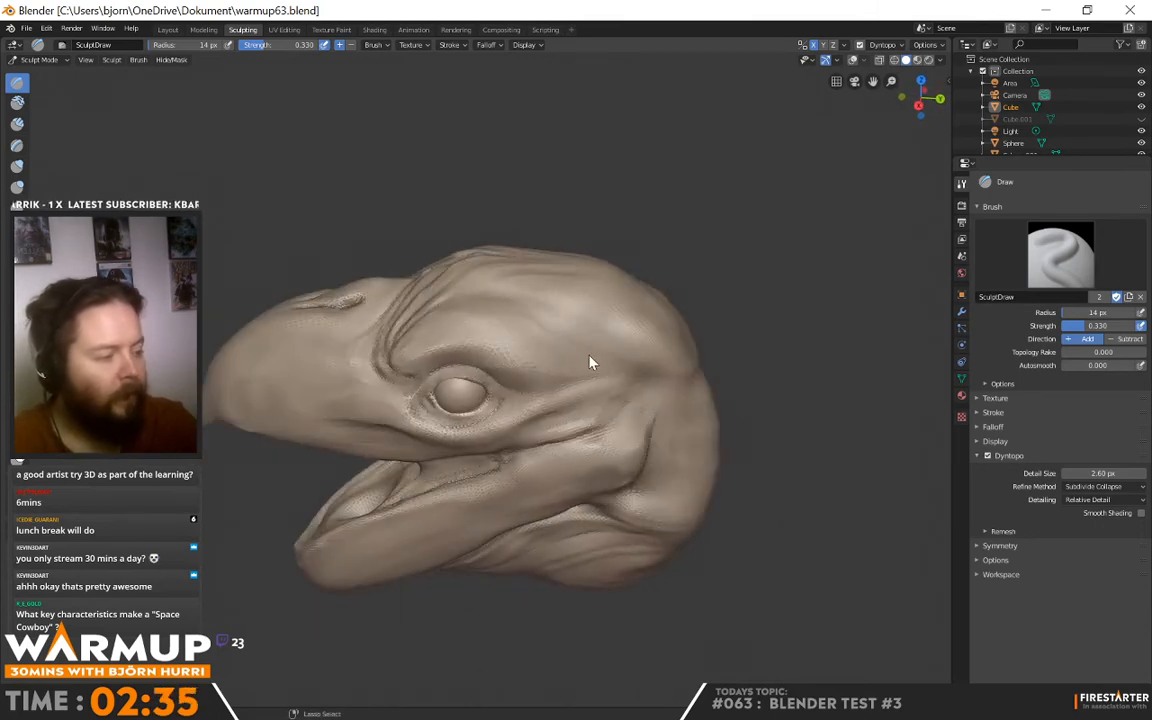
mouse_move(590, 354)
left_mouse_down()
mouse_move(722, 377)
mouse_move(673, 378)
mouse_move(685, 388)
left_mouse_up()
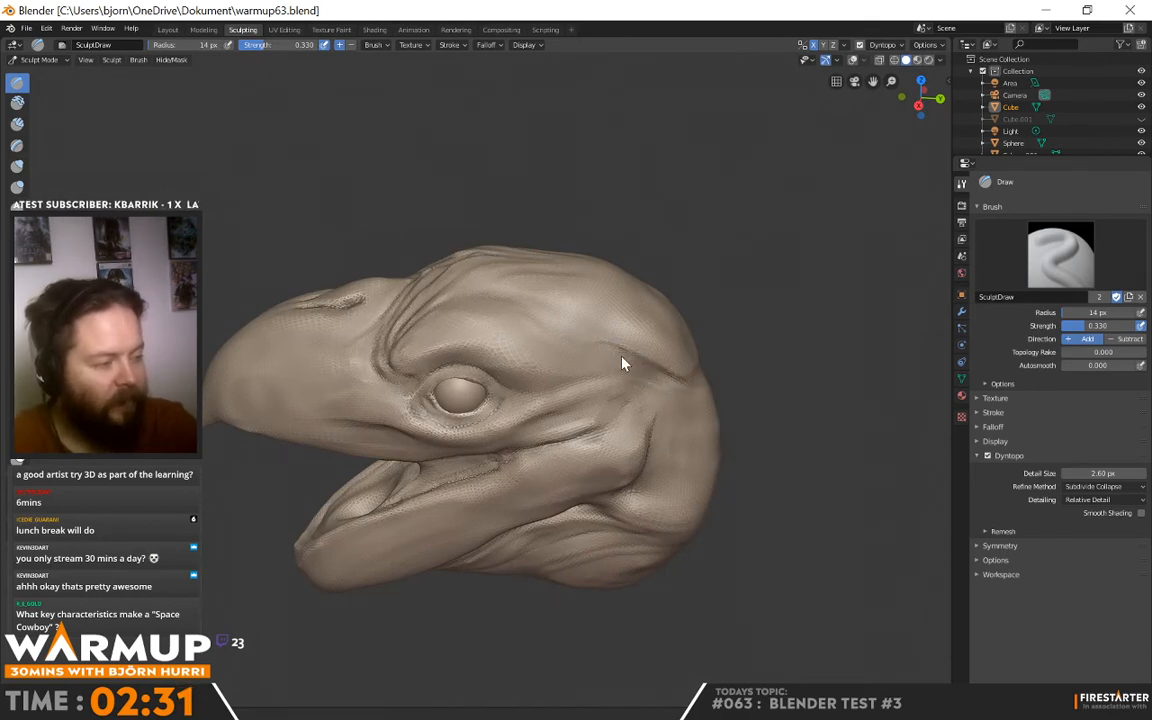
middle_click_drag(622, 360, 745, 490)
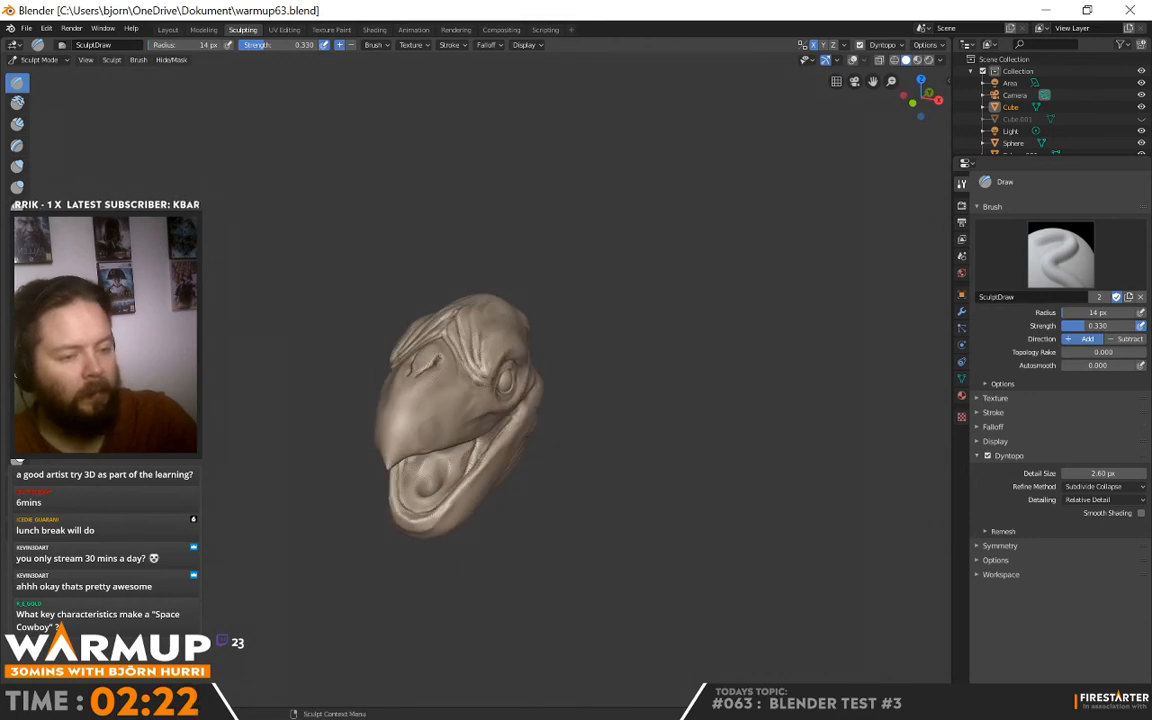
Switch to the Grab brush at 101 px radius and reshape the lower beak's tip, undoing the last adjustment
key("g")
right_click(405, 447)
mouse_move(443, 499)
left_mouse_down()
mouse_move(467, 499)
mouse_move(452, 519)
left_mouse_up()
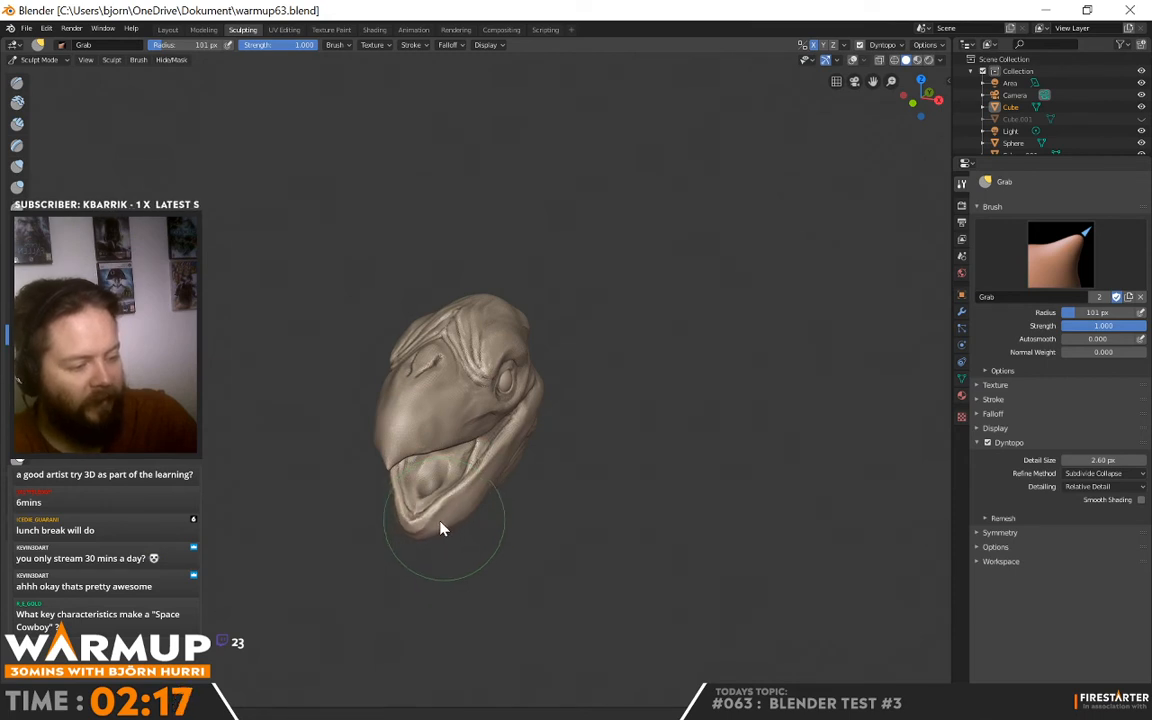
mouse_move(442, 527)
middle_mouse_down()
mouse_move(509, 507)
mouse_move(434, 505)
middle_mouse_up()
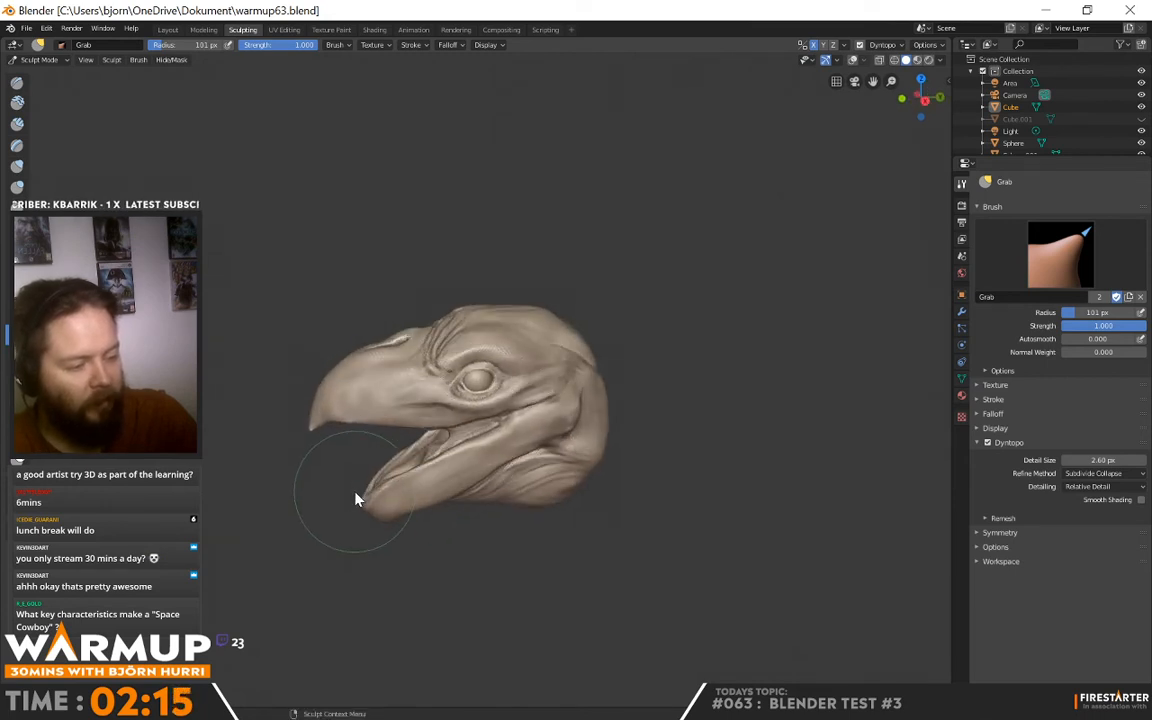
left_click_drag(366, 500, 355, 504)
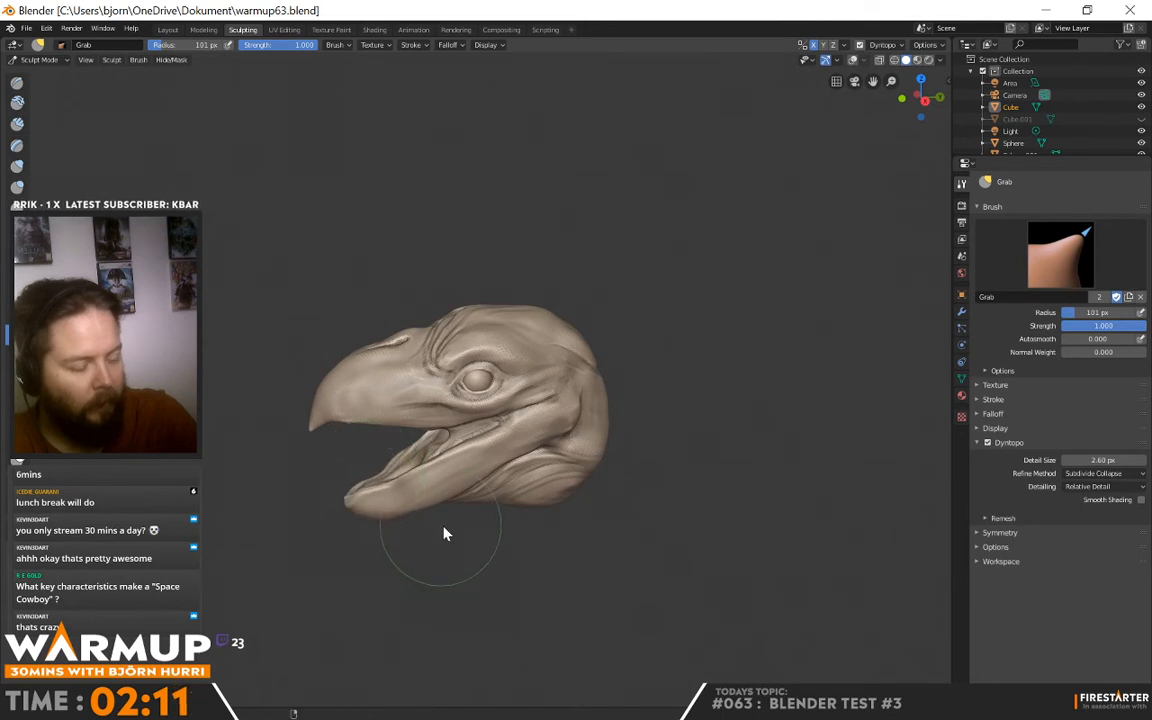
mouse_move(445, 532)
middle_mouse_down()
mouse_move(425, 515)
mouse_move(437, 519)
middle_mouse_up()
key("ctrl+z")
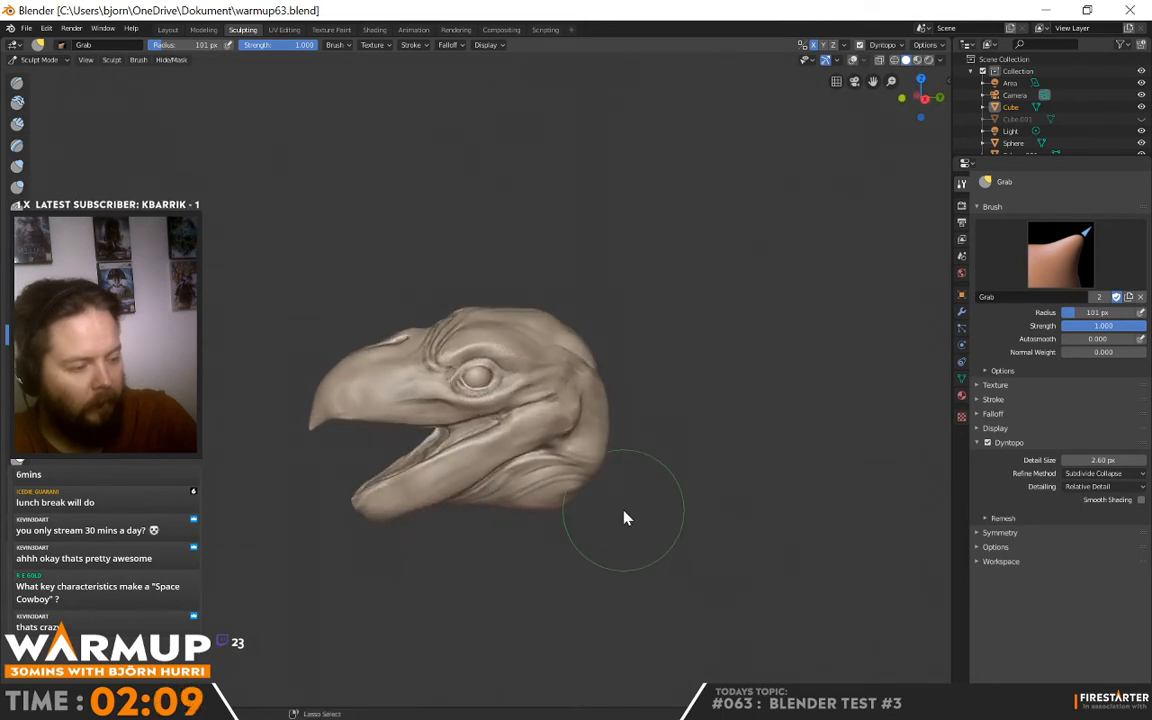
Pull the lower beak's tip farther forward with the Grab brush and save the file
mouse_move(436, 494)
middle_mouse_down()
mouse_move(527, 609)
mouse_move(463, 532)
middle_mouse_up()
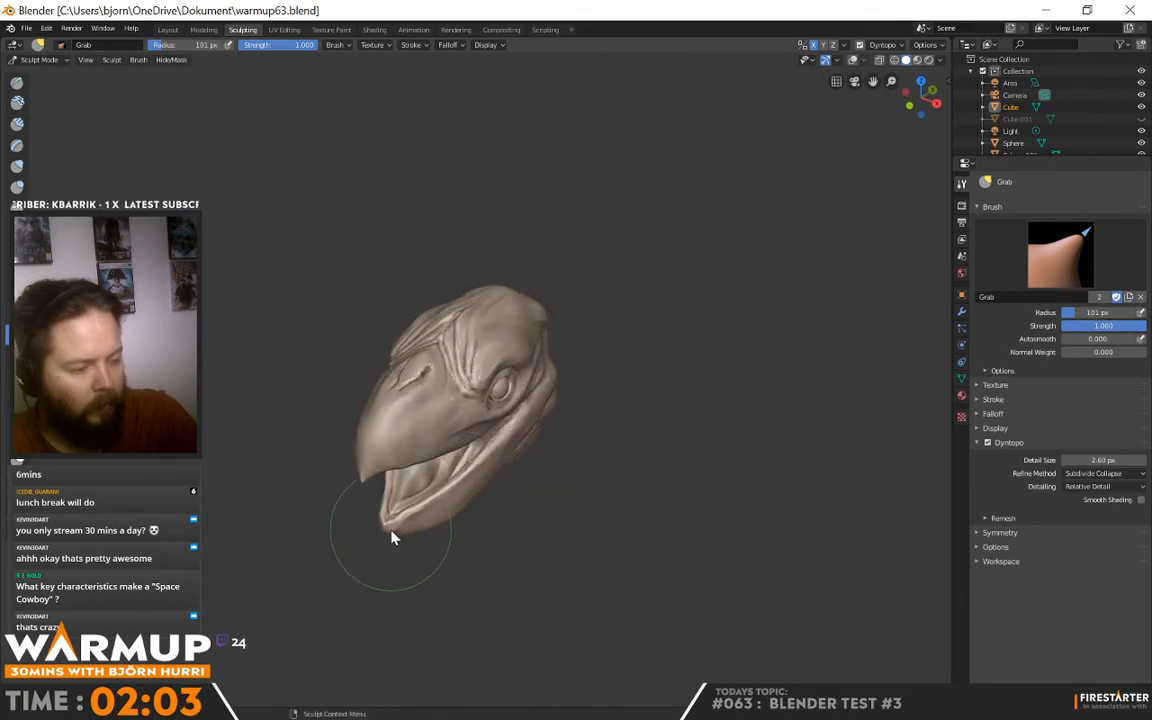
mouse_move(388, 532)
middle_mouse_down()
mouse_move(394, 512)
mouse_move(350, 496)
middle_mouse_up()
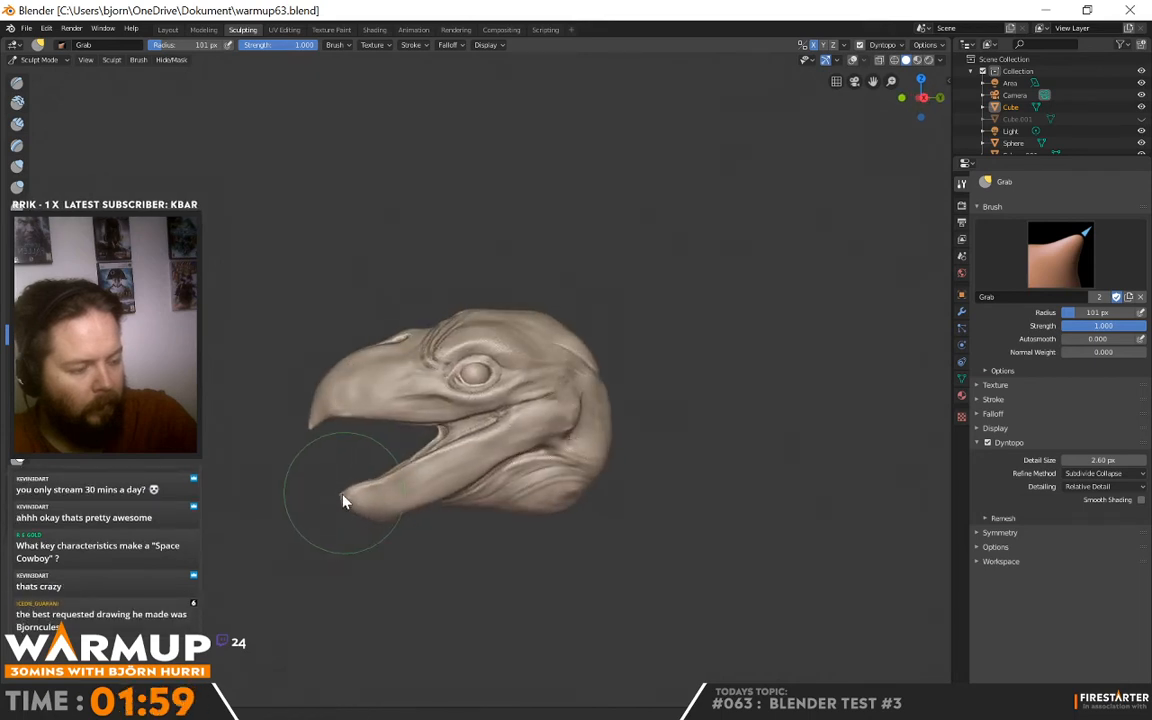
left_click_drag(343, 503, 341, 494)
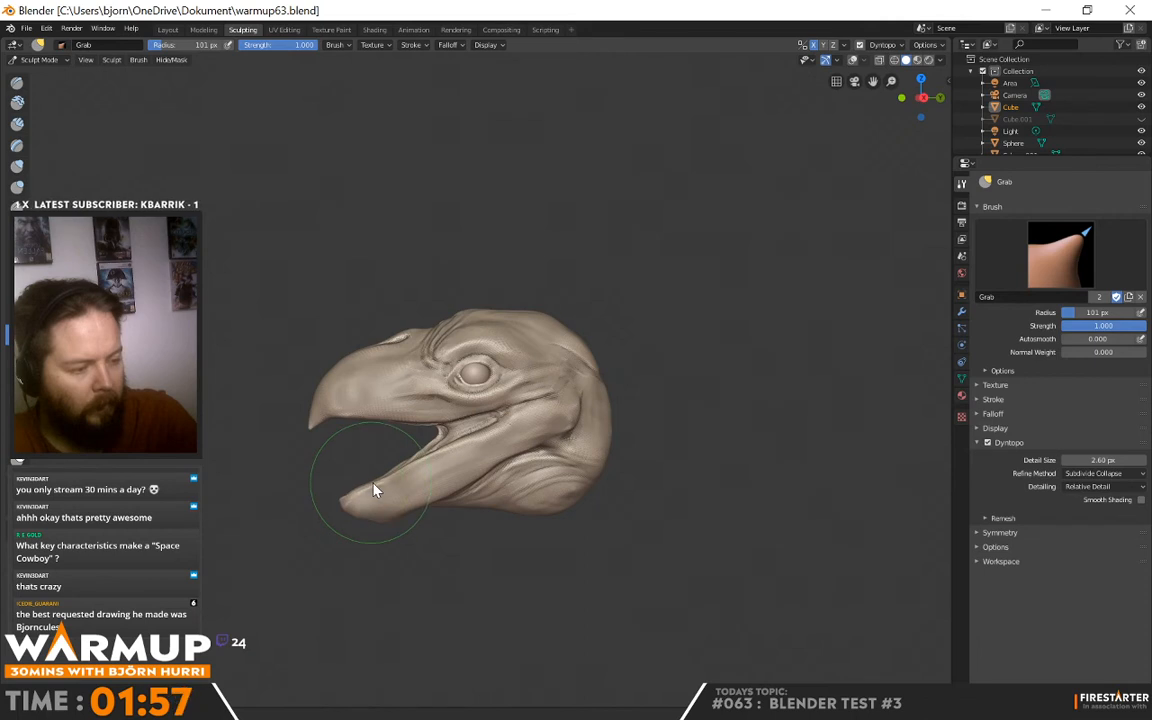
mouse_move(373, 489)
left_mouse_down()
mouse_move(522, 437)
mouse_move(535, 406)
left_mouse_up()
middle_click_drag(535, 406, 600, 444)
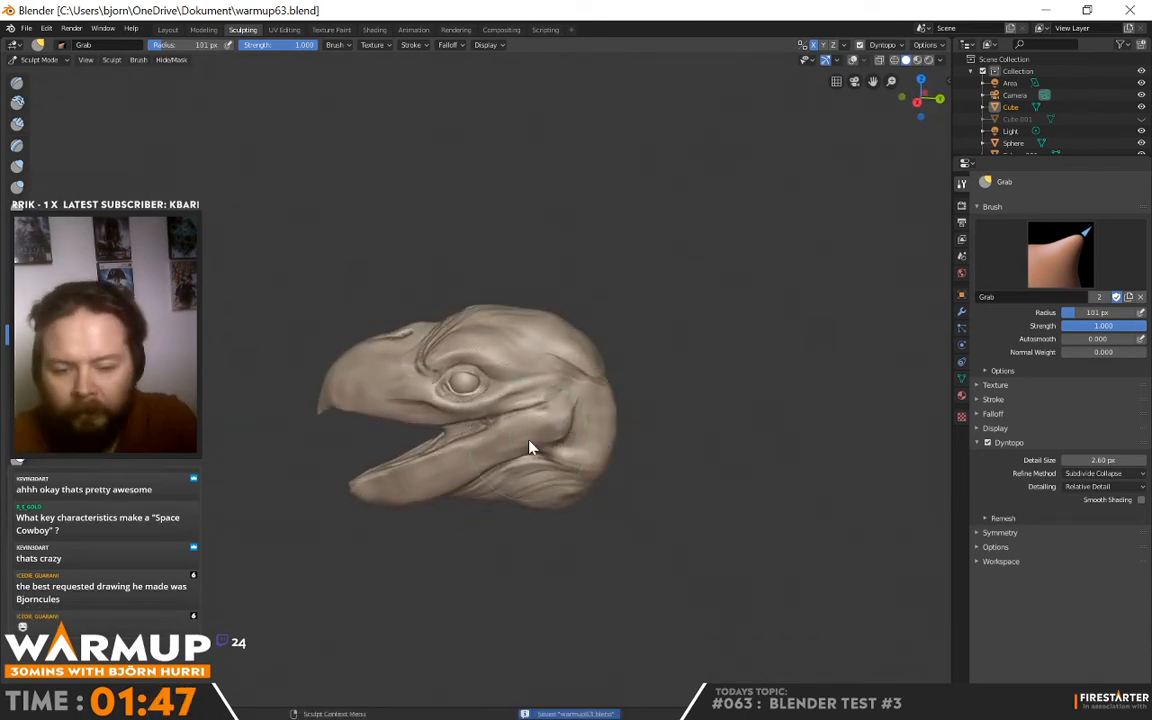
key("ctrl+s")
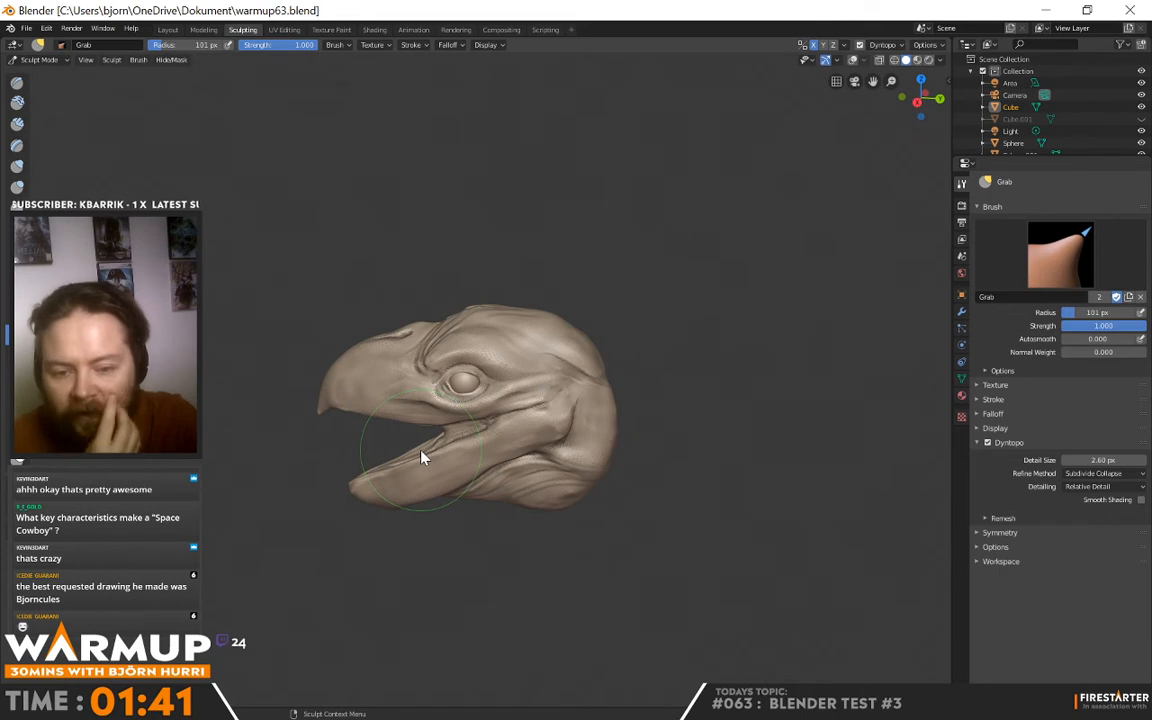
Switch to the Snake Hook brush at 101 px radius and pull out the silhouette at the back of the skull and neck
mouse_move(530, 501)
middle_mouse_down()
mouse_move(591, 473)
mouse_move(640, 514)
mouse_move(636, 570)
mouse_move(543, 563)
middle_mouse_up()
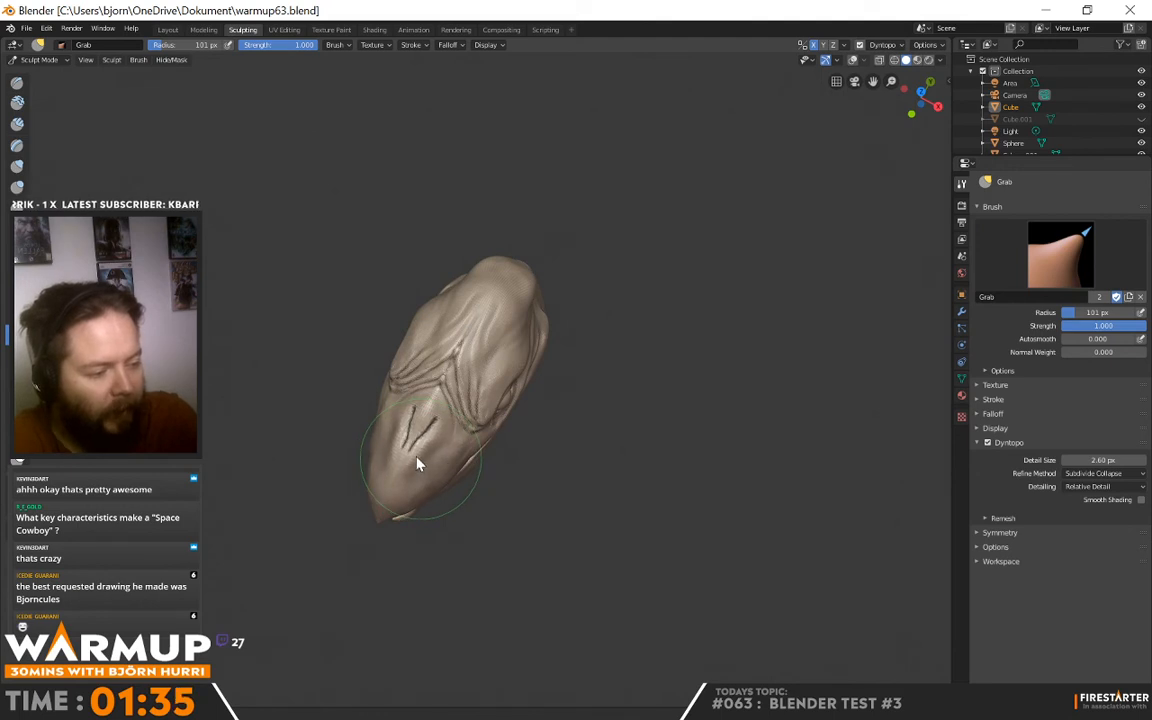
mouse_move(417, 463)
middle_mouse_down()
mouse_move(432, 471)
mouse_move(366, 374)
mouse_move(470, 461)
mouse_move(481, 476)
mouse_move(461, 494)
mouse_move(486, 483)
mouse_move(409, 419)
mouse_move(445, 411)
middle_mouse_up()
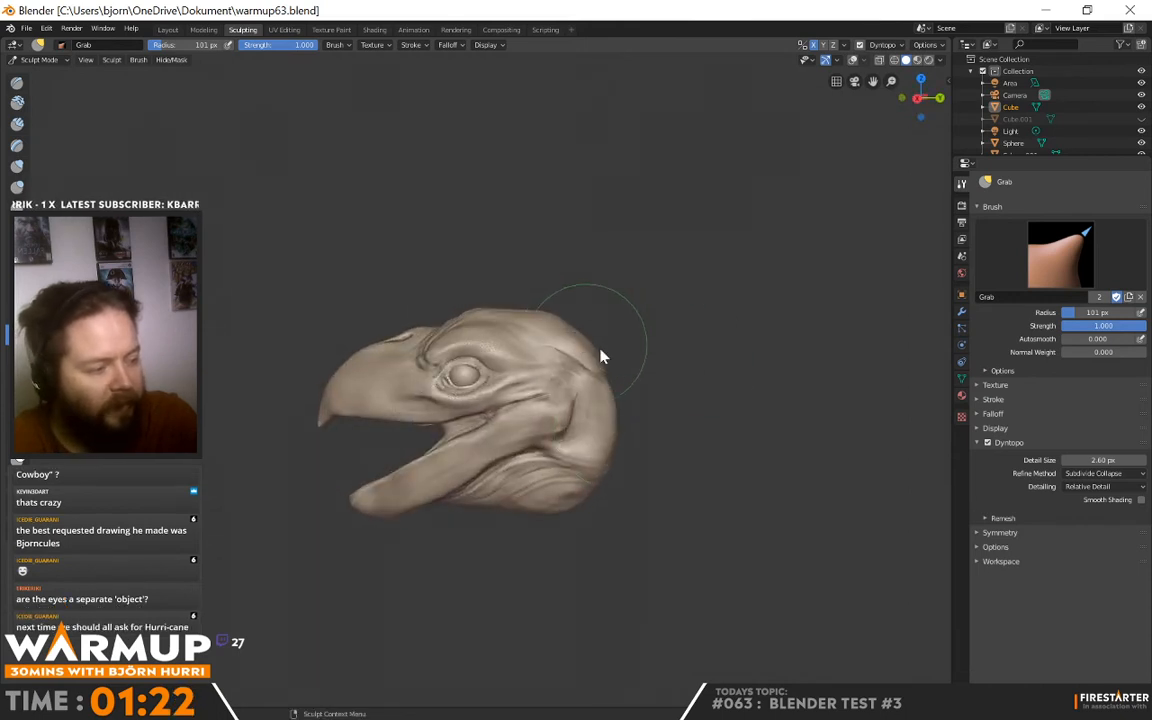
mouse_move(602, 355)
middle_mouse_down()
mouse_move(632, 399)
mouse_move(748, 432)
middle_mouse_up()
key("k")
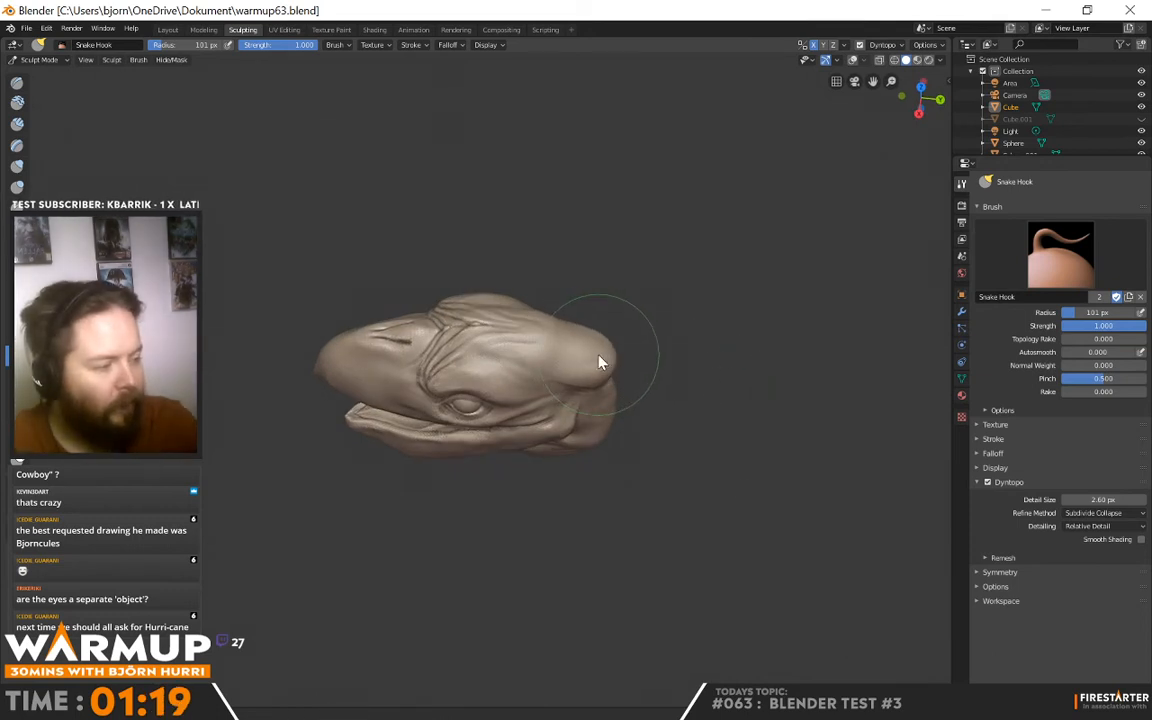
mouse_move(729, 323)
middle_mouse_down()
mouse_move(715, 391)
mouse_move(612, 388)
middle_mouse_up()
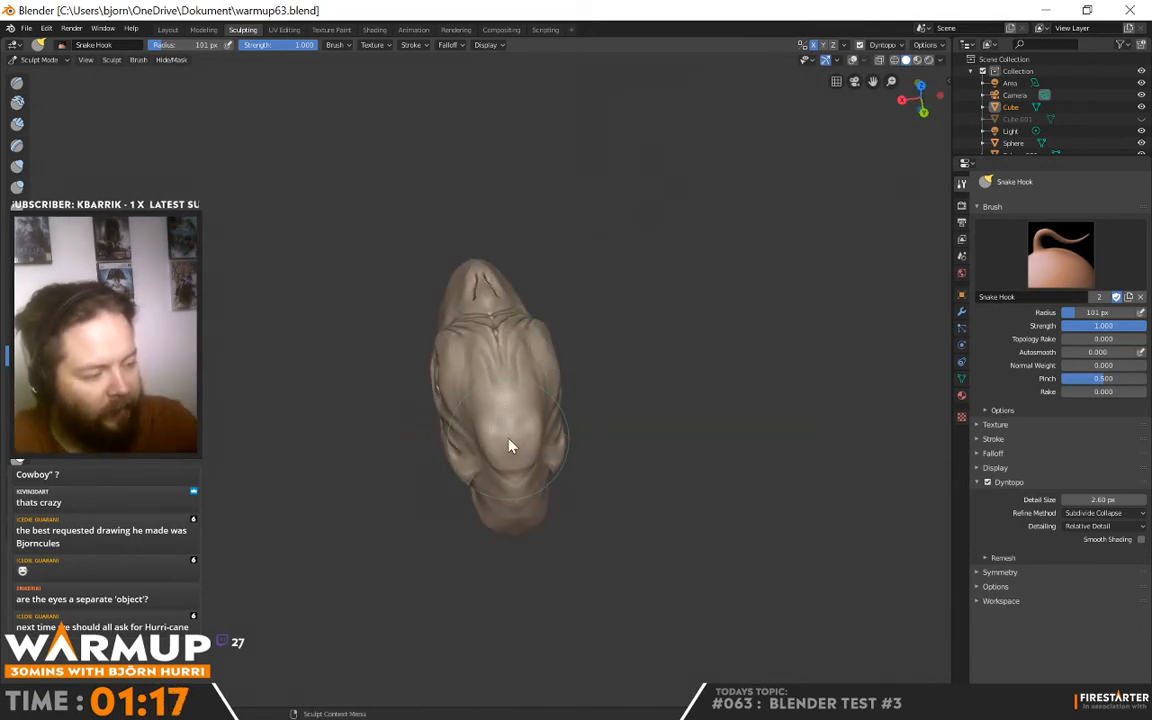
mouse_move(514, 445)
middle_mouse_down()
mouse_move(674, 381)
mouse_move(676, 349)
middle_mouse_up()
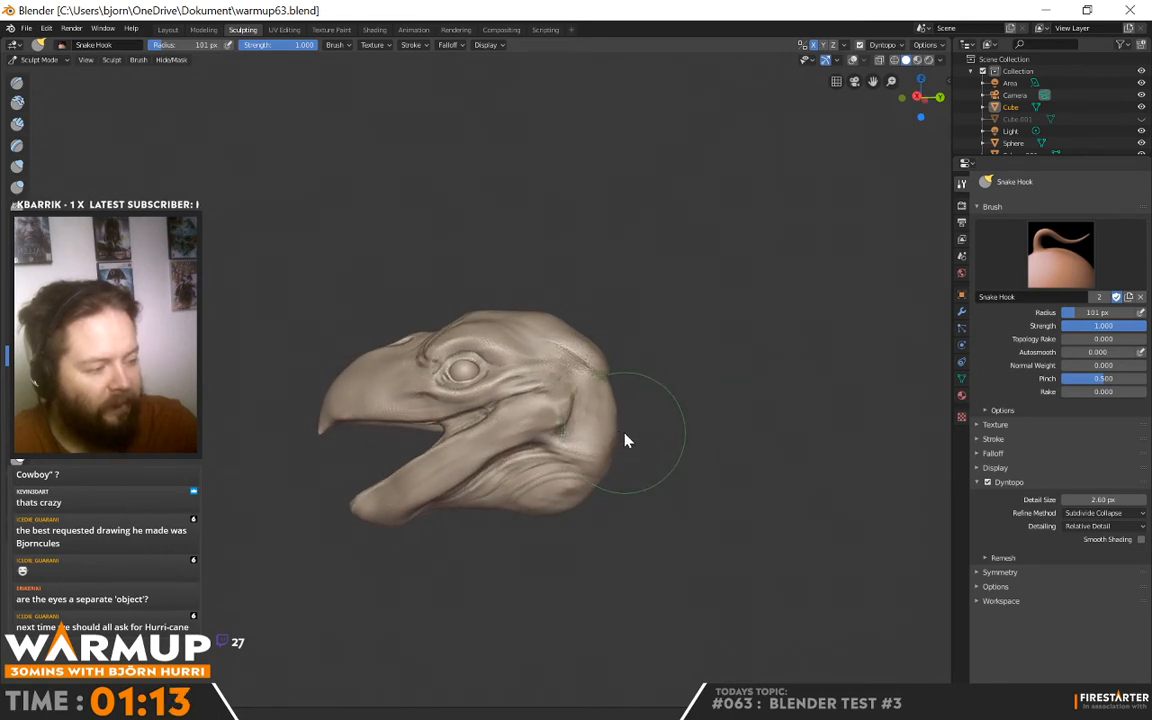
mouse_move(622, 437)
middle_mouse_down()
mouse_move(715, 386)
mouse_move(694, 401)
middle_mouse_up()
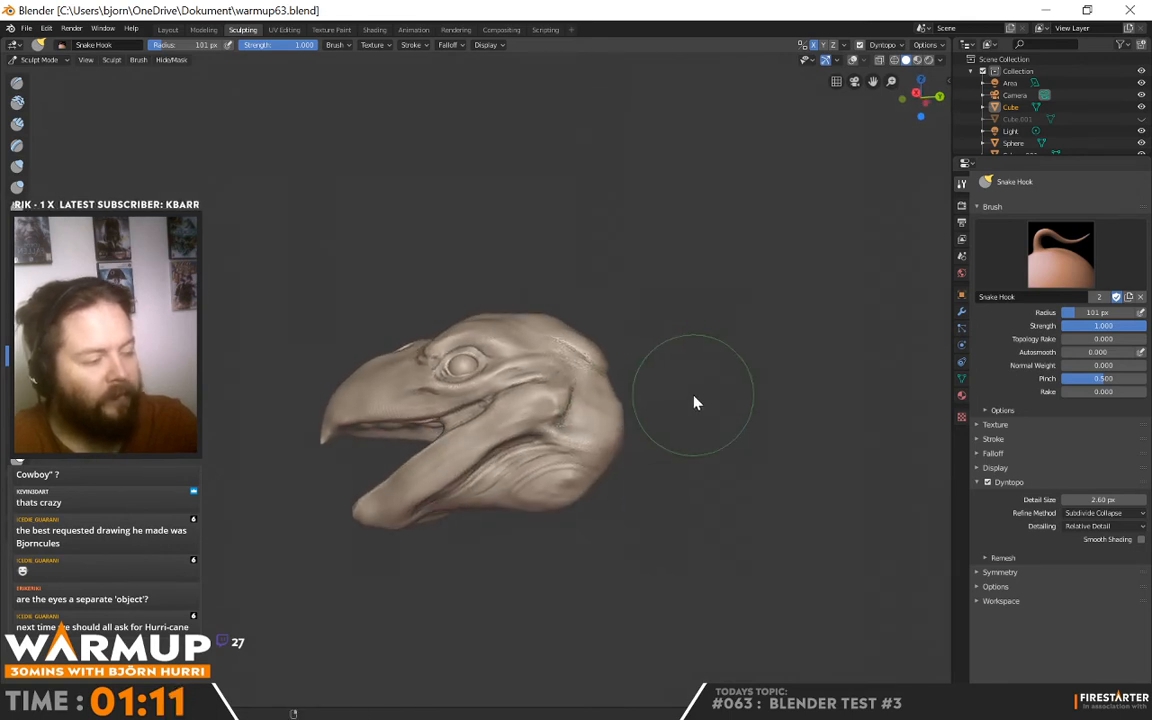
Set the Draw brush radius to 29 px and sculpt thick skin folds across the back of the neck
left_click(17, 82)
right_click(610, 421)
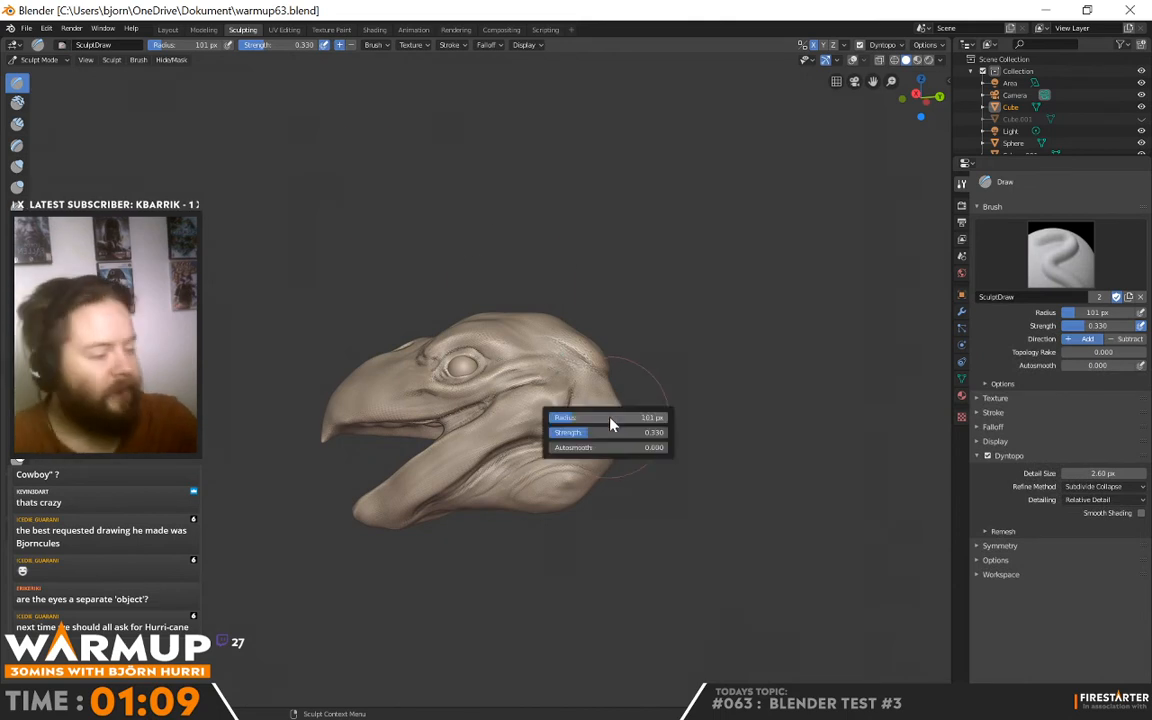
left_click_drag(608, 421, 596, 417)
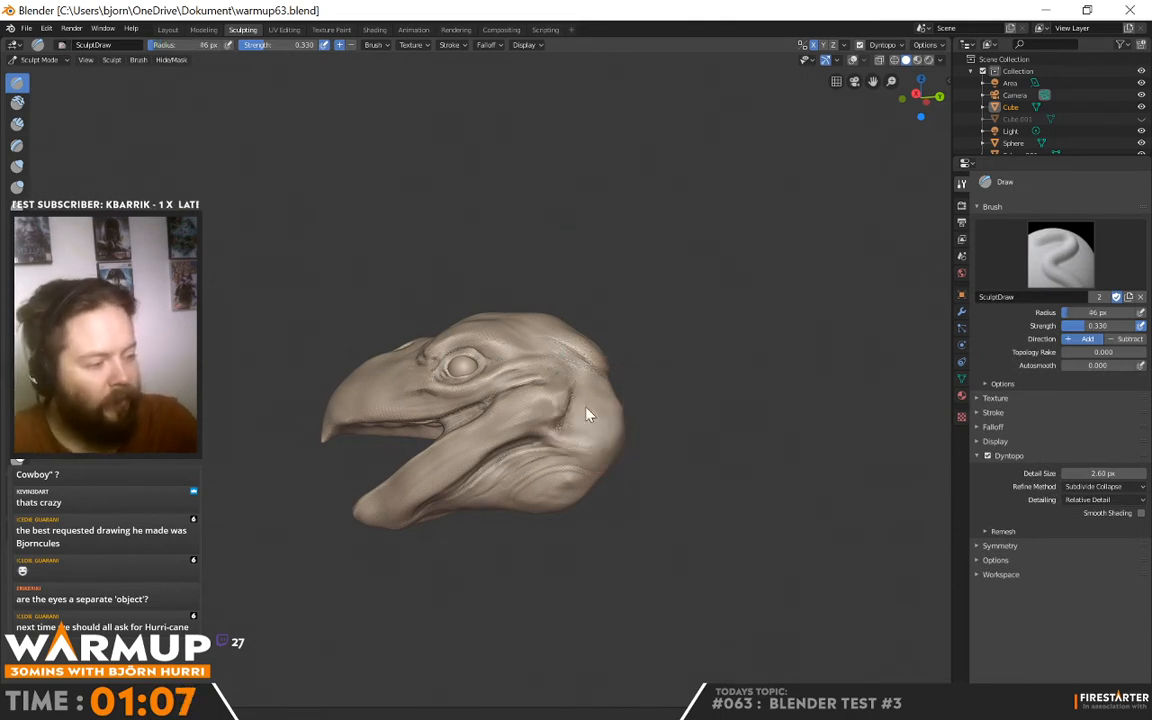
right_click(590, 412)
left_click_drag(627, 399, 640, 368)
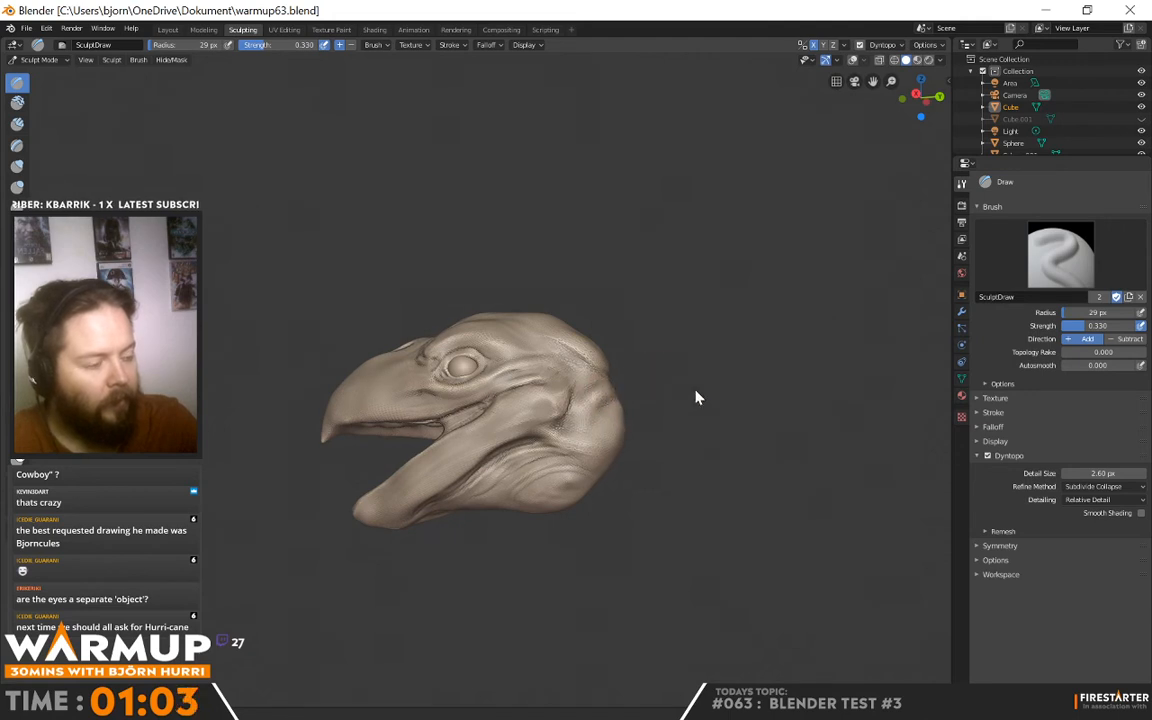
mouse_move(697, 396)
middle_mouse_down()
mouse_move(609, 406)
mouse_move(635, 411)
middle_mouse_up()
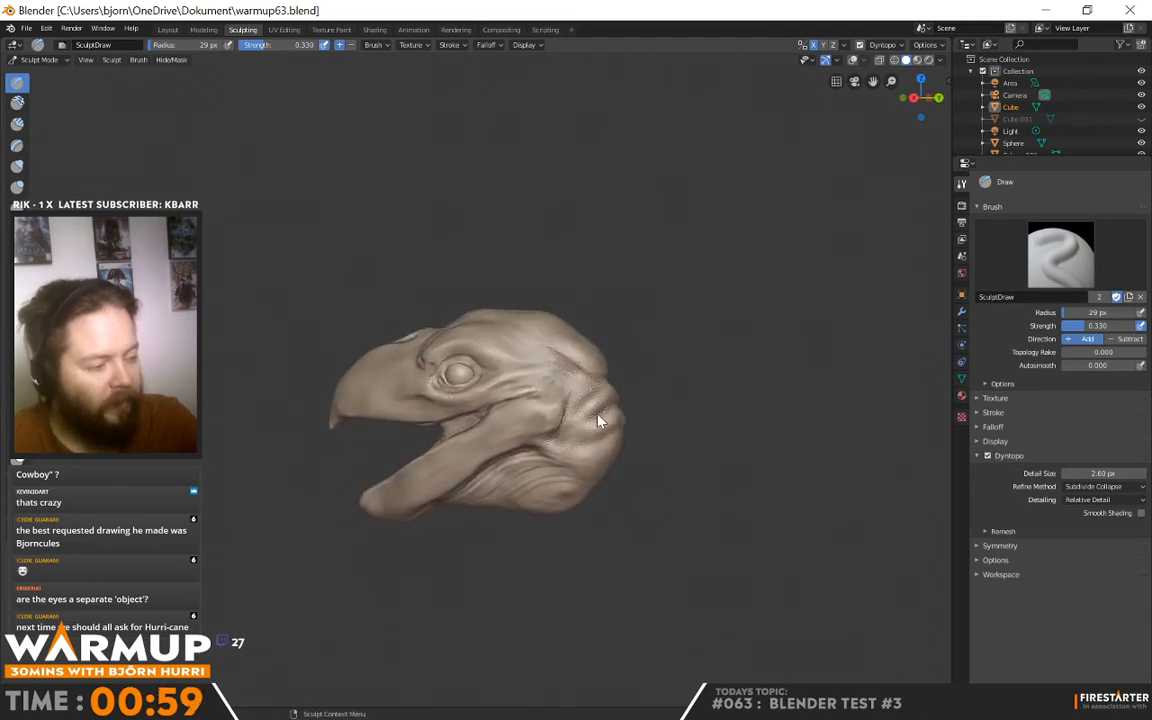
left_click_drag(571, 442, 586, 429)
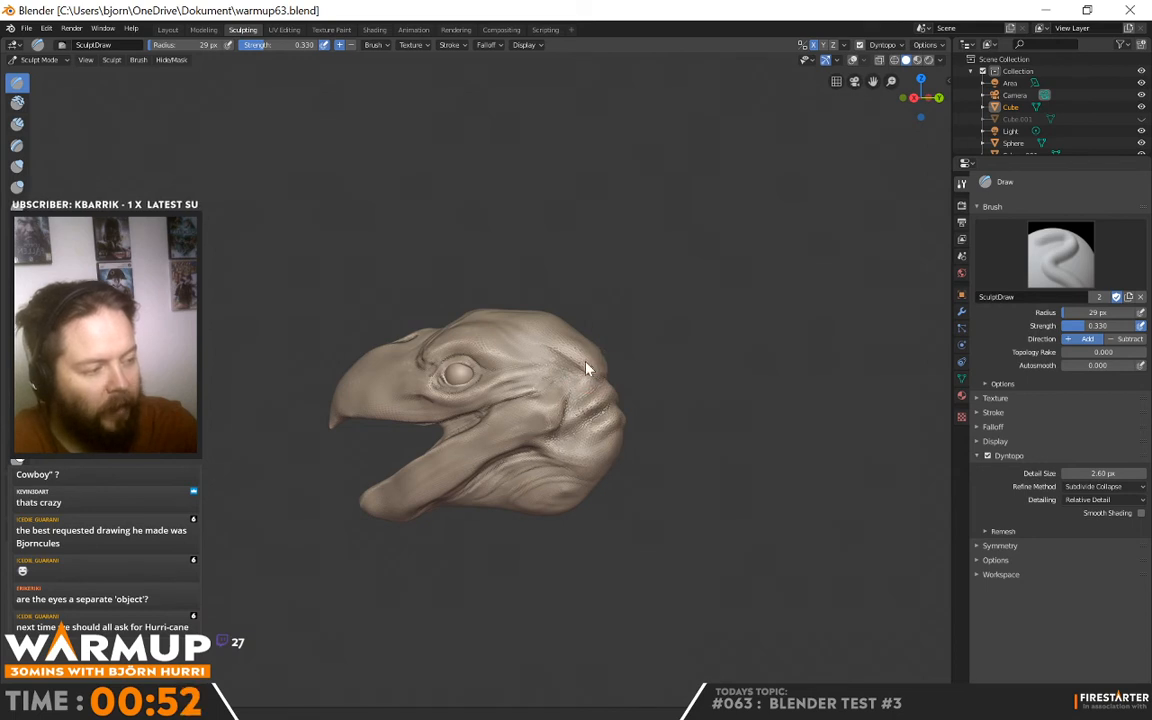
Define the ridge along the rear side of the skull above the neck folds with the 29 px Draw brush
mouse_move(643, 363)
middle_mouse_down()
mouse_move(602, 386)
mouse_move(575, 385)
middle_mouse_up()
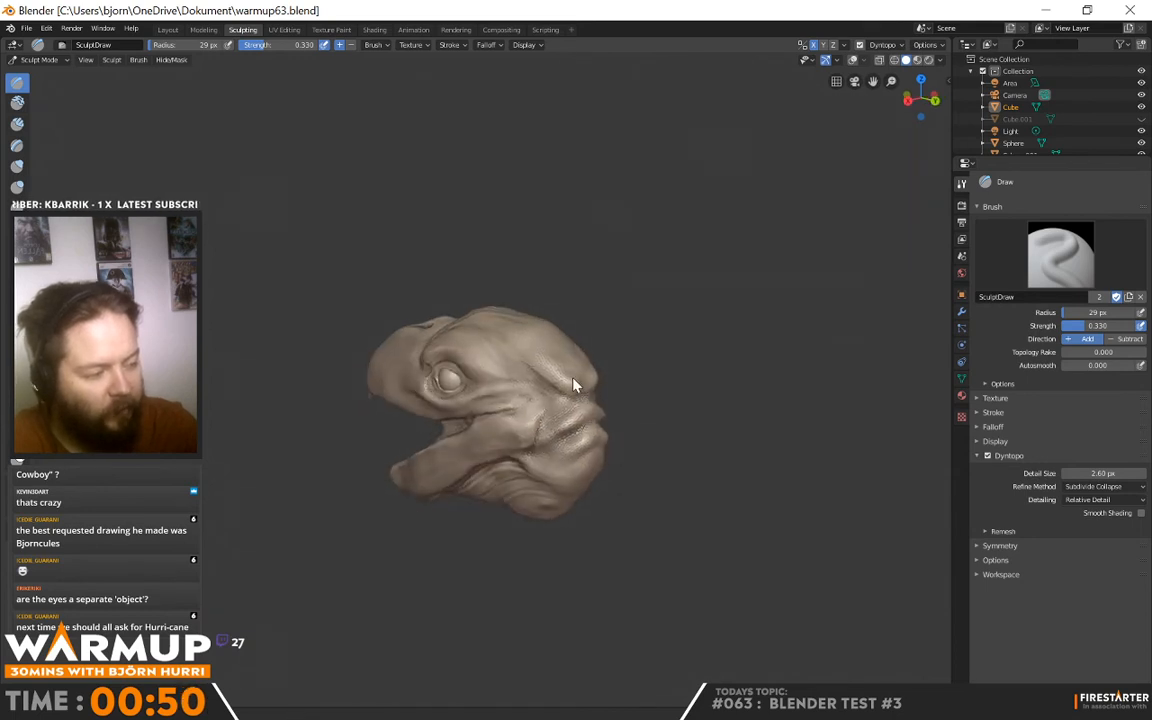
left_click_drag(561, 364, 532, 346)
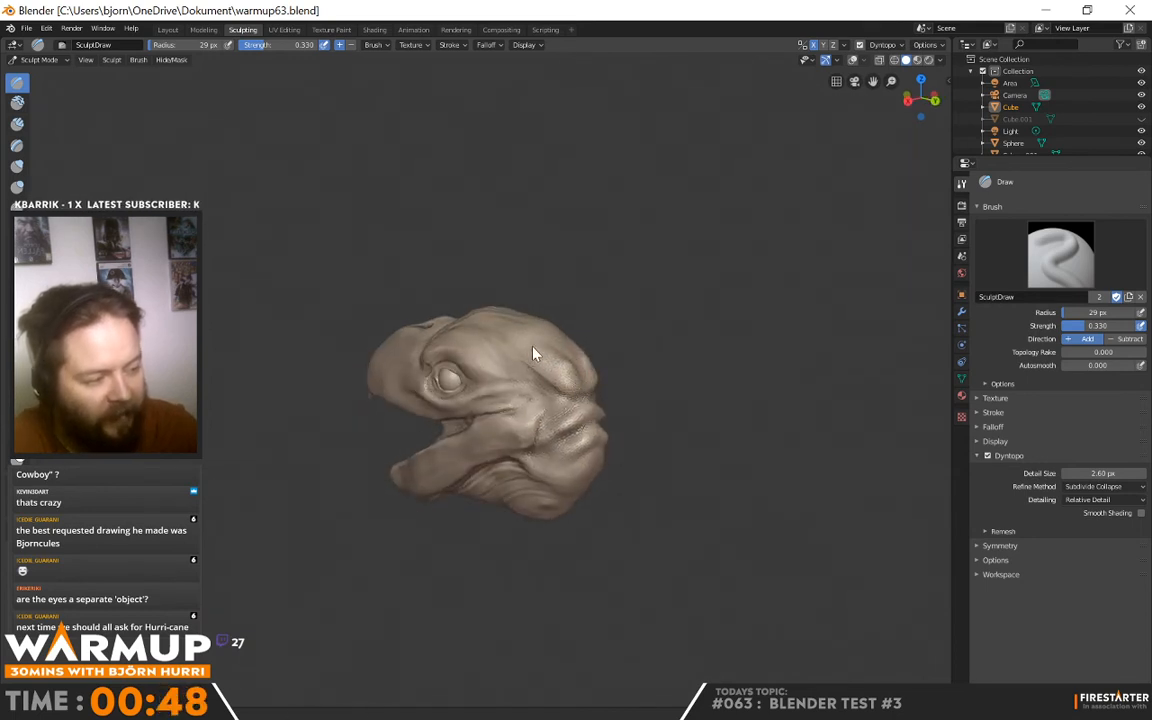
mouse_move(674, 363)
middle_mouse_down()
mouse_move(609, 386)
mouse_move(707, 303)
middle_mouse_up()
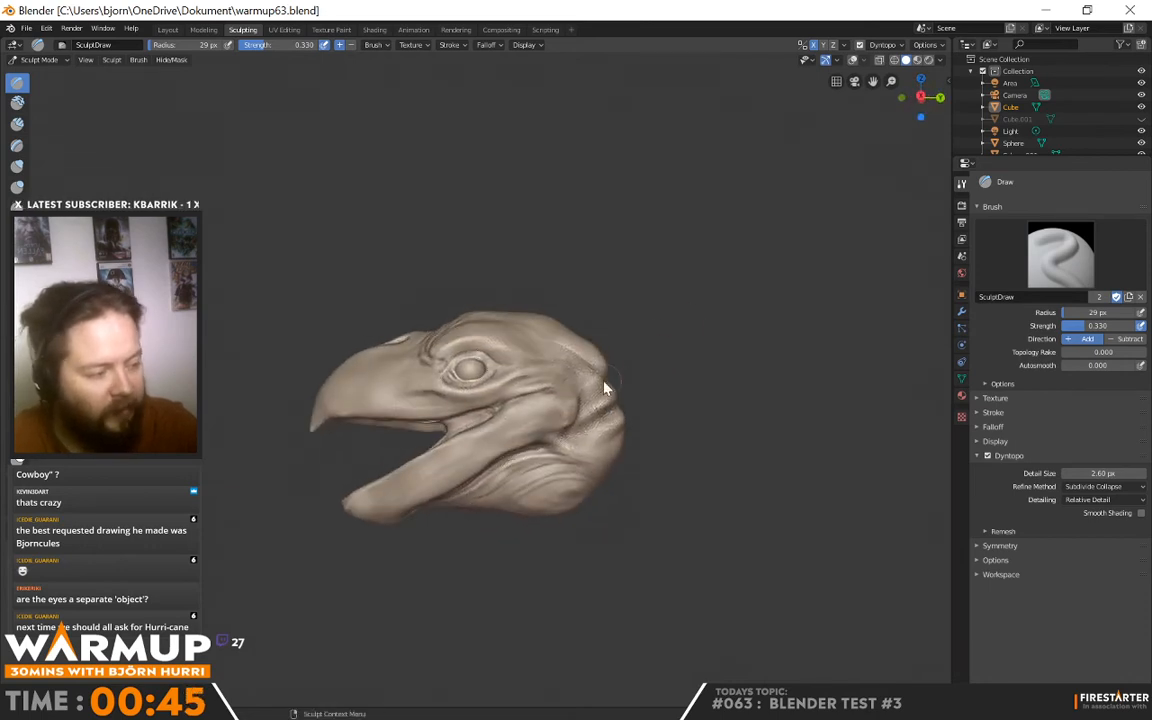
middle_click_drag(676, 386, 617, 404)
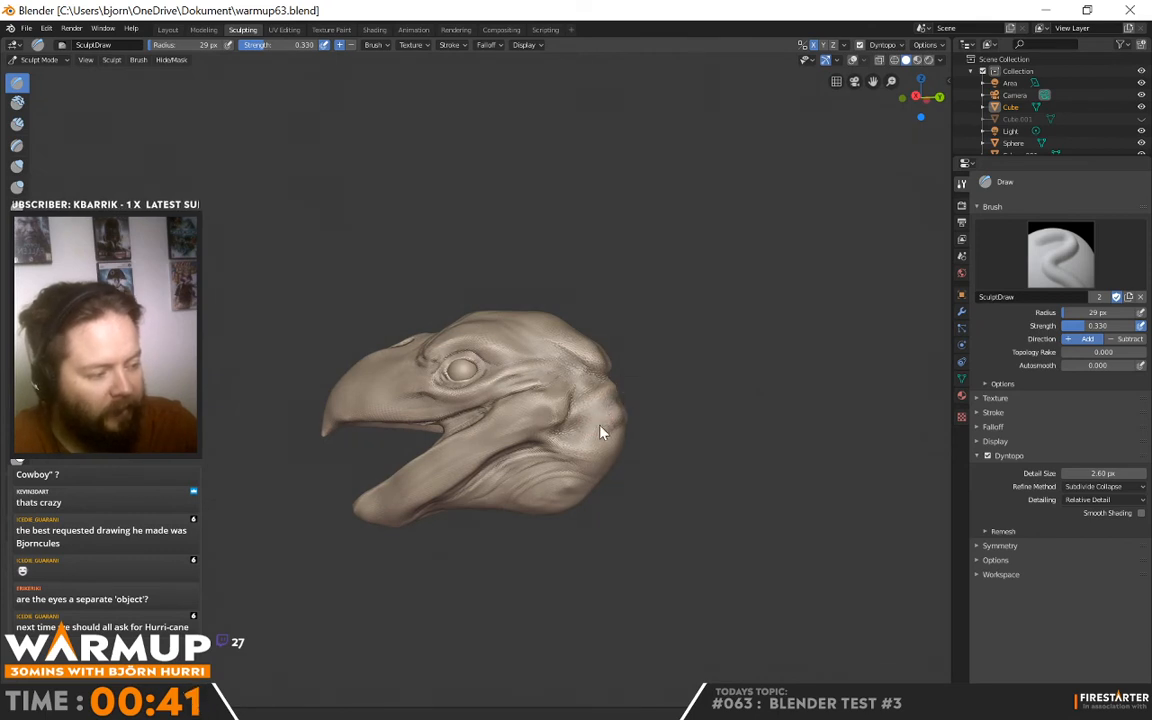
Set the Draw brush radius to 19 px and build up the brow wrinkles above the eye
mouse_move(600, 432)
middle_mouse_down()
mouse_move(666, 388)
mouse_move(640, 404)
mouse_move(702, 386)
mouse_move(607, 445)
mouse_move(620, 437)
middle_mouse_up()
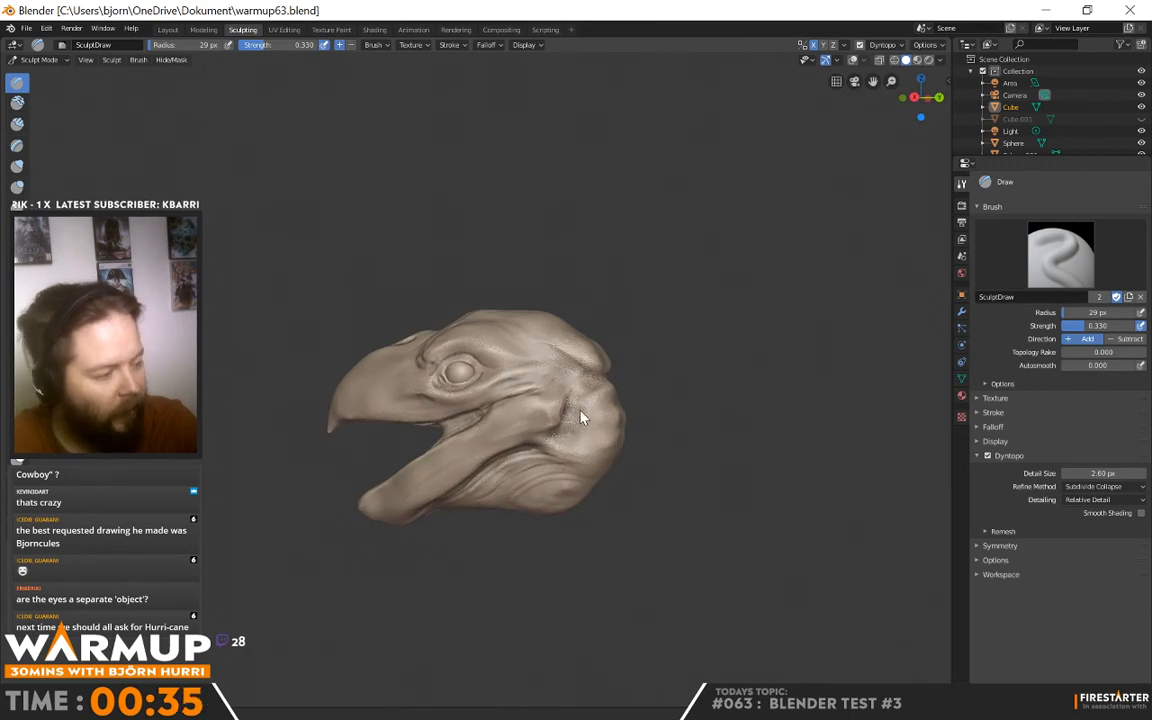
mouse_move(583, 417)
middle_mouse_down()
mouse_move(643, 404)
mouse_move(540, 417)
mouse_move(648, 386)
mouse_move(699, 414)
mouse_move(661, 388)
mouse_move(567, 430)
mouse_move(558, 411)
mouse_move(604, 406)
middle_mouse_up()
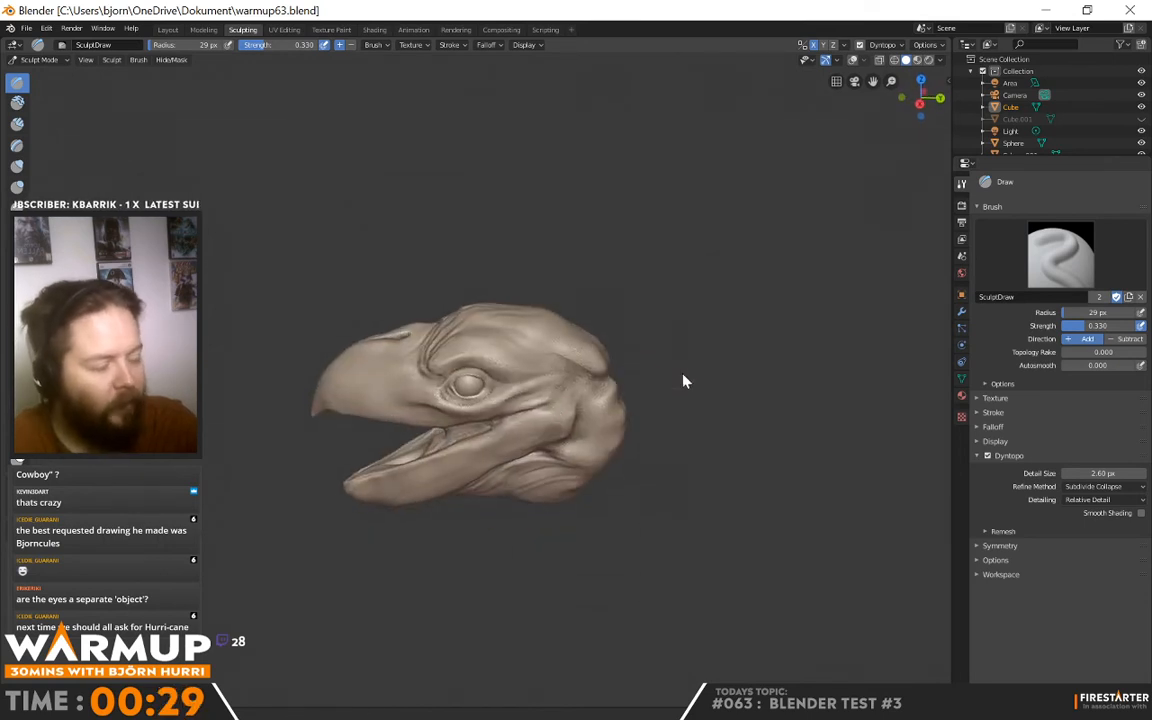
mouse_move(684, 381)
middle_mouse_down()
mouse_move(609, 391)
mouse_move(599, 345)
mouse_move(643, 399)
mouse_move(728, 406)
mouse_move(510, 349)
middle_mouse_up()
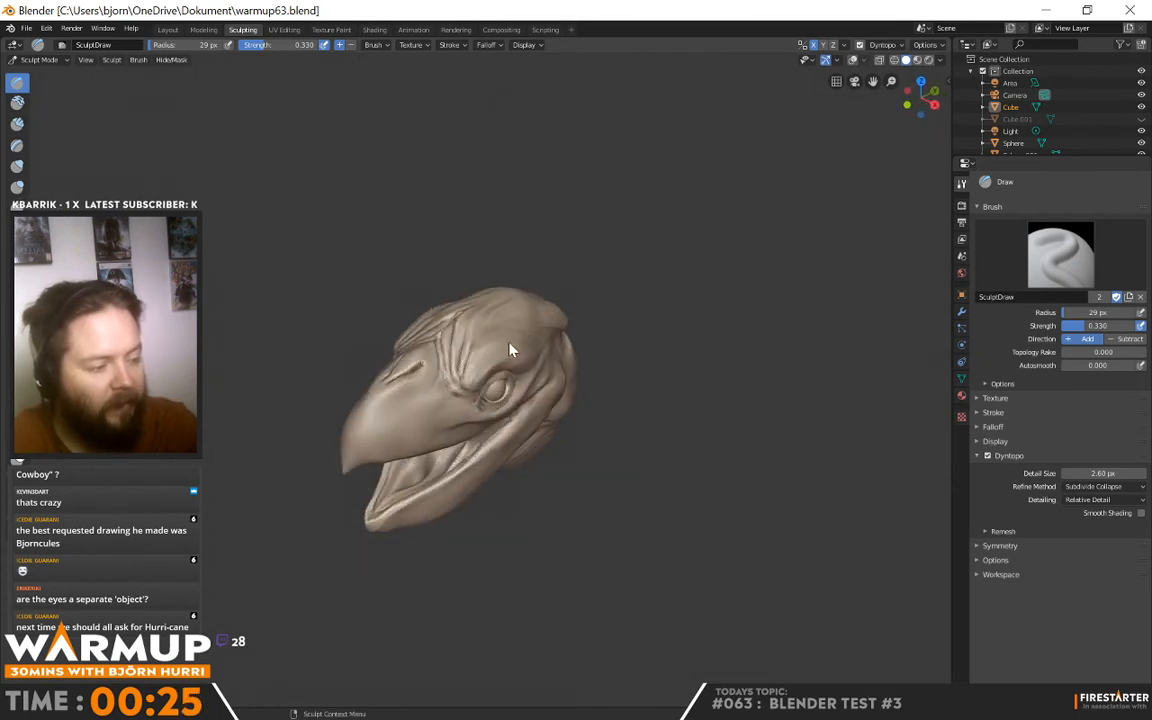
right_click(510, 349)
left_click_drag(462, 346, 478, 346)
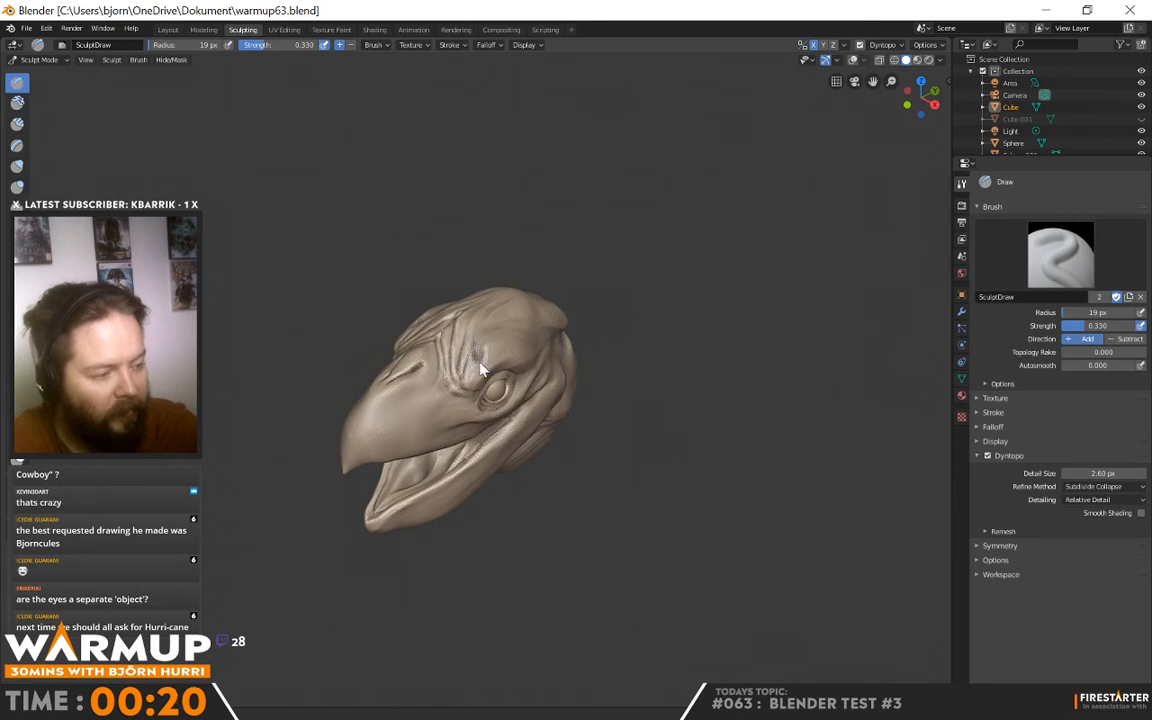
mouse_move(517, 331)
middle_mouse_down()
mouse_move(630, 314)
mouse_move(625, 284)
mouse_move(545, 334)
mouse_move(586, 337)
mouse_move(613, 307)
mouse_move(572, 376)
middle_mouse_up()
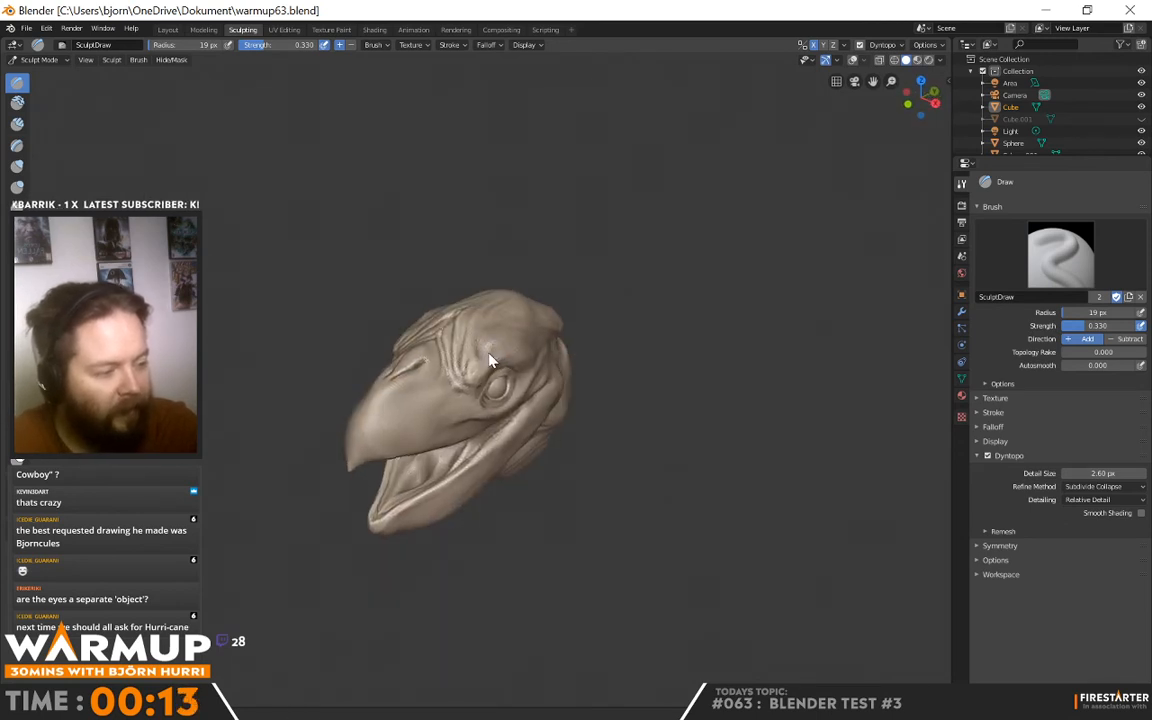
middle_click_drag(560, 327, 539, 405)
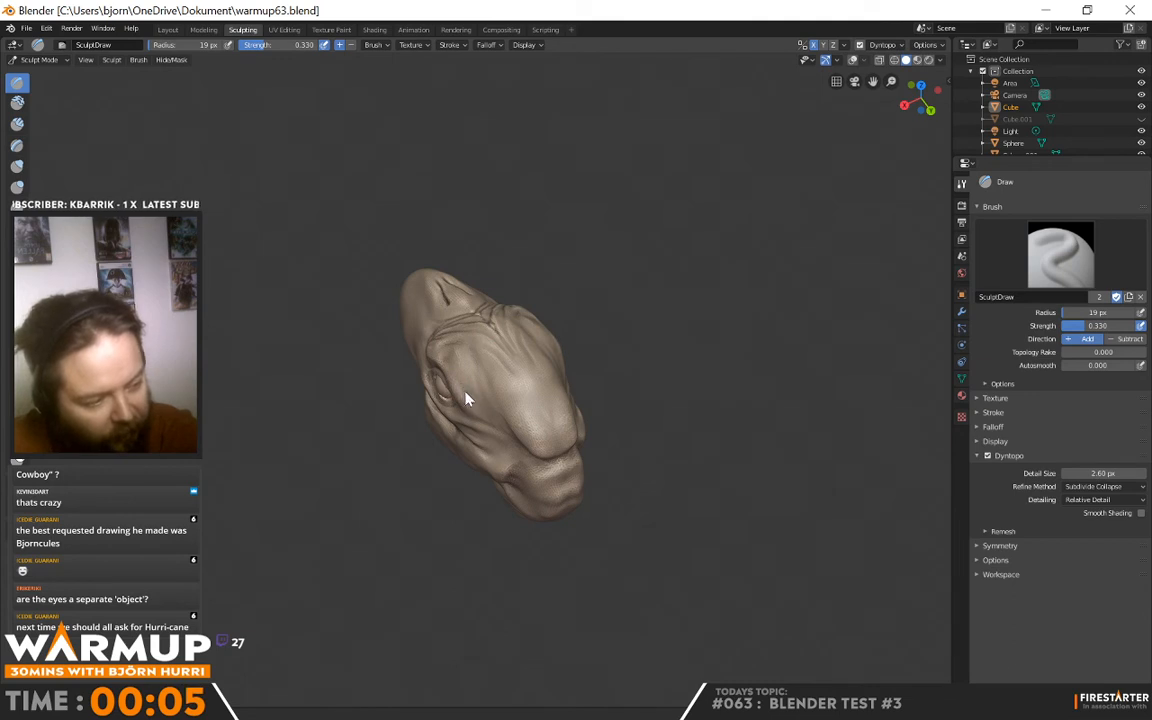
middle_click_drag(535, 378, 633, 332)
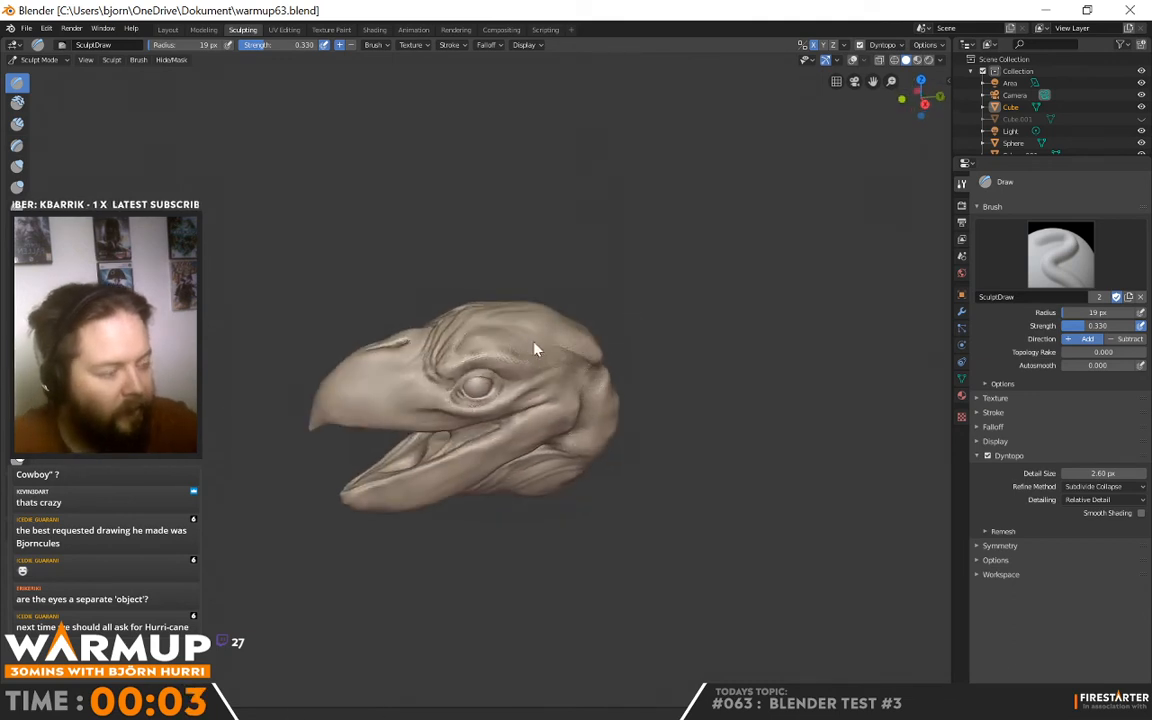
middle_click_drag(535, 350, 643, 319)
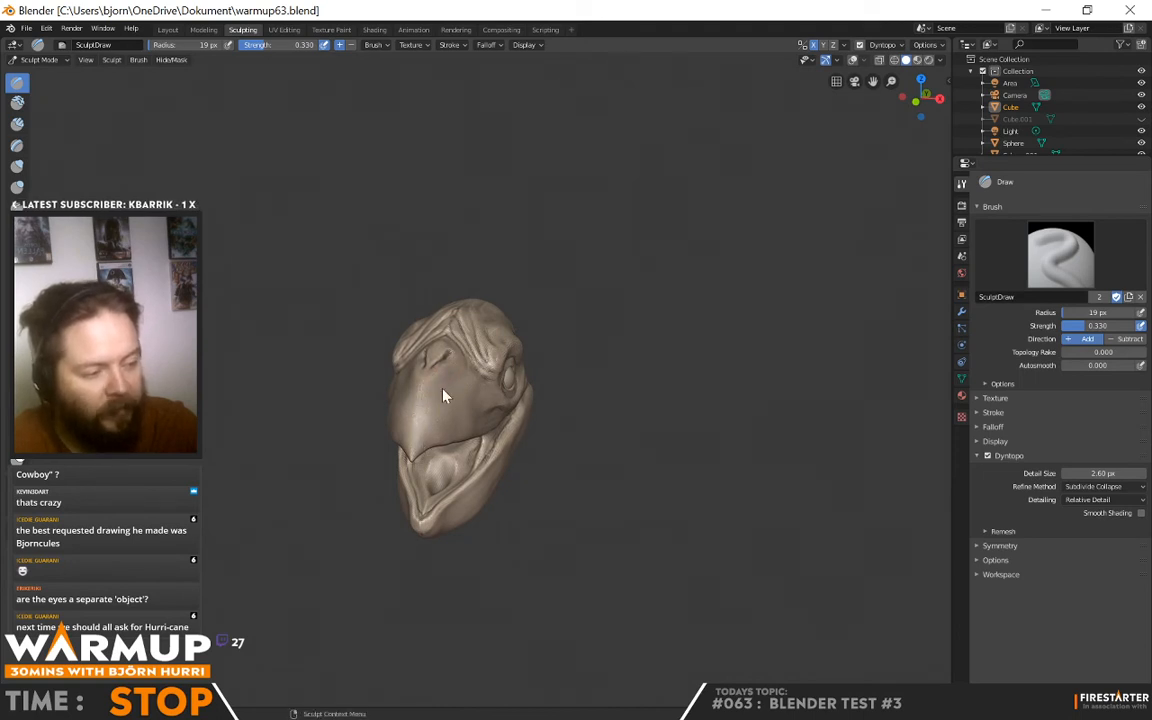
Sharpen the beak's central ridge and edges with the Pinch brush at 19 px and 0.500 strength, and save the file
key("p")
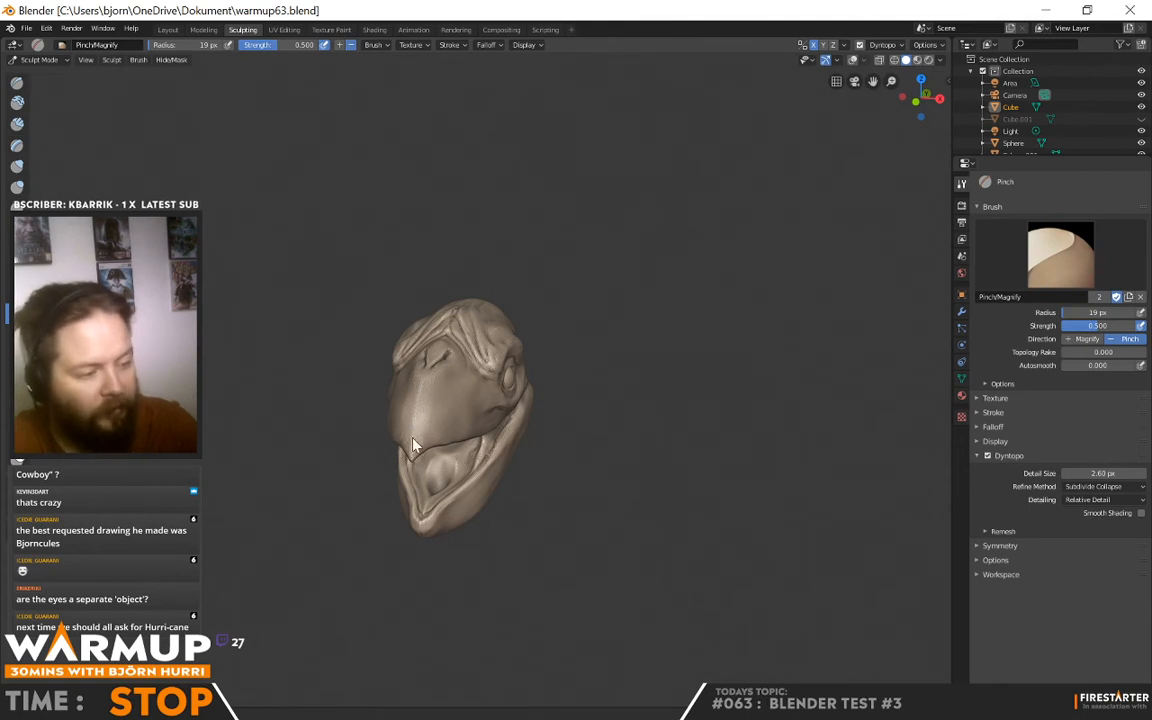
middle_click_drag(581, 391, 447, 409)
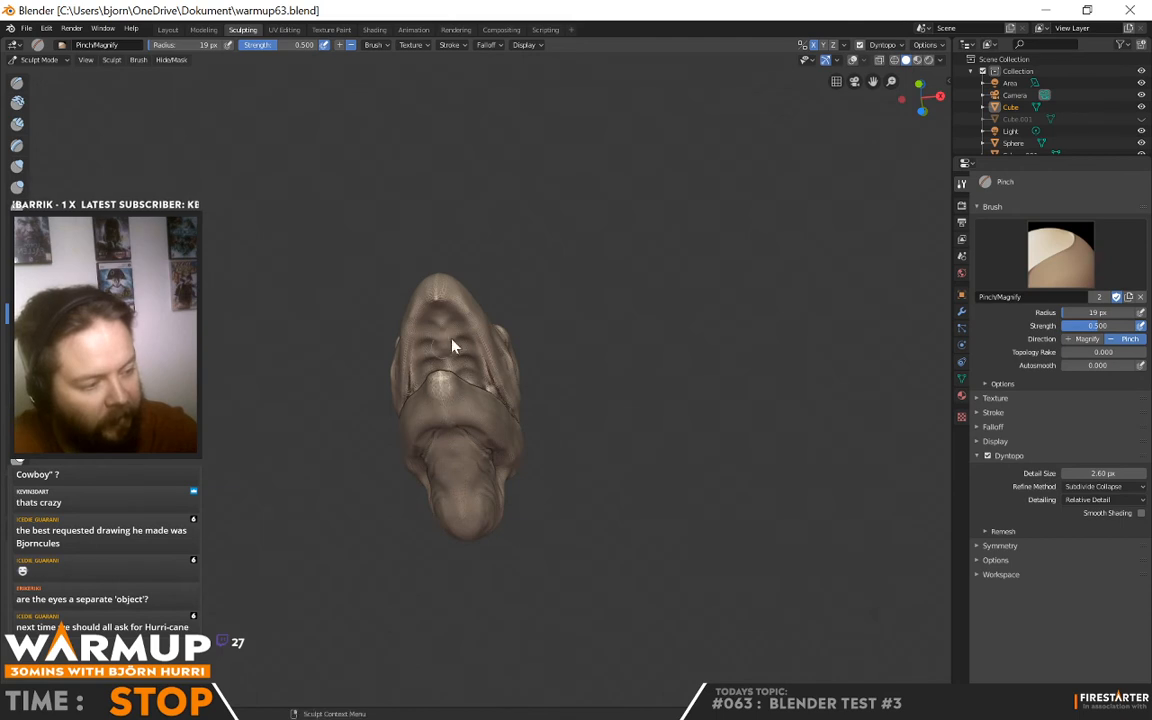
middle_click_drag(452, 345, 465, 489)
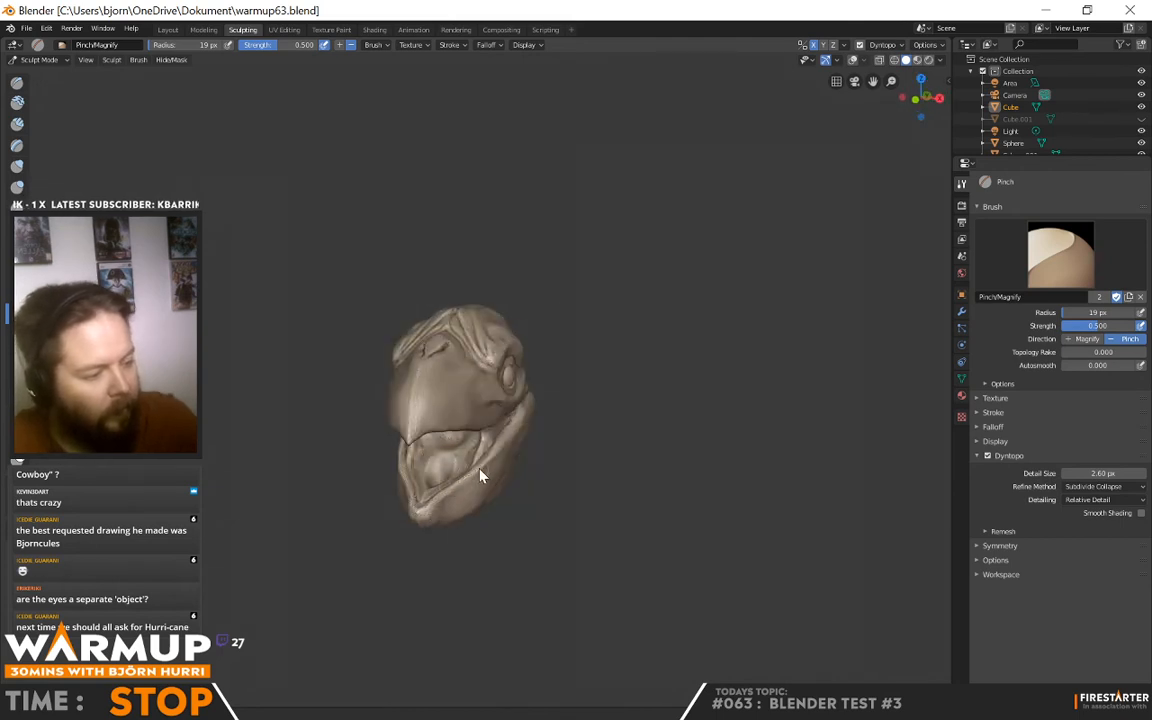
middle_click_drag(503, 452, 540, 327)
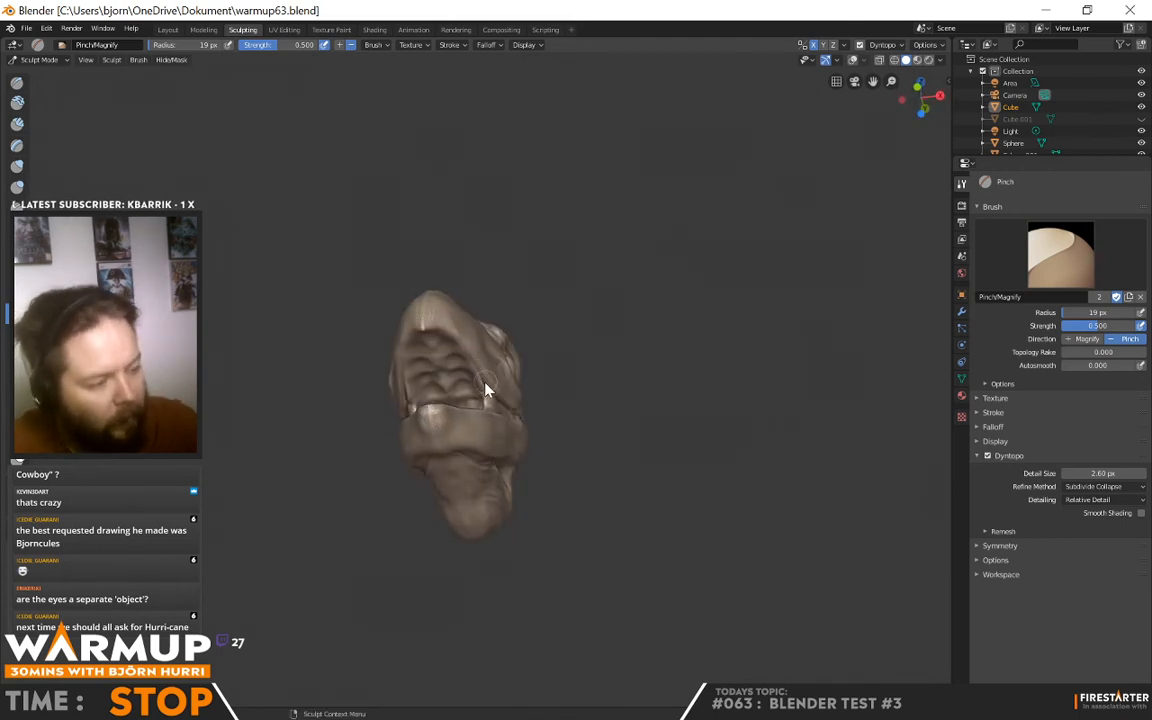
middle_click_drag(438, 333, 500, 462)
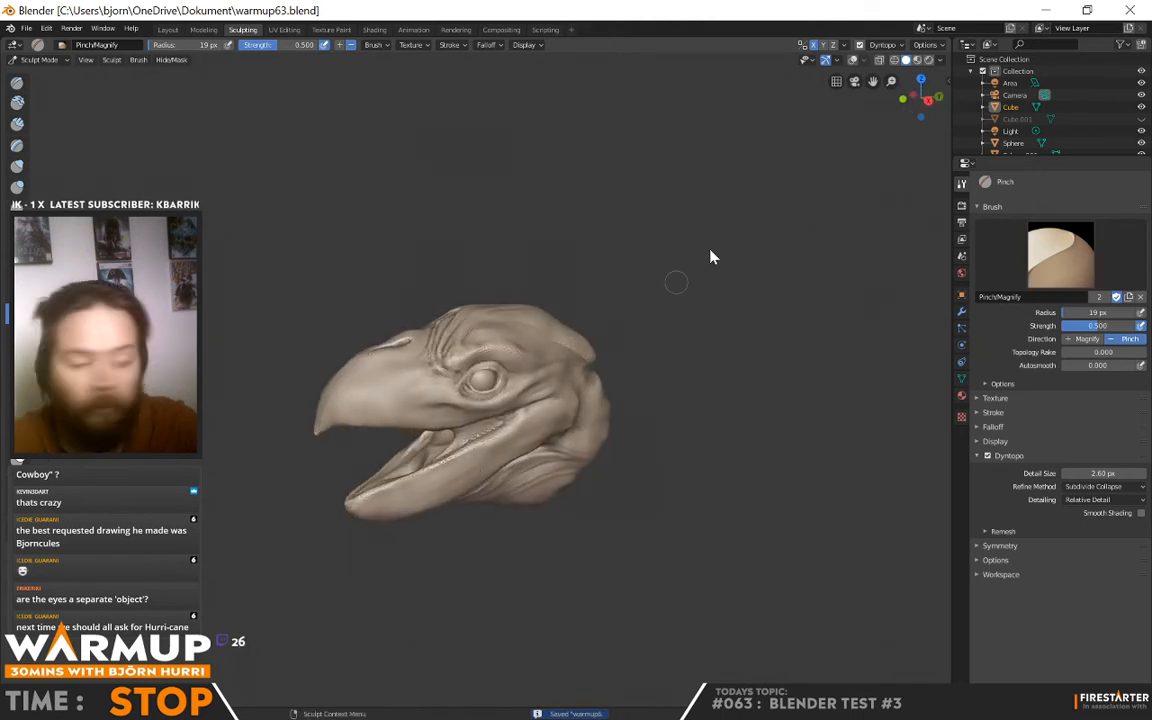
Preview the head in rendered shading, and switch to the Layout workspace to view it together with the lights and camera
left_click(929, 60)
mouse_move(602, 401)
middle_mouse_down()
mouse_move(562, 410)
mouse_move(725, 458)
mouse_move(703, 410)
mouse_move(537, 419)
mouse_move(478, 471)
mouse_move(635, 481)
mouse_move(688, 466)
middle_mouse_up()
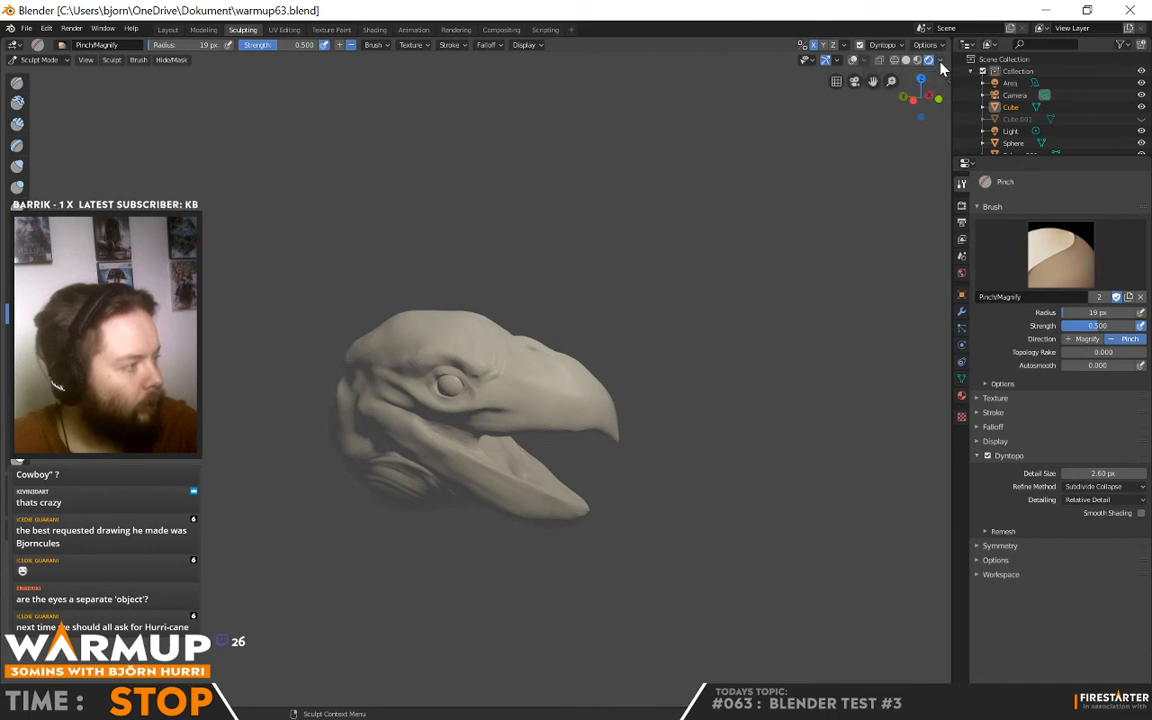
left_click(961, 311)
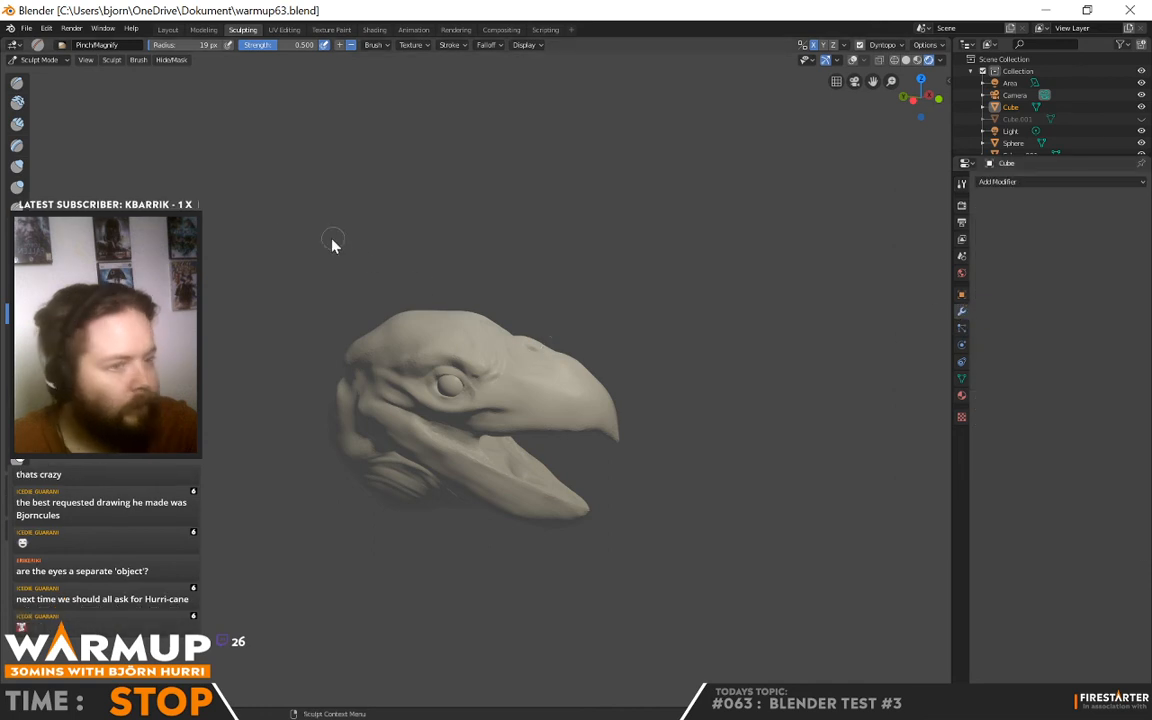
left_click(168, 29)
scroll(506, 310, "down", 5)
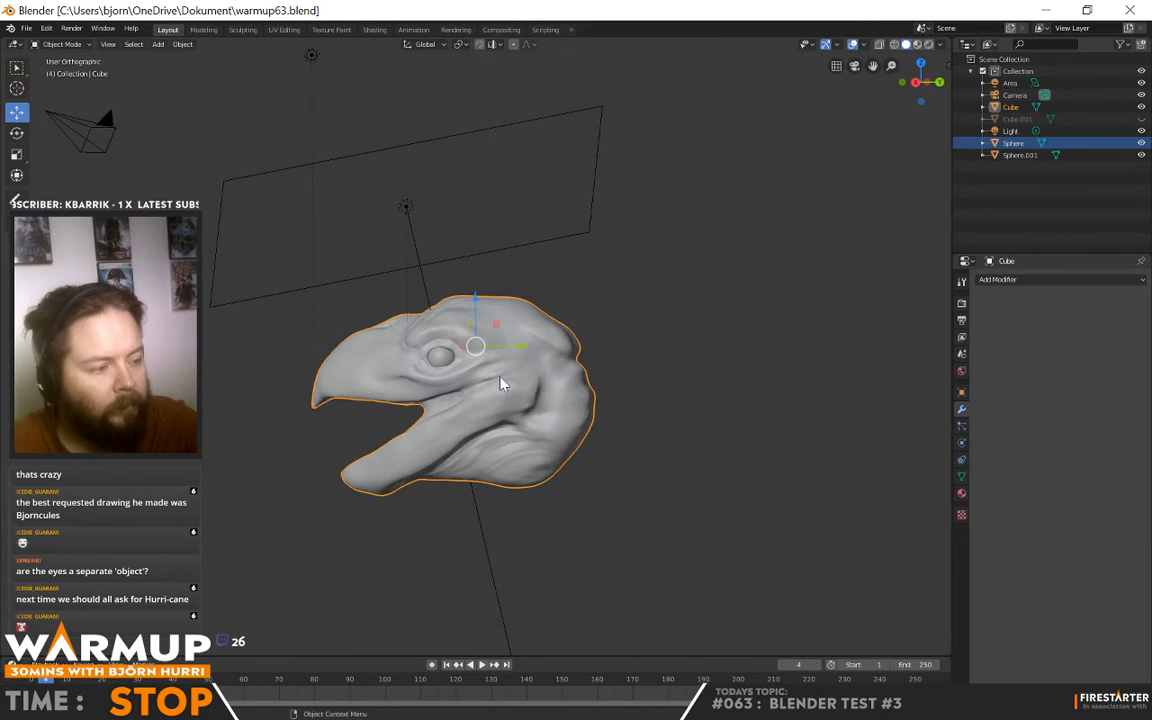
middle_click_drag(504, 383, 560, 437)
middle_click_drag(440, 478, 517, 463)
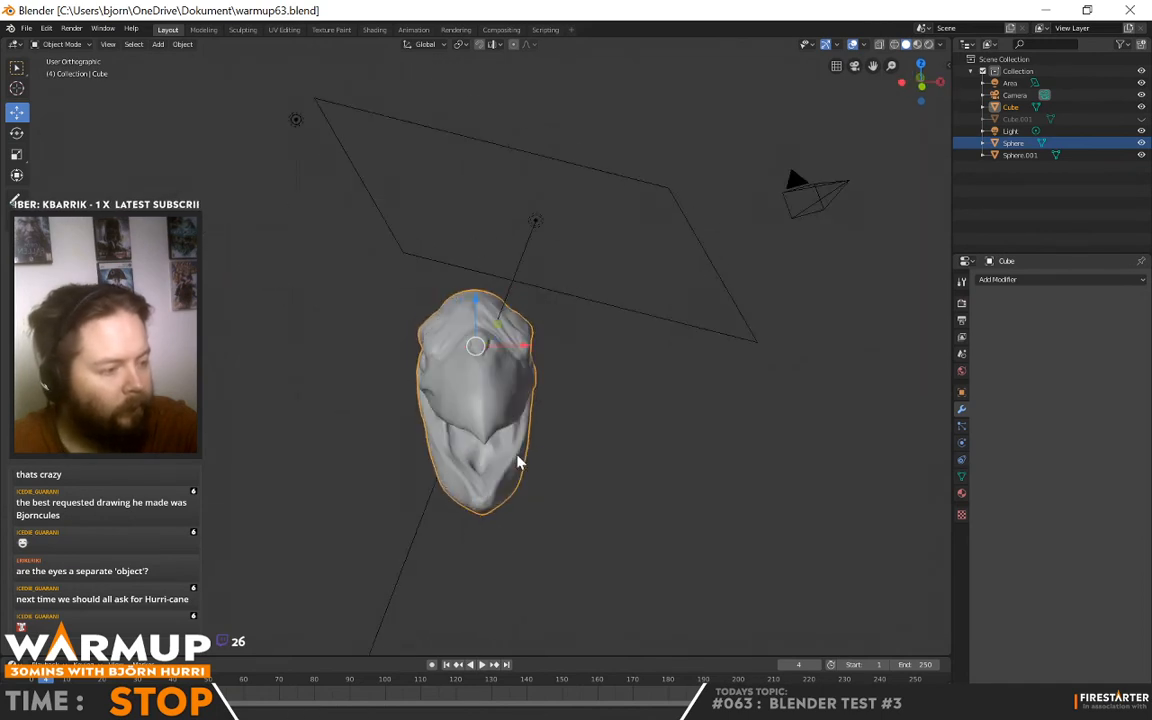
left_click(940, 44)
left_click(930, 128)
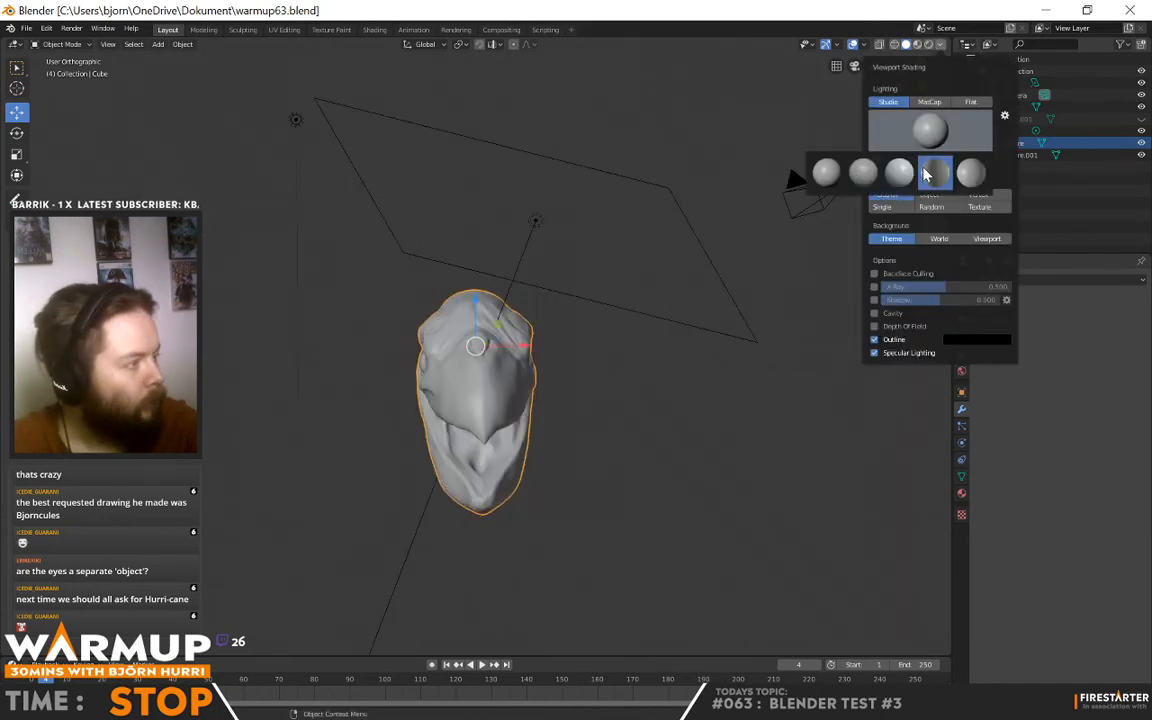
left_click(806, 466)
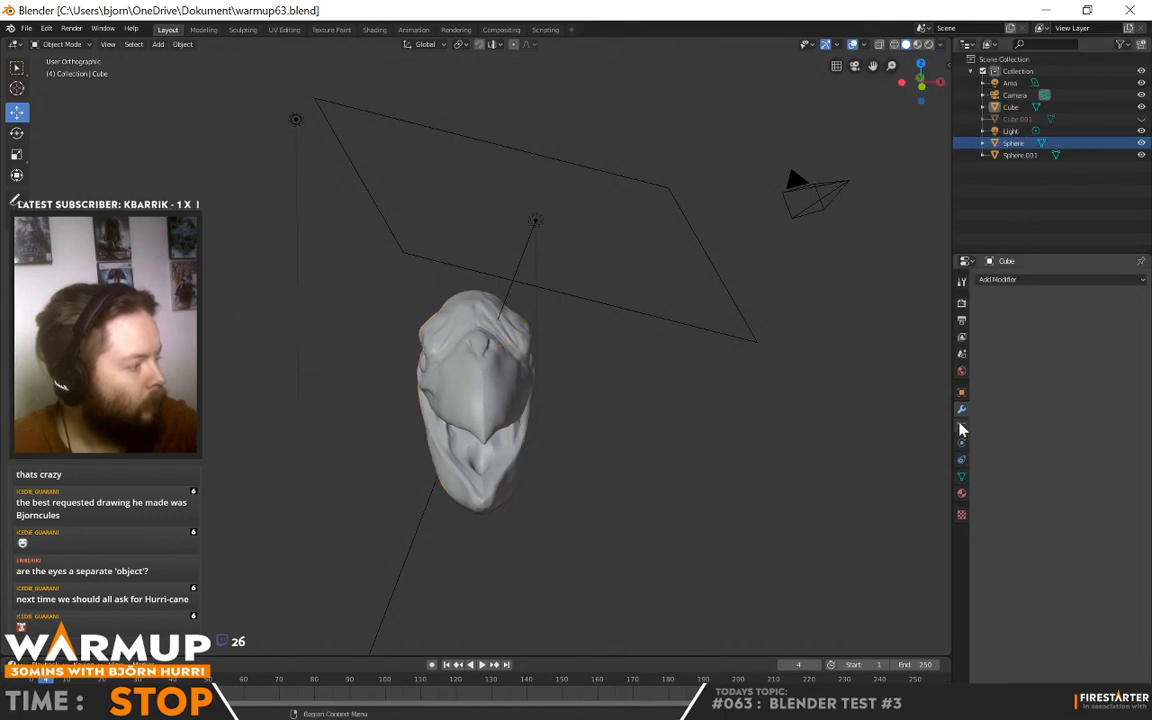
Select the creature head and add a new material to it
left_click(962, 494)
left_click(481, 404)
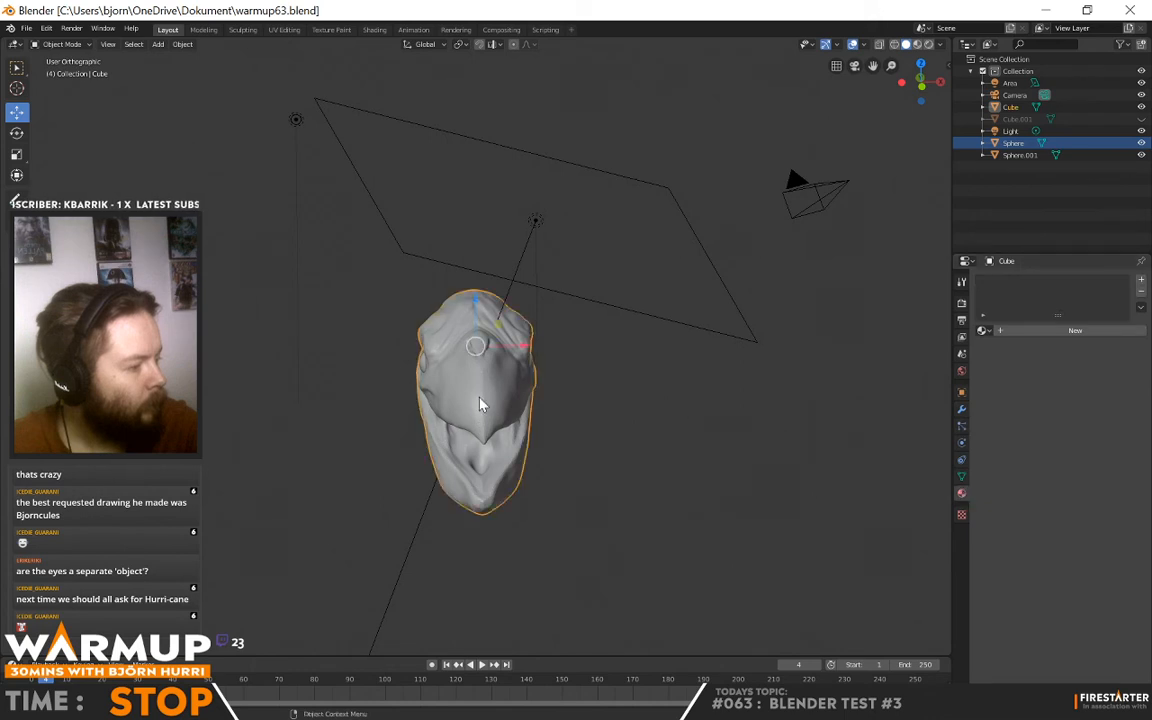
left_click(962, 477)
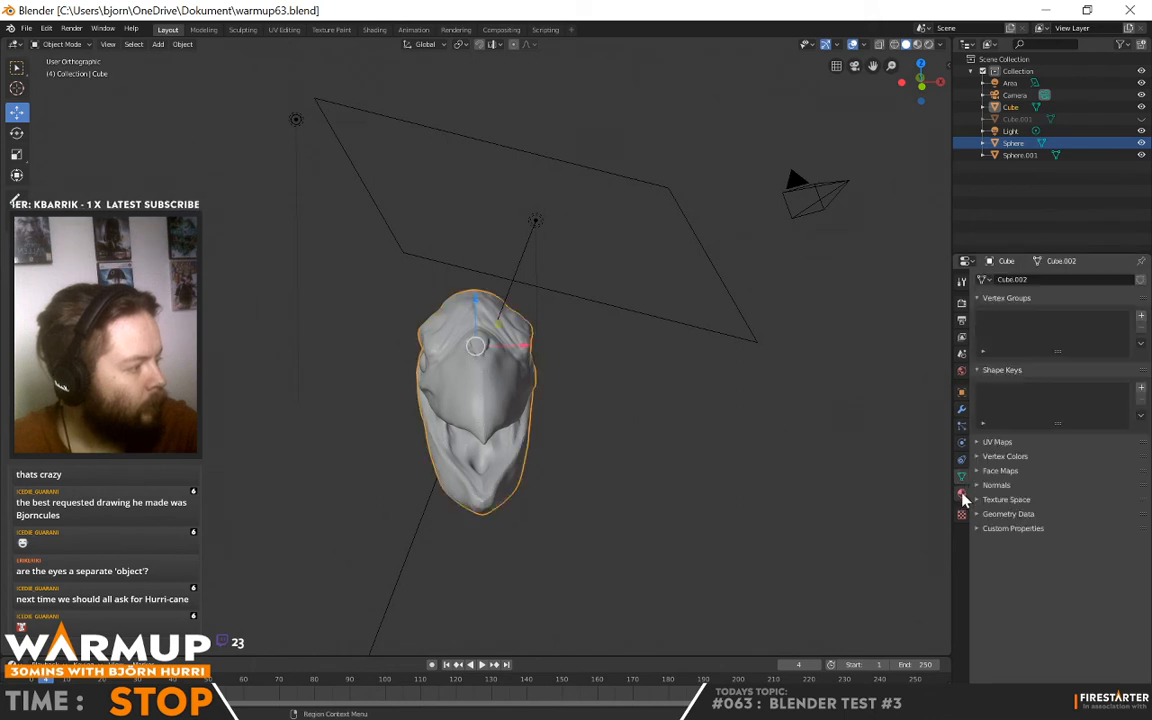
left_click(962, 494)
left_click(1075, 332)
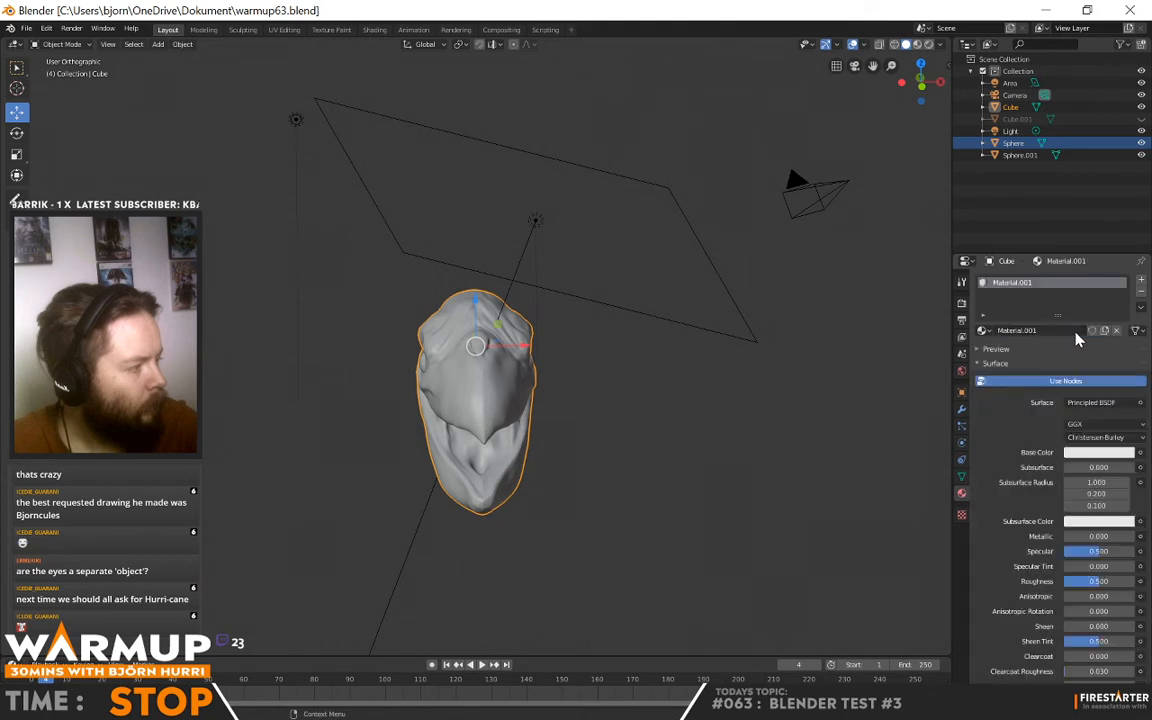
Set the material's base color to a dark brown with hue 0.086 and saturation 0.544
left_click(1093, 458)
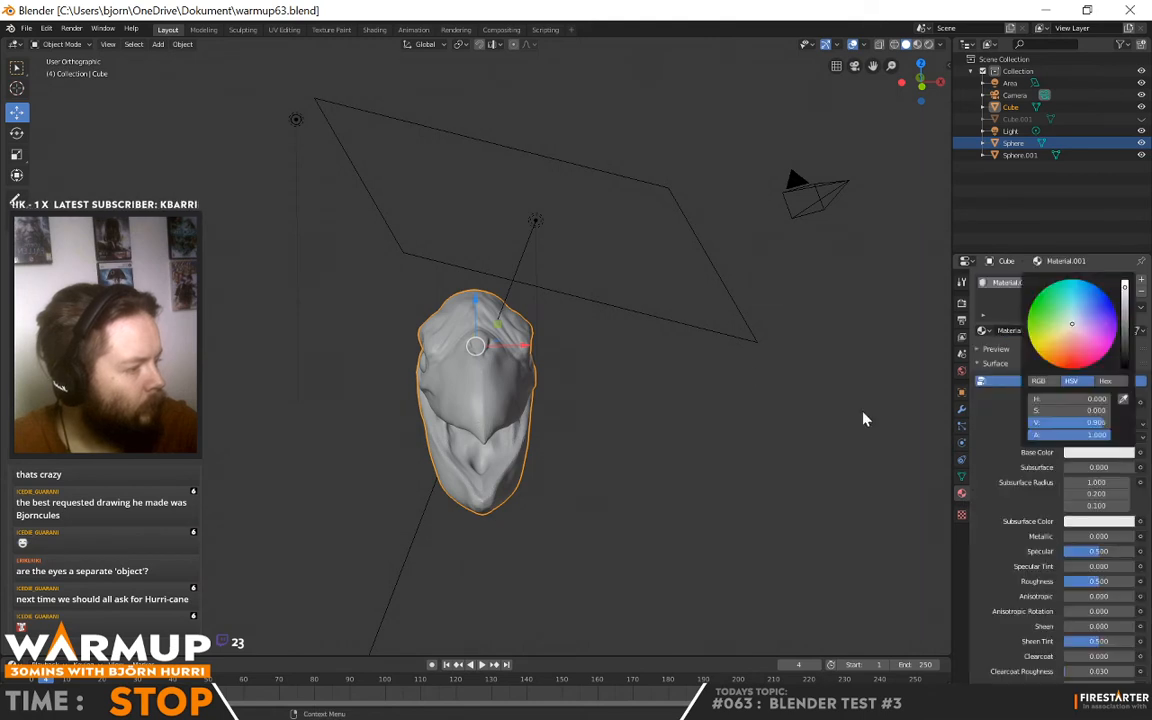
left_click(1105, 460)
left_click(1066, 348)
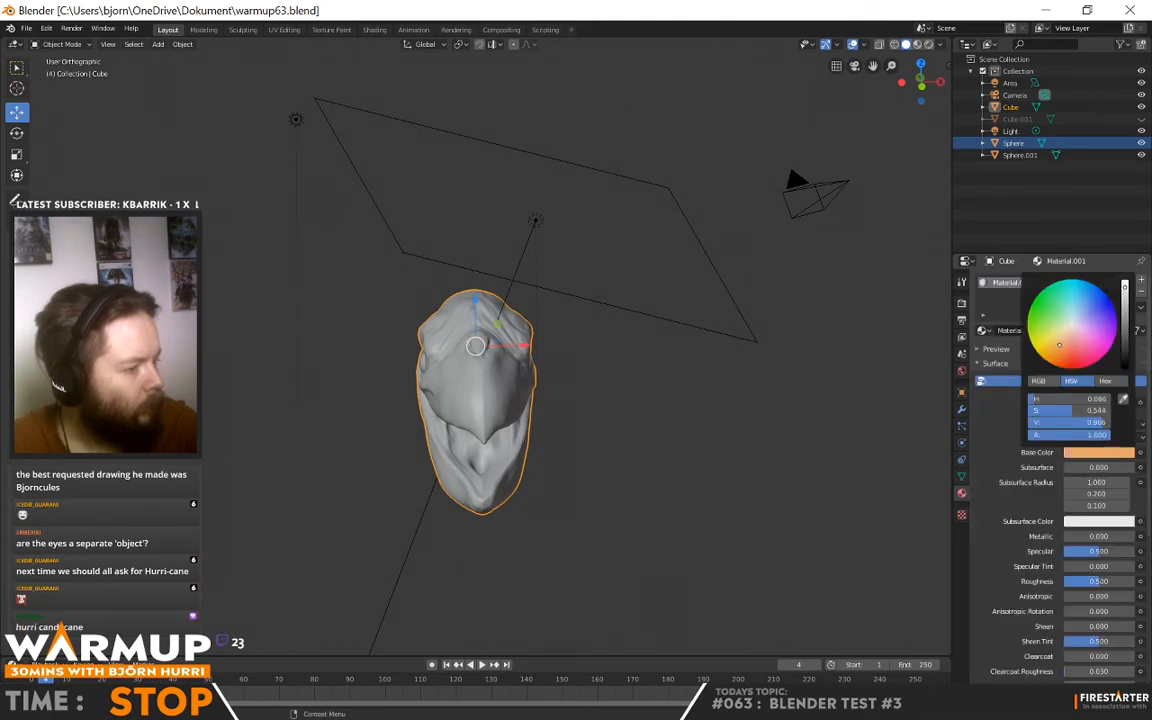
left_click(1125, 338)
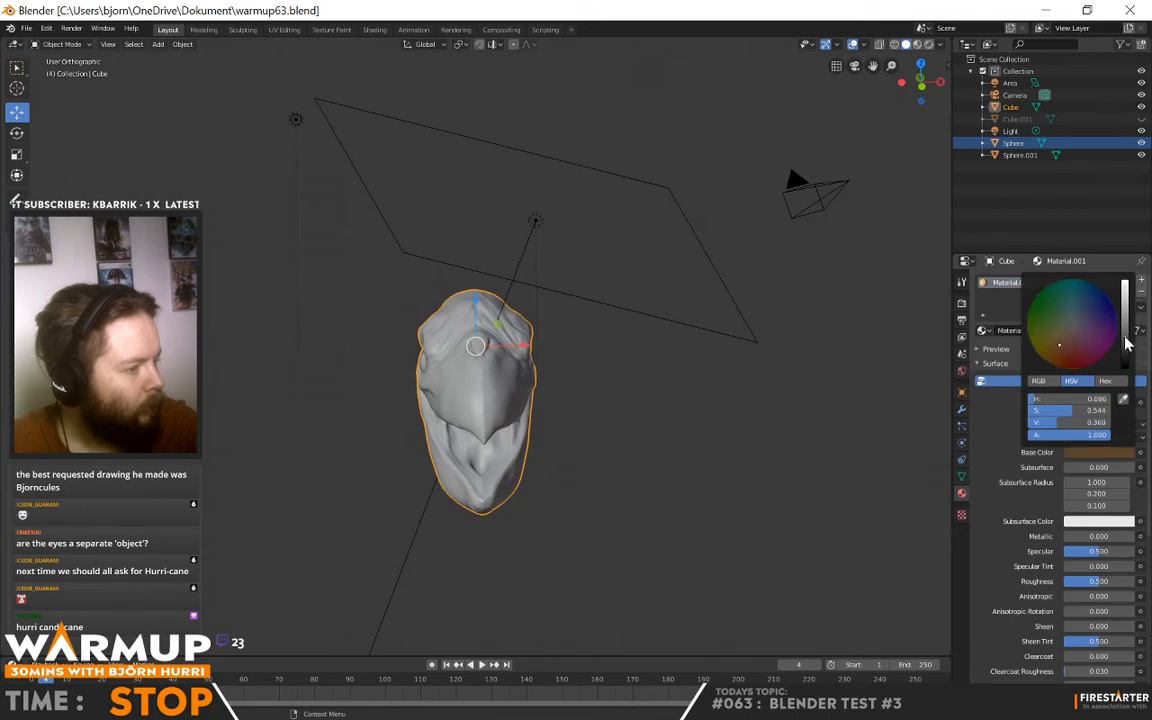
left_click(1125, 342)
Display the brown head in rendered viewport shading and deselect it
left_click(917, 44)
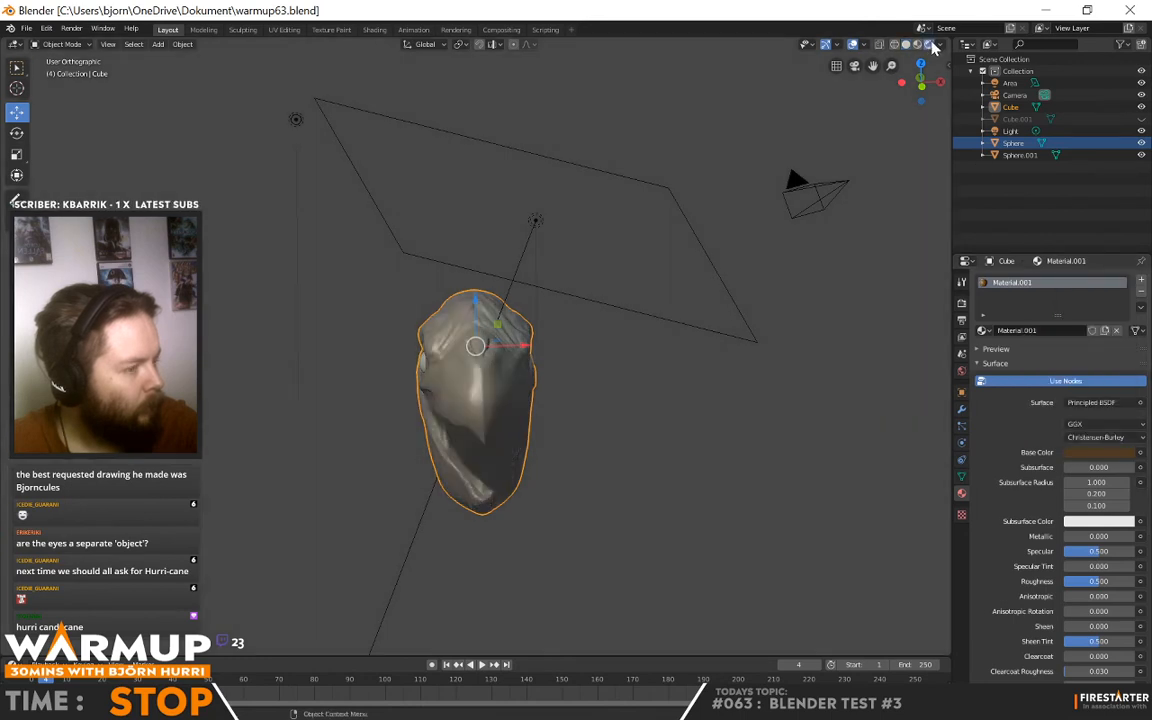
mouse_move(602, 404)
middle_mouse_down()
mouse_move(730, 391)
mouse_move(545, 378)
mouse_move(437, 386)
mouse_move(656, 386)
mouse_move(746, 407)
mouse_move(746, 386)
mouse_move(707, 386)
mouse_move(751, 396)
mouse_move(584, 417)
mouse_move(684, 437)
mouse_move(746, 483)
mouse_move(714, 431)
mouse_move(759, 414)
mouse_move(751, 440)
mouse_move(568, 431)
mouse_move(658, 437)
mouse_move(648, 404)
middle_mouse_up()
left_click(688, 405)
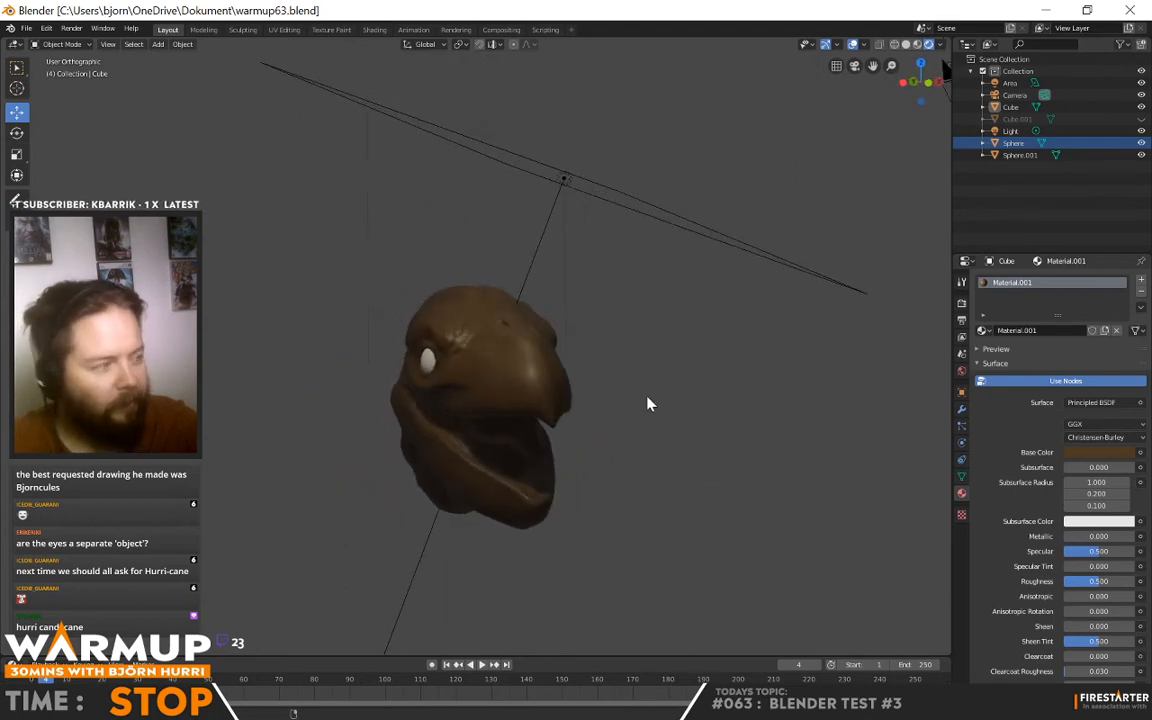
Show the hidden Cube.001 slab above the head to check its shadow, and hide it again
left_click(1141, 119)
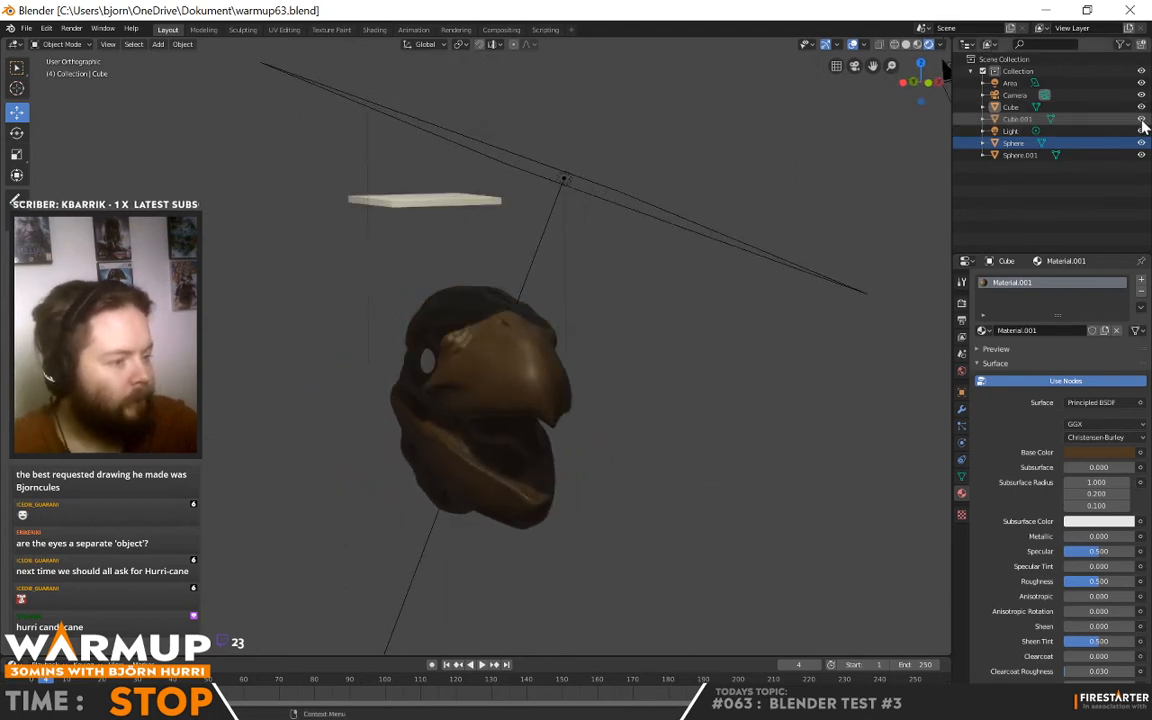
middle_click_drag(640, 230, 733, 244)
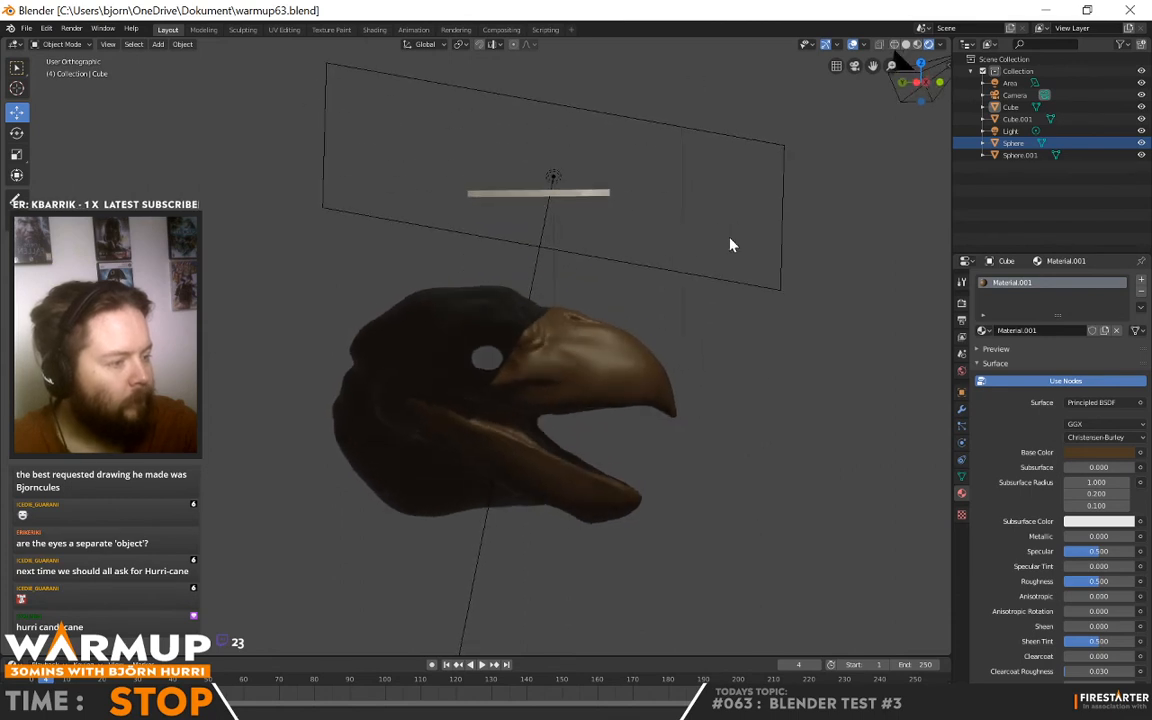
left_click(1141, 119)
middle_click_drag(870, 300, 607, 368)
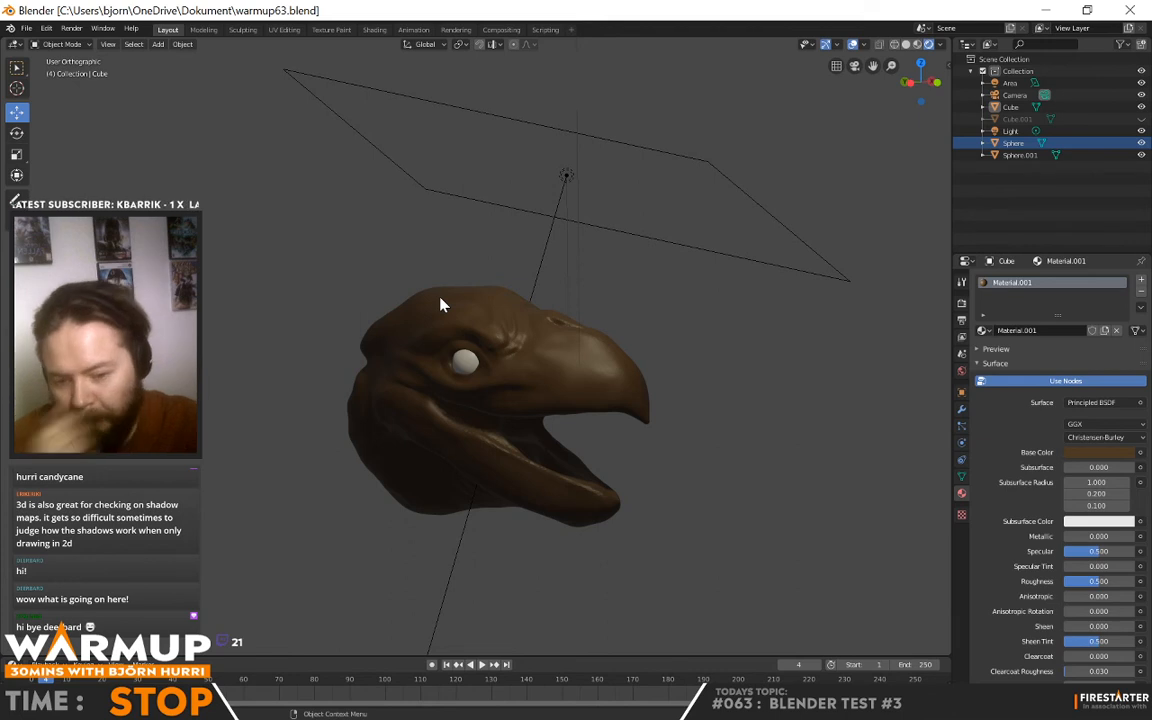
Save the beaked head file and open the recent file head.blend
middle_click_drag(276, 187, 498, 360)
key("ctrl+s")
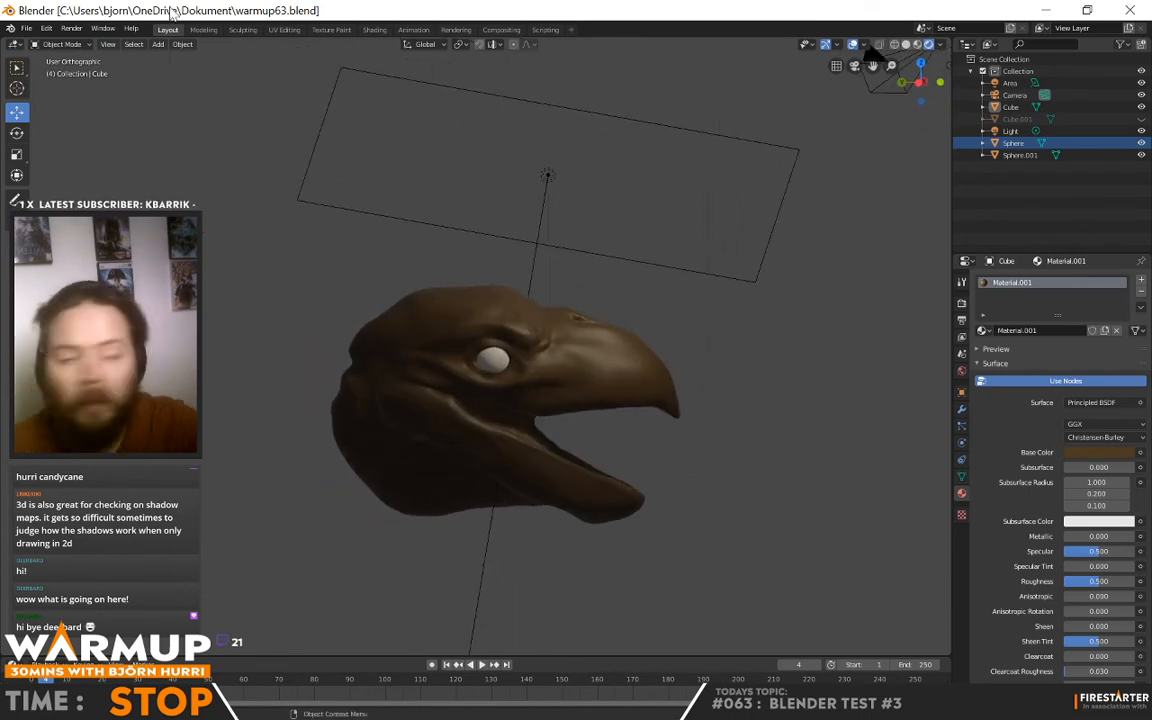
left_click(26, 28)
mouse_move(68, 71)
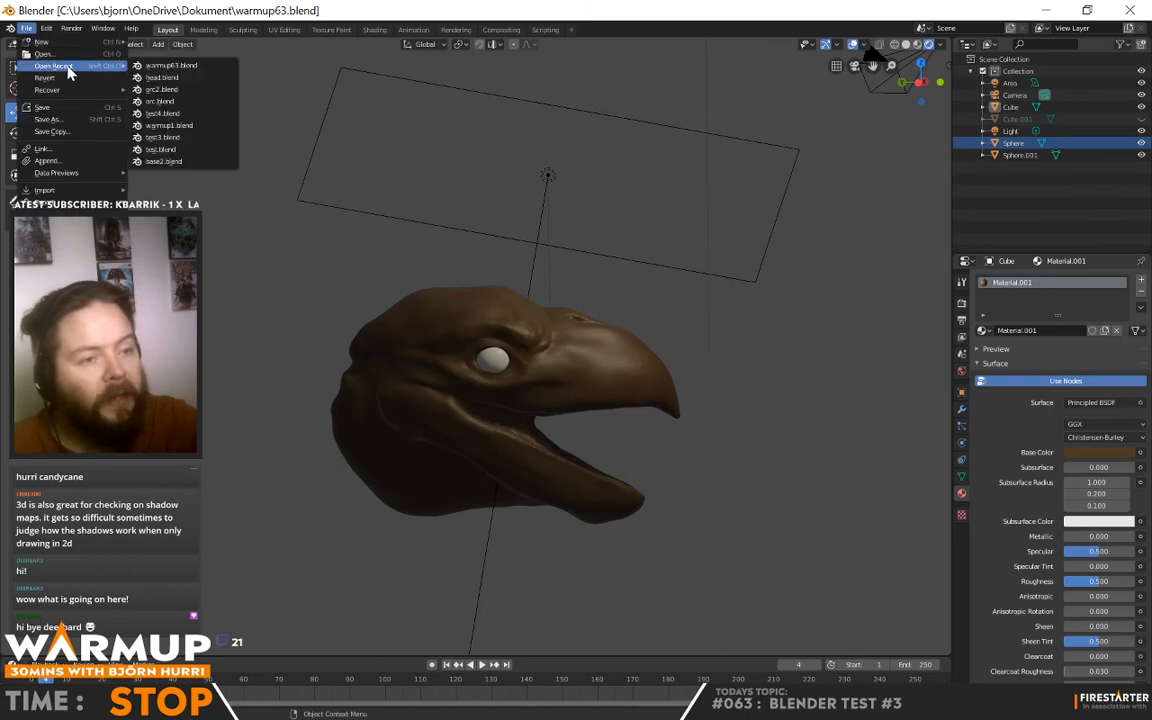
left_click(186, 77)
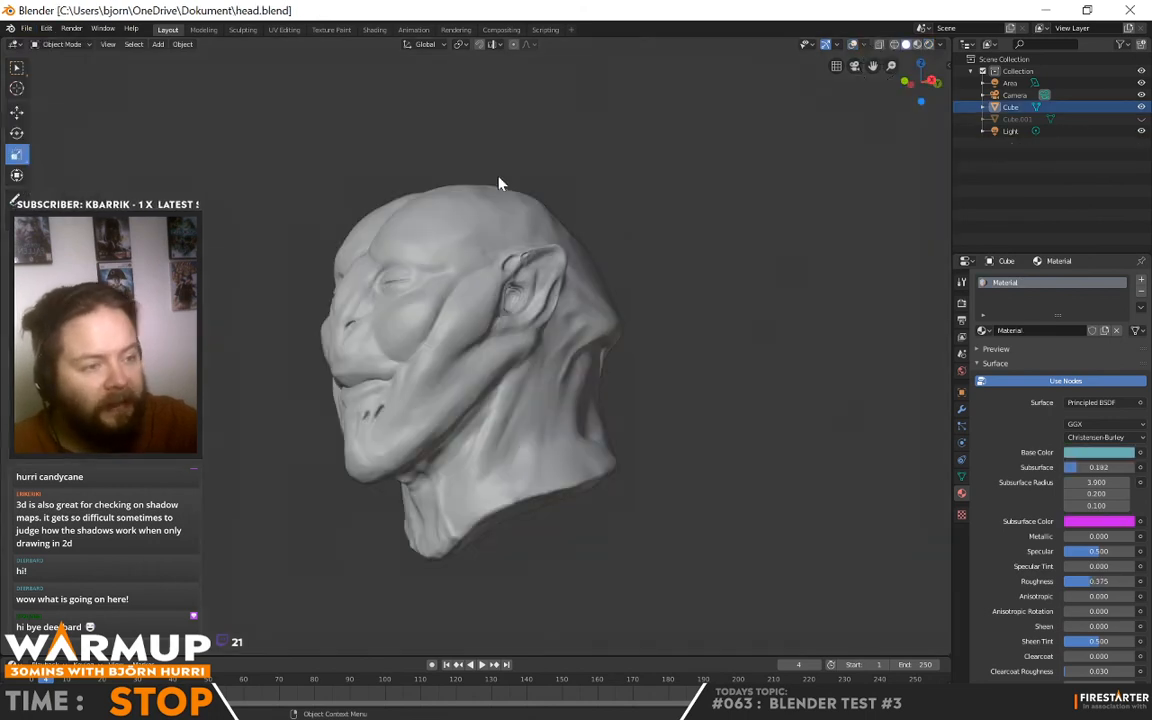
Examine the humanoid head from several angles in rendered shading to see its subsurface skin material
mouse_move(450, 165)
middle_mouse_down()
mouse_move(591, 430)
mouse_move(650, 455)
mouse_move(676, 496)
mouse_move(527, 463)
mouse_move(519, 451)
mouse_move(399, 450)
mouse_move(576, 437)
mouse_move(540, 432)
middle_mouse_up()
scroll(549, 342, "up", 3)
mouse_move(549, 342)
middle_mouse_down()
mouse_move(584, 381)
mouse_move(676, 411)
mouse_move(681, 368)
mouse_move(566, 382)
middle_mouse_up()
mouse_move(530, 393)
middle_mouse_down()
mouse_move(375, 393)
mouse_move(320, 355)
mouse_move(277, 397)
mouse_move(450, 413)
middle_mouse_up()
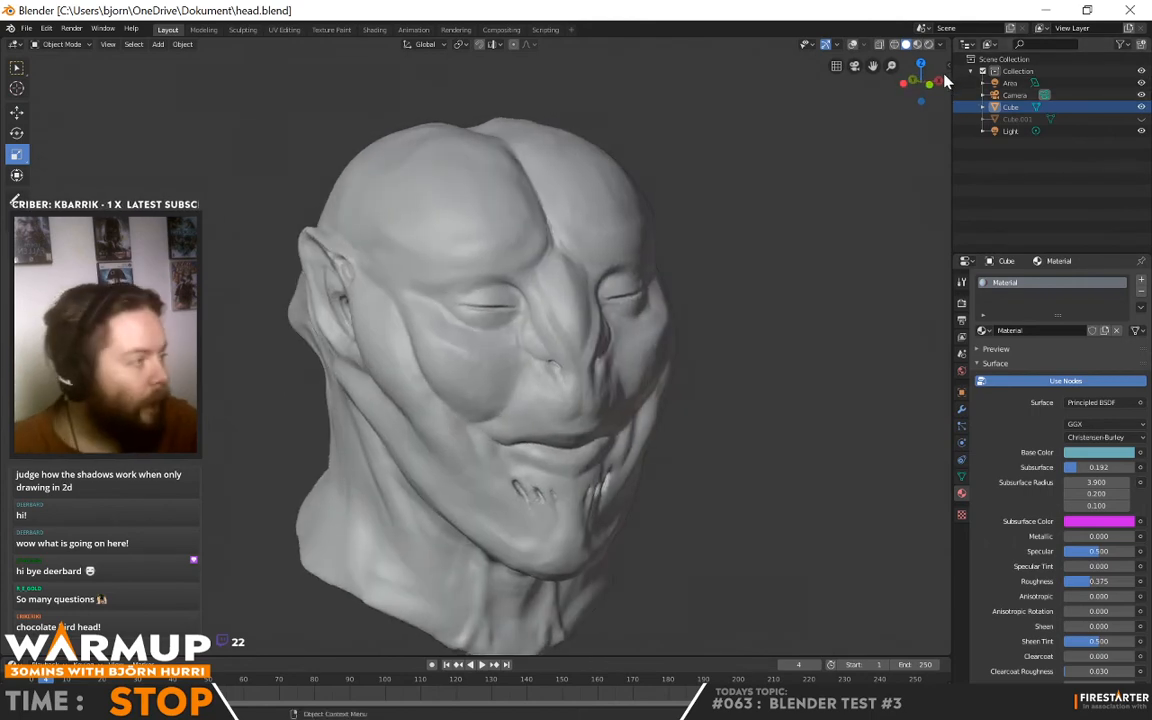
left_click(929, 44)
mouse_move(573, 368)
middle_mouse_down()
mouse_move(751, 375)
mouse_move(684, 318)
mouse_move(597, 309)
mouse_move(568, 319)
mouse_move(543, 363)
mouse_move(354, 398)
mouse_move(303, 430)
mouse_move(267, 411)
mouse_move(347, 442)
mouse_move(470, 436)
mouse_move(548, 404)
mouse_move(555, 417)
mouse_move(594, 417)
mouse_move(598, 393)
mouse_move(676, 404)
mouse_move(571, 368)
mouse_move(625, 357)
mouse_move(529, 332)
mouse_move(625, 303)
mouse_move(723, 327)
mouse_move(579, 355)
middle_mouse_up()
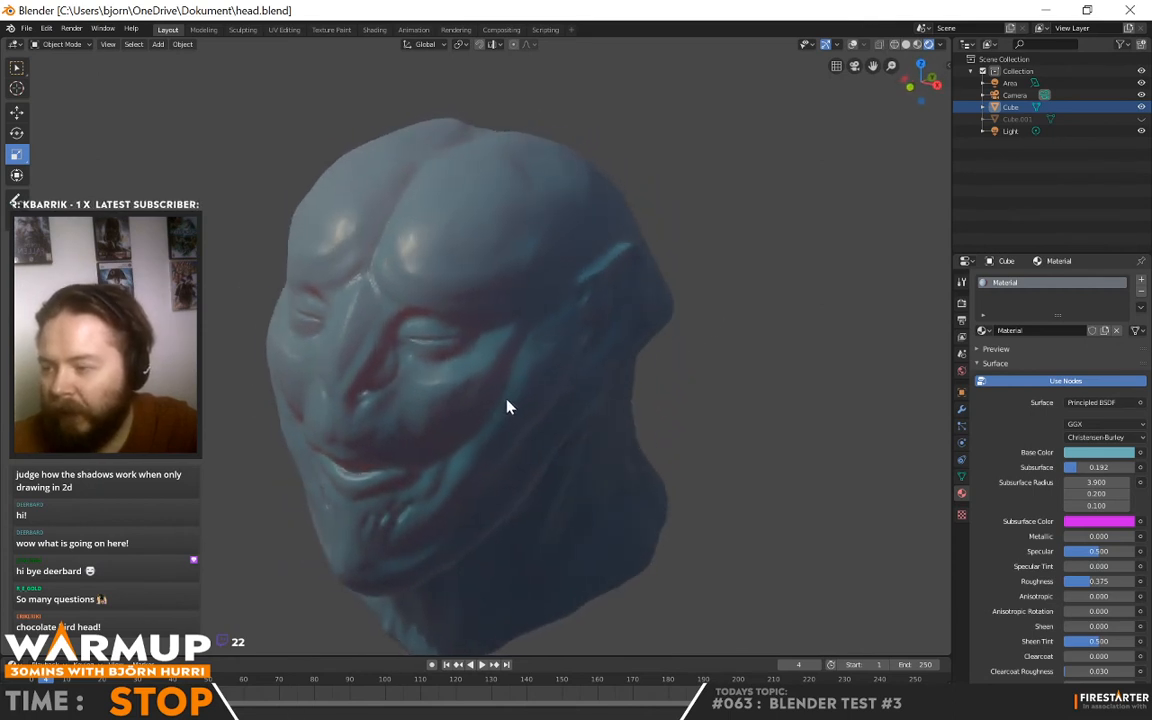
mouse_move(509, 406)
middle_mouse_down()
mouse_move(459, 420)
mouse_move(535, 399)
mouse_move(607, 414)
mouse_move(553, 386)
mouse_move(564, 318)
mouse_move(543, 375)
mouse_move(465, 360)
mouse_move(476, 347)
mouse_move(456, 326)
mouse_move(424, 363)
mouse_move(476, 404)
mouse_move(584, 417)
mouse_move(595, 405)
middle_mouse_up()
Reopen the recent file warmup63.blend and view the beaked head from the side
left_click(28, 28)
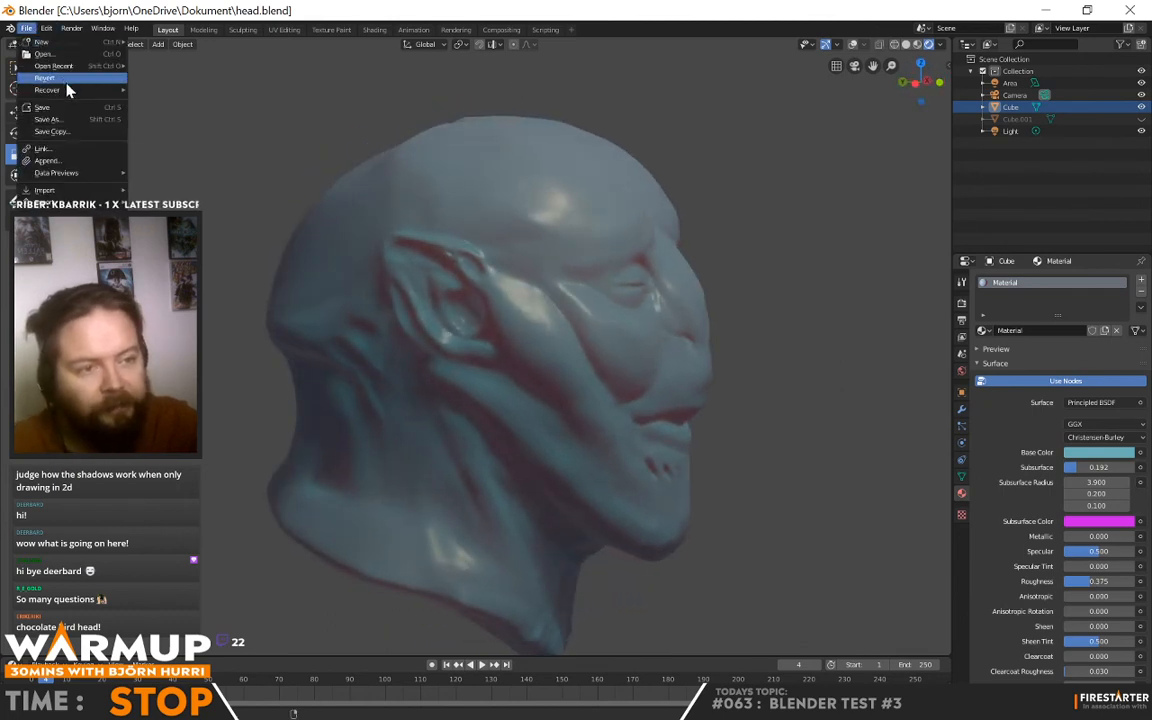
mouse_move(85, 97)
mouse_move(80, 66)
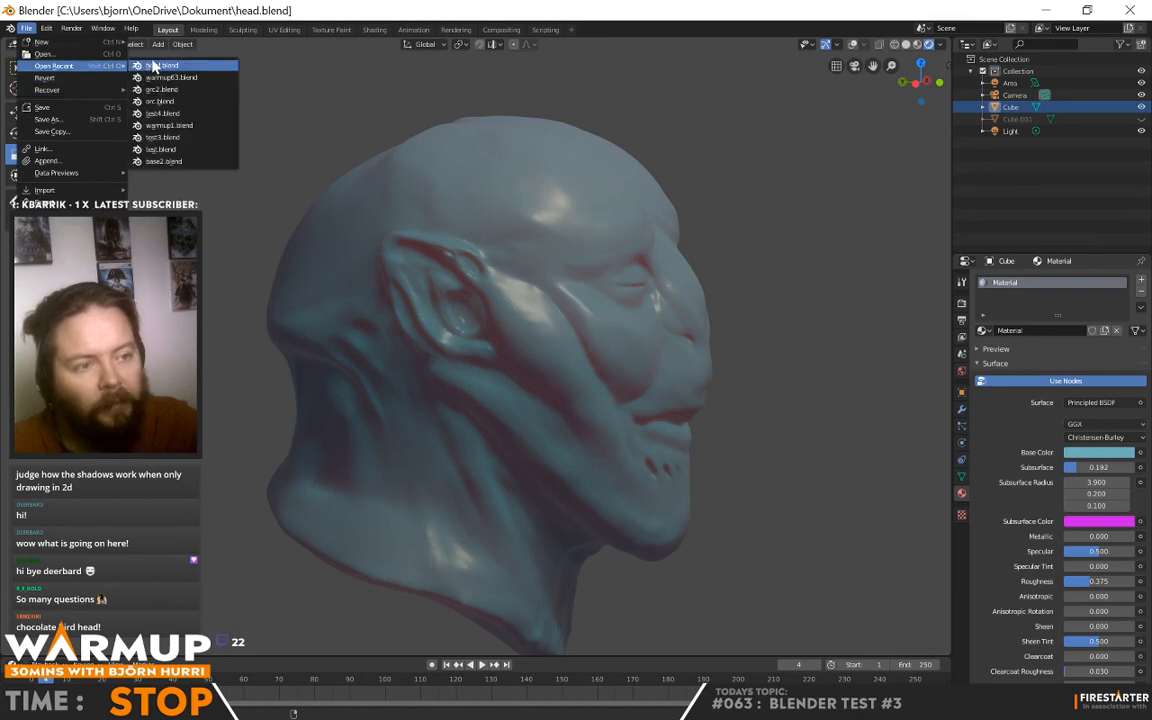
left_click(188, 77)
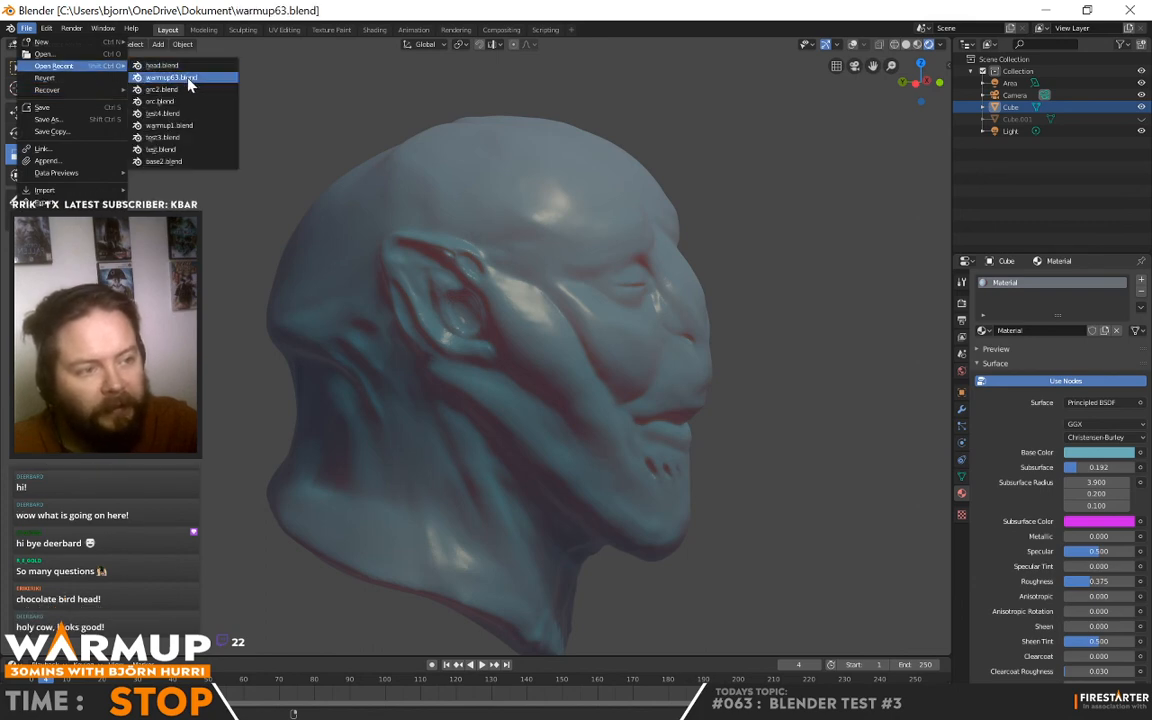
middle_click_drag(334, 386, 660, 467)
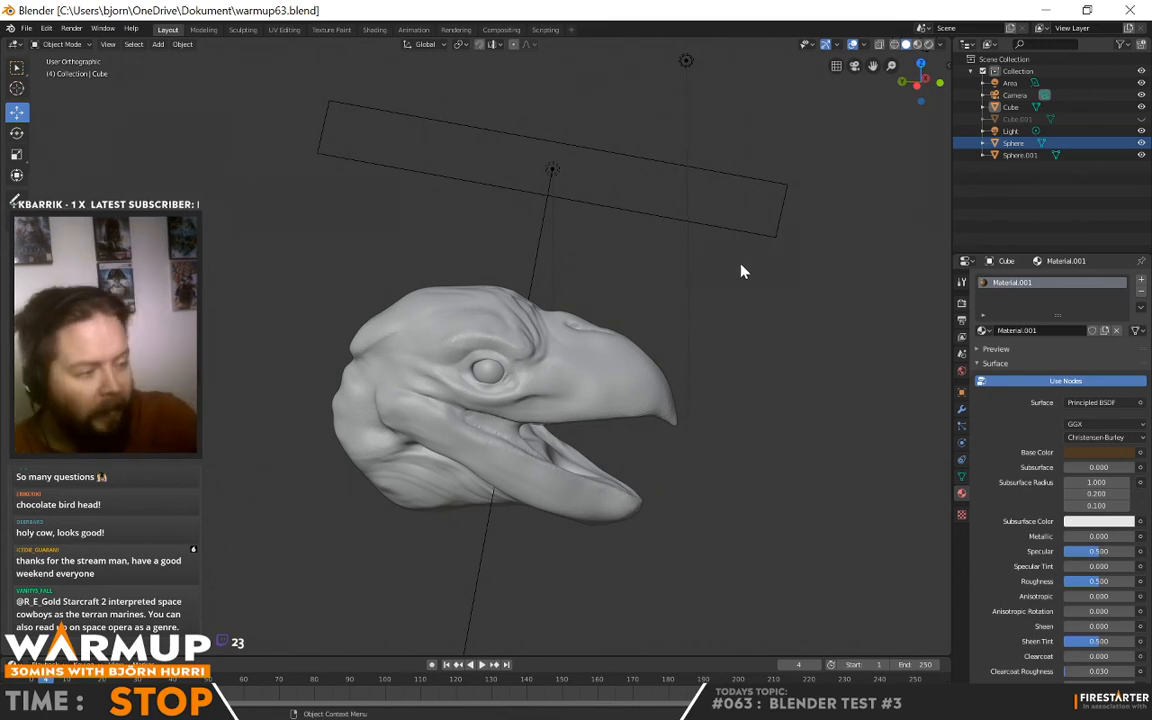
middle_click_drag(743, 267, 575, 476)
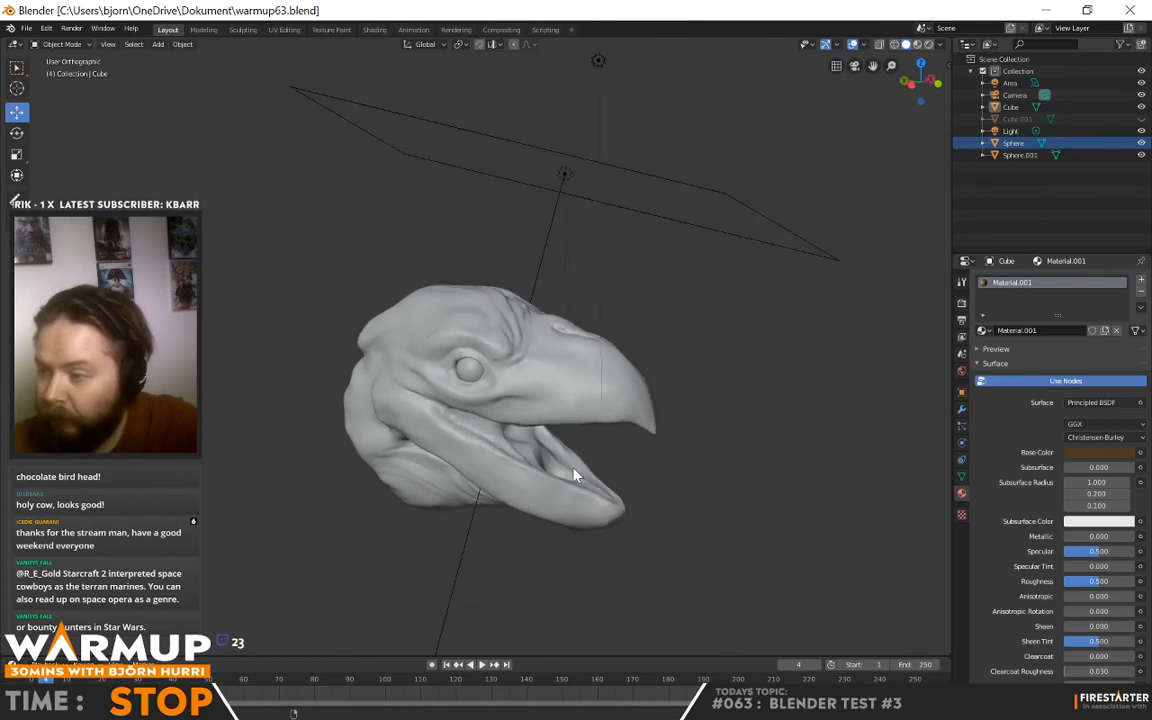